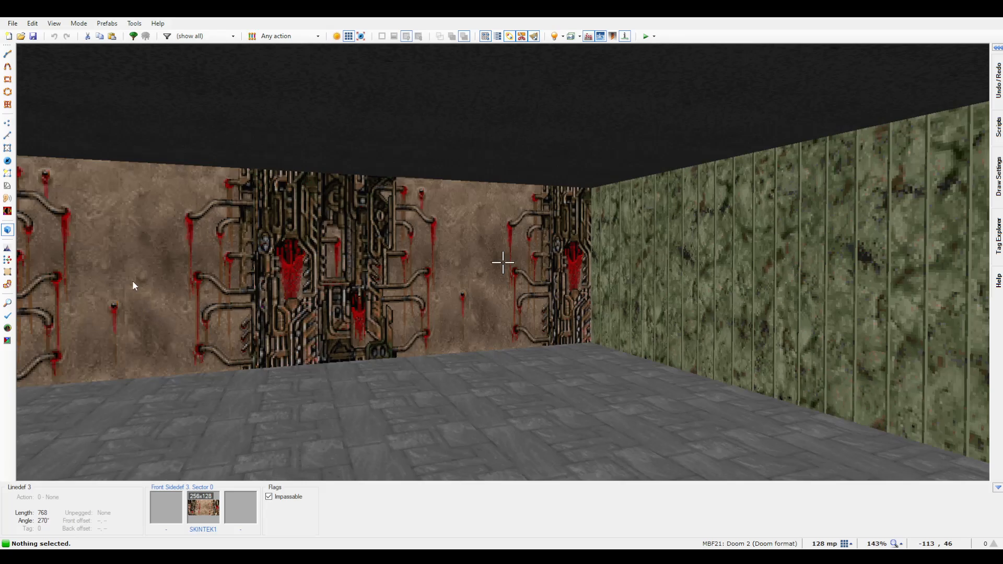
Step: Paste the SILVER1 texture onto the walls of the square room
{"action": "key", "text": "ctrl+v"}
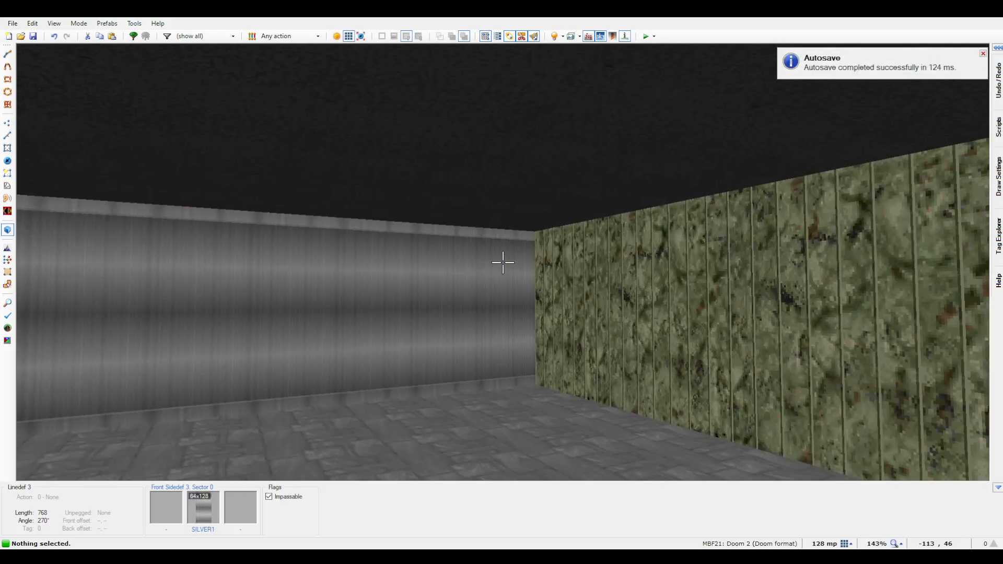
{"action": "key", "text": "ctrl+v"}
{"action": "key", "text": "ctrl+v"}
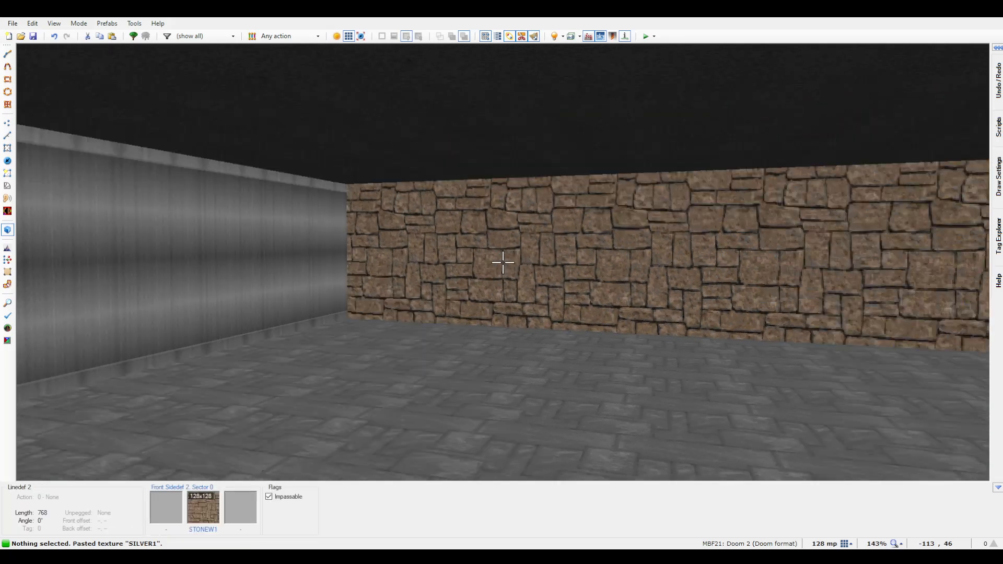
Step: Draw a horizontal line 512 units long through the middle of the square room and check it in the 3D view
{"action": "key", "text": "q"}
{"action": "scroll", "coordinate": [503, 259], "scroll_direction": "down", "scroll_amount": 3}
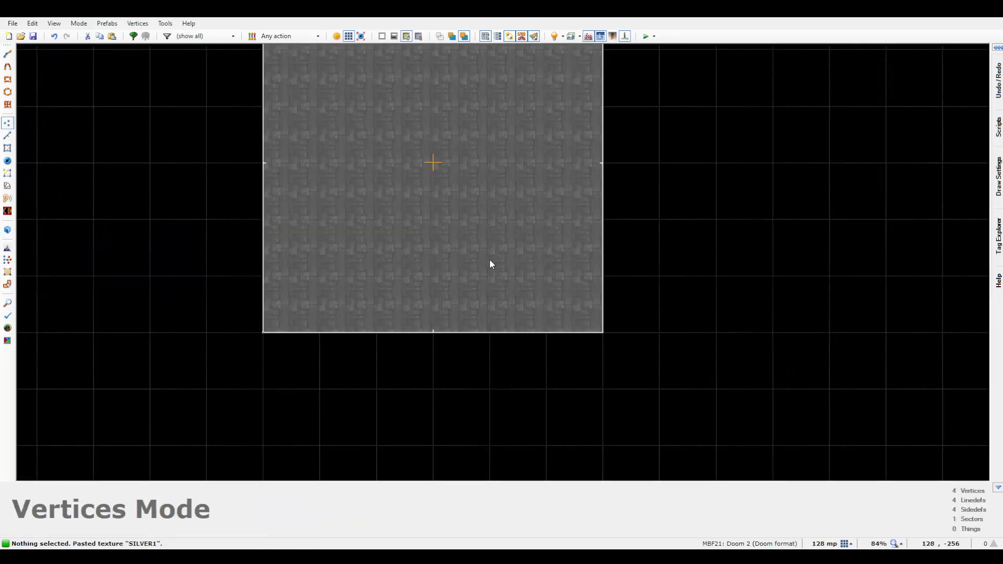
{"action": "middle_click_drag", "start_coordinate": [411, 249], "coordinate": [369, 205]}
{"action": "scroll", "coordinate": [402, 276], "scroll_direction": "down", "scroll_amount": 1}
{"action": "scroll", "coordinate": [369, 205], "scroll_direction": "up", "scroll_amount": 3}
{"action": "key", "text": "d"}
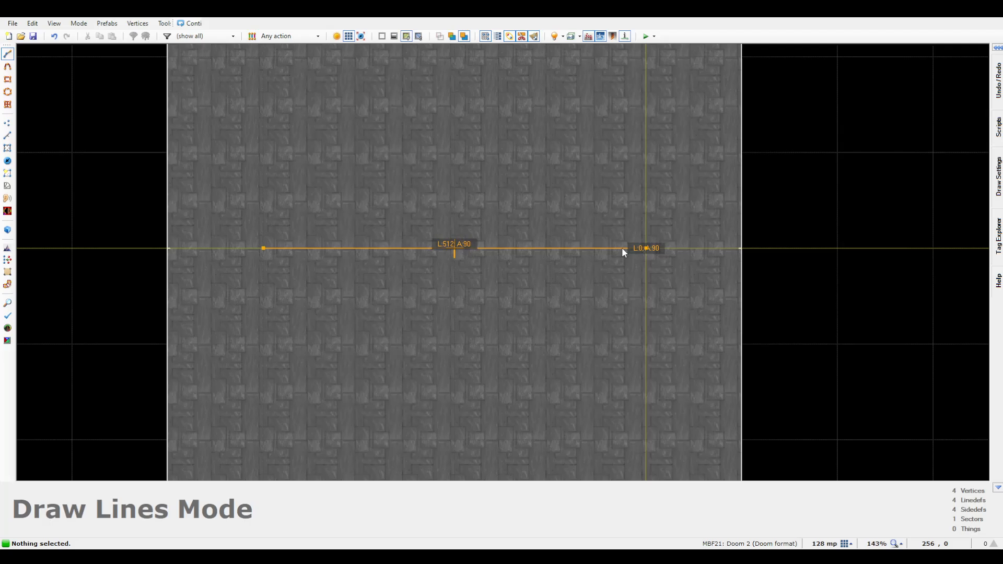
{"action": "key", "text": "q"}
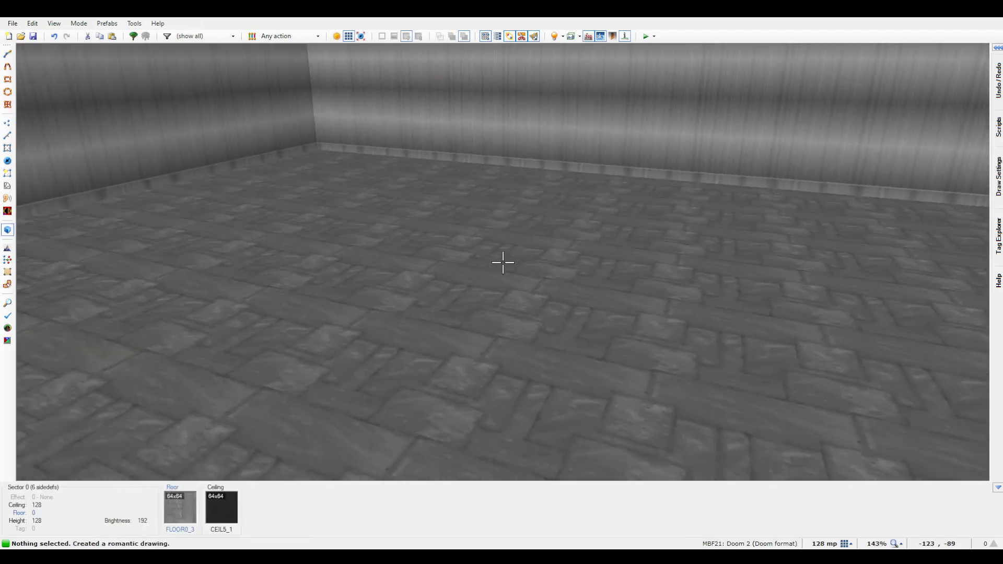
{"action": "key", "text": "e"}
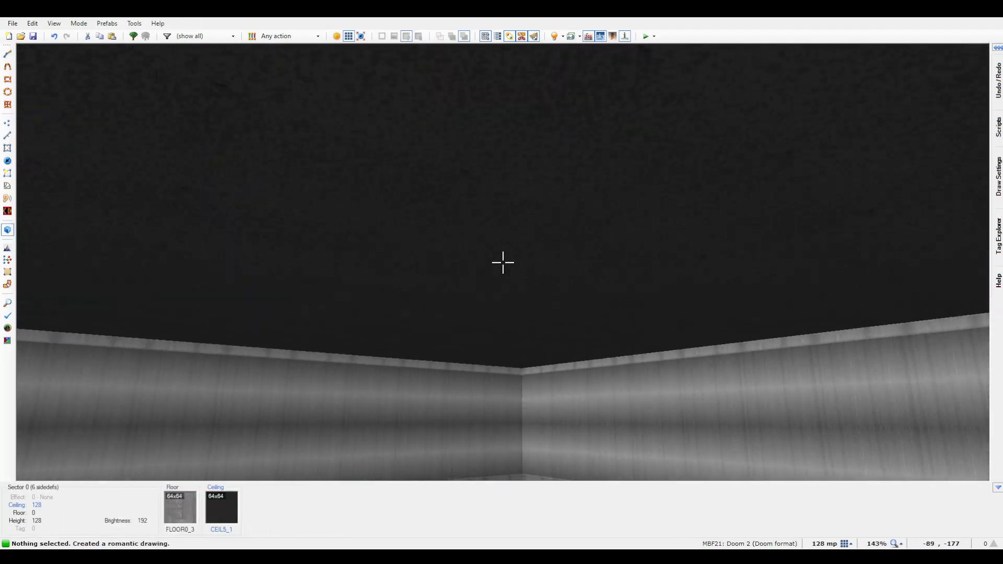
Step: Draw a 256 by 256 corridor on the square room's north side and an 896 by 640 room beyond it
{"action": "key", "text": "q"}
{"action": "scroll", "coordinate": [504, 262], "scroll_direction": "down", "scroll_amount": 4}
{"action": "key", "text": "space"}
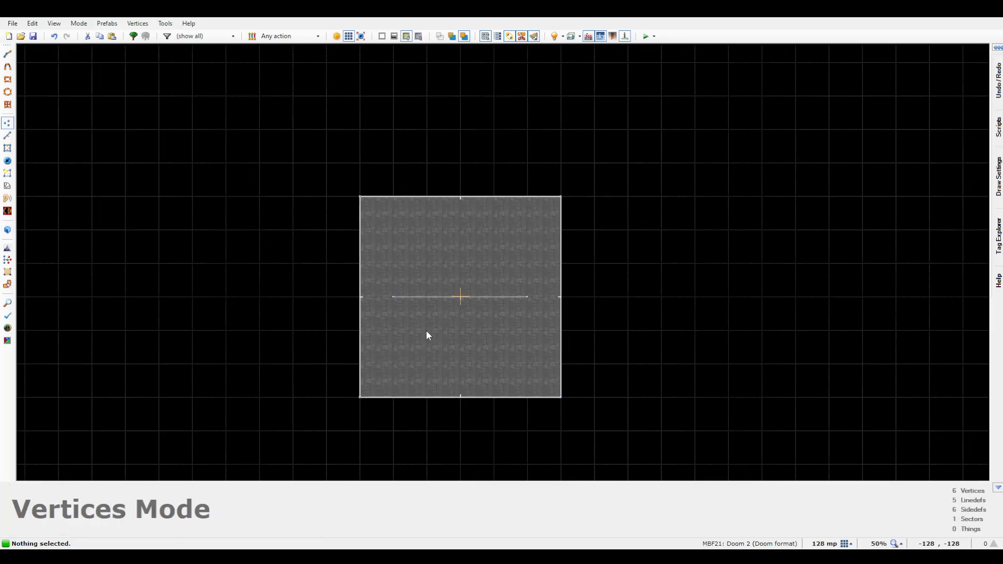
{"action": "key", "text": "space"}
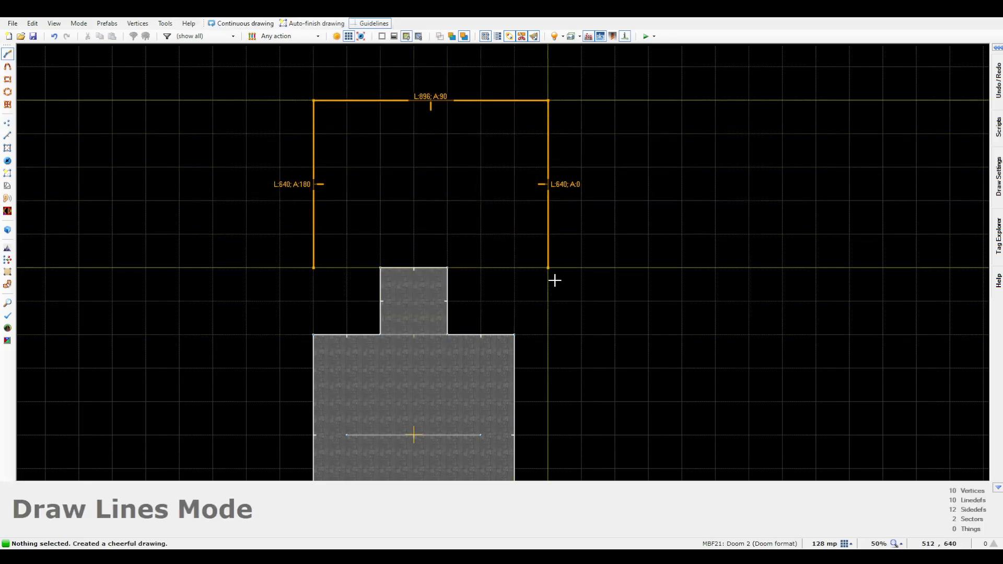
{"action": "left_click", "coordinate": [321, 267]}
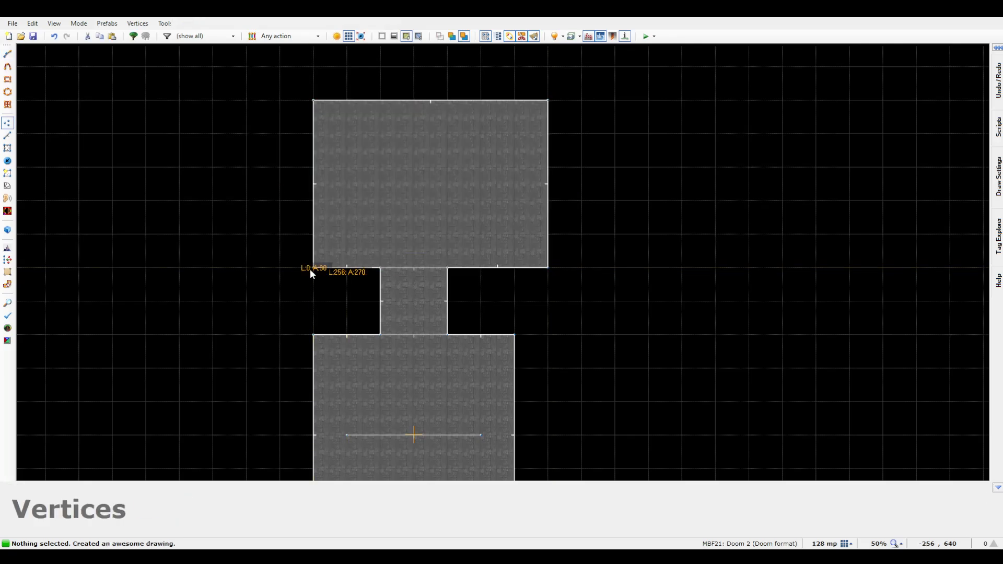
Step: Walk through the connected rooms in the 3D view and turn on surface highlighting
{"action": "key", "text": "q"}
{"action": "key", "text": "q"}
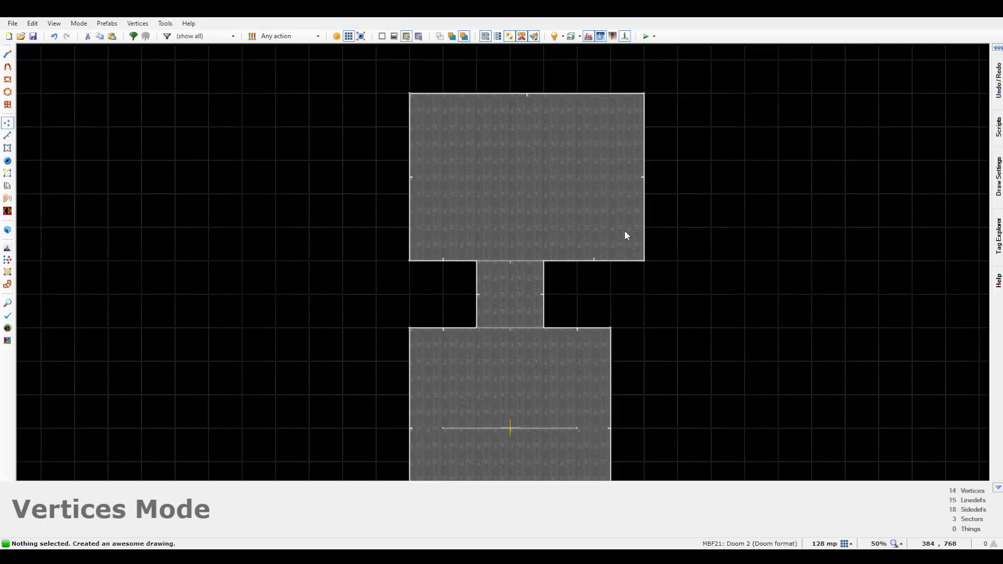
{"action": "key", "text": "l"}
{"action": "key", "text": "q"}
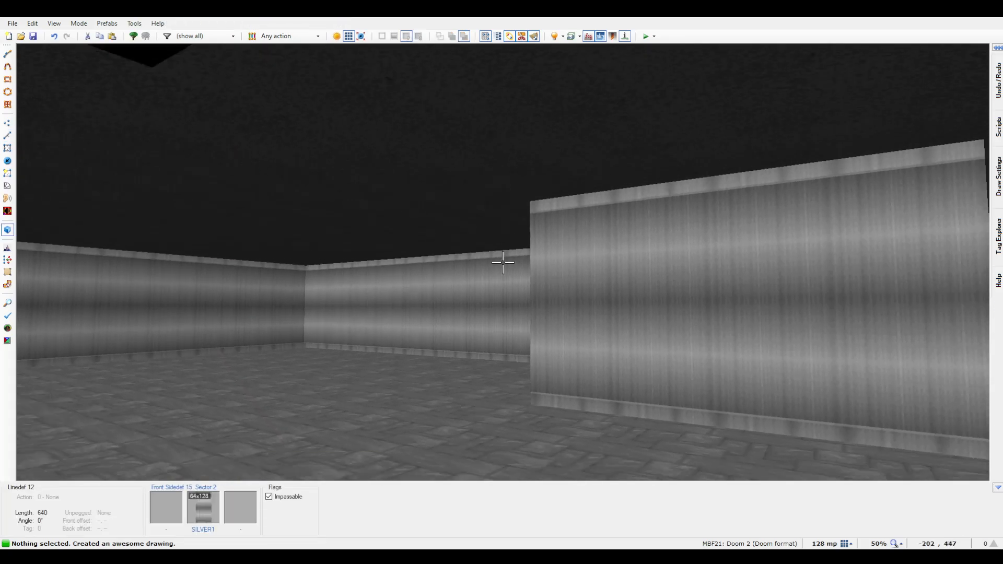
{"action": "key", "text": "w"}
{"action": "key", "text": "g"}
{"action": "key", "text": "g"}
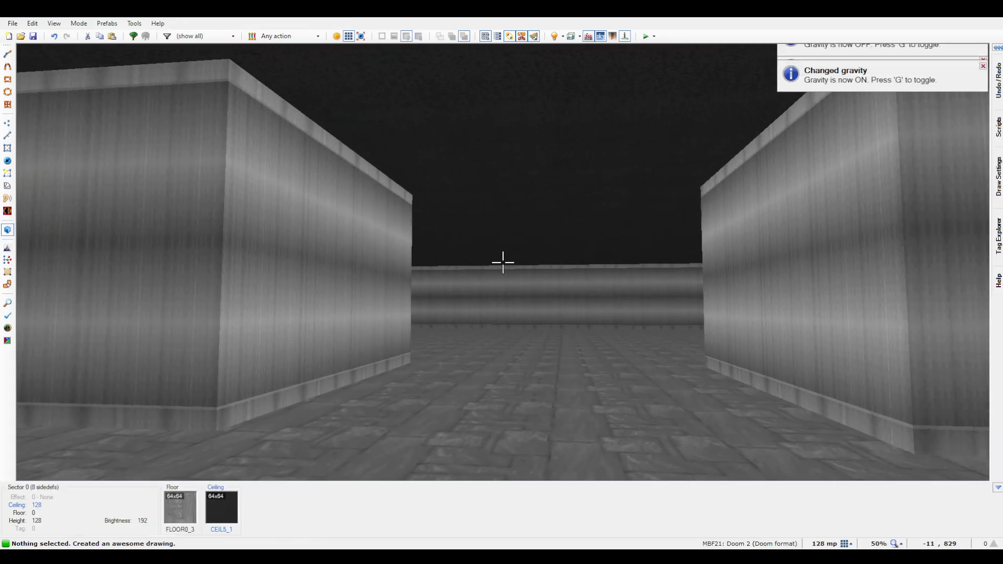
{"action": "key", "text": "w"}
{"action": "key", "text": "h"}
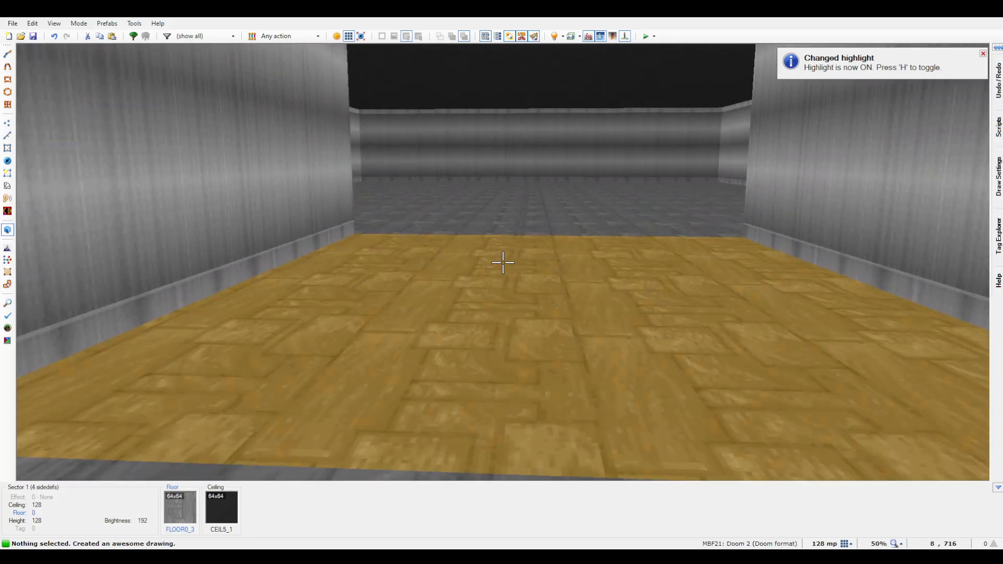
Step: Lower the floors of the corridor and the square room together to -32
{"action": "key", "text": "s"}
{"action": "left_click", "coordinate": [503, 262]}
{"action": "left_click", "coordinate": [503, 263]}
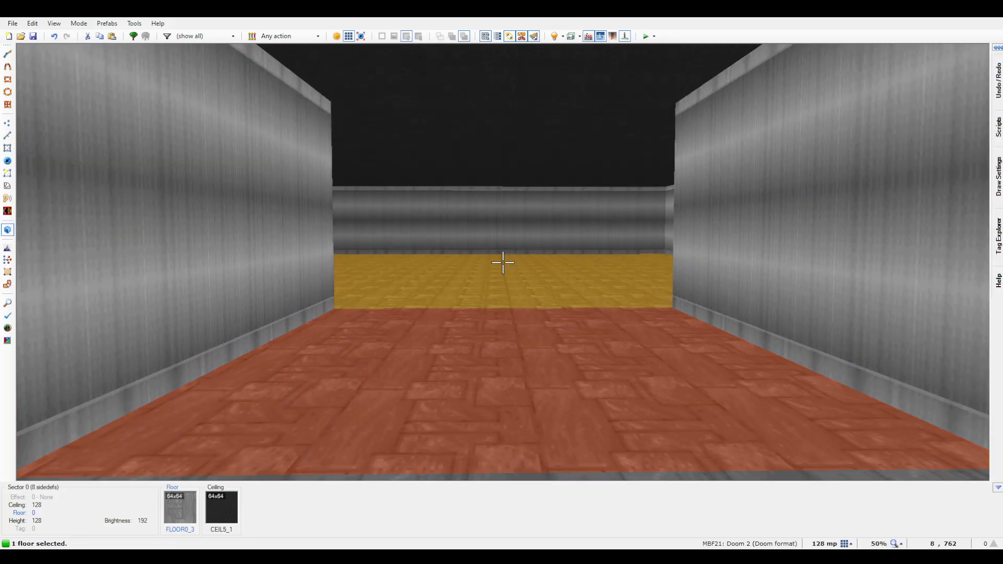
{"action": "left_click", "coordinate": [503, 262]}
{"action": "key", "text": "w"}
{"action": "scroll", "coordinate": [504, 263], "scroll_direction": "down", "scroll_amount": 1}
{"action": "key", "text": "s"}
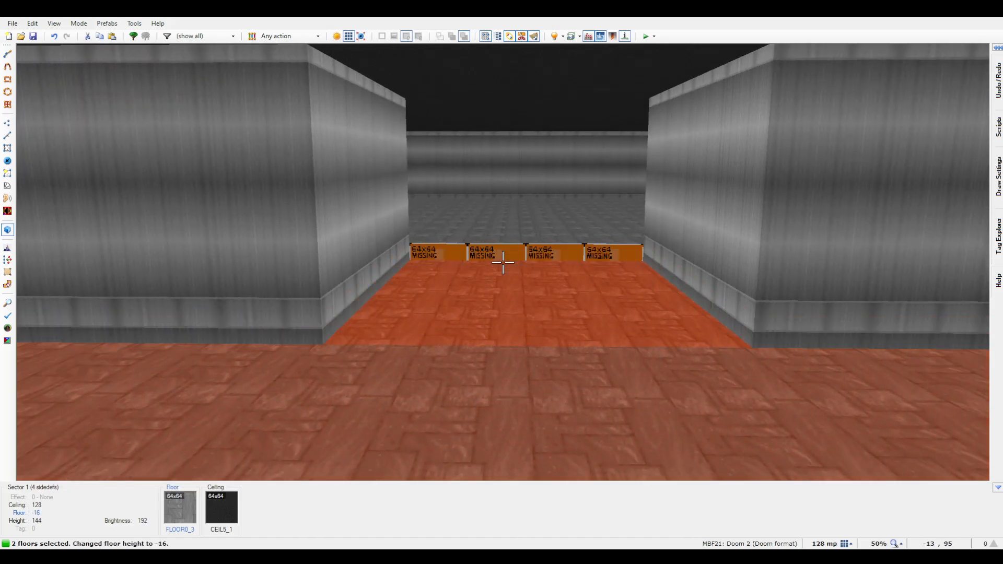
{"action": "key", "text": "c"}
Step: Raise the ceilings of the square room and the corridor together to 168, and clear the selection
{"action": "key", "text": "s"}
{"action": "left_click", "coordinate": [503, 262]}
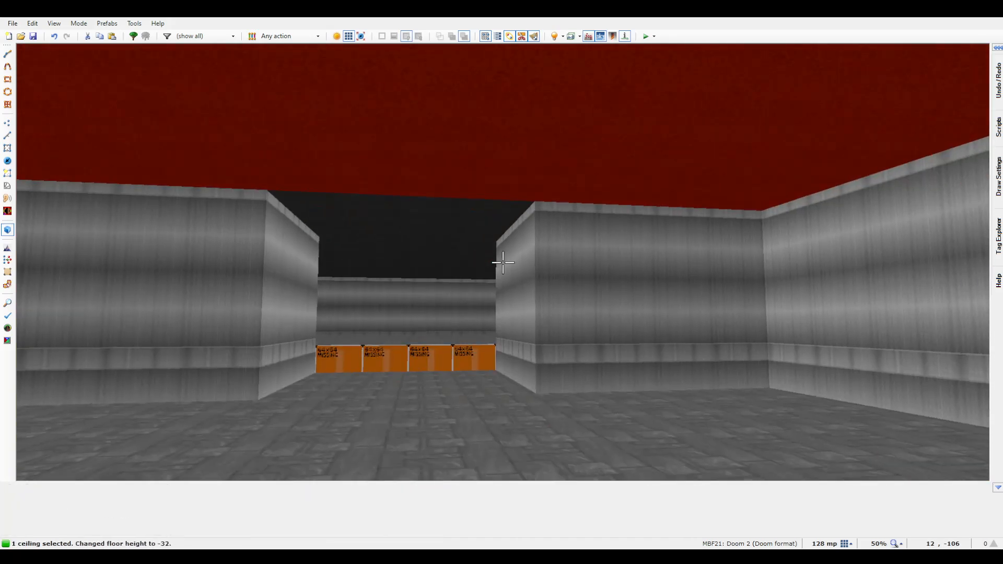
{"action": "left_click", "coordinate": [503, 263]}
{"action": "scroll", "coordinate": [503, 262], "scroll_direction": "up", "scroll_amount": 2}
{"action": "scroll", "coordinate": [503, 262], "scroll_direction": "up", "scroll_amount": 3}
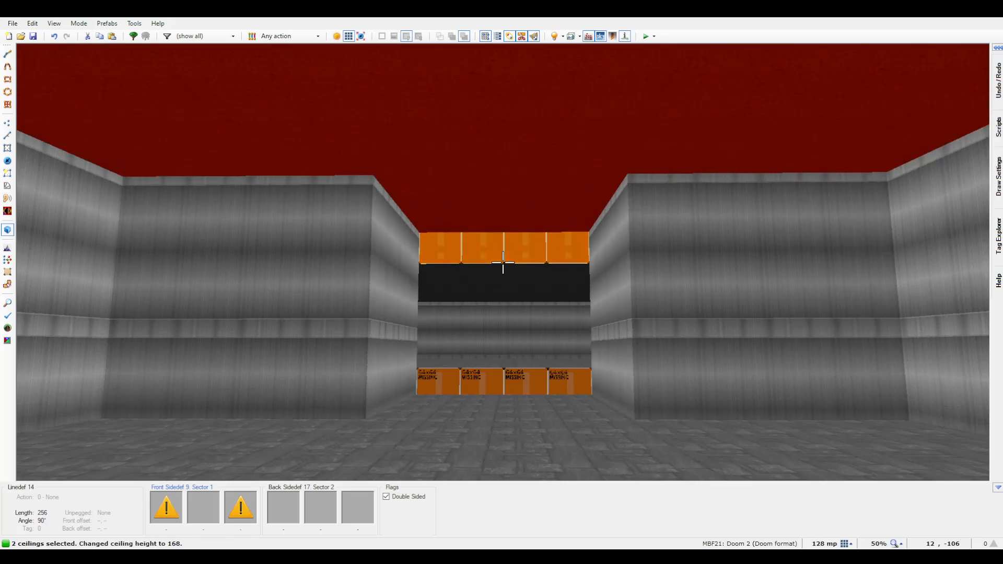
{"action": "key", "text": "c"}
Step: Copy the SILVER1 texture from the corridor wall onto the missing upper and lower textures at the corridor's far end
{"action": "key", "text": "w"}
{"action": "key", "text": "s"}
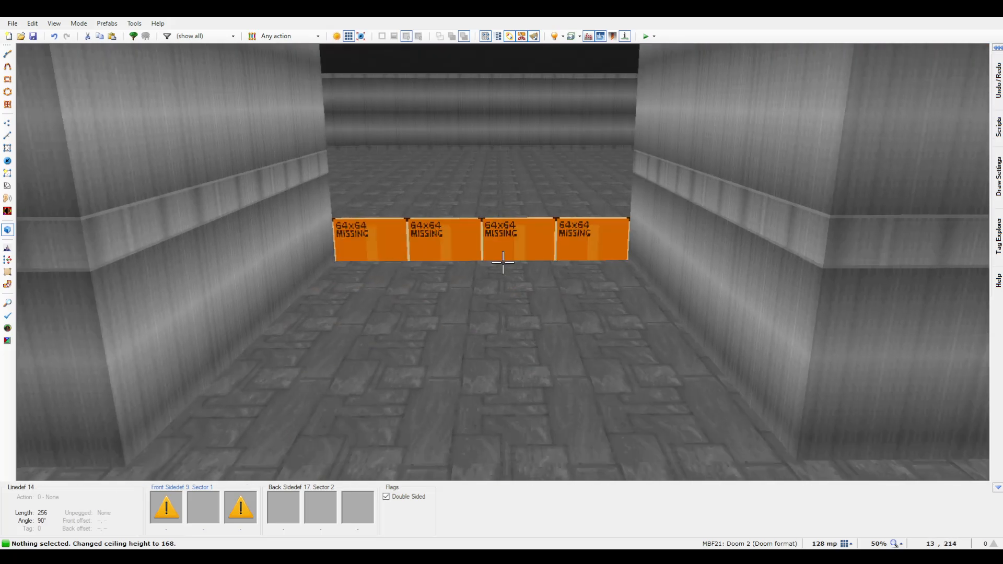
{"action": "key", "text": "ctrl+c"}
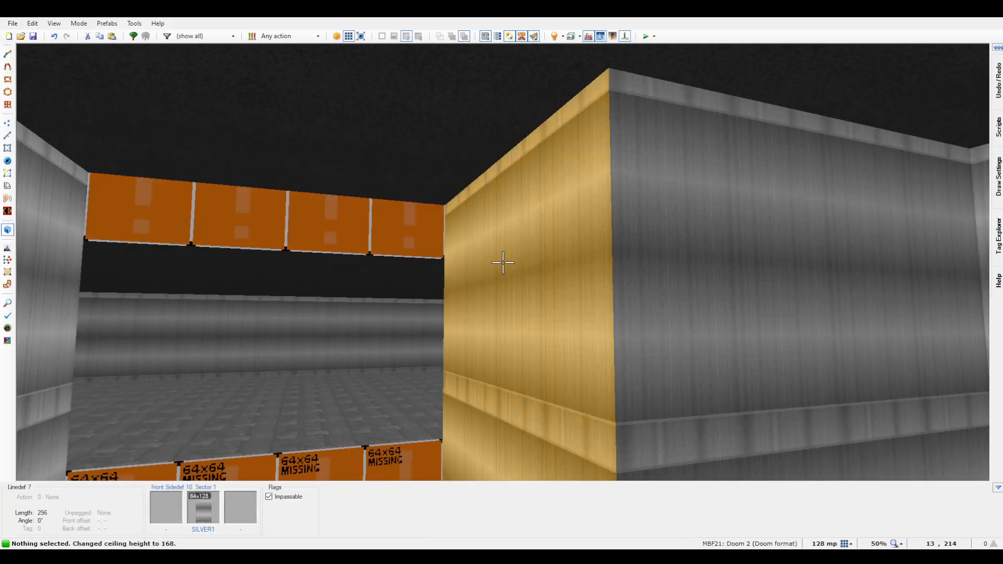
{"action": "key", "text": "ctrl+v"}
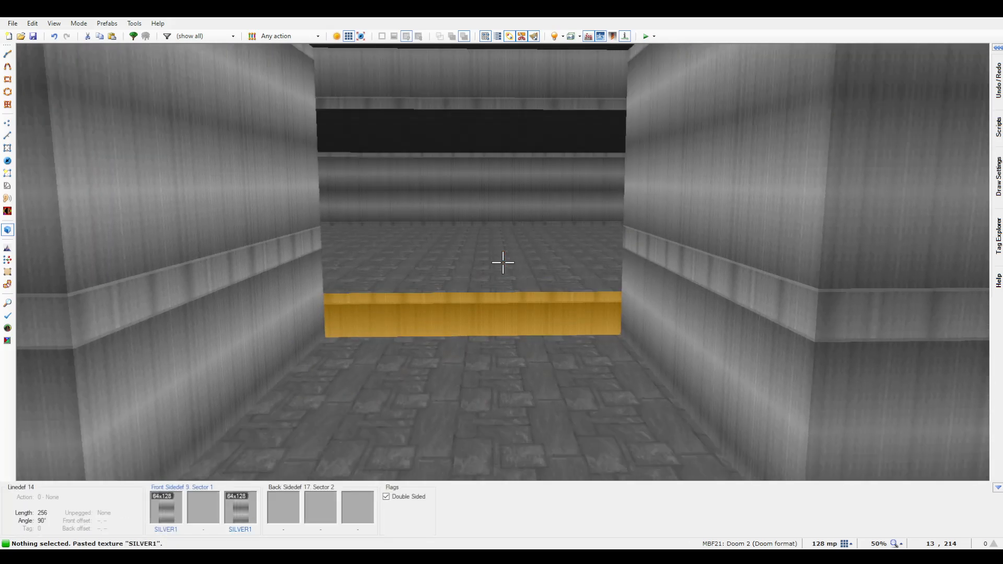
{"action": "key", "text": "w"}
{"action": "key", "text": "w"}
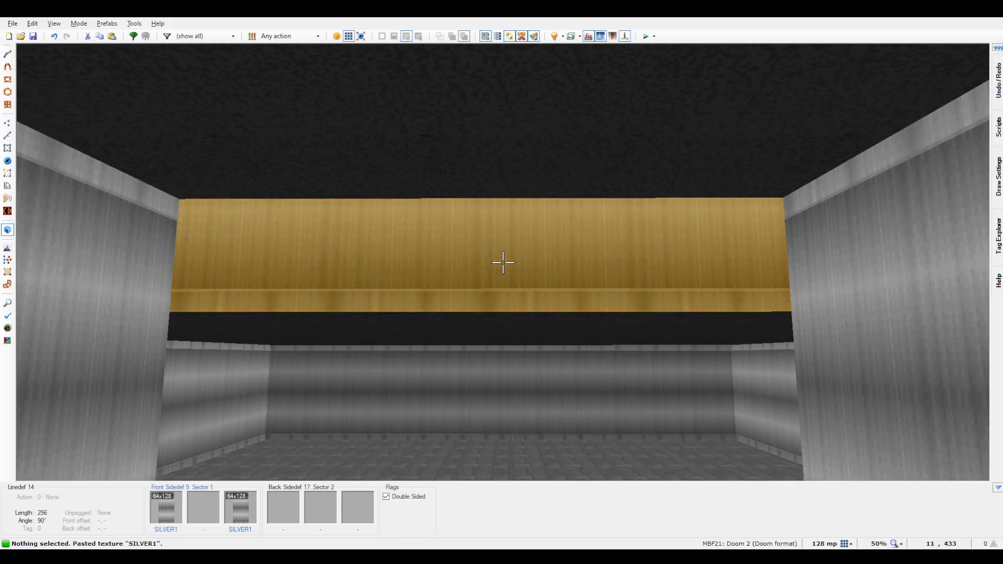
{"action": "right_click", "coordinate": [503, 262]}
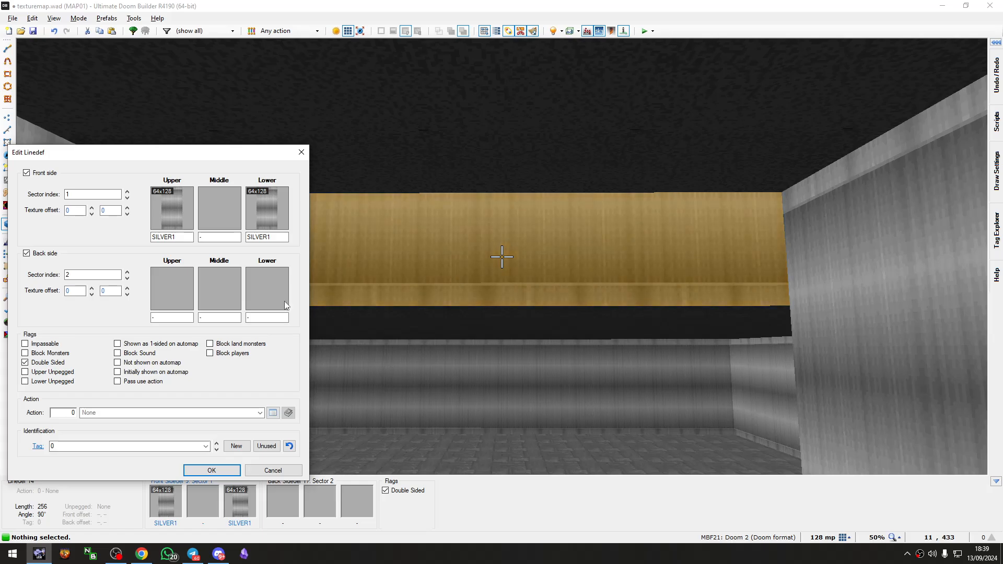
{"action": "key", "text": "Escape"}
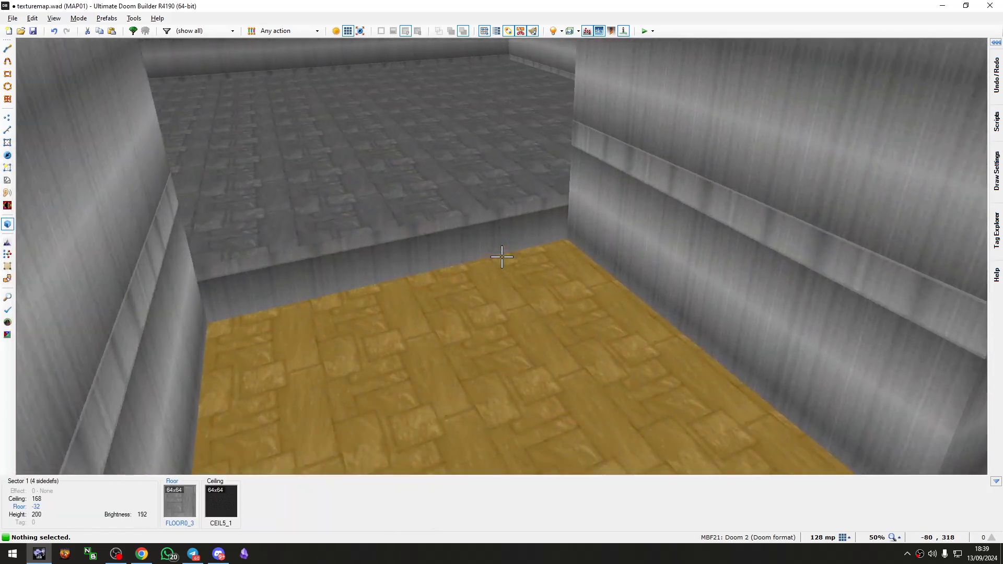
Step: Set the front middle texture of the linedef at the corridor's far end to A-GRATE
{"action": "key", "text": "w"}
{"action": "key", "text": "w"}
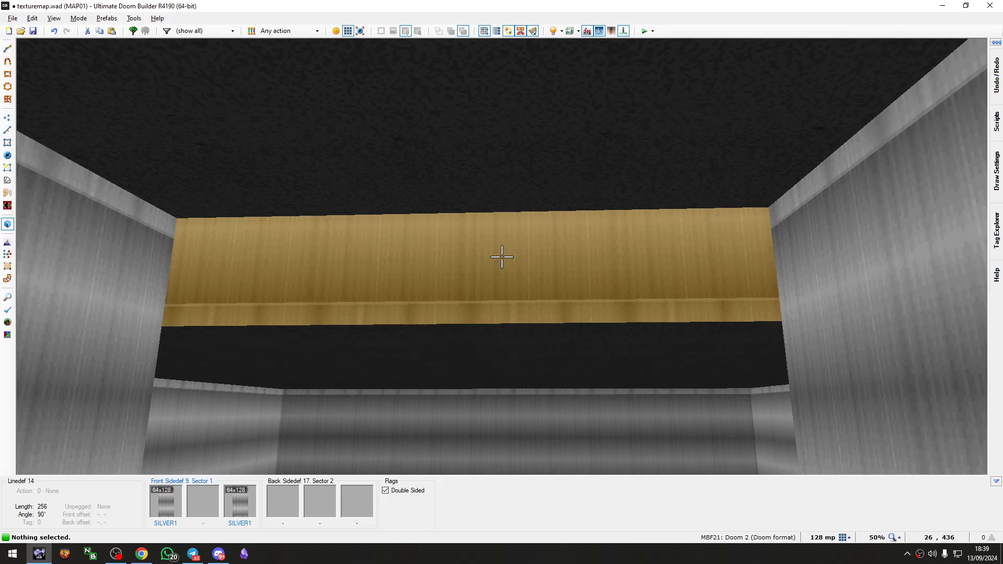
{"action": "right_click", "coordinate": [501, 257]}
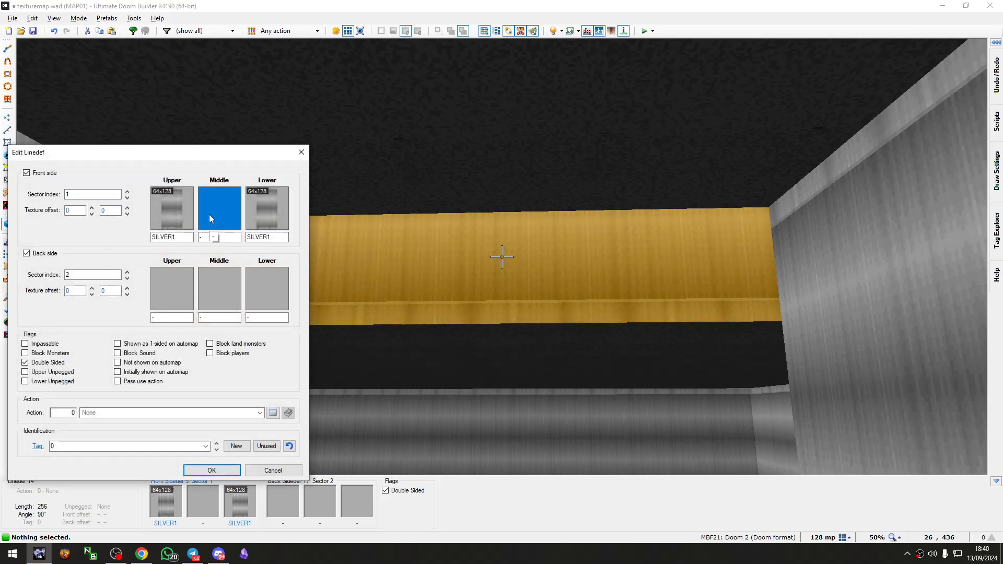
{"action": "left_click", "coordinate": [209, 214]}
{"action": "scroll", "coordinate": [176, 254], "scroll_direction": "down", "scroll_amount": 5}
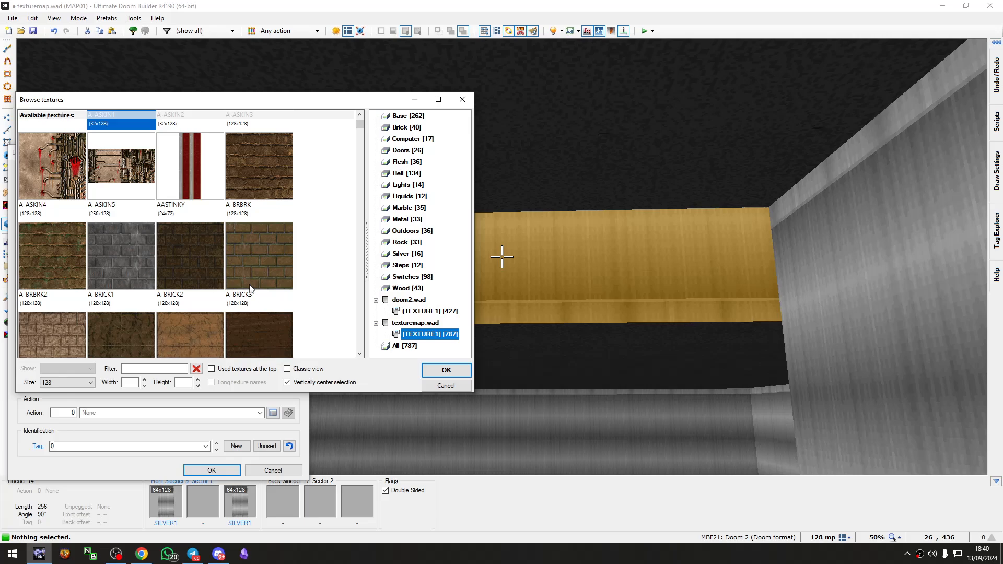
{"action": "scroll", "coordinate": [228, 269], "scroll_direction": "down", "scroll_amount": 2}
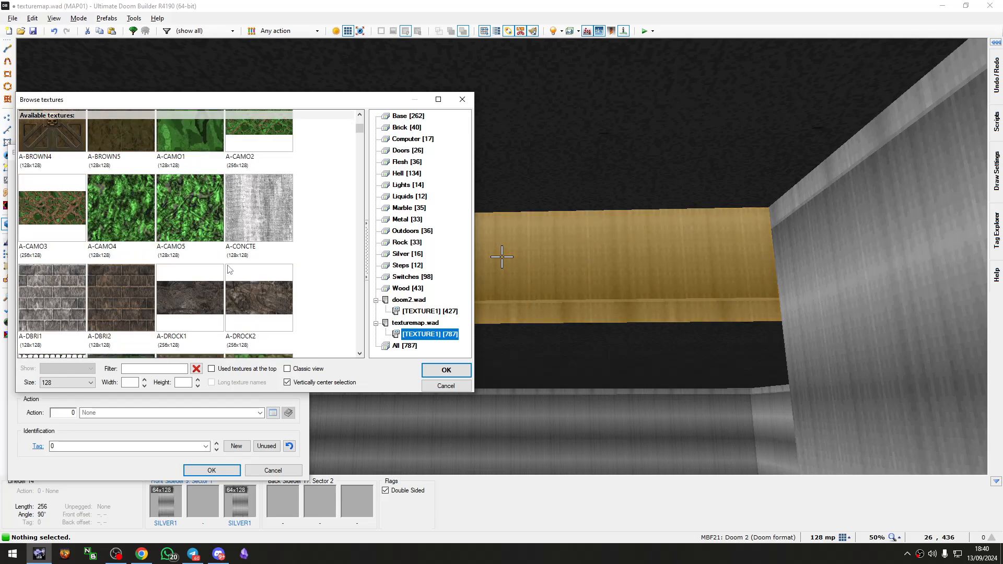
{"action": "scroll", "coordinate": [228, 269], "scroll_direction": "down", "scroll_amount": 2}
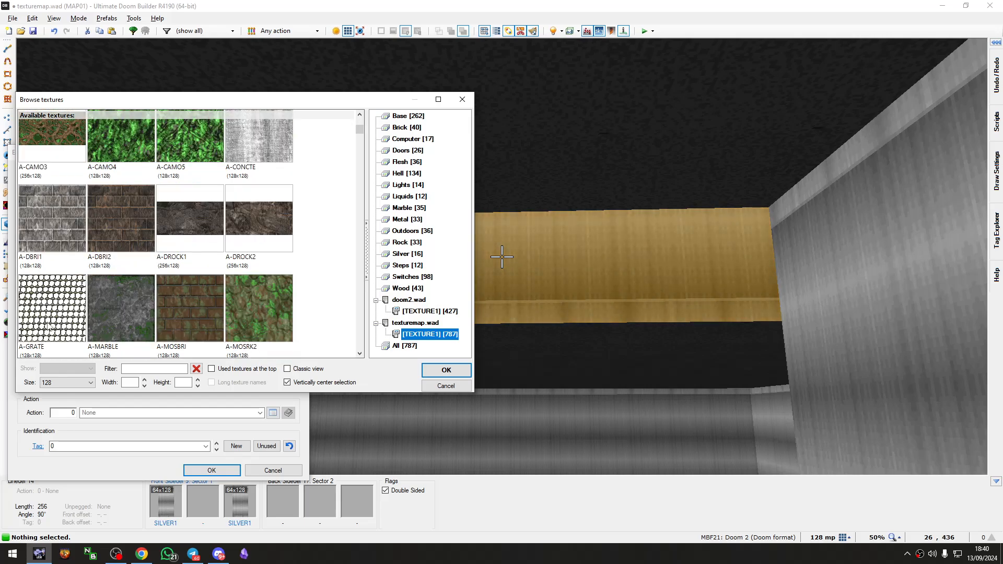
{"action": "scroll", "coordinate": [51, 312], "scroll_direction": "down", "scroll_amount": 2}
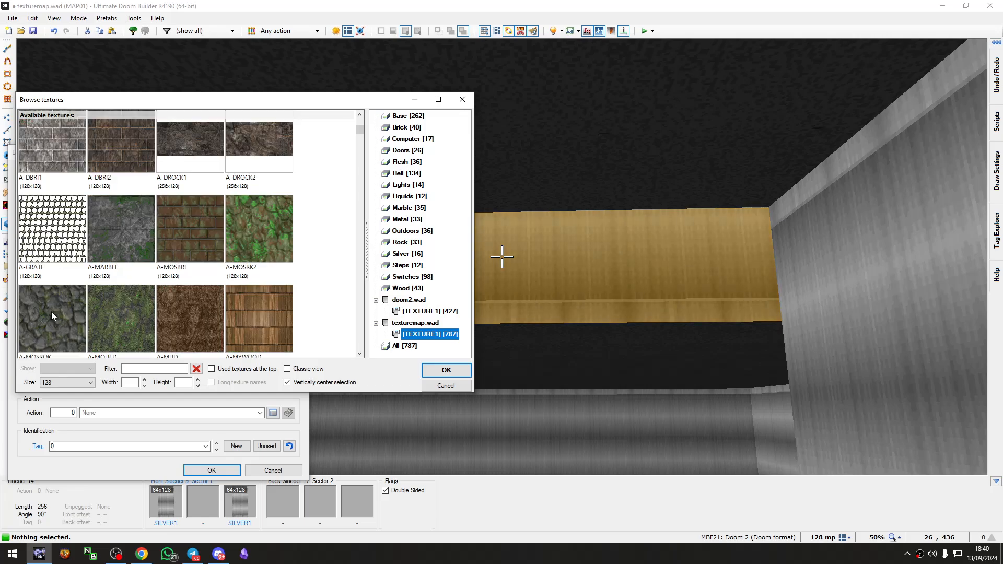
{"action": "double_click", "coordinate": [51, 247]}
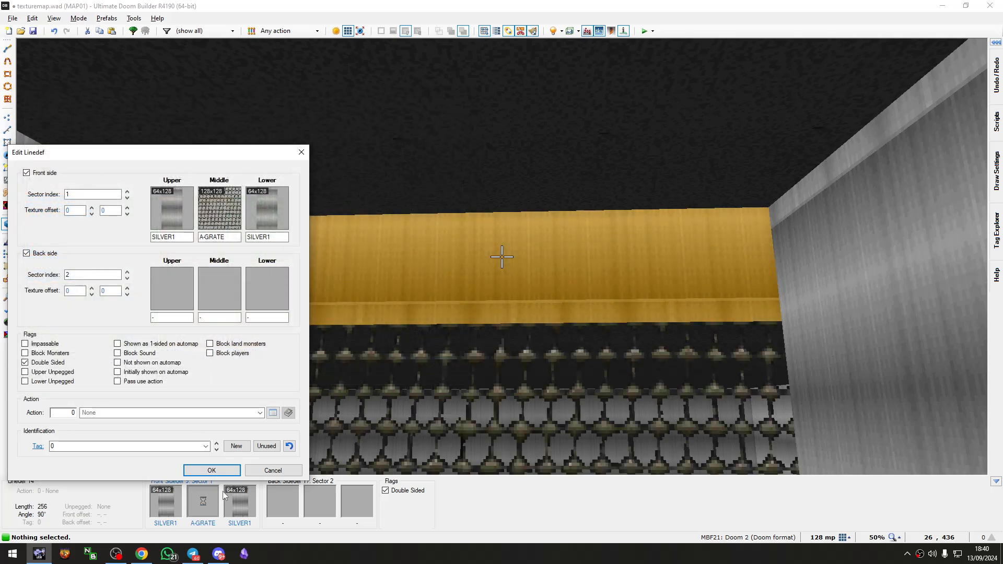
{"action": "left_click", "coordinate": [212, 470]}
Step: Set the front middle texture of the linedef at the corridor's far end to MIDGRATE
{"action": "key", "text": "s"}
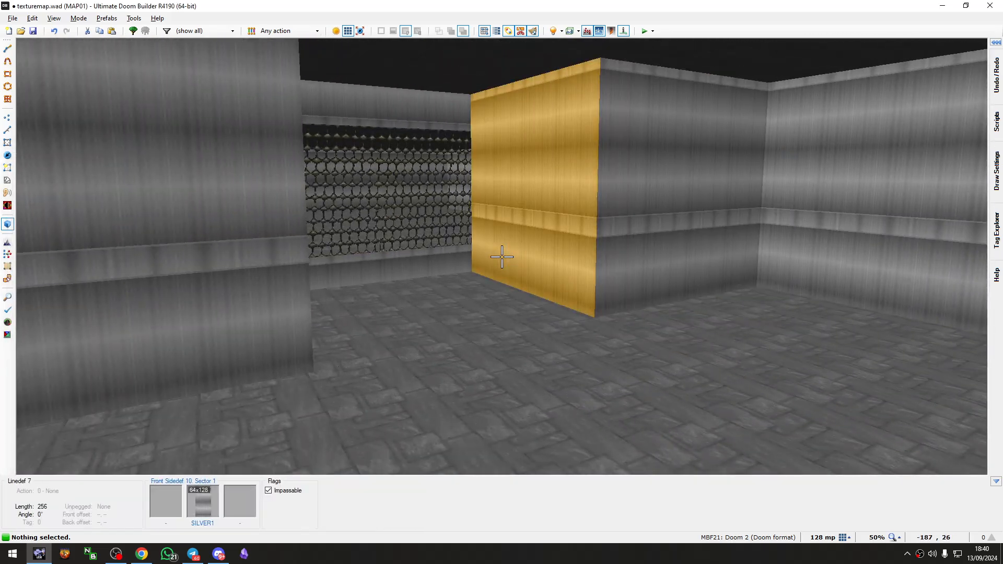
{"action": "key", "text": "w"}
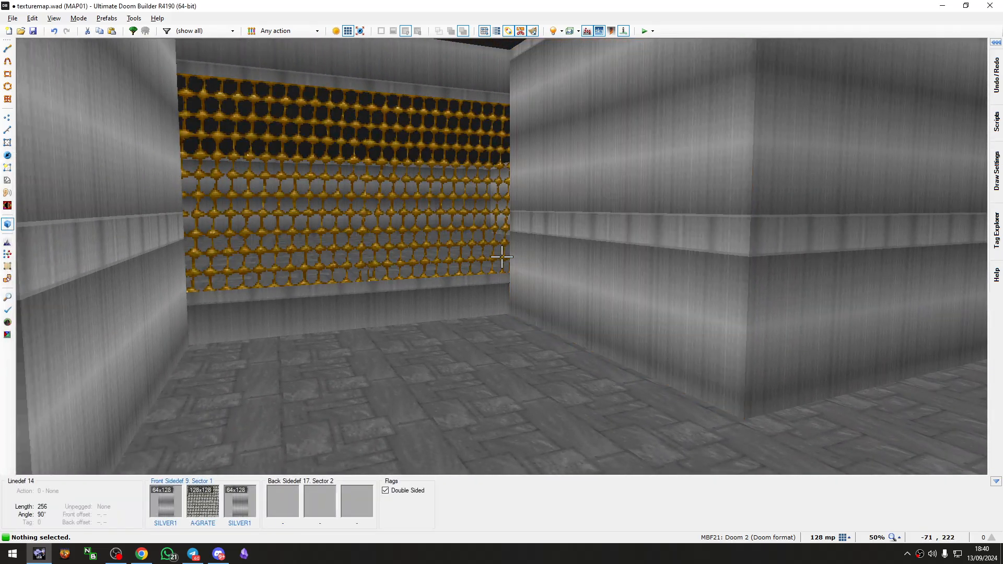
{"action": "right_click", "coordinate": [501, 256]}
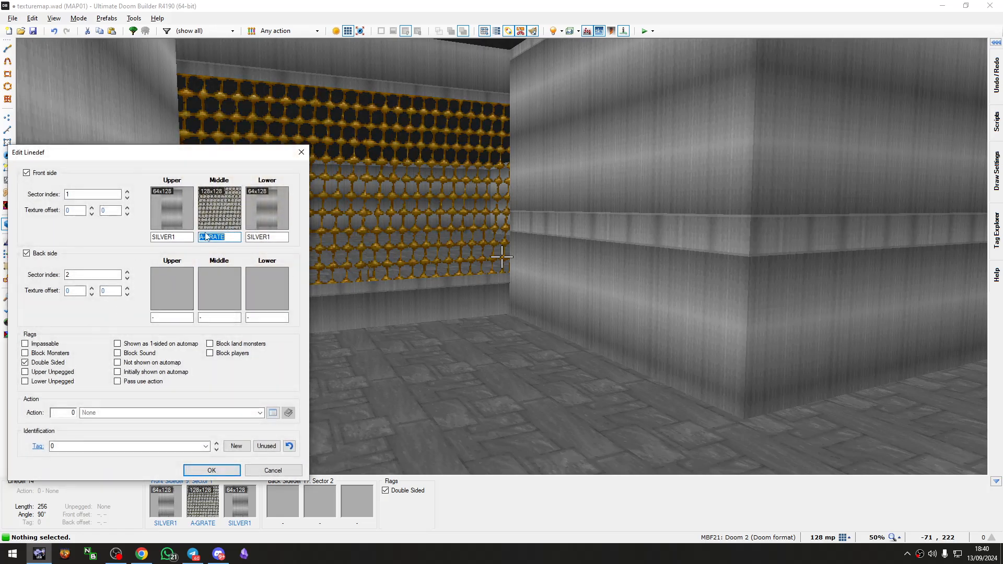
{"action": "type", "text": "MID"}
{"action": "key", "text": "Down"}
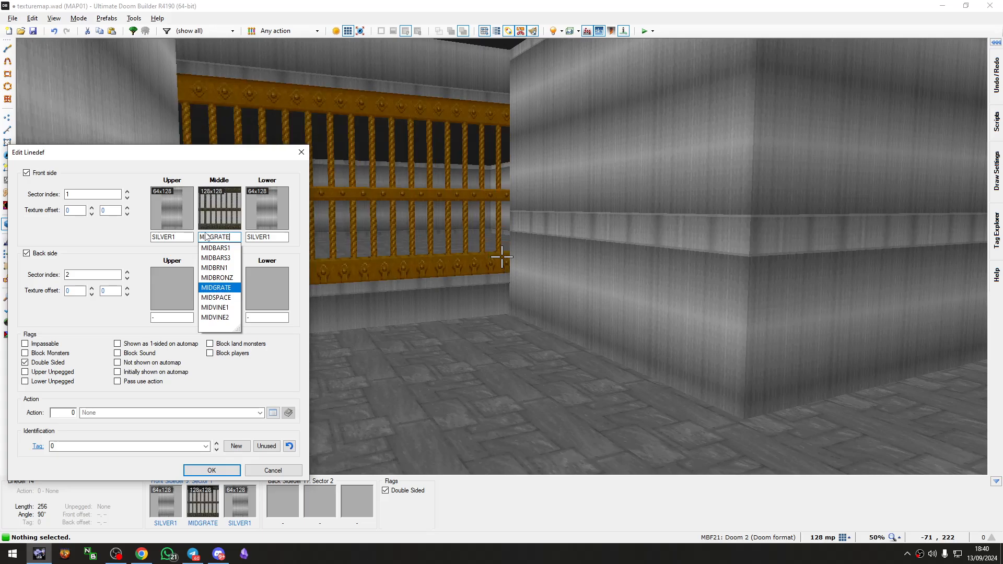
{"action": "key", "text": "Return"}
{"action": "key", "text": "Return"}
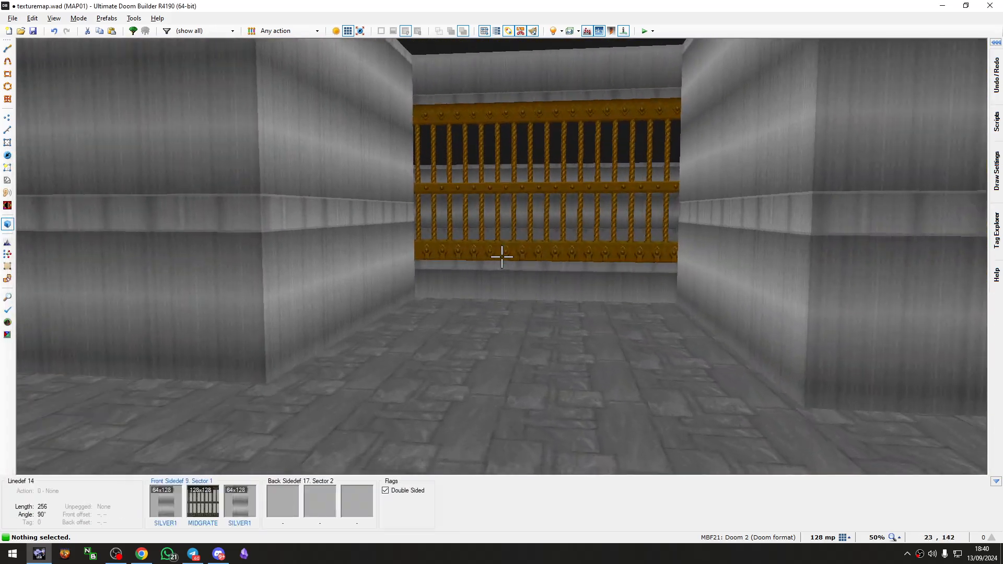
Step: Set the front middle texture of the linedef at the corridor's far end to MIDSPACE
{"action": "key", "text": "w"}
{"action": "right_click", "coordinate": [502, 257]}
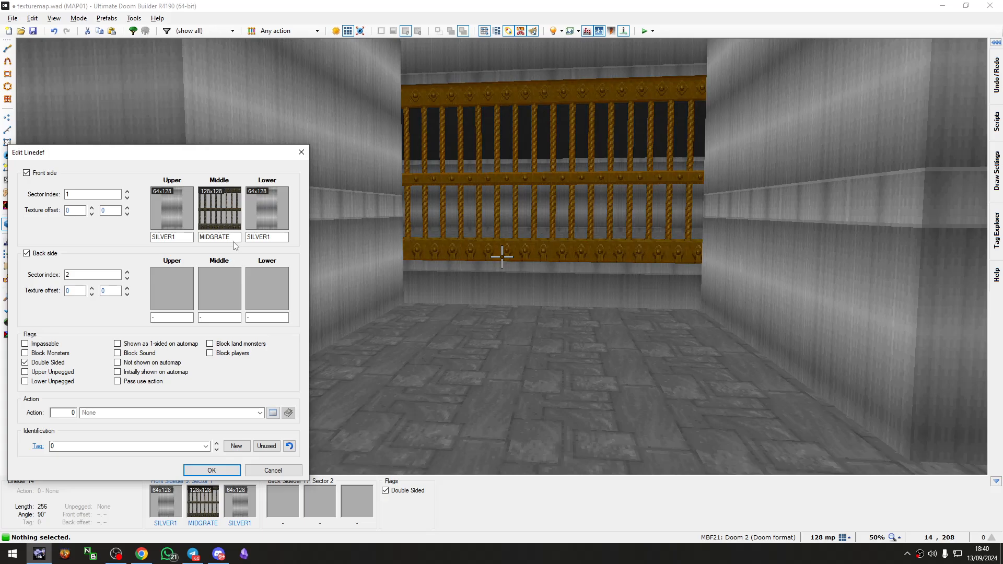
{"action": "type", "text": "MID"}
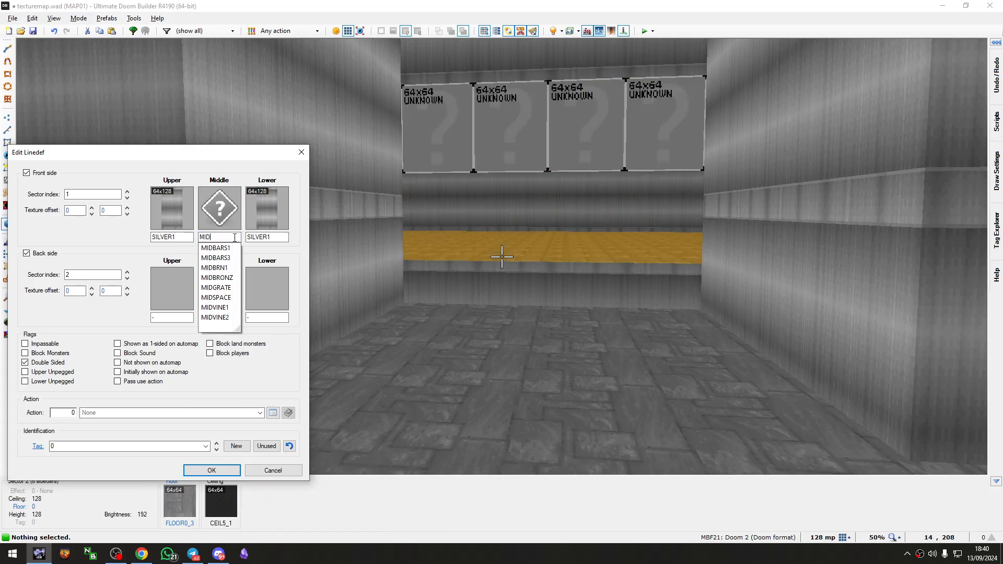
{"action": "type", "text": "SPACE"}
{"action": "key", "text": "Return"}
{"action": "key", "text": "Return"}
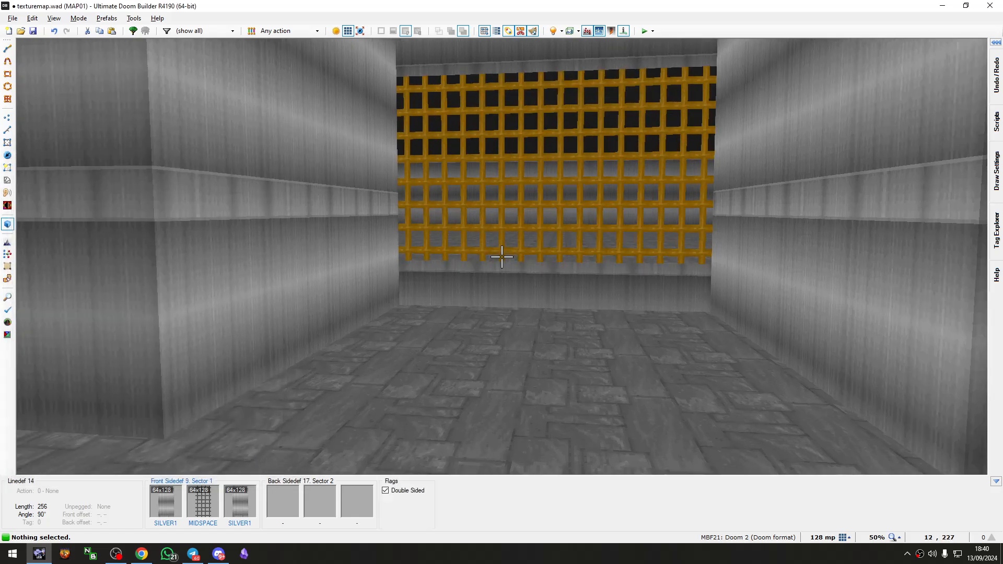
Step: Lower the square room's ceiling to 72 and clear the selection
{"action": "key", "text": "s"}
{"action": "key", "text": "w"}
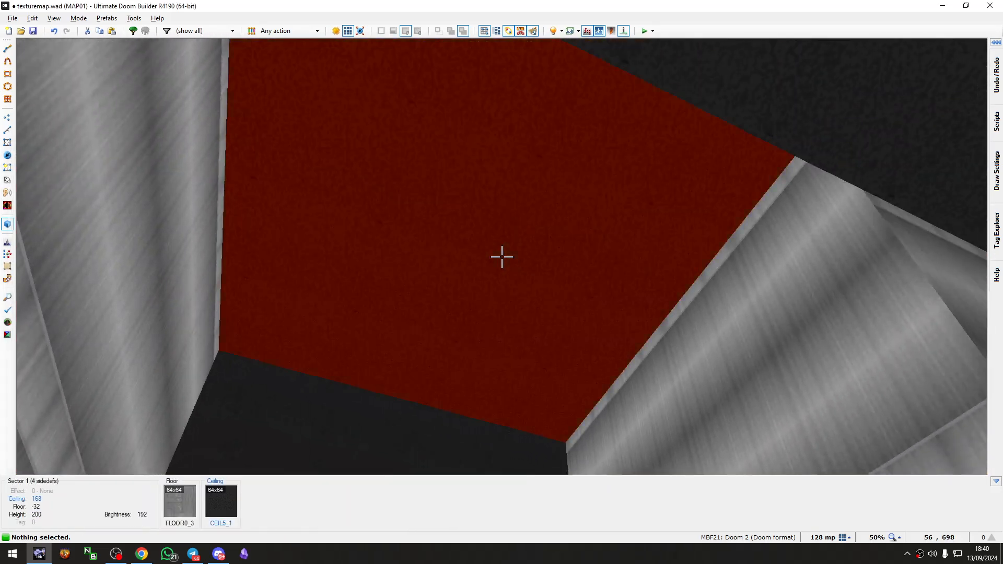
{"action": "left_click", "coordinate": [502, 257]}
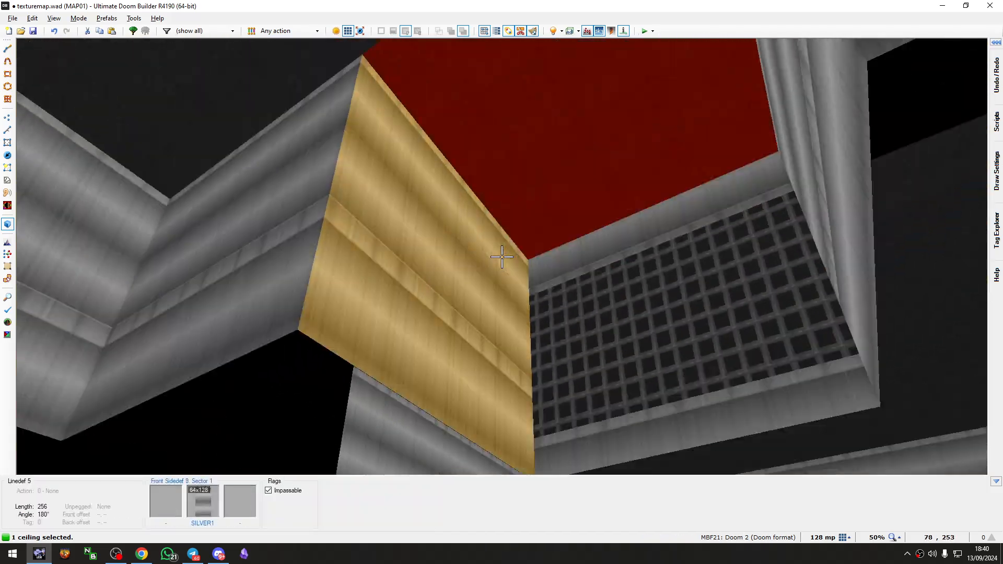
{"action": "key", "text": "s"}
{"action": "scroll", "coordinate": [501, 257], "scroll_direction": "down", "scroll_amount": 7}
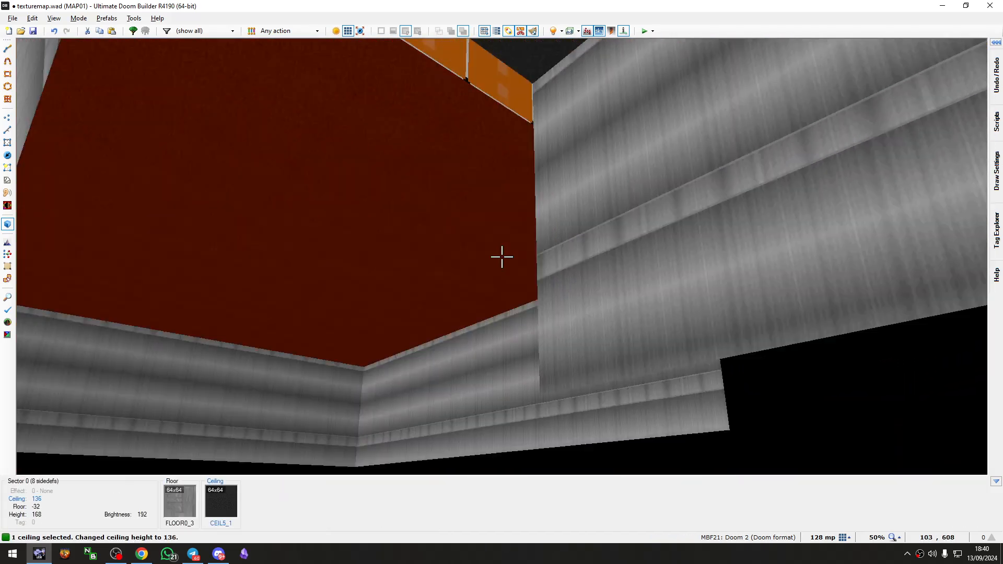
{"action": "scroll", "coordinate": [502, 257], "scroll_direction": "down", "scroll_amount": 5}
{"action": "key", "text": "c"}
{"action": "key", "text": "w"}
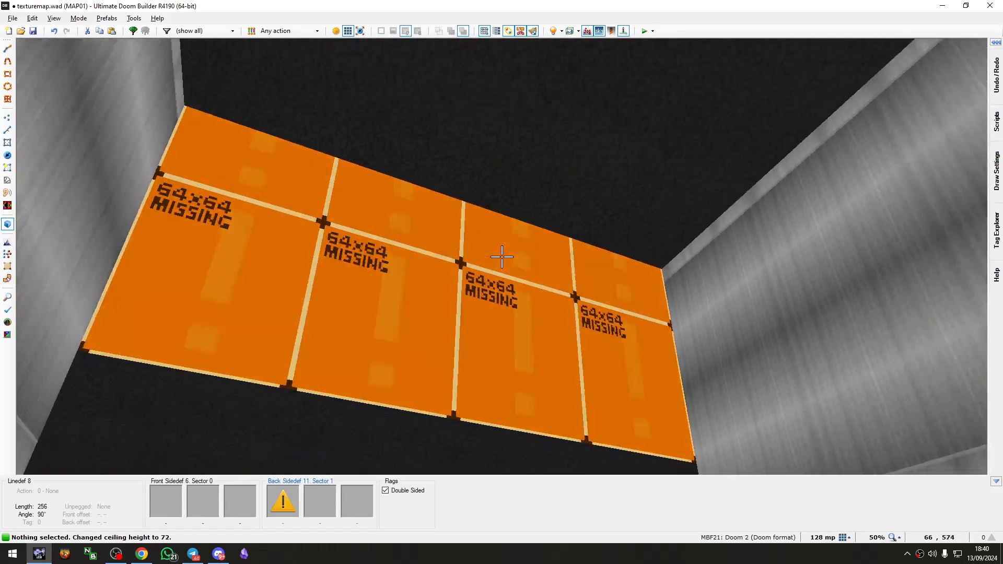
Step: Raise the square room's ceiling and settle it at 152
{"action": "key", "text": "d"}
{"action": "left_click", "coordinate": [502, 257]}
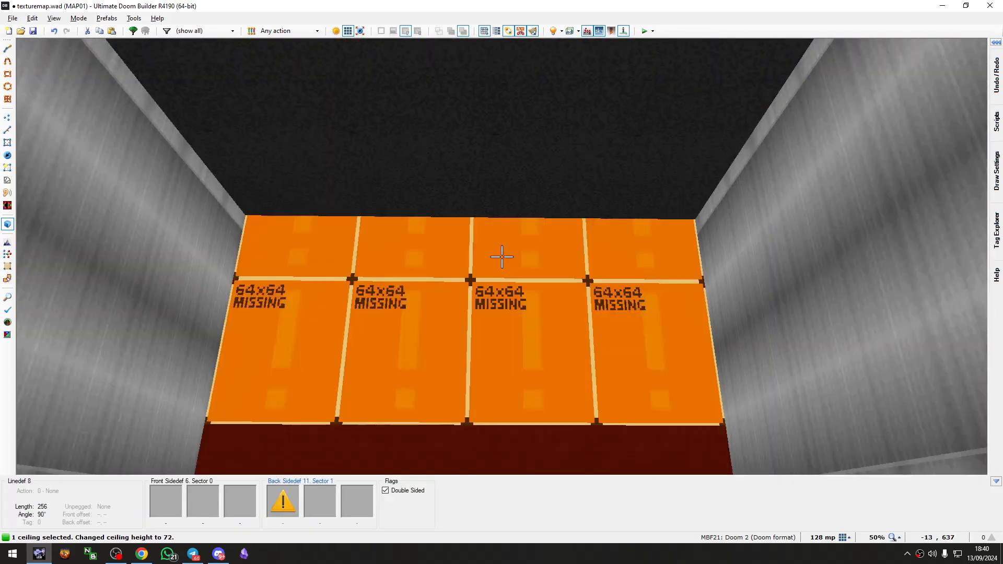
{"action": "scroll", "coordinate": [501, 257], "scroll_direction": "up", "scroll_amount": 11}
{"action": "key", "text": "c"}
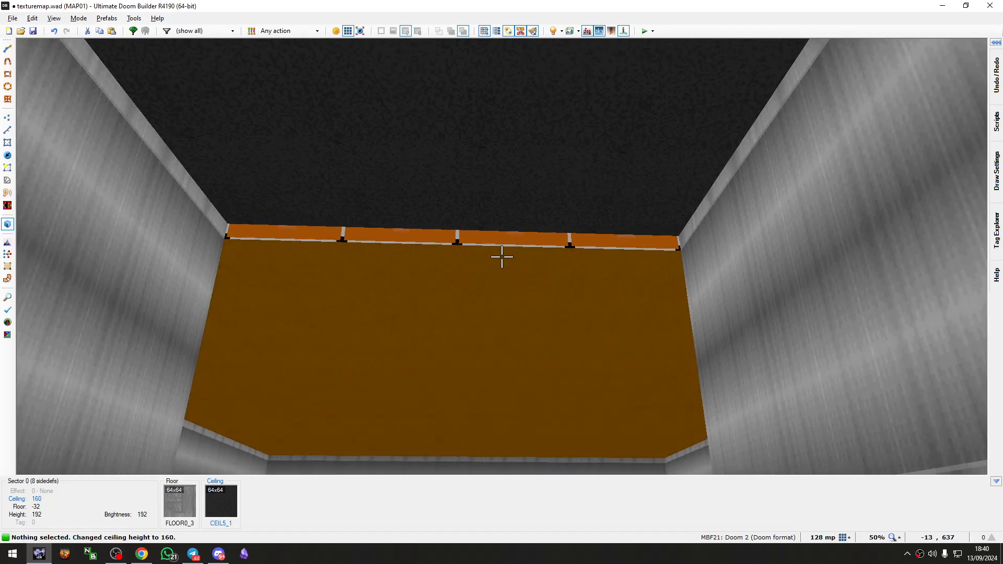
{"action": "left_click", "coordinate": [501, 256]}
{"action": "scroll", "coordinate": [502, 256], "scroll_direction": "up", "scroll_amount": 1}
{"action": "scroll", "coordinate": [502, 256], "scroll_direction": "down", "scroll_amount": 2}
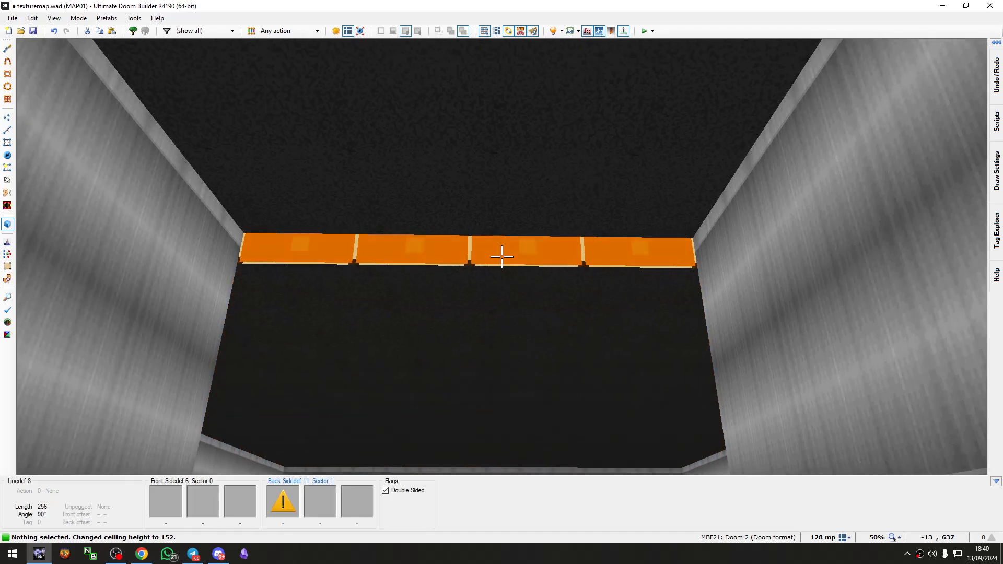
Step: Try A-BRBRK as the back upper texture of the linedef between the corridor and the square room, and clear it again
{"action": "right_click", "coordinate": [501, 256]}
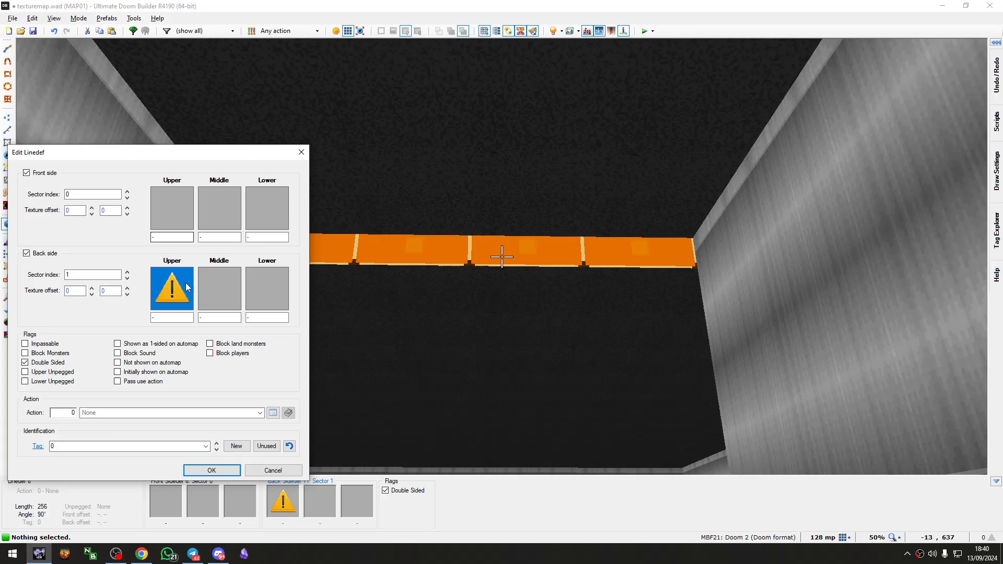
{"action": "left_click", "coordinate": [172, 289]}
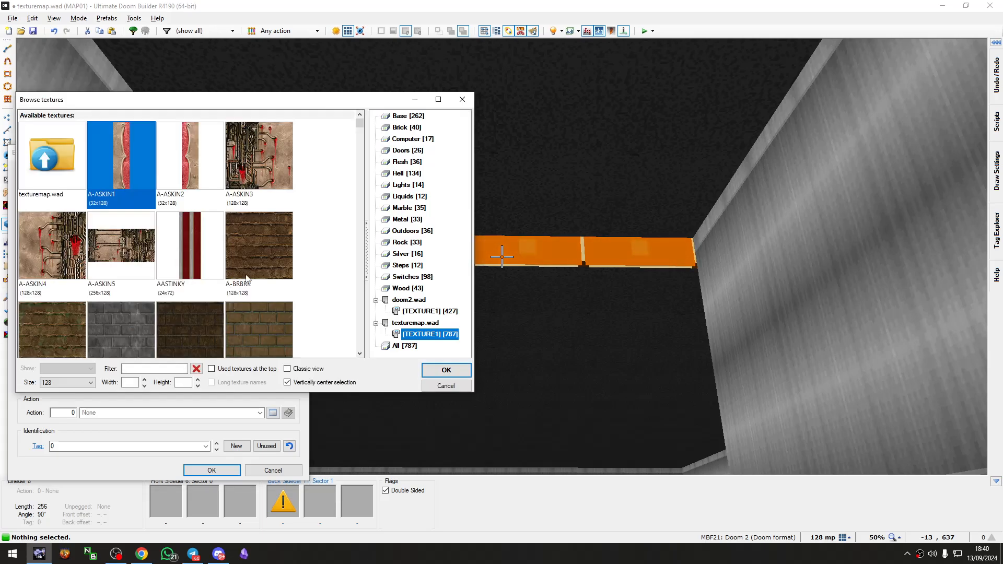
{"action": "double_click", "coordinate": [254, 241]}
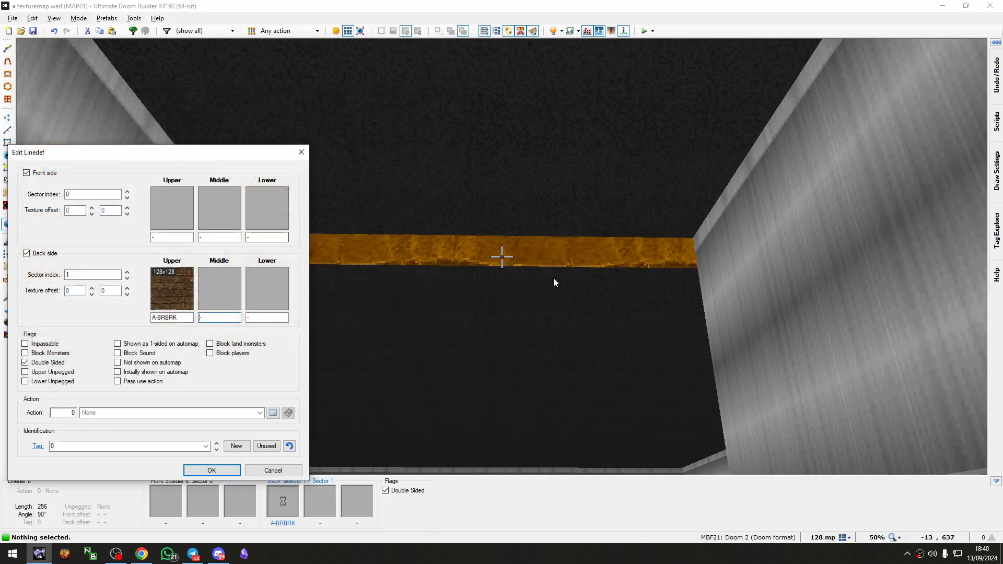
{"action": "right_click", "coordinate": [184, 299]}
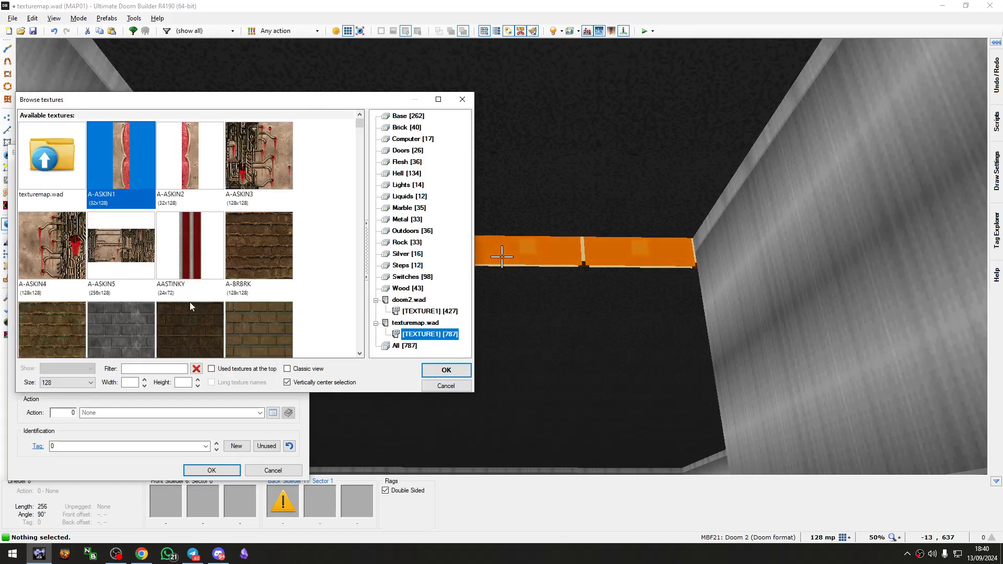
{"action": "key", "text": "Escape"}
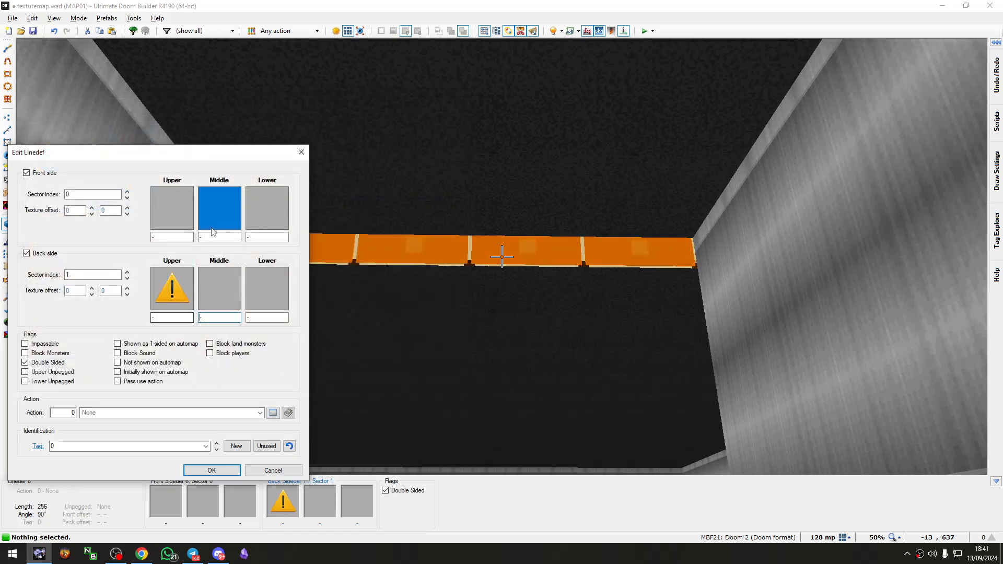
Step: Set the front middle texture of the linedef between the corridor and the square room to A-BRBRK
{"action": "left_click", "coordinate": [223, 215]}
{"action": "double_click", "coordinate": [244, 253]}
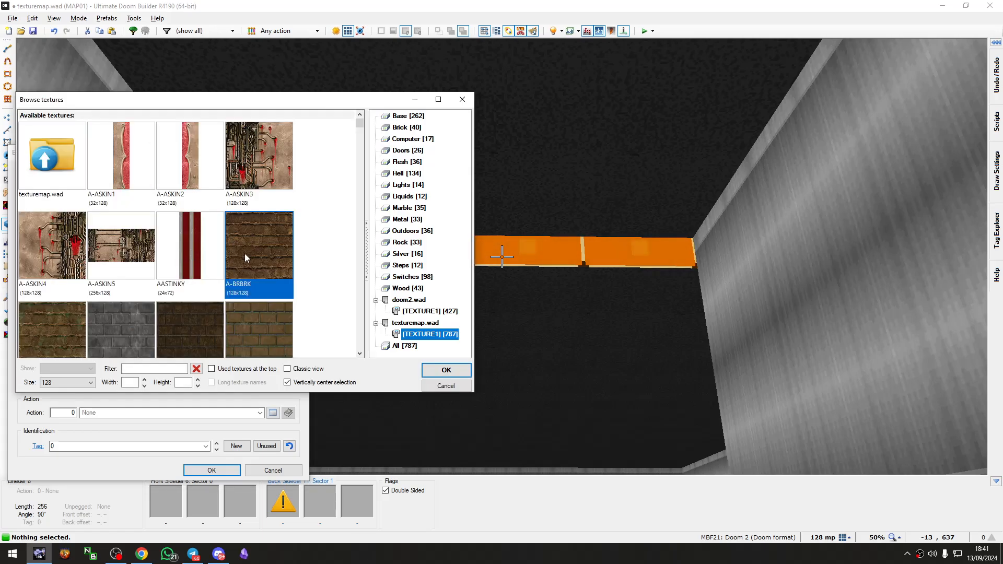
{"action": "left_click", "coordinate": [212, 470]}
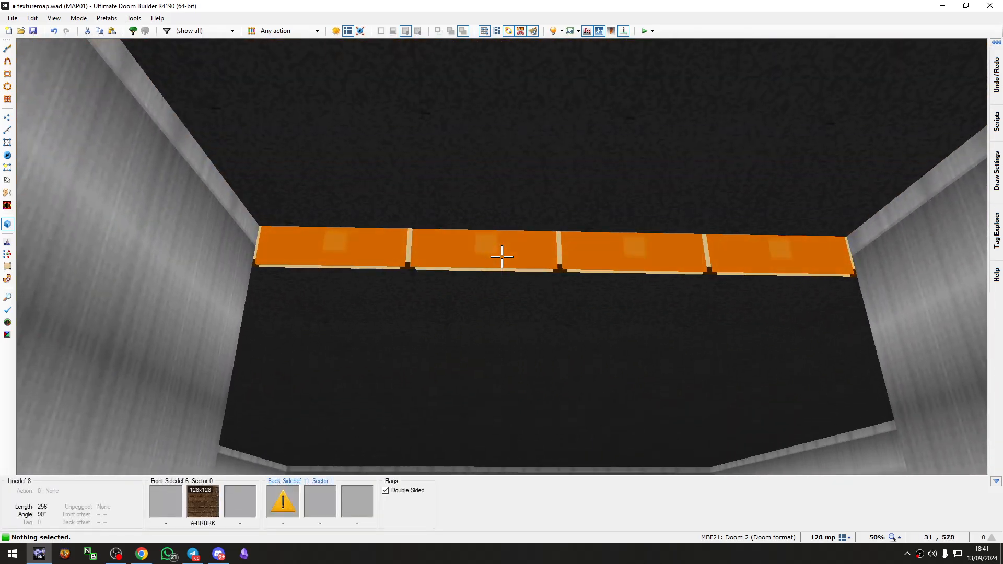
Step: Remove the front middle texture from the linedef between the corridor and the square room, and set its back middle texture to A-RAIL1
{"action": "right_click", "coordinate": [502, 256]}
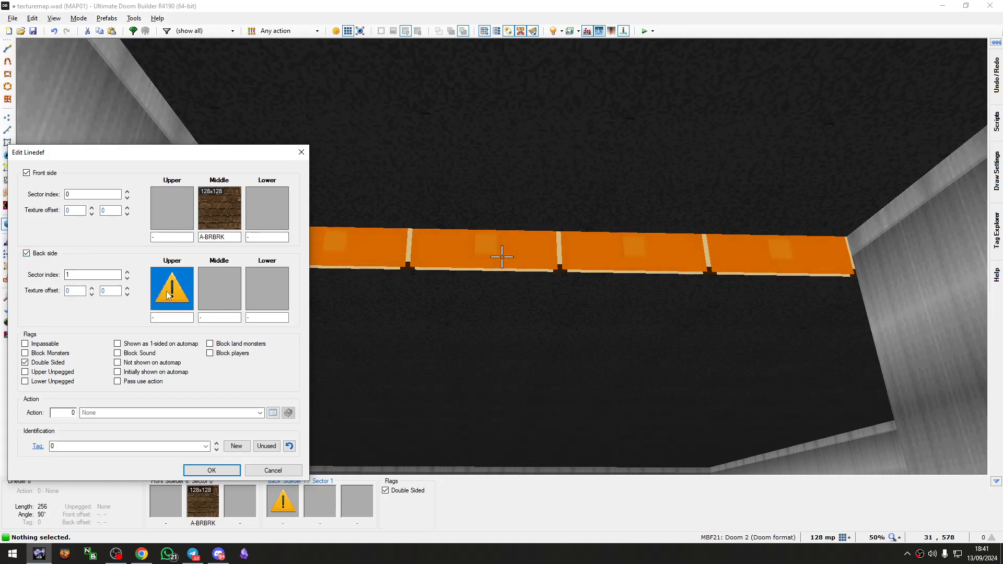
{"action": "left_click", "coordinate": [221, 283]}
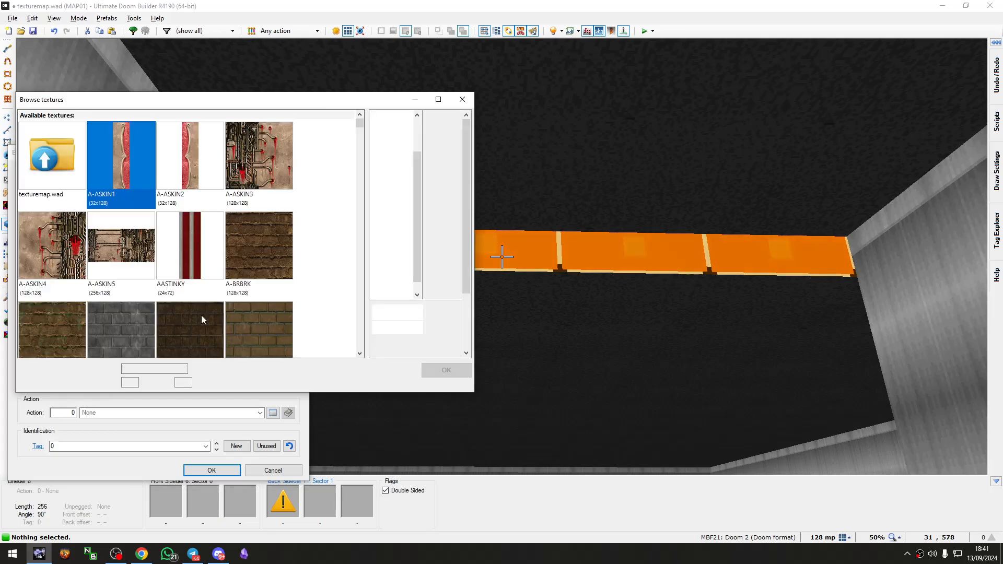
{"action": "scroll", "coordinate": [146, 302], "scroll_direction": "down", "scroll_amount": 10}
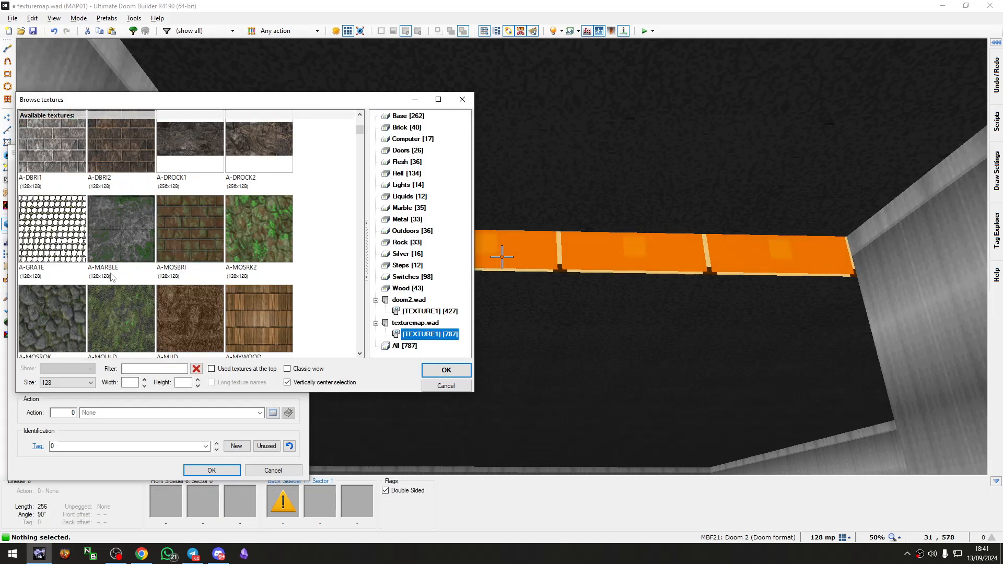
{"action": "scroll", "coordinate": [106, 313], "scroll_direction": "down", "scroll_amount": 2}
{"action": "double_click", "coordinate": [116, 187]}
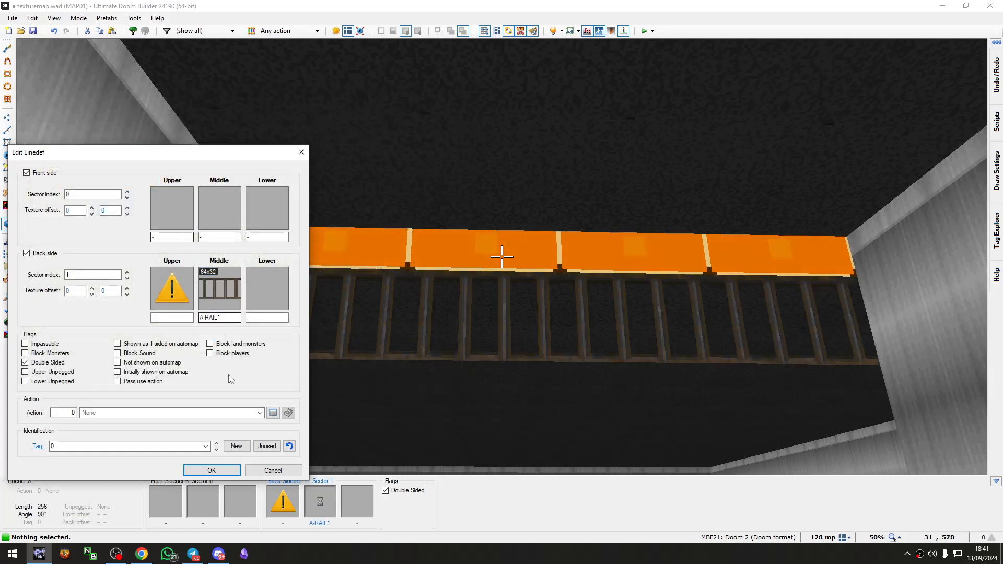
{"action": "left_click", "coordinate": [209, 470]}
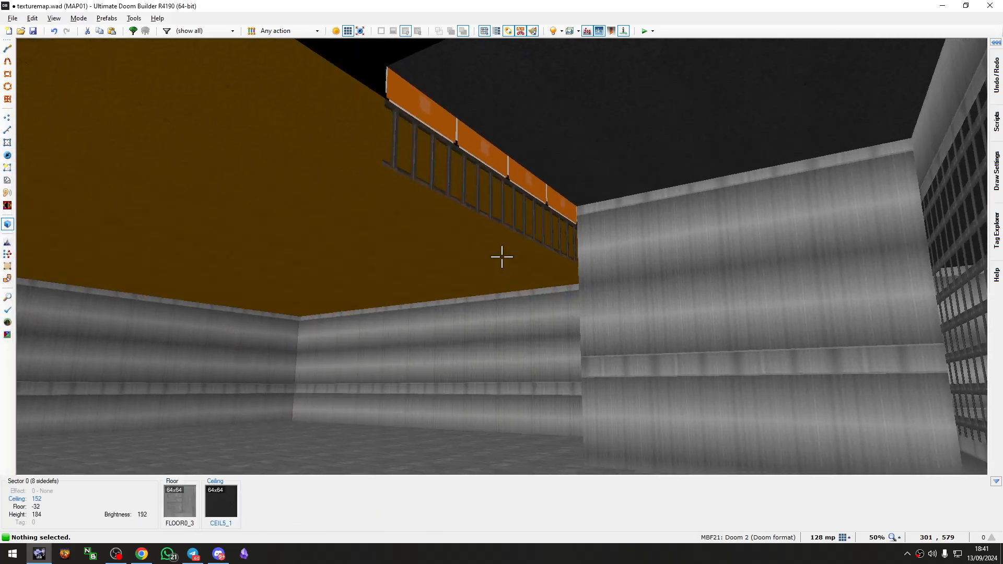
Step: Lower the square room's ceiling to -8
{"action": "scroll", "coordinate": [502, 256], "scroll_direction": "up", "scroll_amount": 1}
{"action": "scroll", "coordinate": [502, 257], "scroll_direction": "down", "scroll_amount": 16}
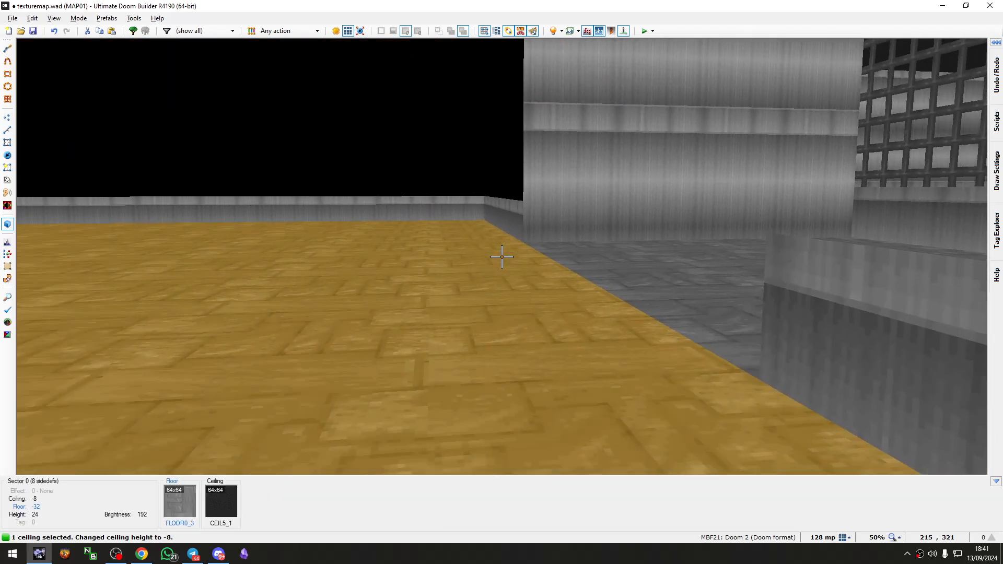
Step: Try the square room's floor at -40 and -24, return it to -32, and clear the selection
{"action": "left_click", "coordinate": [502, 256]}
{"action": "scroll", "coordinate": [501, 256], "scroll_direction": "down", "scroll_amount": 1}
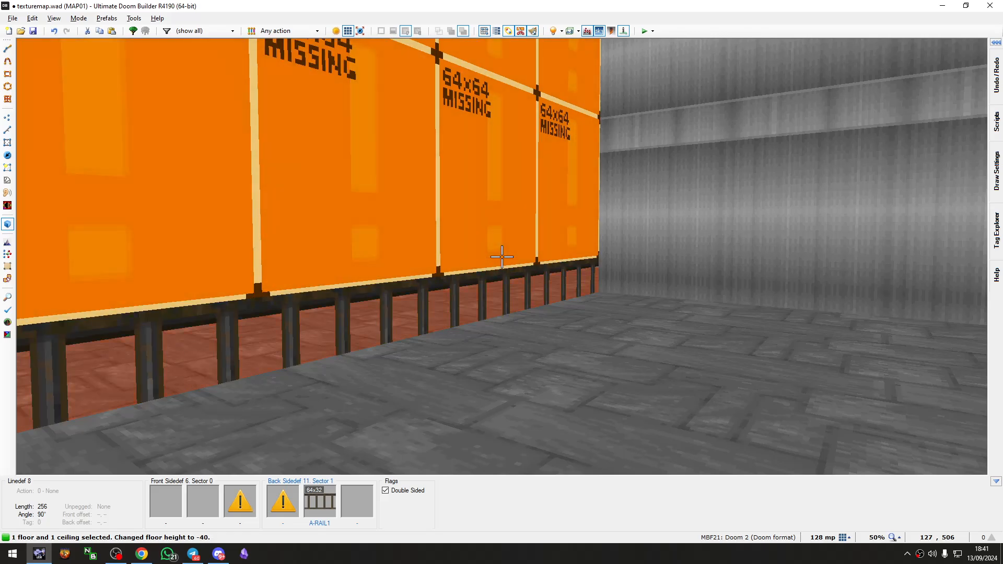
{"action": "scroll", "coordinate": [502, 256], "scroll_direction": "up", "scroll_amount": 1}
{"action": "key", "text": "c"}
{"action": "scroll", "coordinate": [501, 257], "scroll_direction": "up", "scroll_amount": 2}
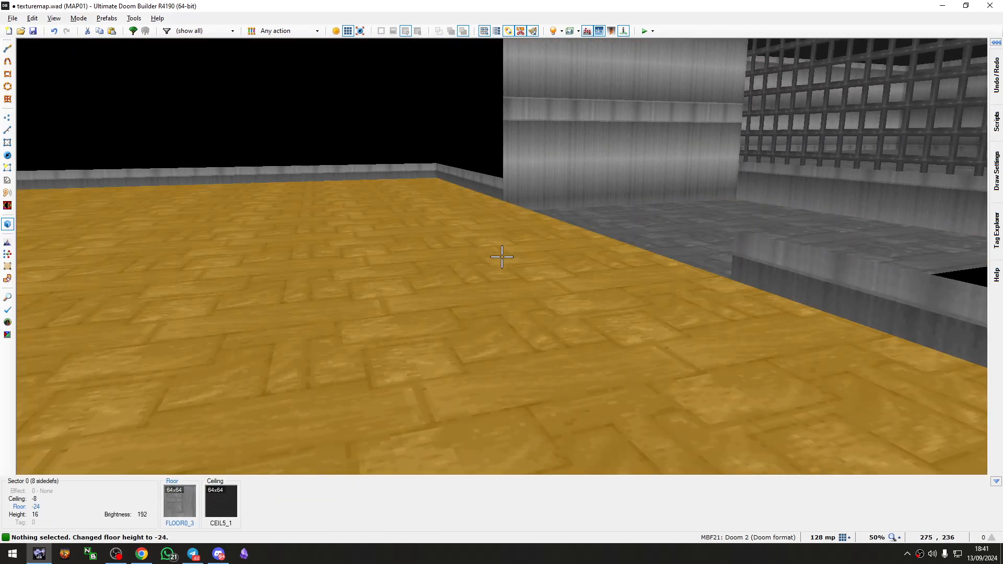
{"action": "scroll", "coordinate": [501, 257], "scroll_direction": "down", "scroll_amount": 2}
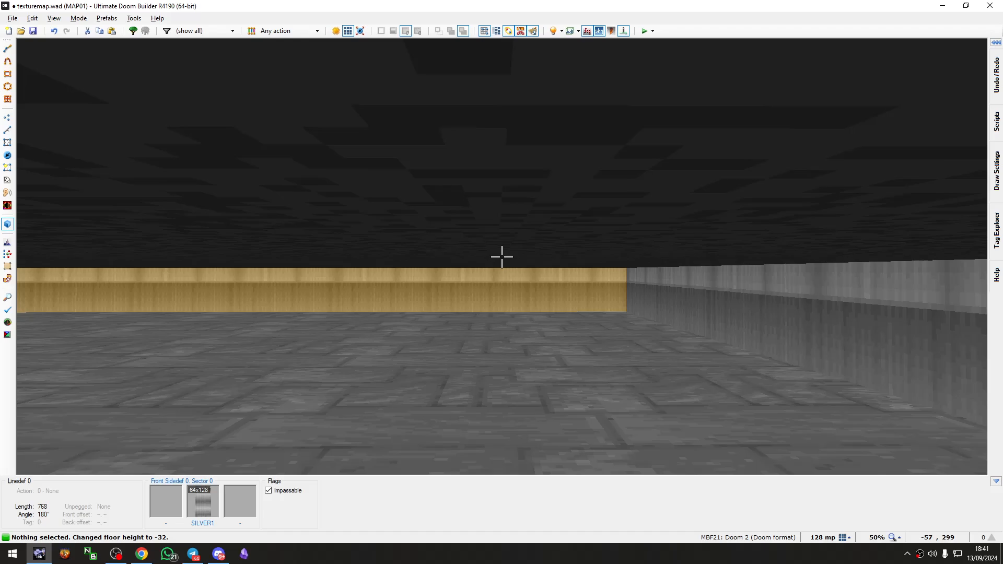
Step: Raise the square room's ceiling to 0 and clear the selection
{"action": "left_click", "coordinate": [501, 256]}
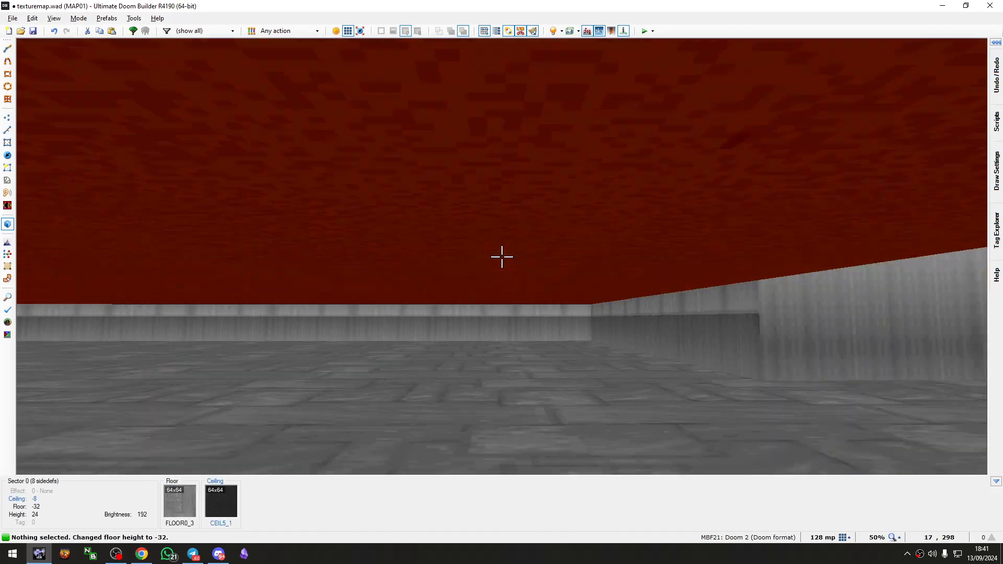
{"action": "scroll", "coordinate": [502, 257], "scroll_direction": "up", "scroll_amount": 1}
{"action": "key", "text": "c"}
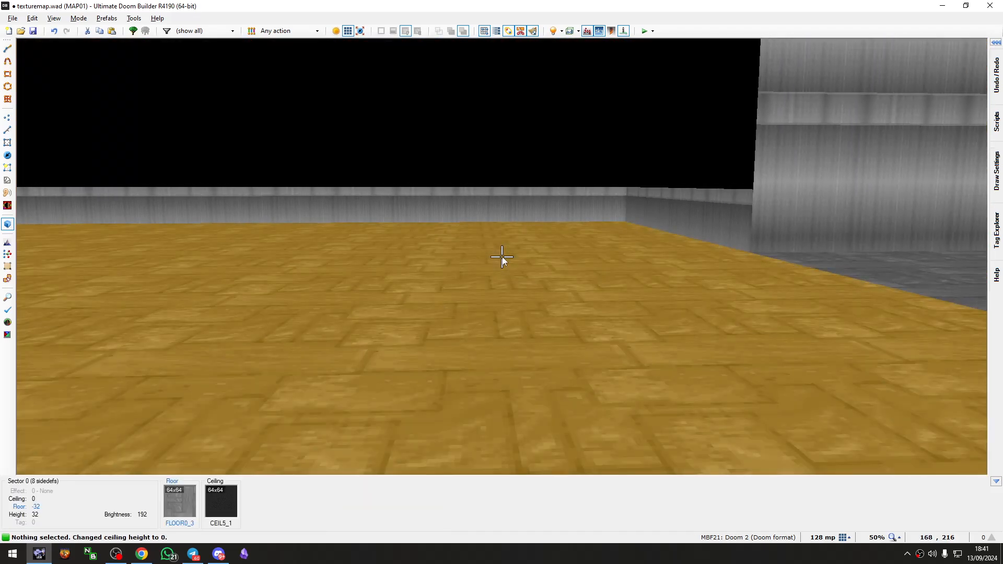
Step: Change the square room's floor flat to FWATER1 from the Liquids set
{"action": "right_click", "coordinate": [501, 256]}
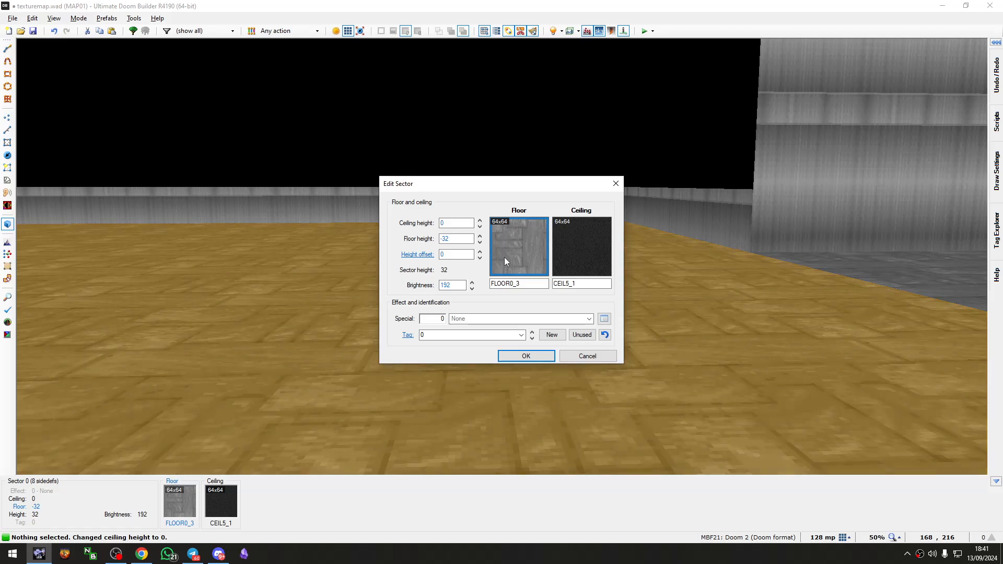
{"action": "left_click", "coordinate": [504, 257]}
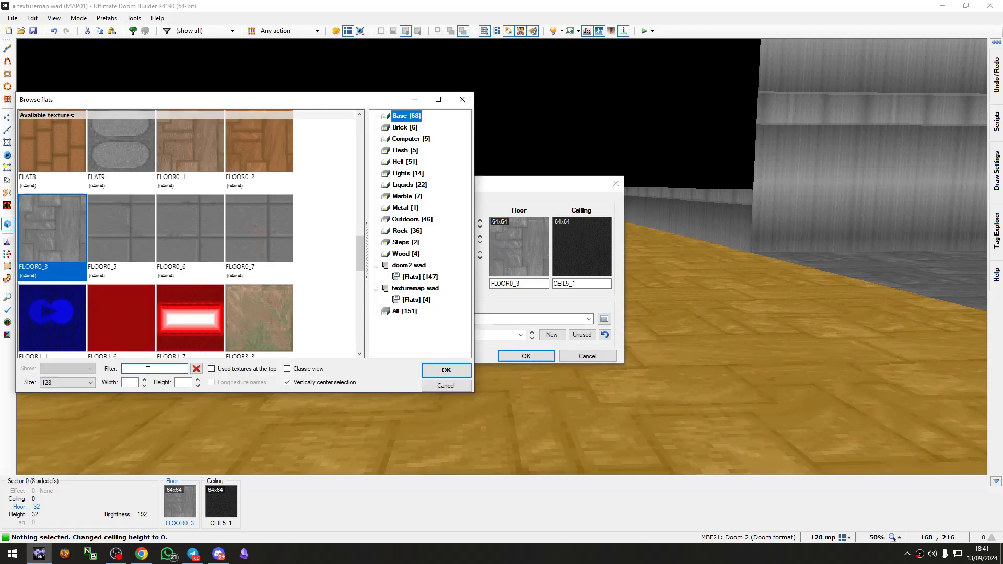
{"action": "type", "text": "FW"}
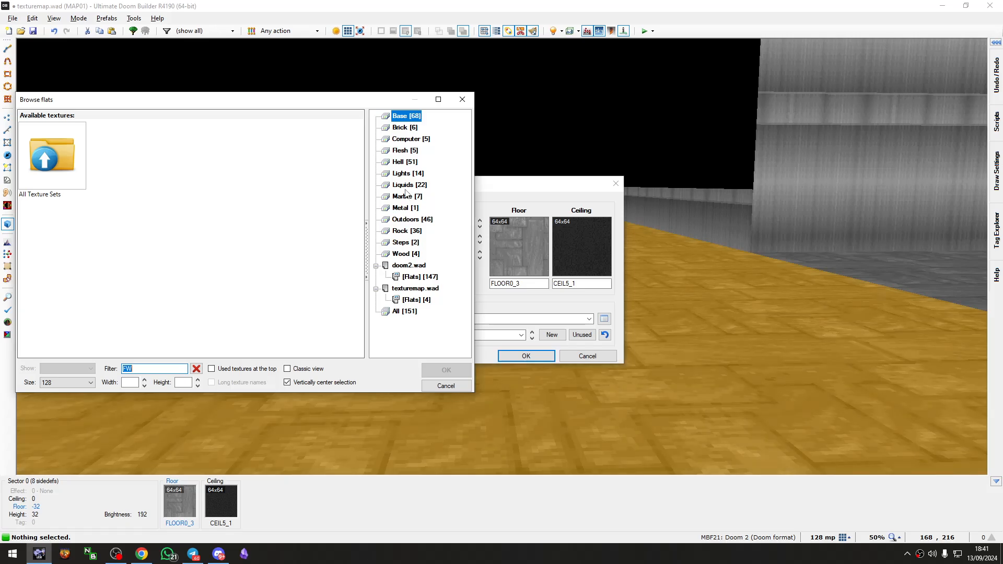
{"action": "left_click", "coordinate": [406, 187]}
{"action": "double_click", "coordinate": [118, 173]}
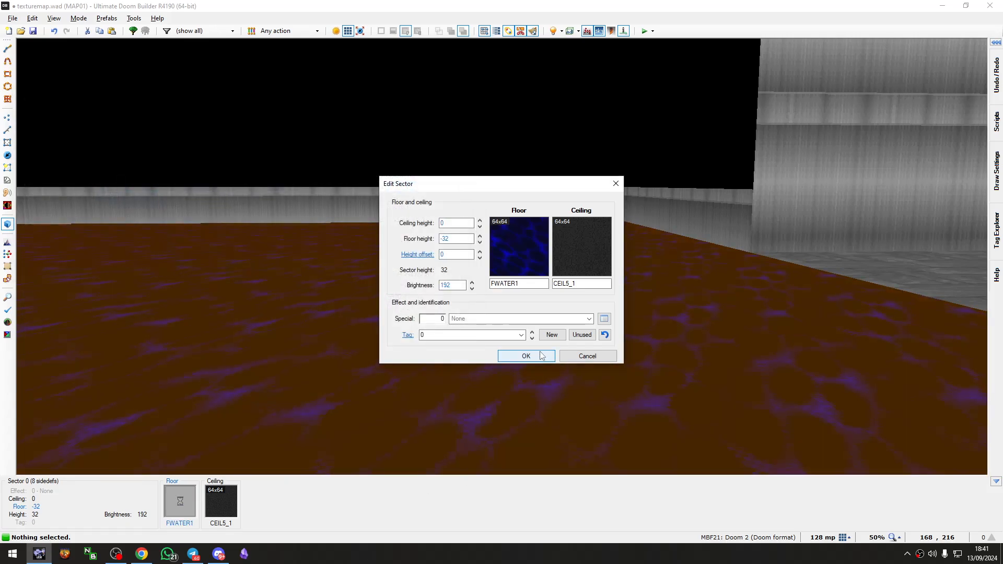
{"action": "left_click", "coordinate": [526, 355]}
Step: Set the square room's ceiling height to -8 and clear the selection
{"action": "key", "text": "s"}
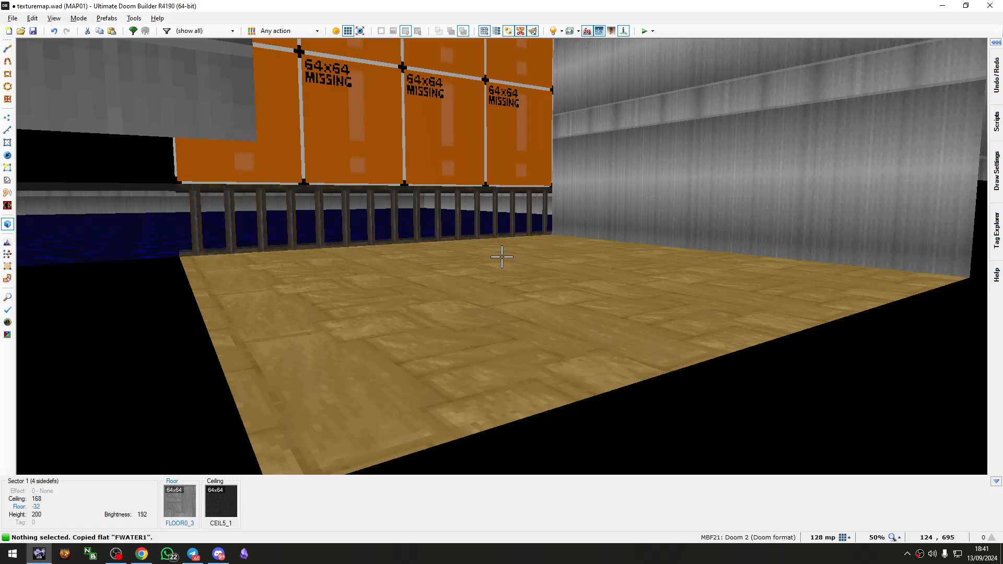
{"action": "key", "text": "w"}
{"action": "left_click", "coordinate": [501, 257]}
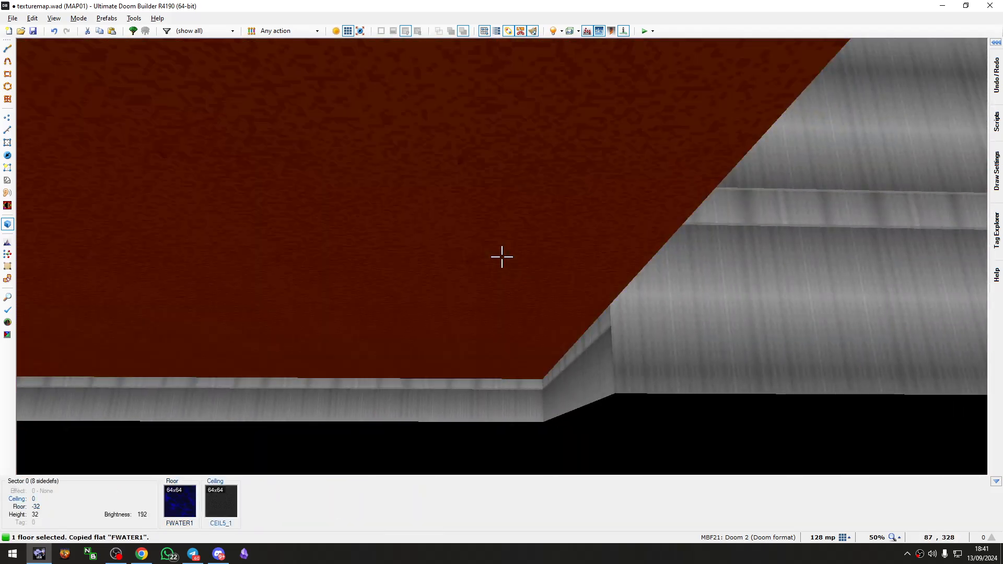
{"action": "key", "text": "c"}
{"action": "key", "text": "s"}
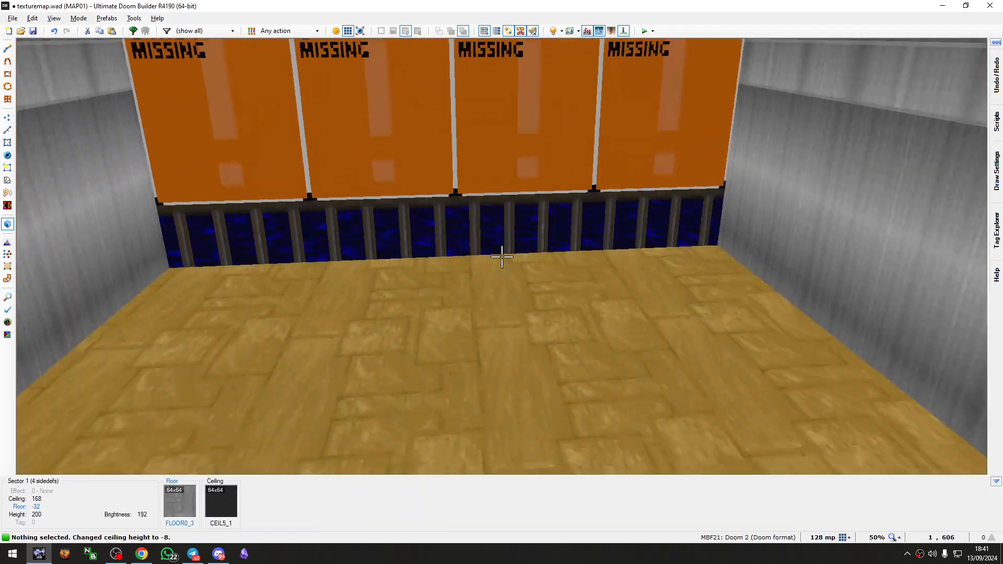
Step: Apply the SILVER1 texture to the missing upper wall above the railing and set it upper-unpegged
{"action": "key", "text": "b"}
{"action": "key", "text": "b"}
{"action": "key", "text": "ctrl+v"}
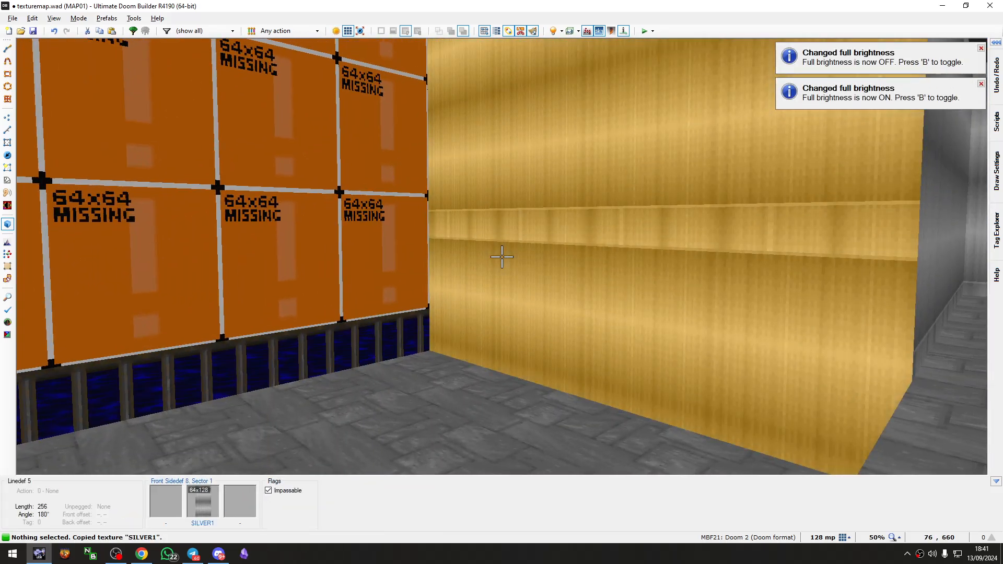
{"action": "key", "text": "s"}
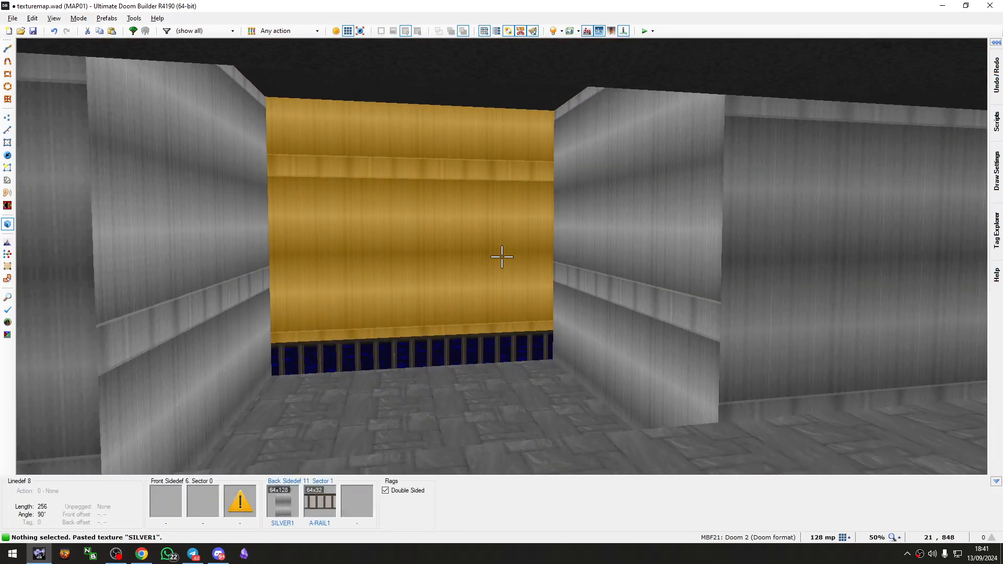
{"action": "key", "text": "w"}
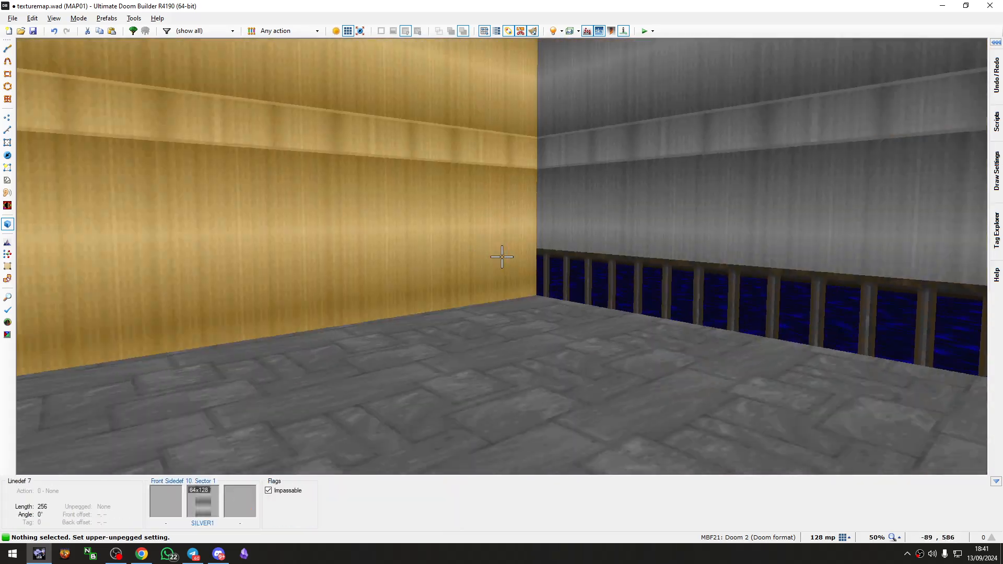
Step: Examine the finished railing opening and the liquid-floored room from close up, with gravity turned on
{"action": "key", "text": "b"}
{"action": "key", "text": "b"}
{"action": "key", "text": "w"}
{"action": "key", "text": "s"}
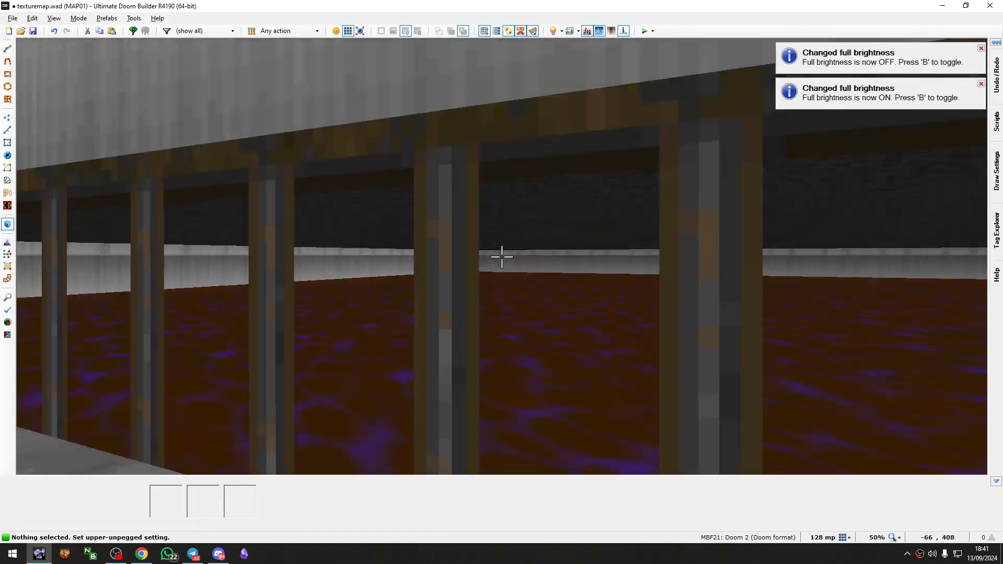
{"action": "key", "text": "g"}
{"action": "key", "text": "a"}
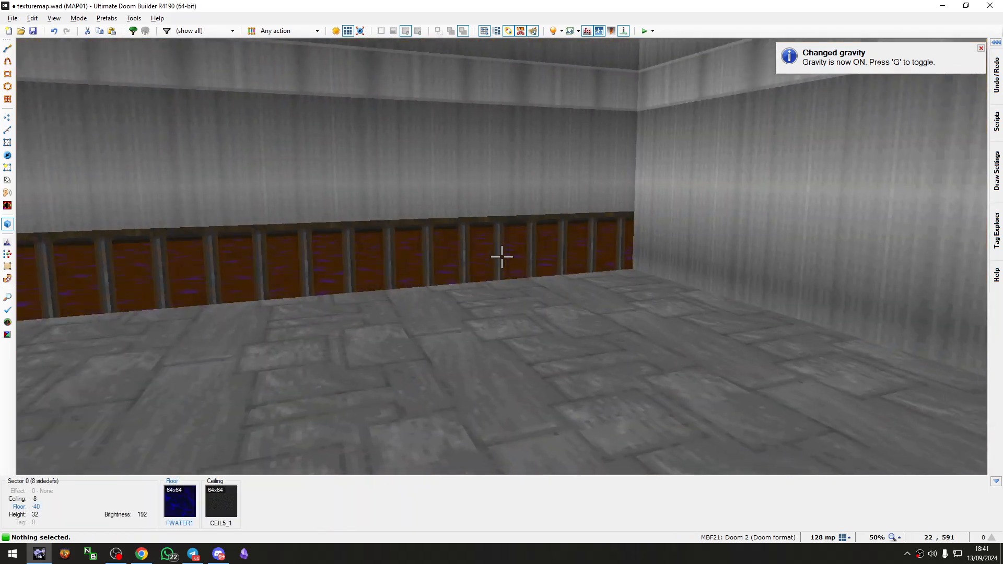
{"action": "key", "text": "w"}
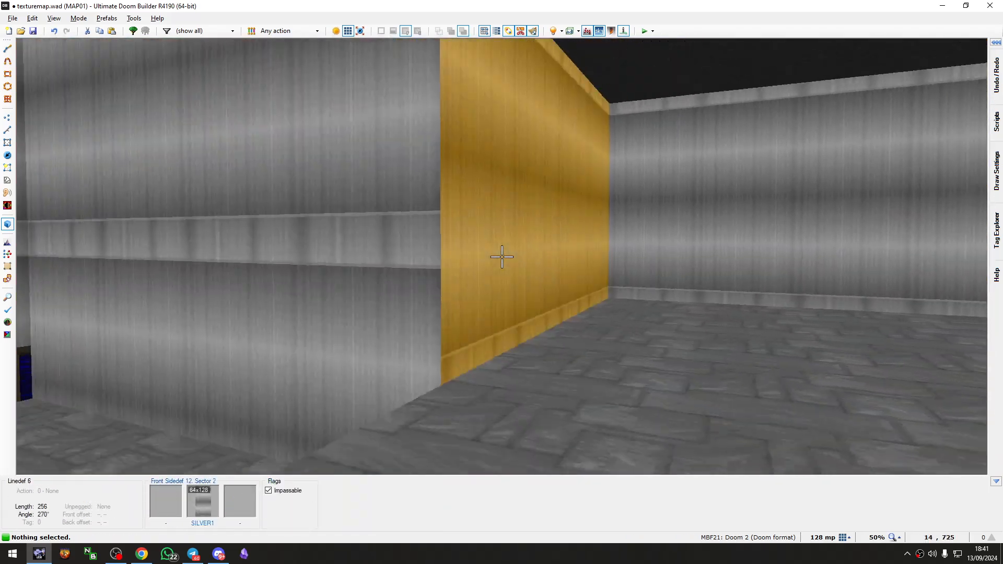
Step: Set the back side's middle texture to MIDSPACE on the line between the corridor and the far room, and inspect both sides
{"action": "key", "text": "w"}
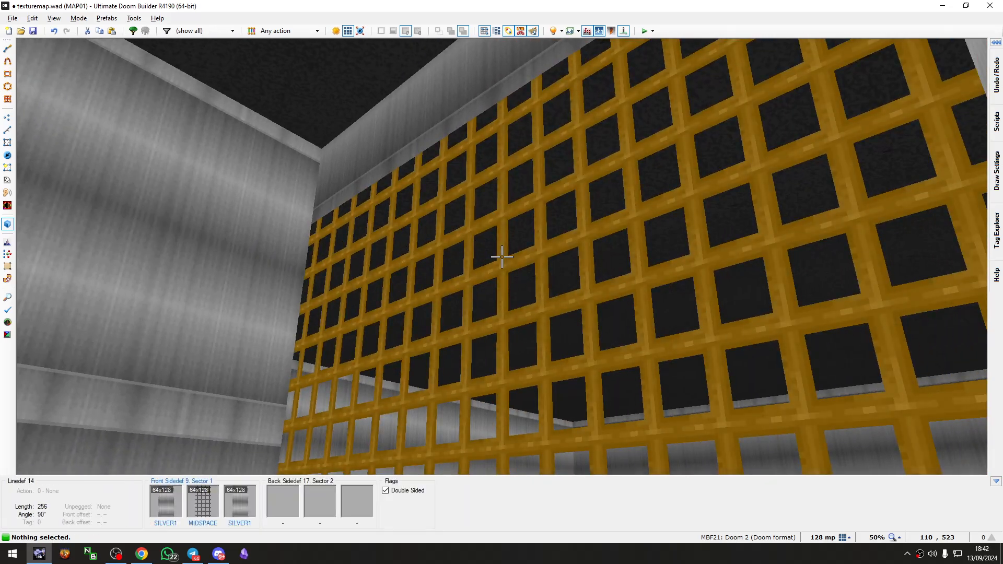
{"action": "right_click", "coordinate": [501, 257]}
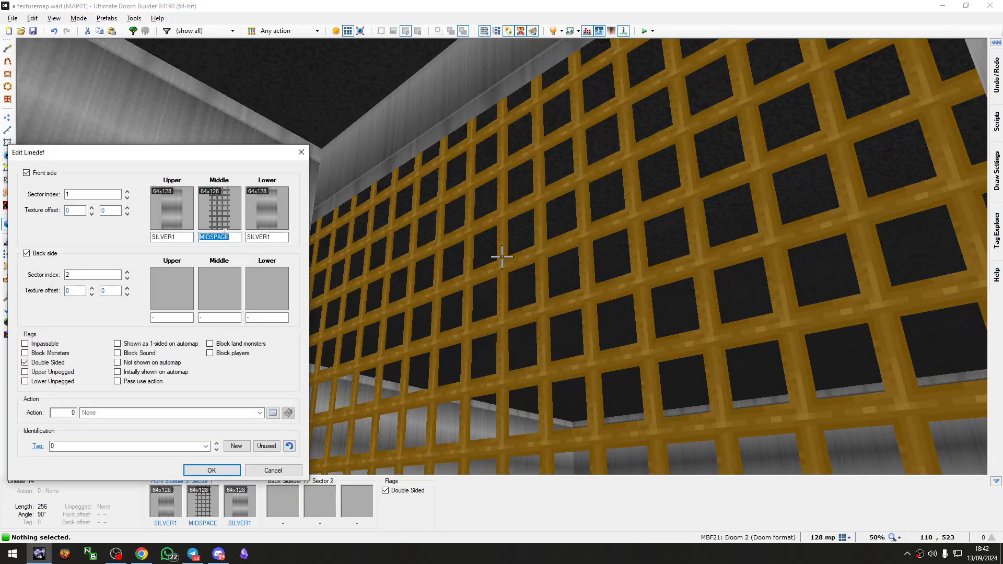
{"action": "left_click", "coordinate": [211, 471]}
{"action": "key", "text": "w"}
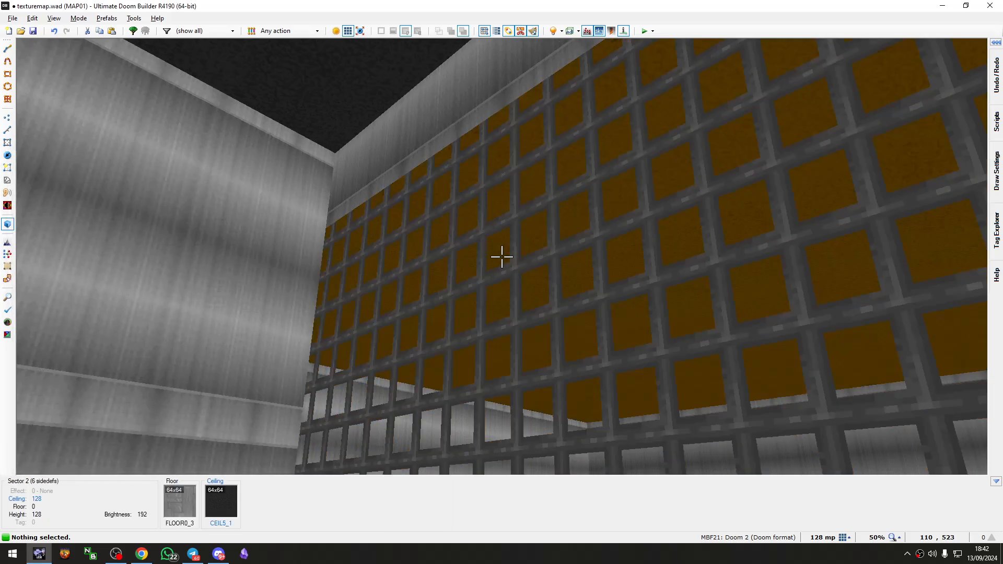
{"action": "key", "text": "d"}
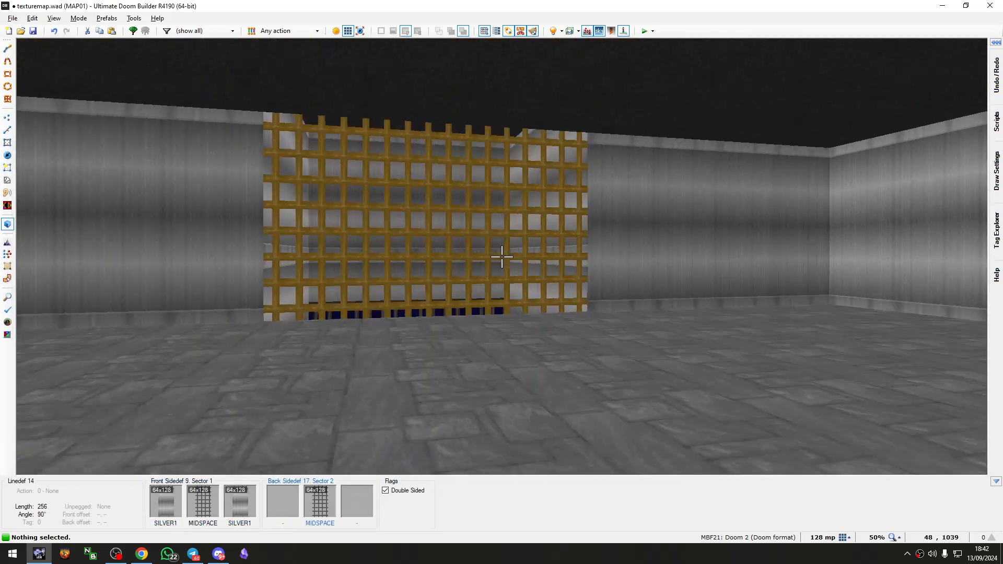
{"action": "key", "text": "w"}
{"action": "key", "text": "a"}
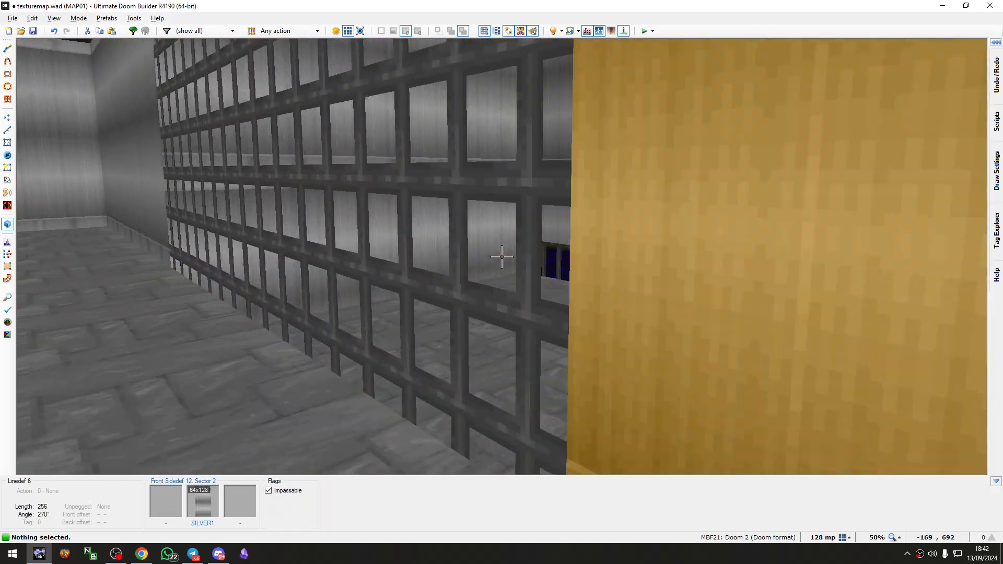
{"action": "key", "text": "w"}
Step: Return to the 2D map and delete all three connected sectors
{"action": "key", "text": "q"}
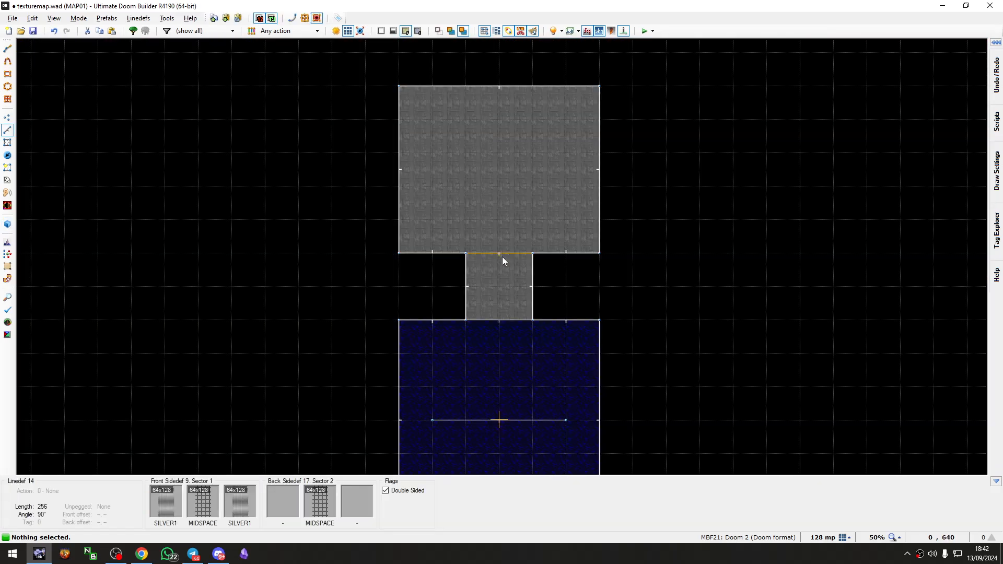
{"action": "scroll", "coordinate": [502, 257], "scroll_direction": "down", "scroll_amount": 3}
{"action": "middle_click_drag", "start_coordinate": [503, 256], "coordinate": [250, 207]}
{"action": "left_click_drag", "start_coordinate": [379, 381], "coordinate": [387, 395]}
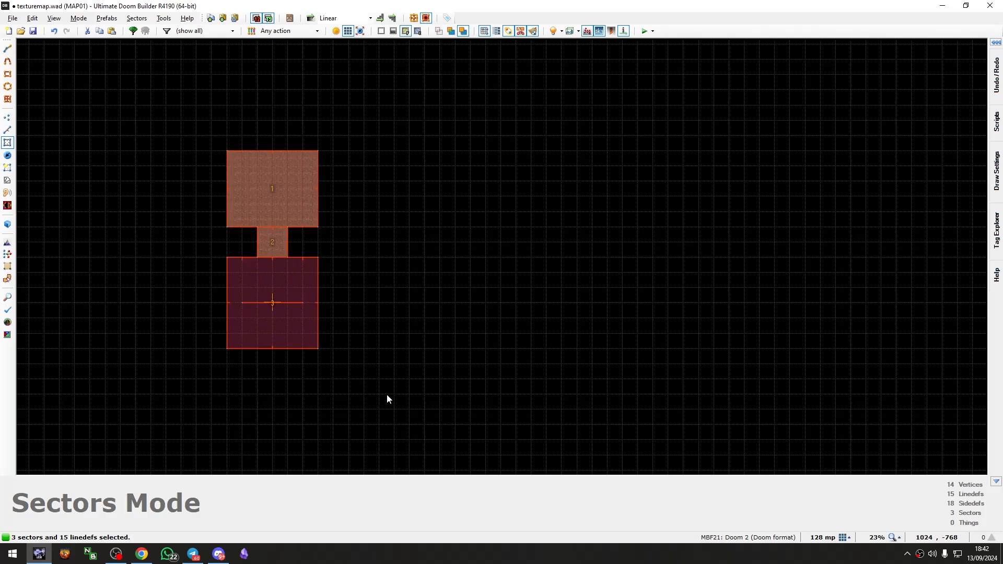
{"action": "key", "text": "Delete"}
Step: Draw a rectangular room about 1536 by 1280 units using the 256 grid size
{"action": "key", "text": "bracketright"}
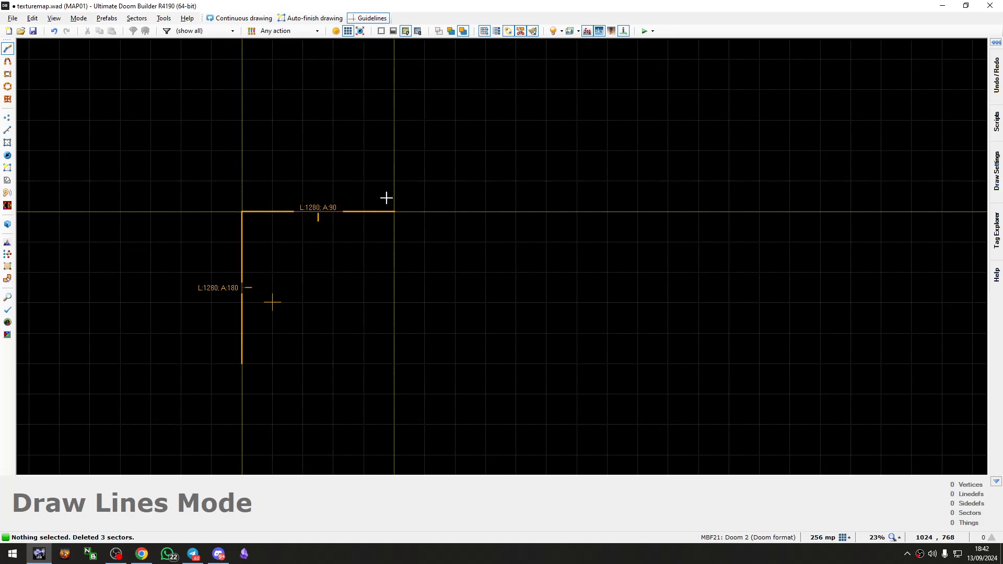
{"action": "left_click", "coordinate": [242, 364]}
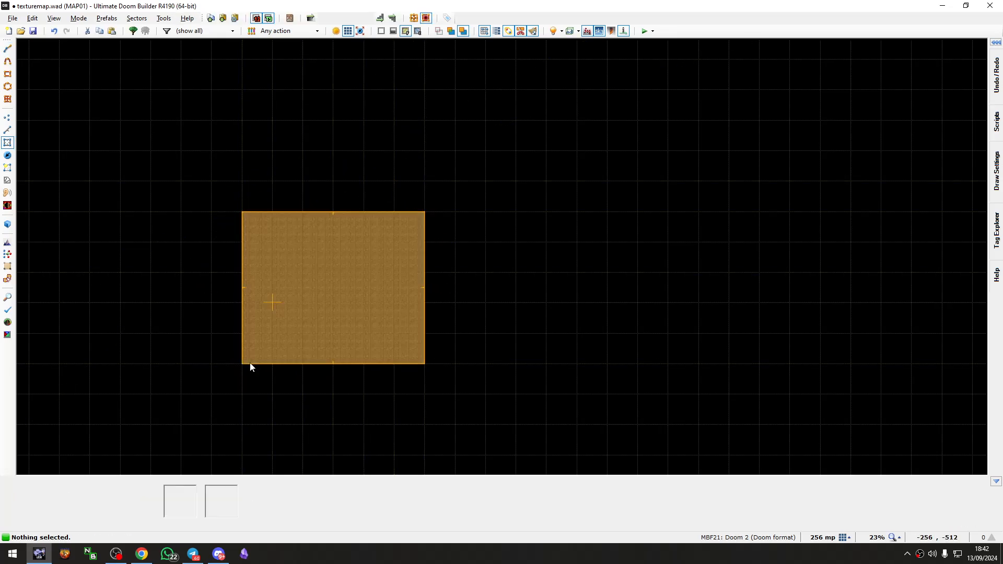
{"action": "key", "text": "Return"}
Step: Draw a 64-unit-wide L-shaped strip along the room's west and north sides, and a larger L-shaped sector around it, 1856 by 1408 units
{"action": "key", "text": "d"}
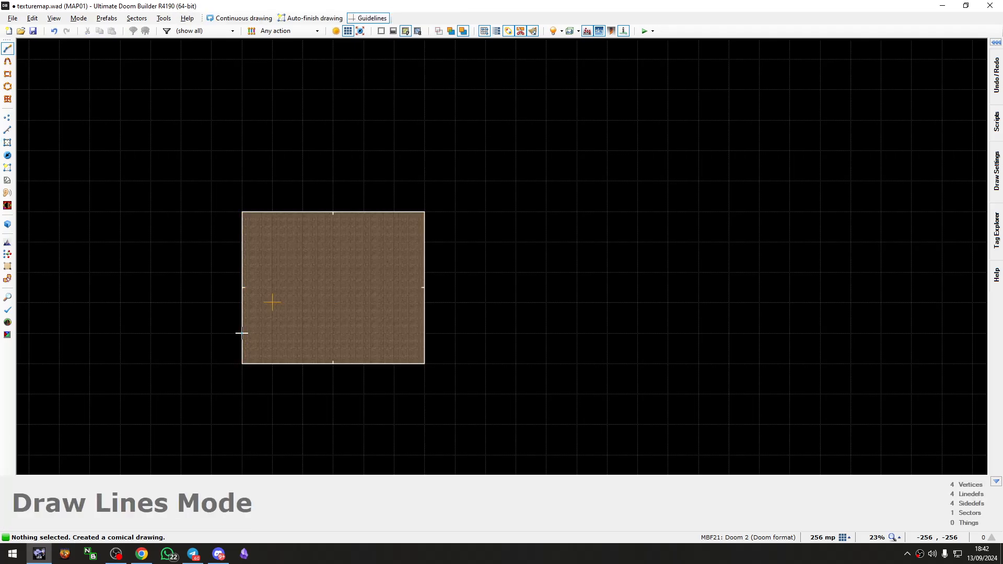
{"action": "scroll", "coordinate": [241, 334], "scroll_direction": "up", "scroll_amount": 4}
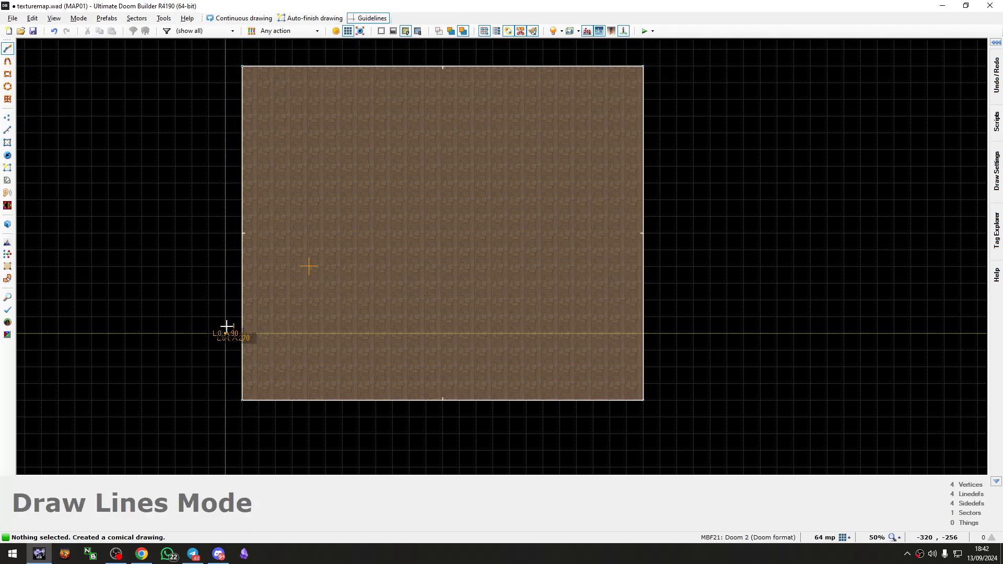
{"action": "middle_click_drag", "start_coordinate": [188, 143], "coordinate": [204, 279]}
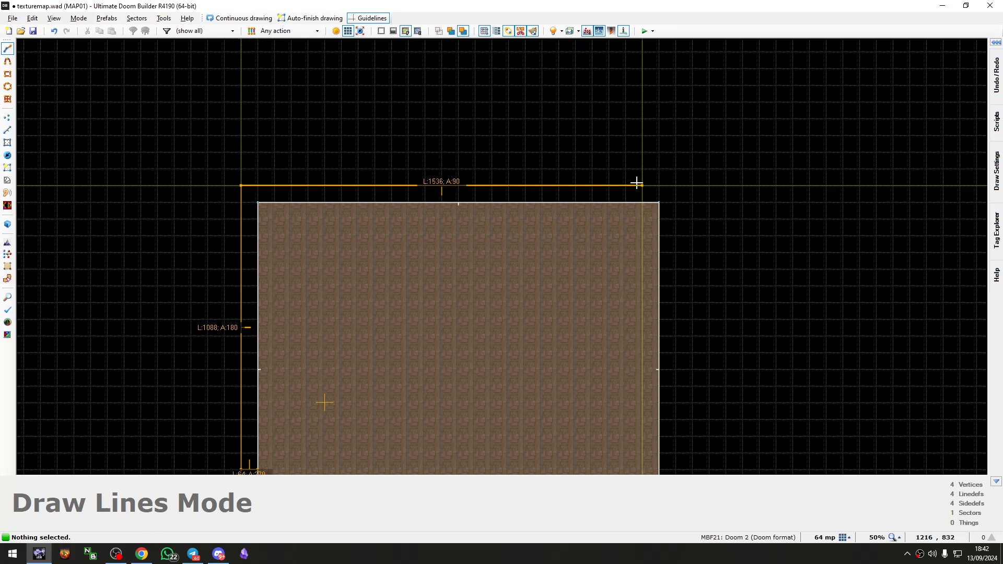
{"action": "scroll", "coordinate": [585, 211], "scroll_direction": "down", "scroll_amount": 3}
{"action": "scroll", "coordinate": [457, 304], "scroll_direction": "up", "scroll_amount": 1}
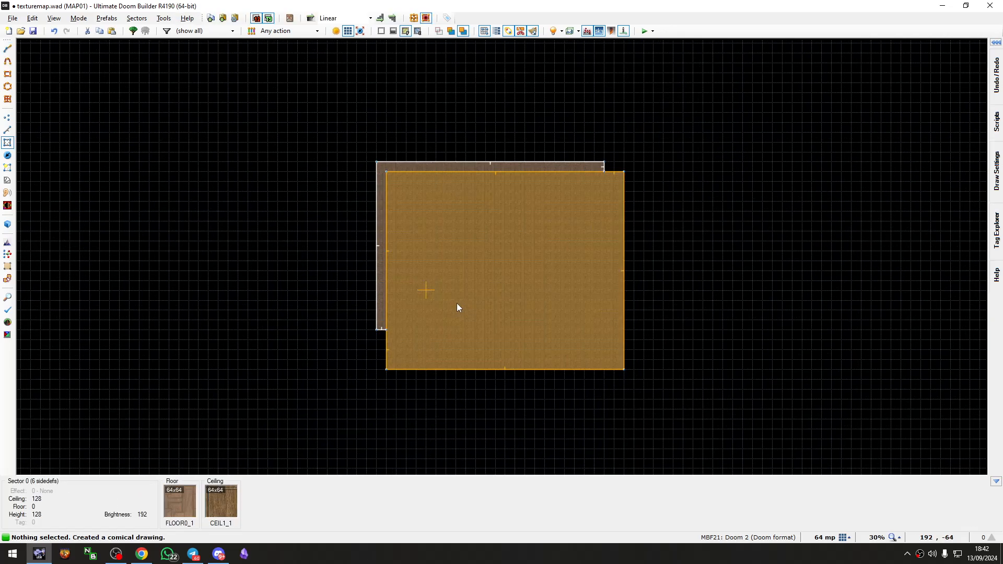
{"action": "scroll", "coordinate": [563, 183], "scroll_direction": "up", "scroll_amount": 1}
{"action": "key", "text": "l"}
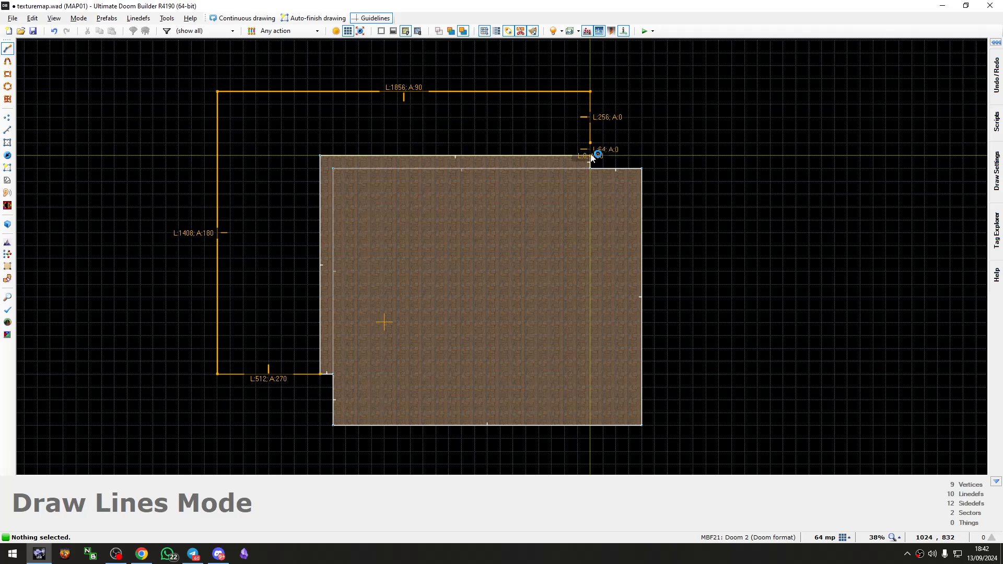
Step: In 3D view with gravity off, lower the floors of the strip and the outer L-shaped sector to -32
{"action": "key", "text": "q"}
{"action": "key", "text": "g"}
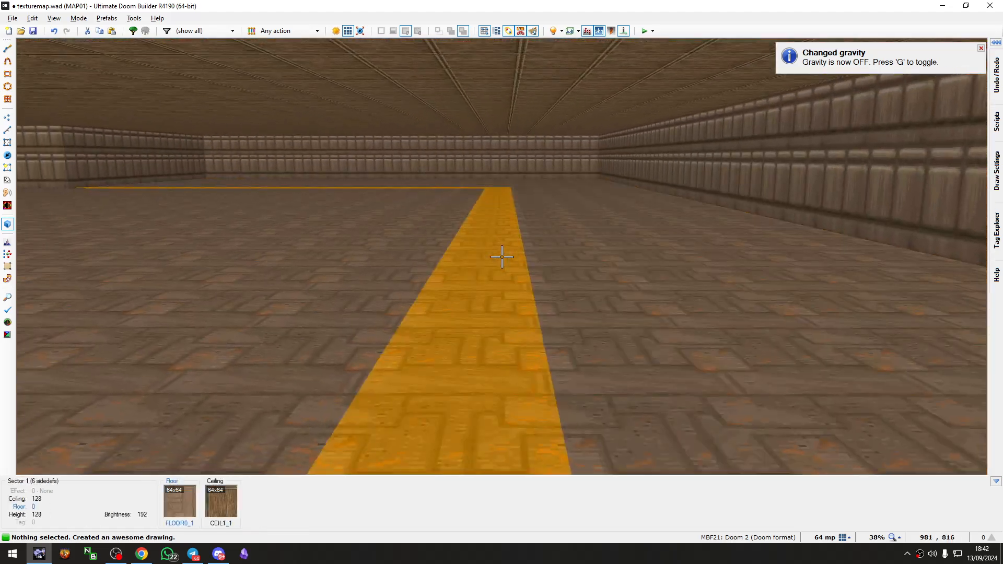
{"action": "left_click", "coordinate": [501, 257]}
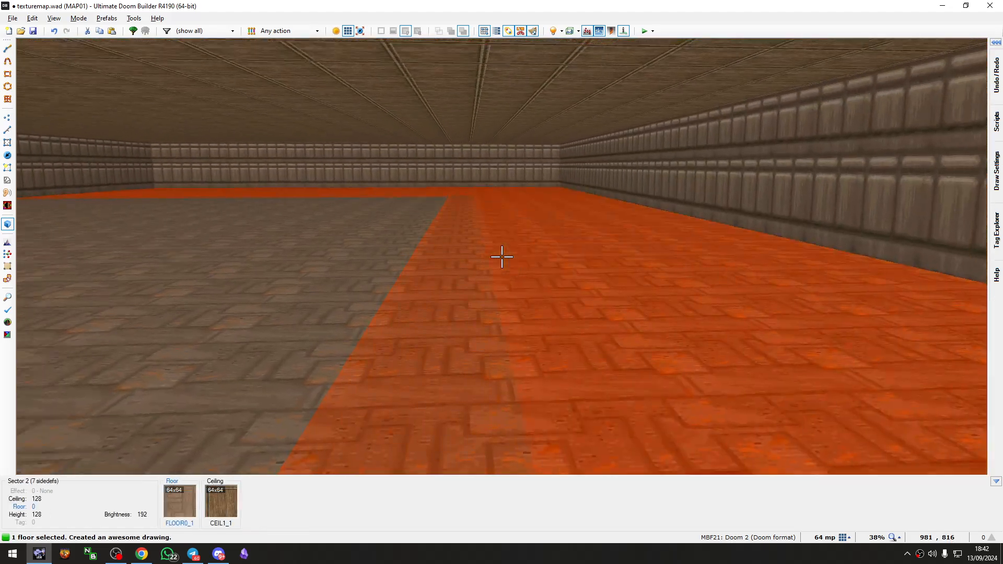
{"action": "left_click", "coordinate": [502, 256]}
{"action": "scroll", "coordinate": [502, 257], "scroll_direction": "down", "scroll_amount": 4}
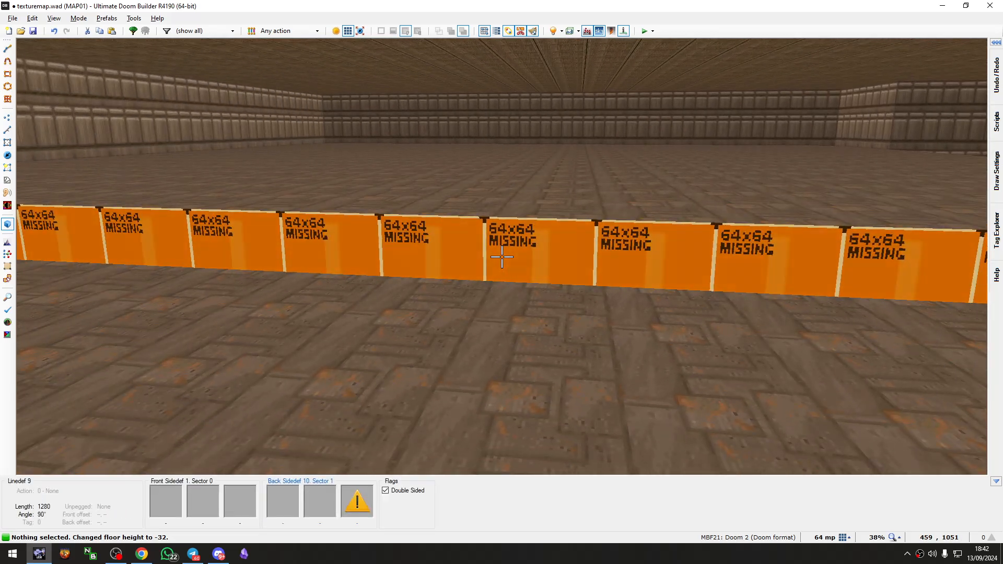
Step: Set the back side's middle texture to MIDBARS3 on the two lines between the room and the strip, and clear the selection
{"action": "left_click", "coordinate": [502, 256]}
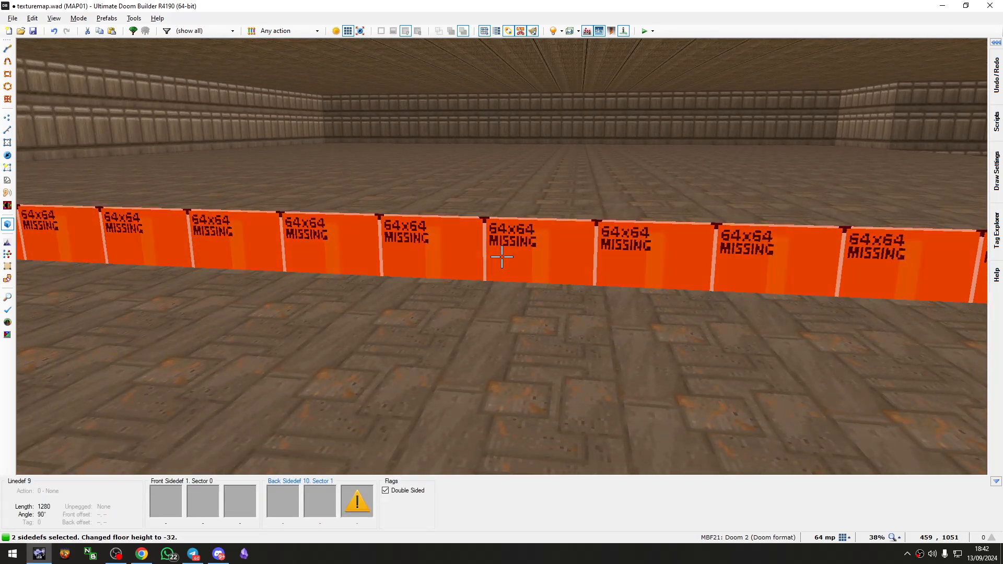
{"action": "right_click", "coordinate": [501, 256]}
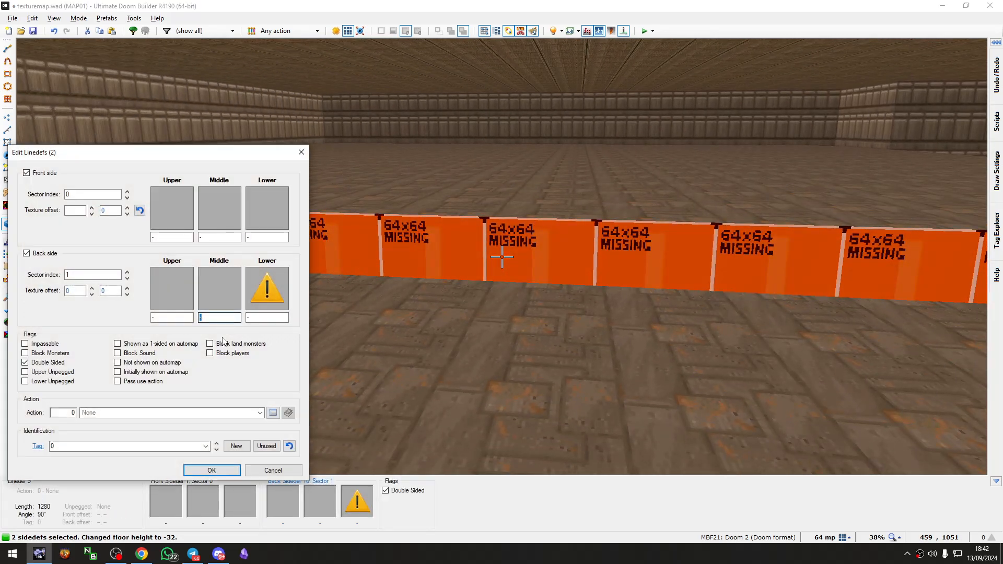
{"action": "type", "text": "MID"}
{"action": "key", "text": "Down"}
{"action": "key", "text": "Down"}
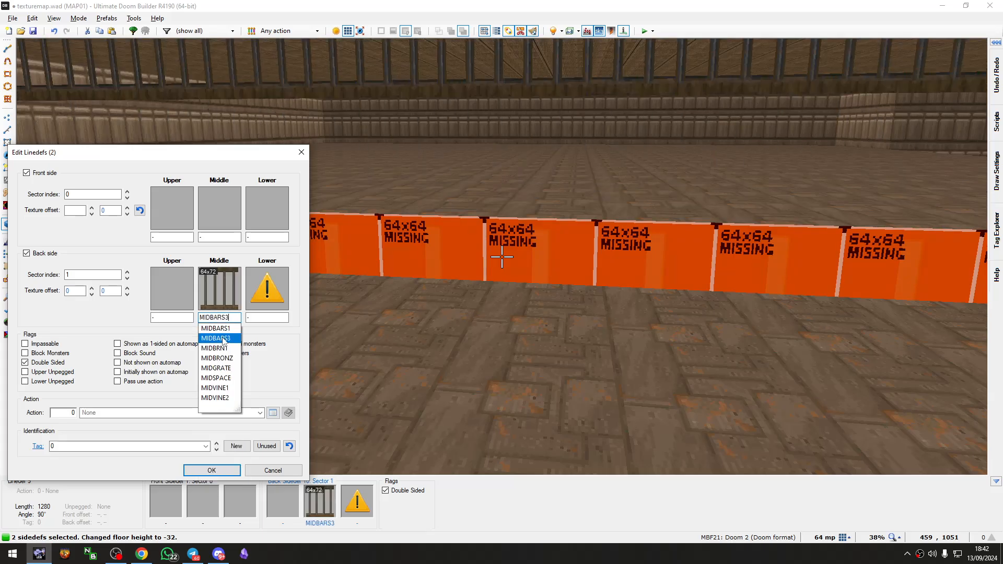
{"action": "key", "text": "Return"}
{"action": "key", "text": "e"}
{"action": "key", "text": "c"}
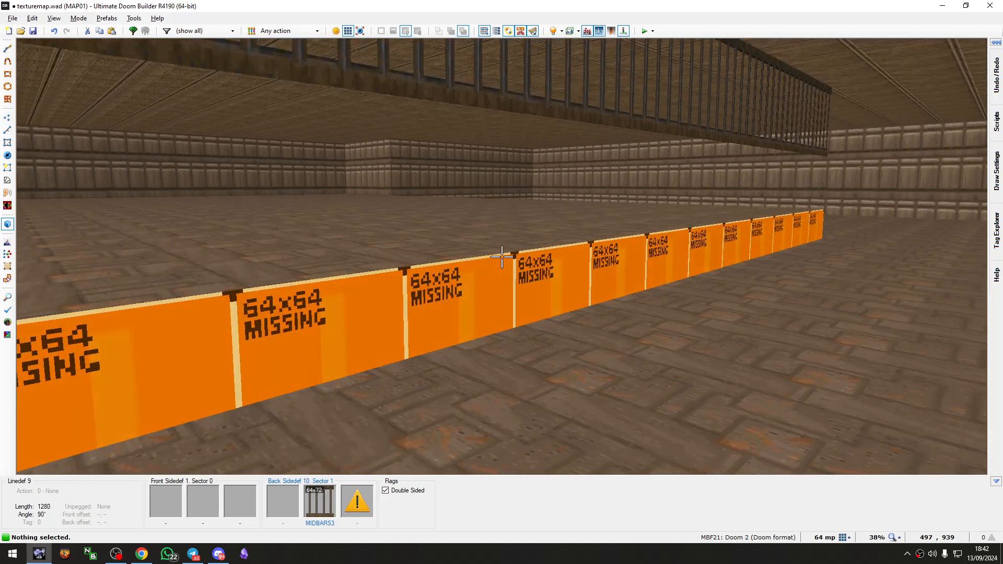
Step: Set the front side's middle texture to MIDBARS3 on the same two lines
{"action": "left_click", "coordinate": [502, 256], "text": "shift"}
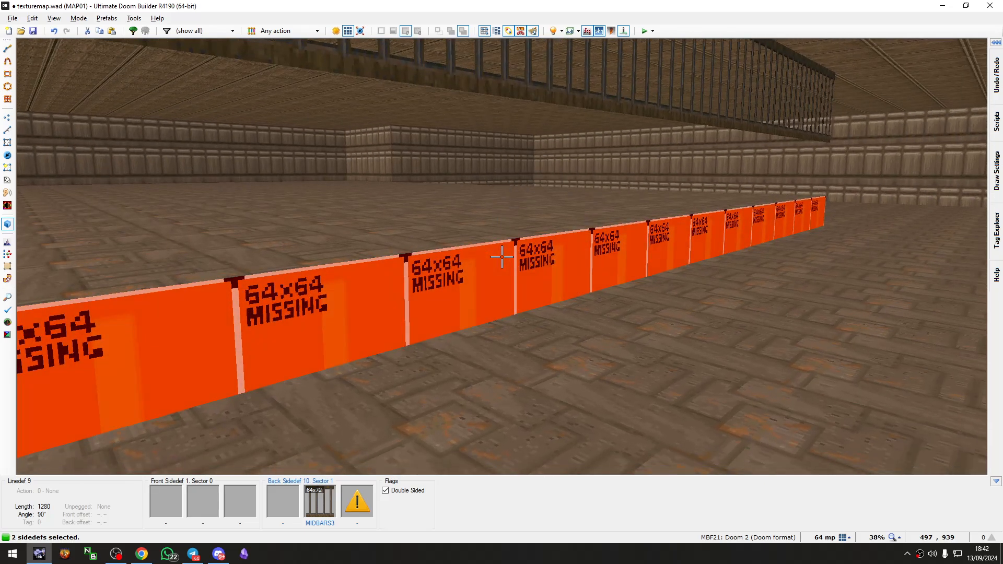
{"action": "right_click", "coordinate": [501, 256]}
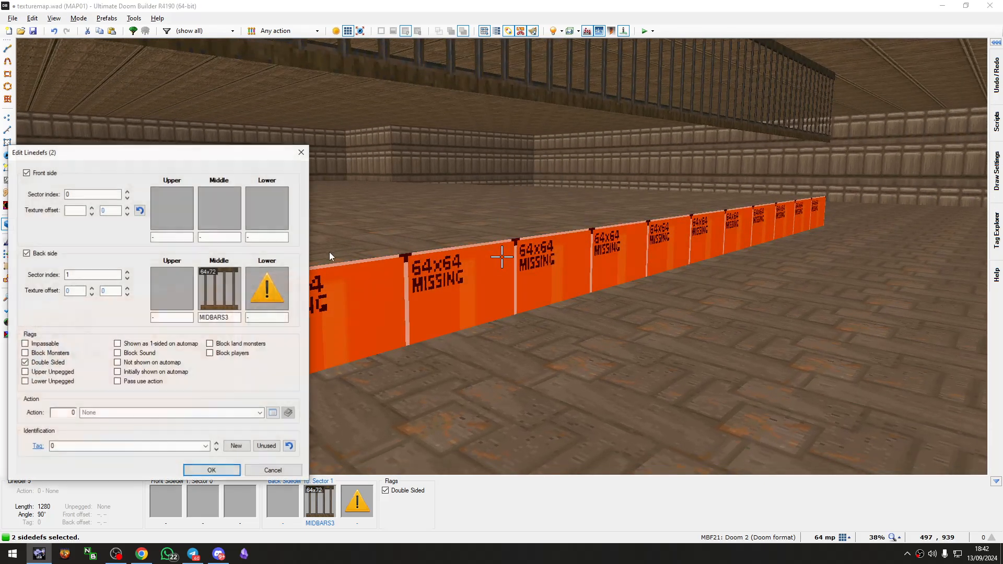
{"action": "key", "text": "Escape"}
{"action": "left_click", "coordinate": [230, 238]}
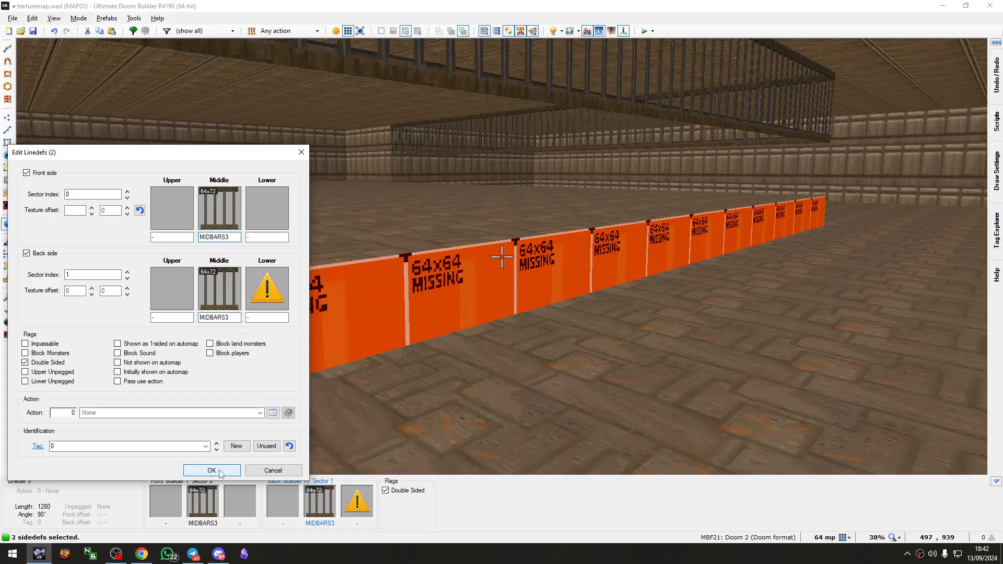
{"action": "left_click", "coordinate": [211, 470]}
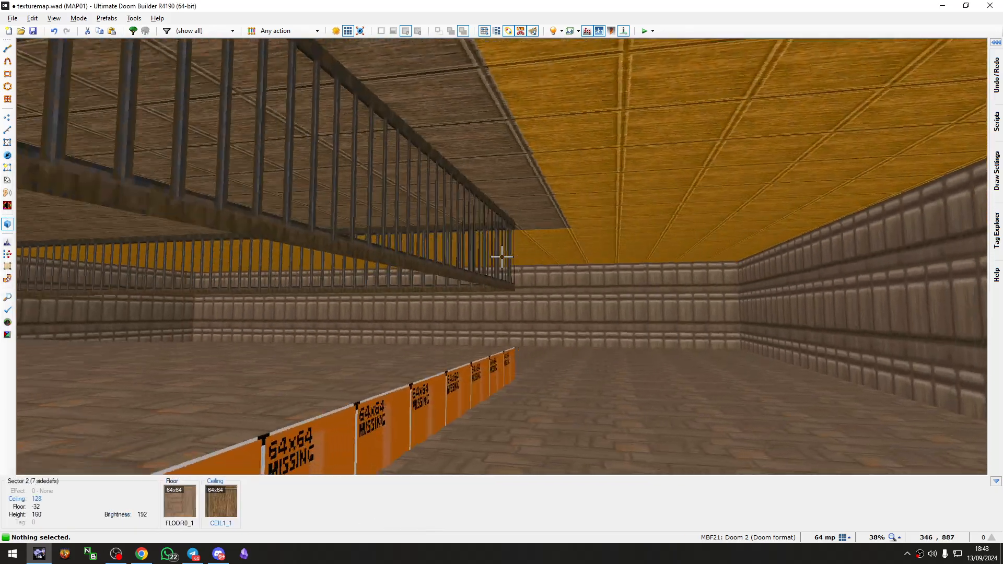
Step: Lower the ceilings of the strip and the outer L-shaped sector to 72, and clear the selection
{"action": "left_click", "coordinate": [502, 257], "text": "shift"}
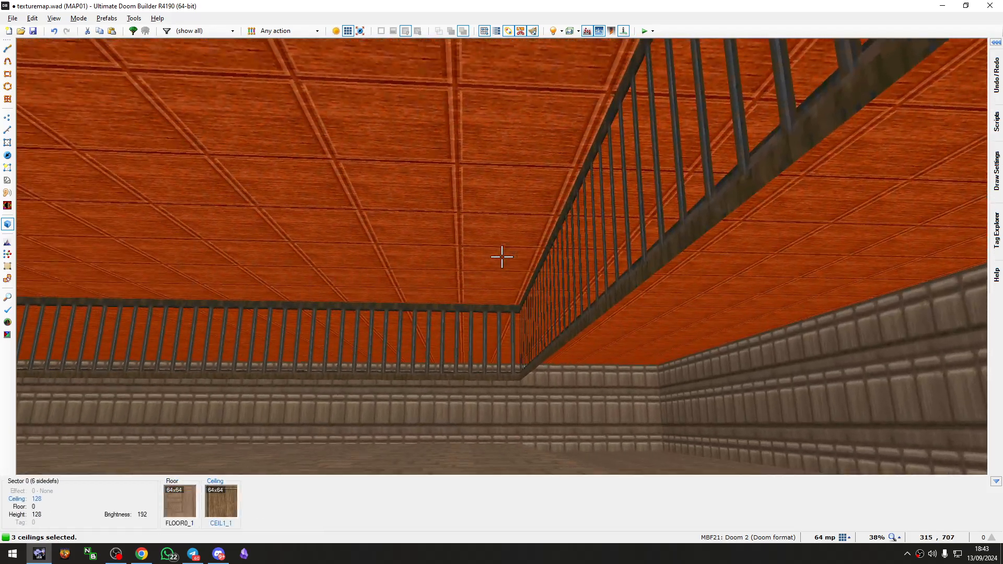
{"action": "scroll", "coordinate": [501, 256], "scroll_direction": "down", "scroll_amount": 6}
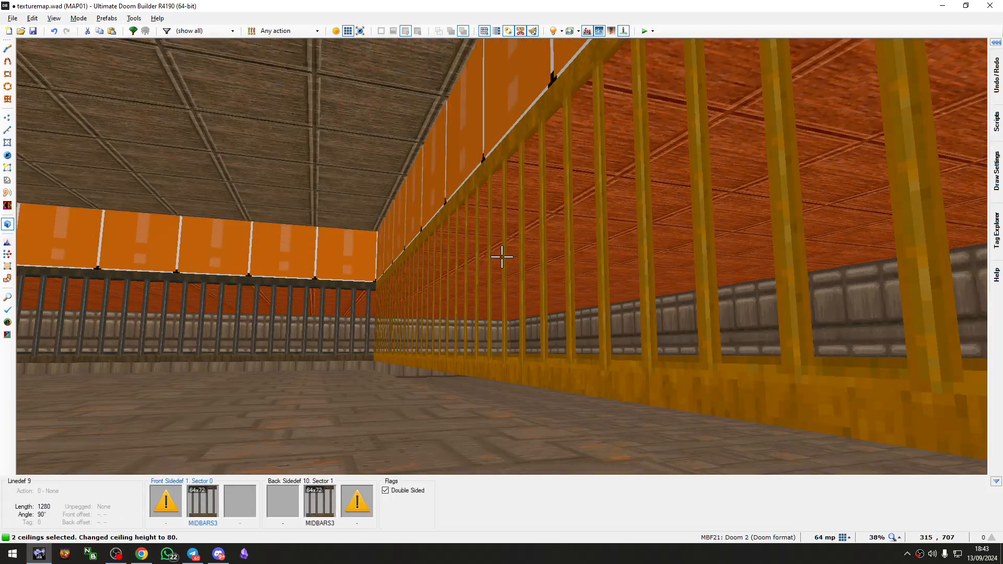
{"action": "key", "text": "c"}
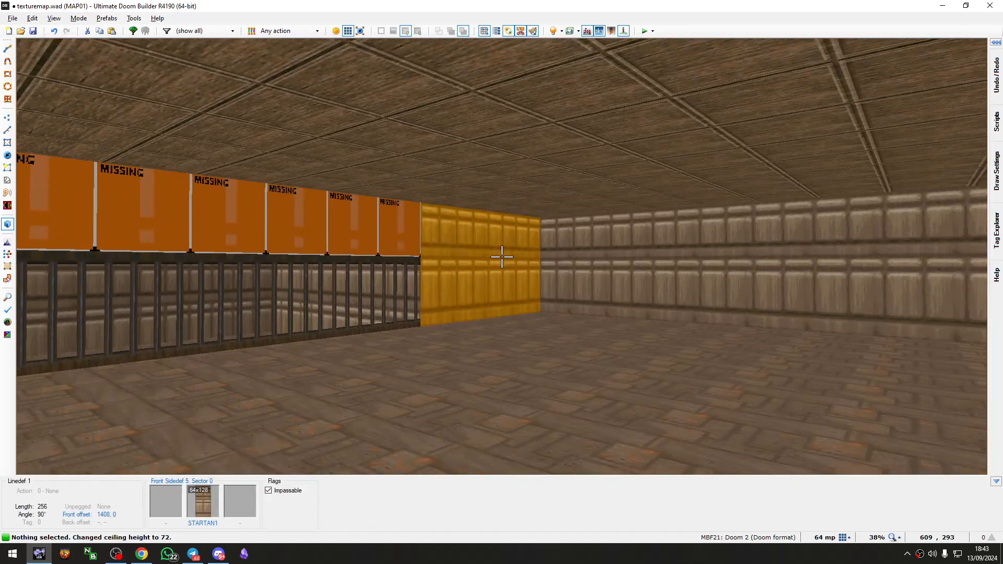
Step: Copy the STARTAN1 wall texture onto the missing upper textures above the bars
{"action": "key", "text": "ctrl+c"}
{"action": "key", "text": "ctrl+v"}
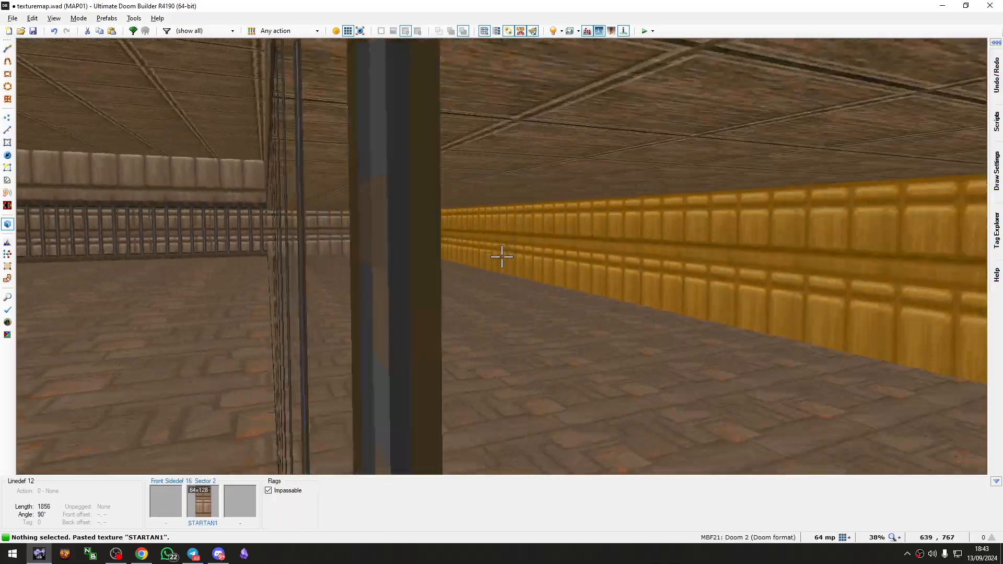
Step: Copy the STARTAN1 wall texture onto the missing lower textures beneath the bars on both lines around the room
{"action": "key", "text": "e"}
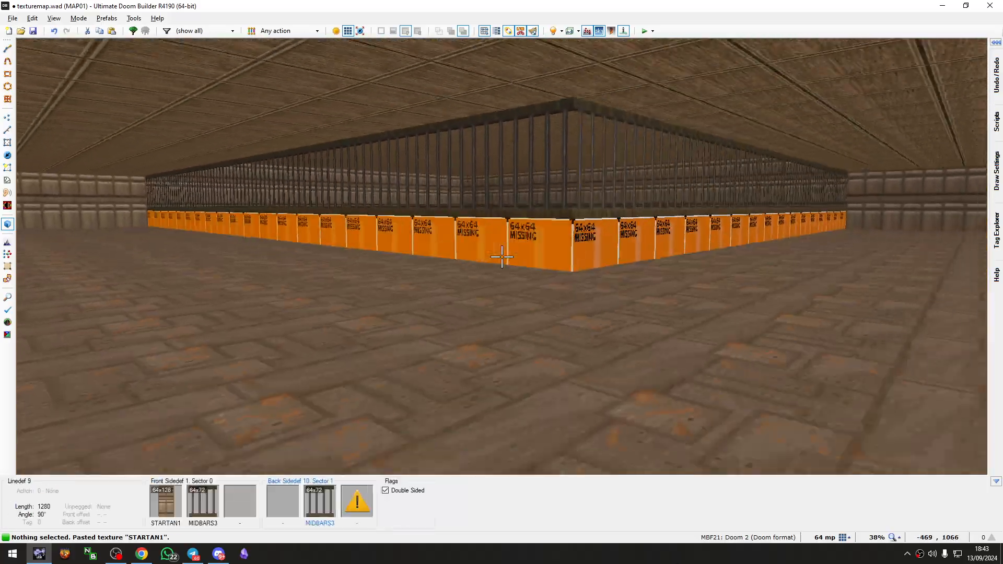
{"action": "key", "text": "ctrl+c"}
{"action": "key", "text": "ctrl+v"}
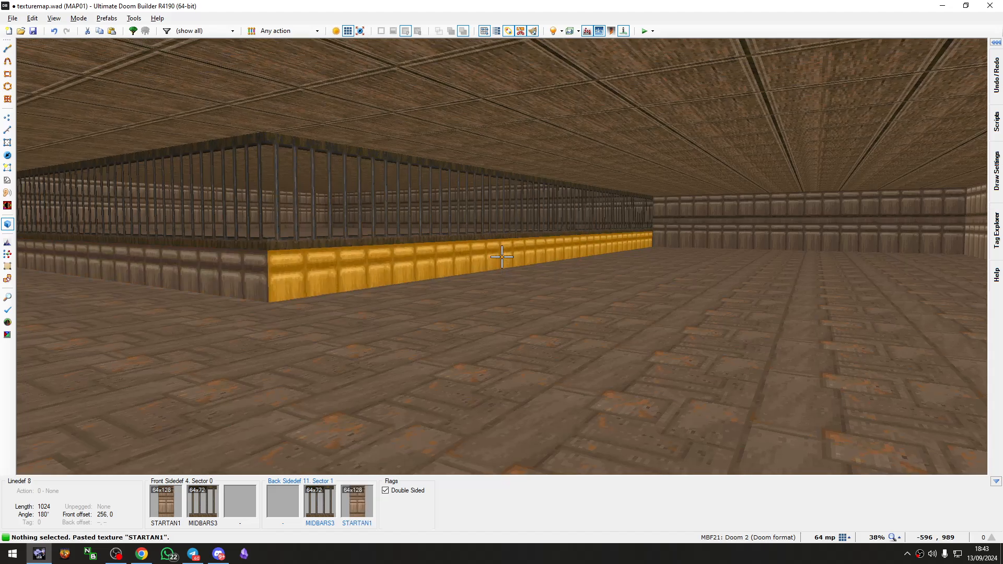
{"action": "key", "text": "e"}
{"action": "key", "text": "s"}
Step: Set the floor texture of the strip and the outer L-shaped sector to FWATER1
{"action": "left_click", "coordinate": [502, 257]}
{"action": "left_click", "coordinate": [502, 257]}
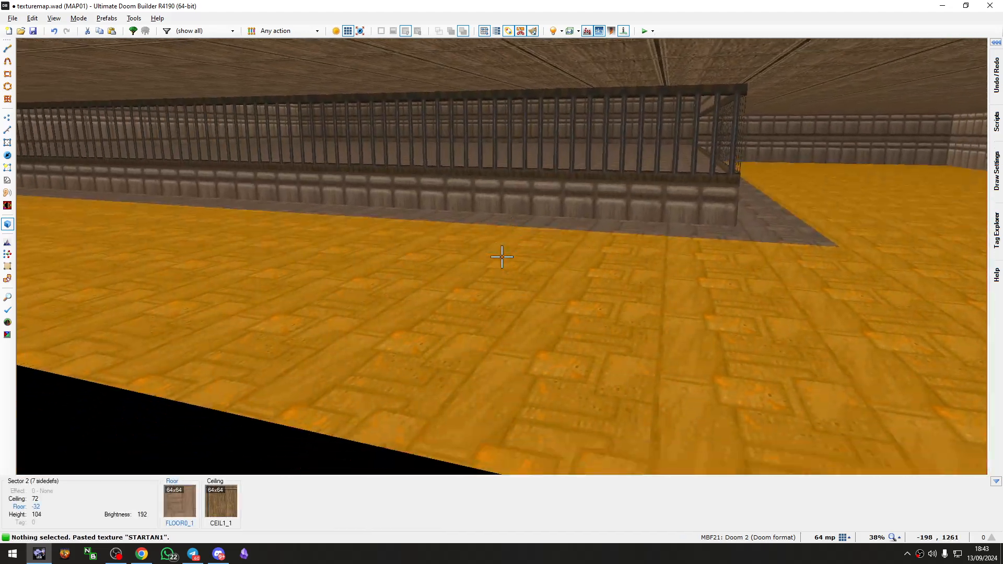
{"action": "left_click", "coordinate": [502, 257], "text": "shift"}
{"action": "right_click", "coordinate": [502, 257]}
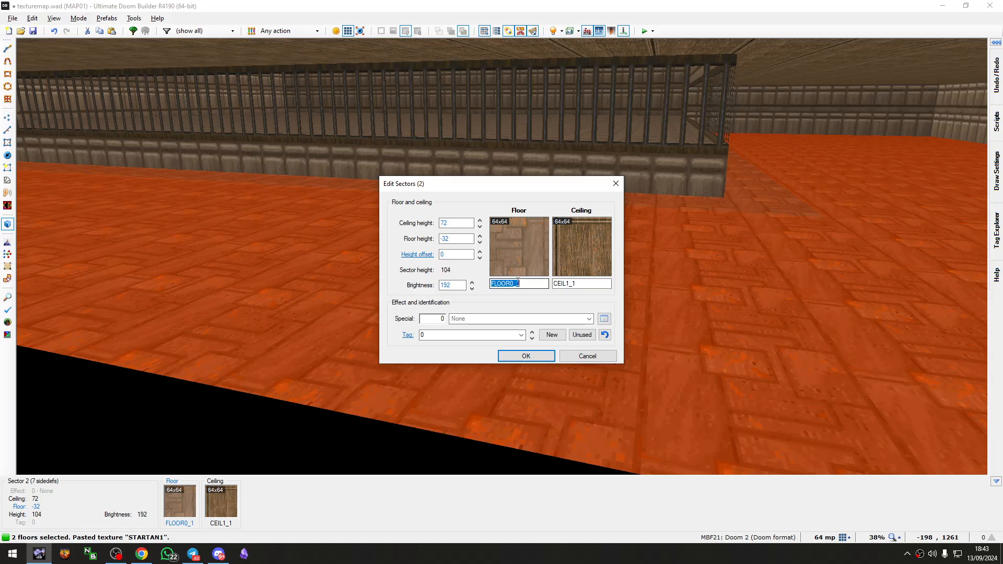
{"action": "type", "text": "FWATER1"}
{"action": "key", "text": "Return"}
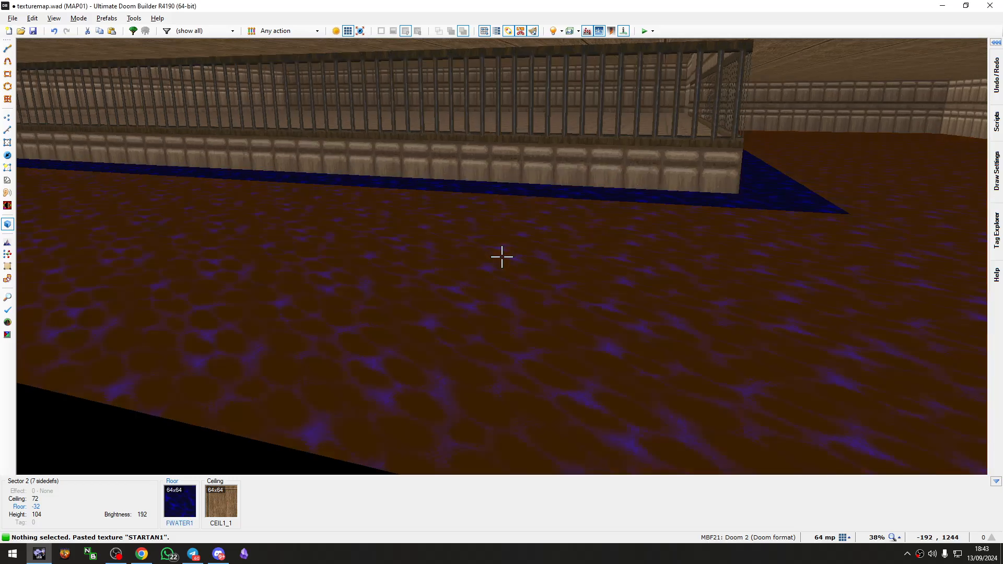
{"action": "key", "text": "w"}
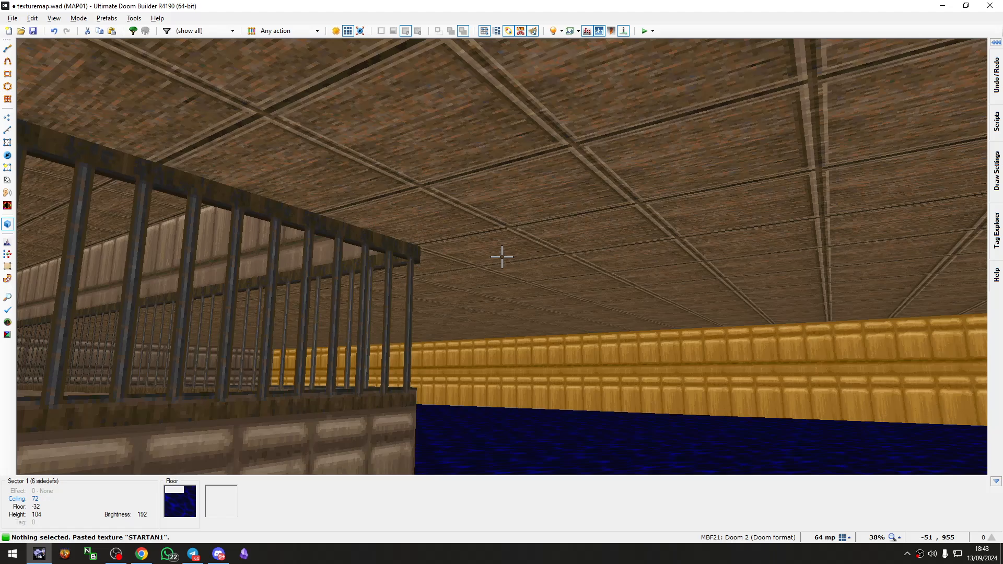
Step: Move the outer L-shaped sector's west line in to 64 units outside the strip, and undo the stray line drag
{"action": "key", "text": "q"}
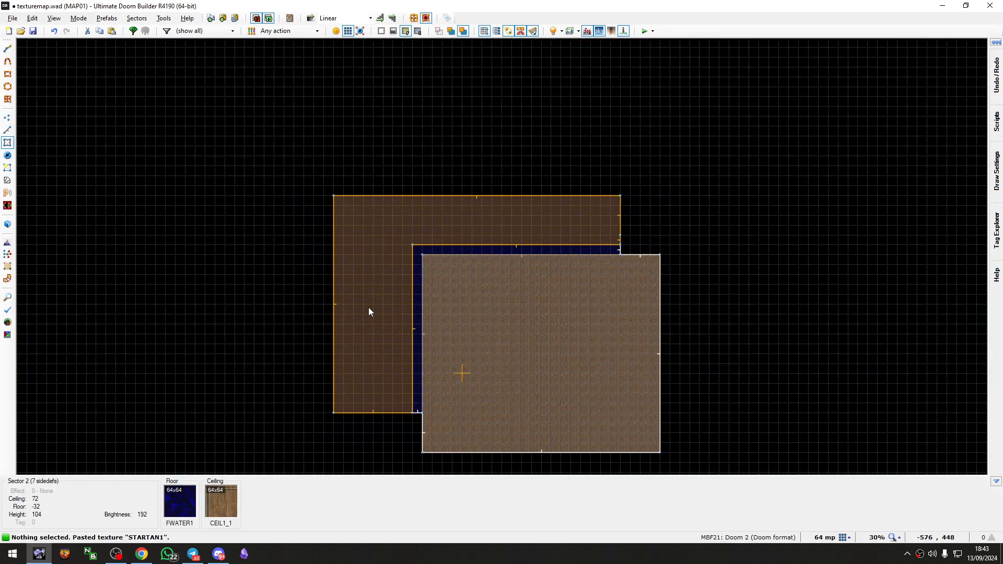
{"action": "scroll", "coordinate": [359, 428], "scroll_direction": "up", "scroll_amount": 4}
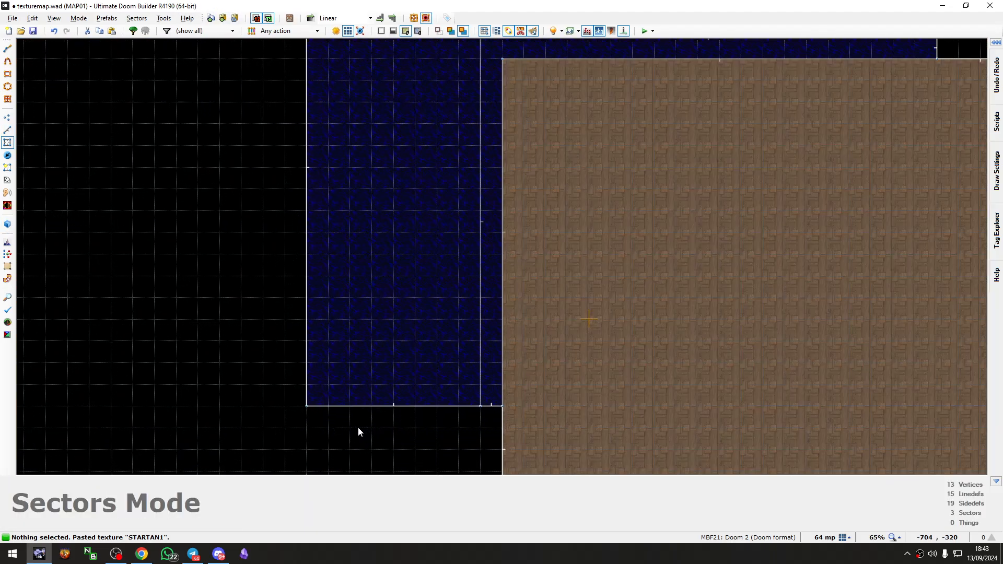
{"action": "key", "text": "l"}
{"action": "left_click_drag", "start_coordinate": [308, 363], "coordinate": [426, 353]}
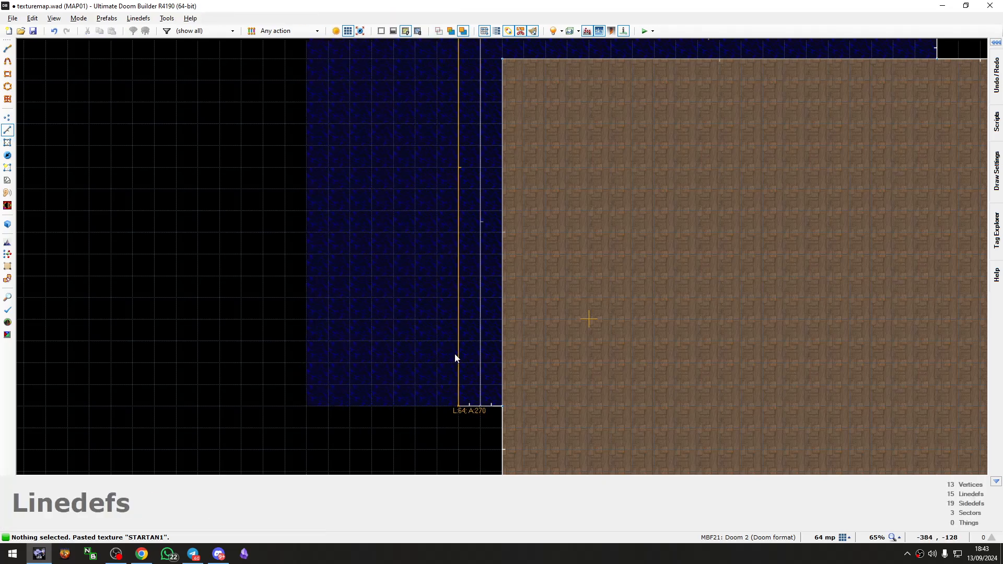
{"action": "right_click_drag", "start_coordinate": [473, 351], "coordinate": [474, 351]}
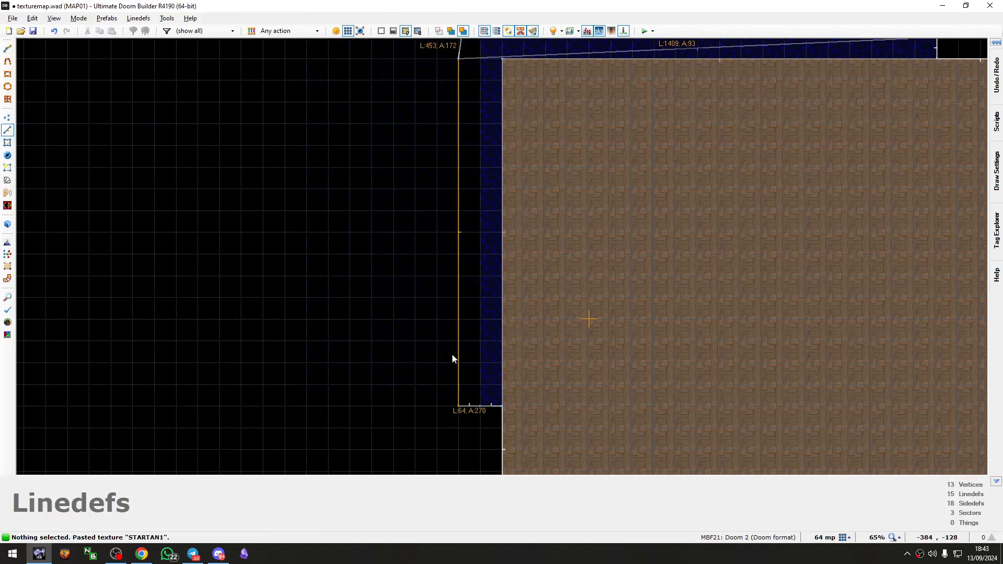
{"action": "scroll", "coordinate": [452, 355], "scroll_direction": "down", "scroll_amount": 4}
{"action": "scroll", "coordinate": [501, 212], "scroll_direction": "up", "scroll_amount": 3}
{"action": "key", "text": "ctrl+z"}
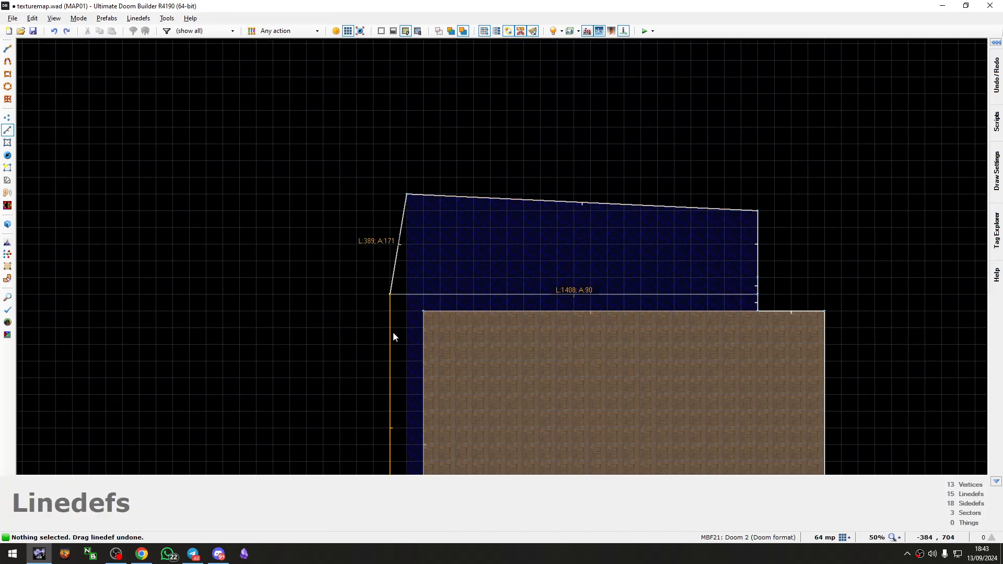
Step: Bring the outer sector's north line in close to the strip, and undo the misplaced line drag
{"action": "right_click_drag", "start_coordinate": [478, 263], "coordinate": [503, 294]}
{"action": "key", "text": "b"}
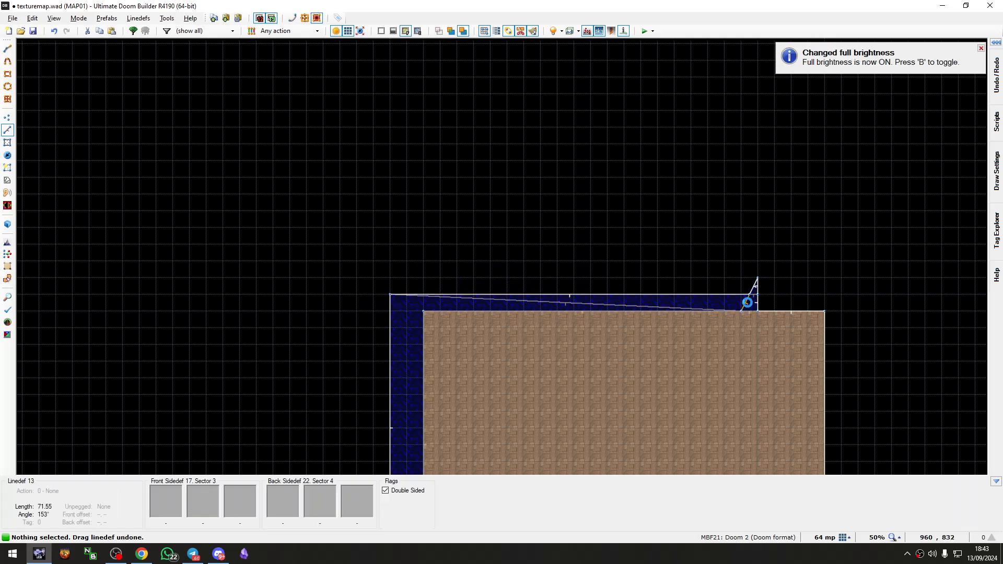
{"action": "key", "text": "ctrl+z"}
{"action": "key", "text": "b"}
{"action": "scroll", "coordinate": [776, 279], "scroll_direction": "up", "scroll_amount": 2}
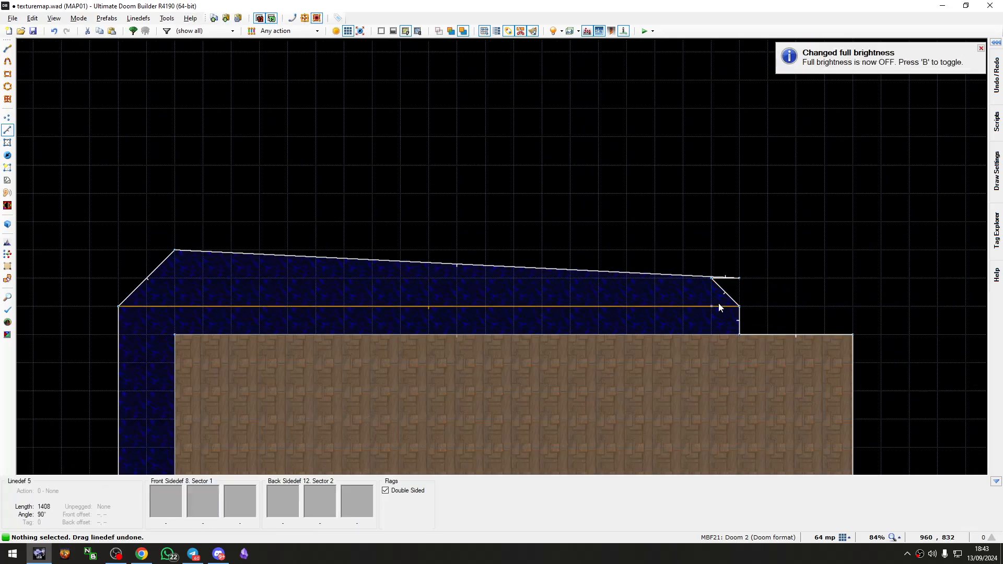
Step: Straighten the outer north line parallel to the room and merge the outer sector with the strip into one channel 128 units wide
{"action": "key", "text": "v"}
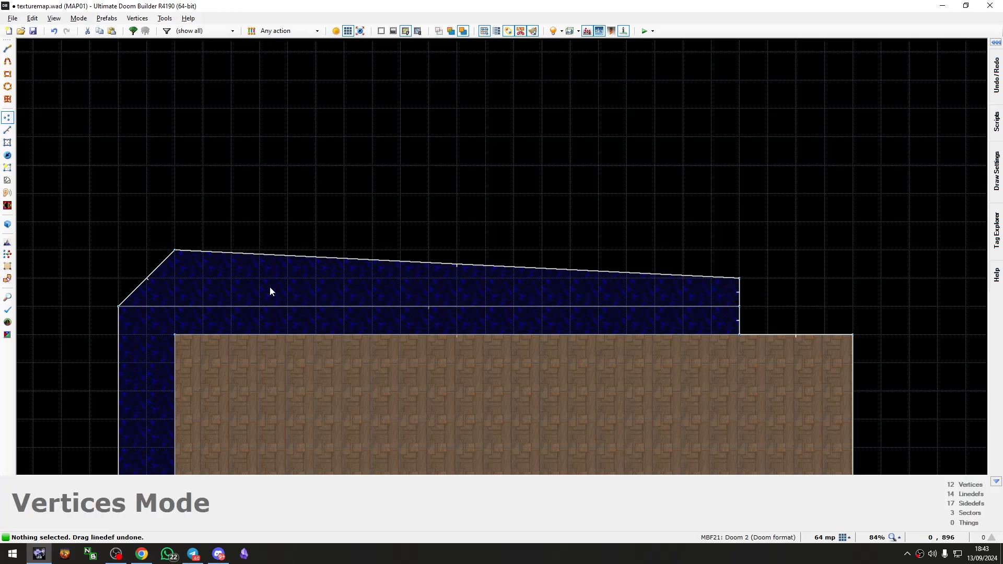
{"action": "key", "text": "l"}
{"action": "right_click", "coordinate": [157, 305]}
{"action": "key", "text": "Escape"}
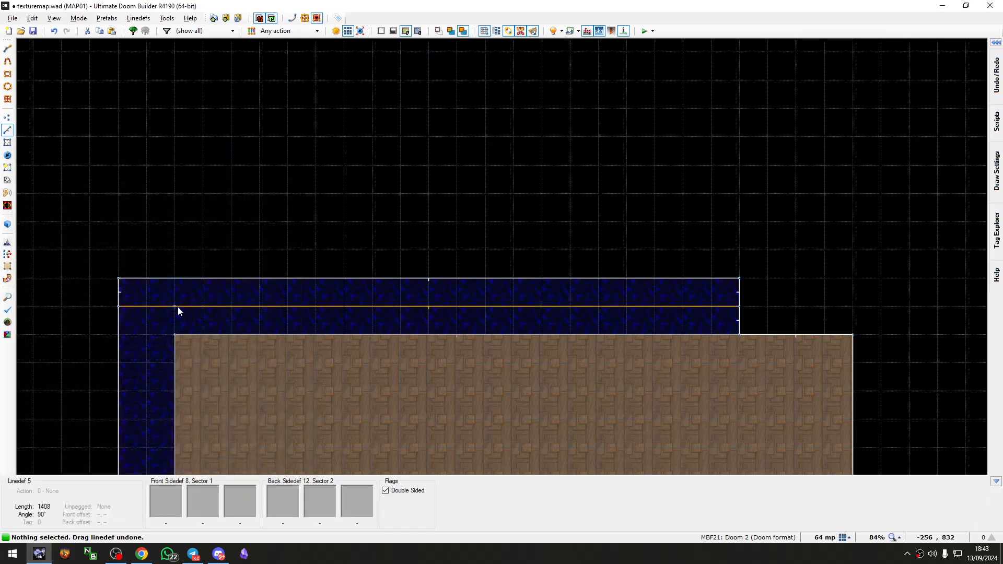
Step: Inspect the barred room and the water channel in the 3D view with gravity on, comparing full and normal brightness
{"action": "key", "text": "w"}
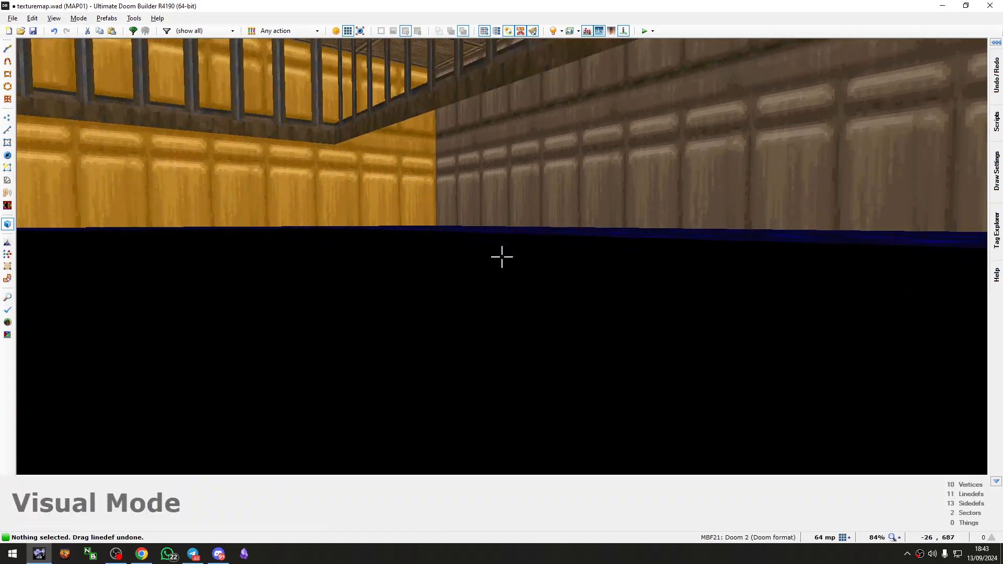
{"action": "key", "text": "g"}
{"action": "key", "text": "s"}
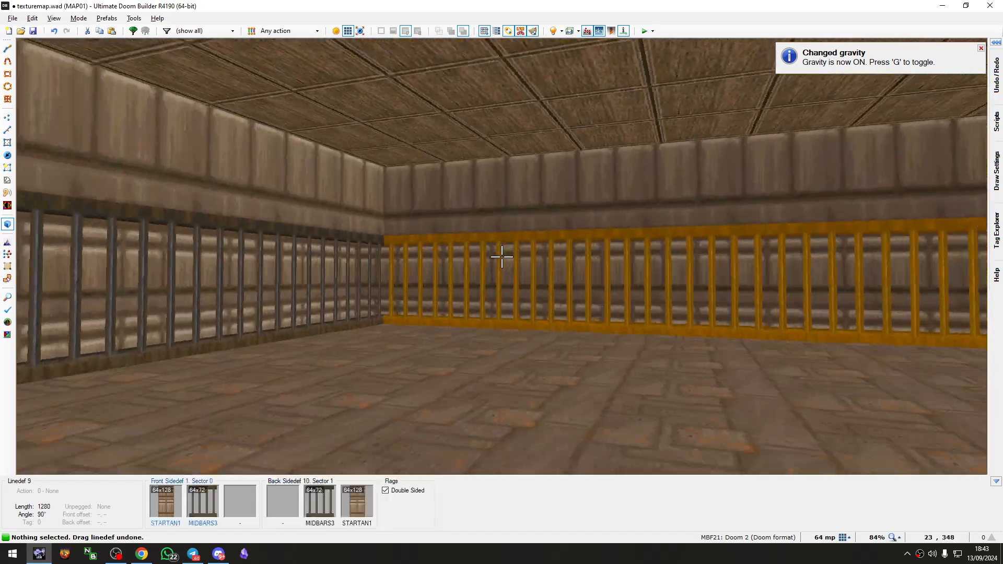
{"action": "key", "text": "b"}
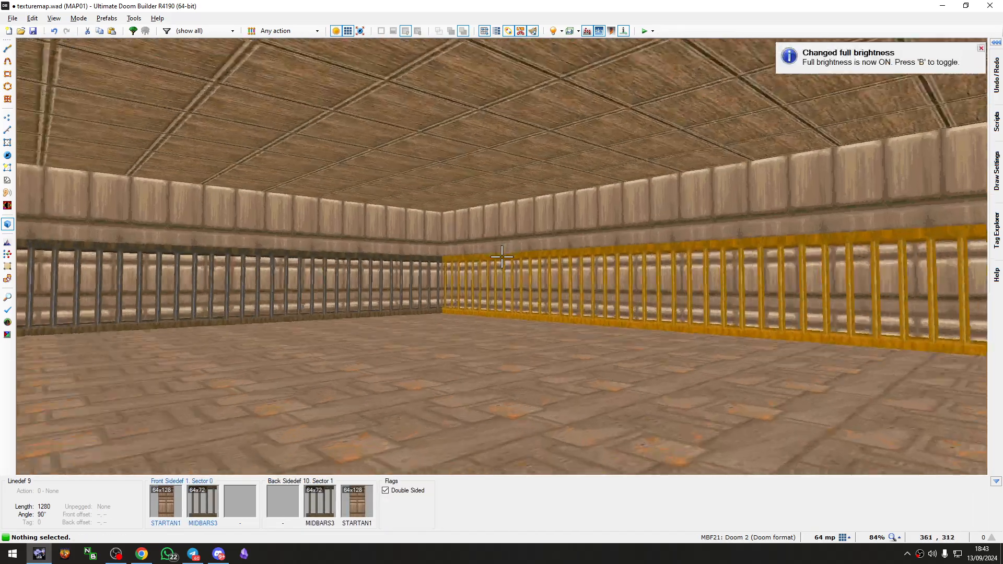
{"action": "key", "text": "w"}
{"action": "key", "text": "b"}
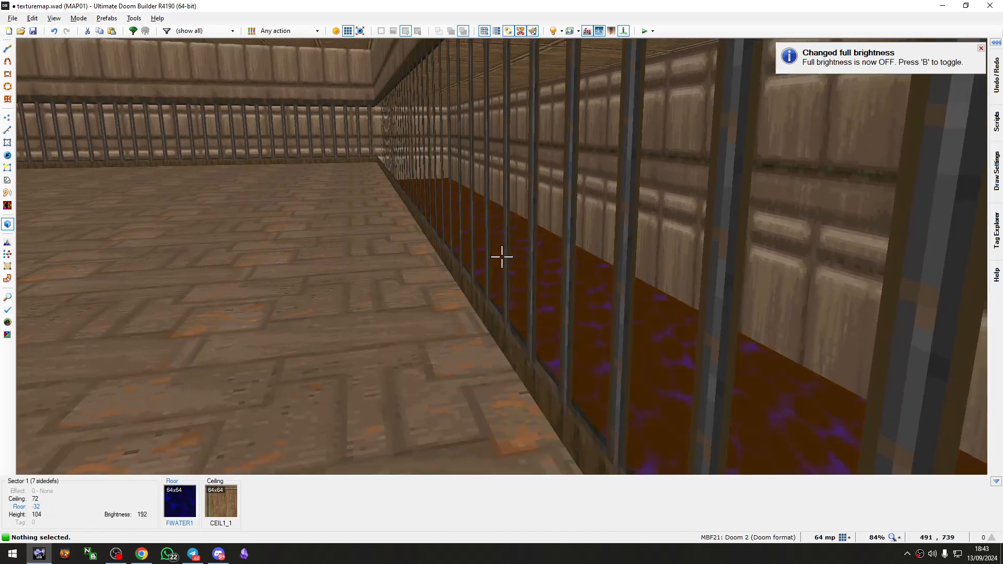
Step: Raise the water channel's floor height to -8
{"action": "left_click", "coordinate": [501, 257]}
{"action": "left_click", "coordinate": [501, 257]}
{"action": "key", "text": "w"}
{"action": "key", "text": "w"}
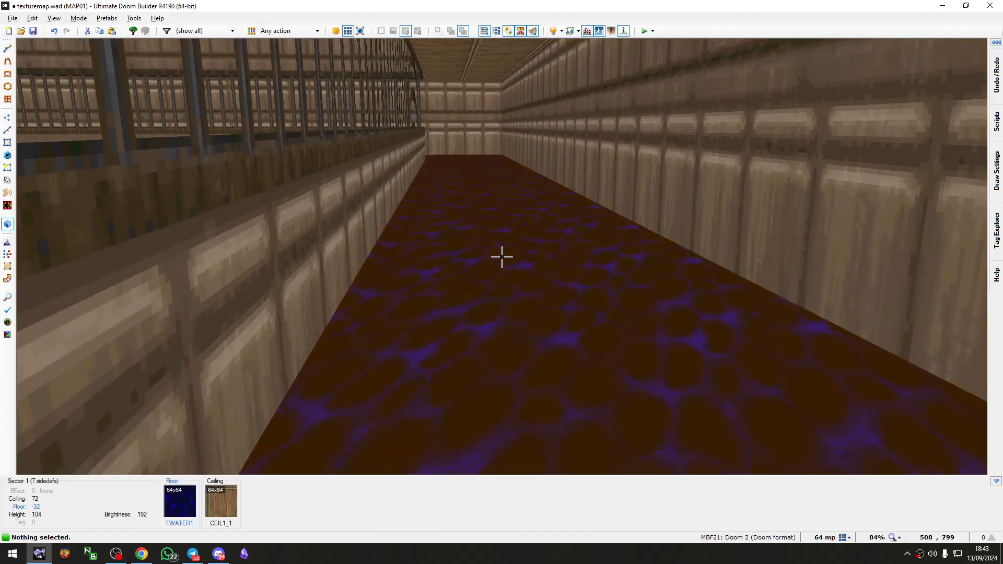
{"action": "left_click", "coordinate": [501, 257]}
{"action": "scroll", "coordinate": [501, 257], "scroll_direction": "down", "scroll_amount": 1}
{"action": "left_click", "coordinate": [502, 257]}
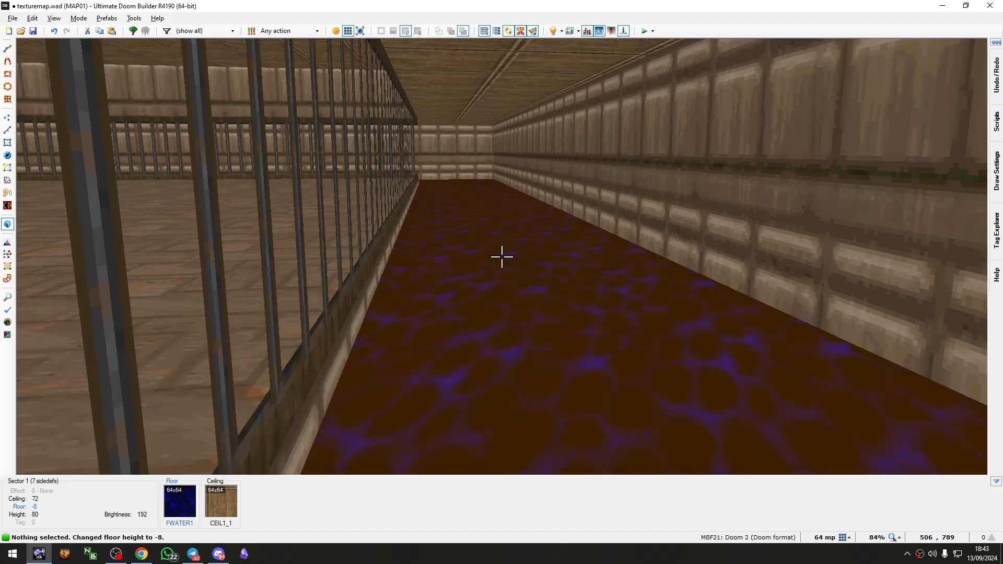
{"action": "key", "text": "w"}
Step: Toggle the highlight, gravity and full brightness view settings, and restore each of them
{"action": "key", "text": "h"}
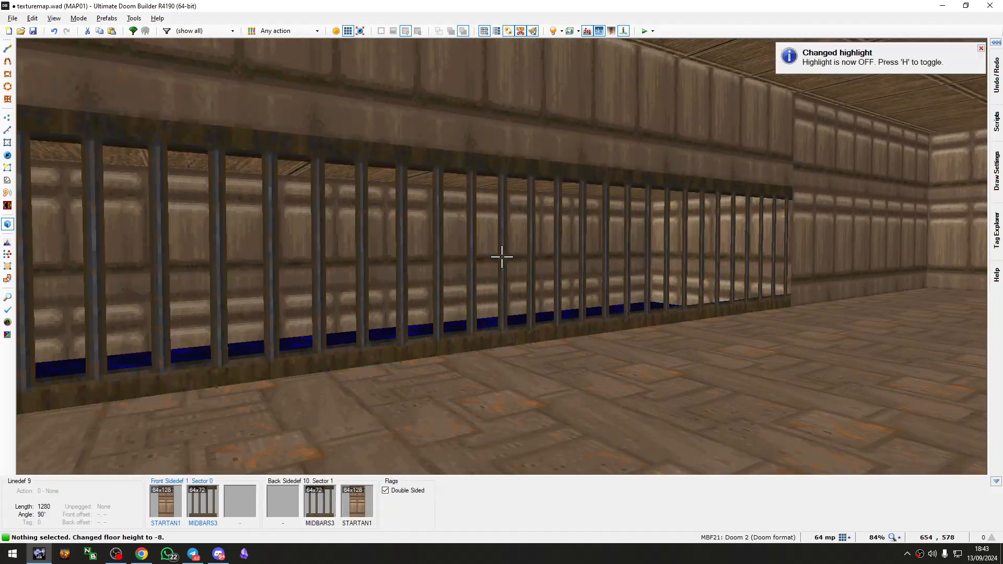
{"action": "key", "text": "h"}
{"action": "key", "text": "g"}
{"action": "key", "text": "g"}
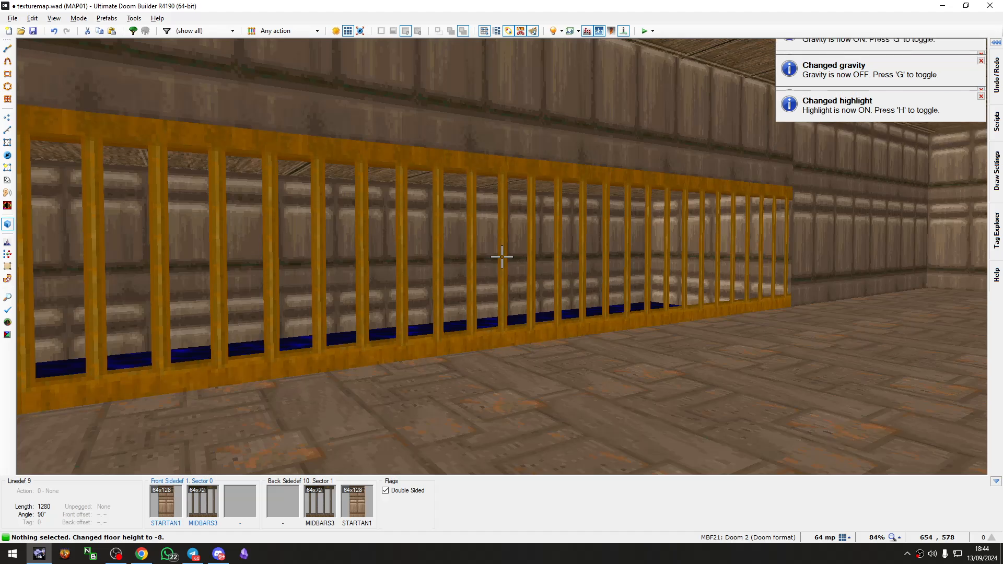
{"action": "key", "text": "h"}
{"action": "key", "text": "b"}
{"action": "key", "text": "b"}
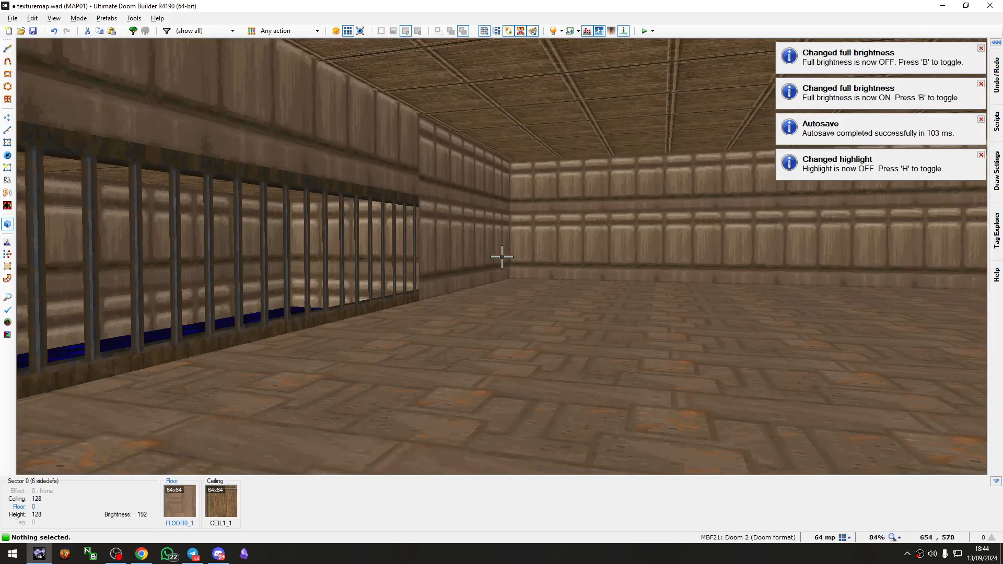
{"action": "key", "text": "h"}
Step: Set the room's sector brightness to 128 and the water channel's brightness to 160
{"action": "scroll", "coordinate": [502, 257], "scroll_direction": "down", "scroll_amount": 5, "text": "ctrl"}
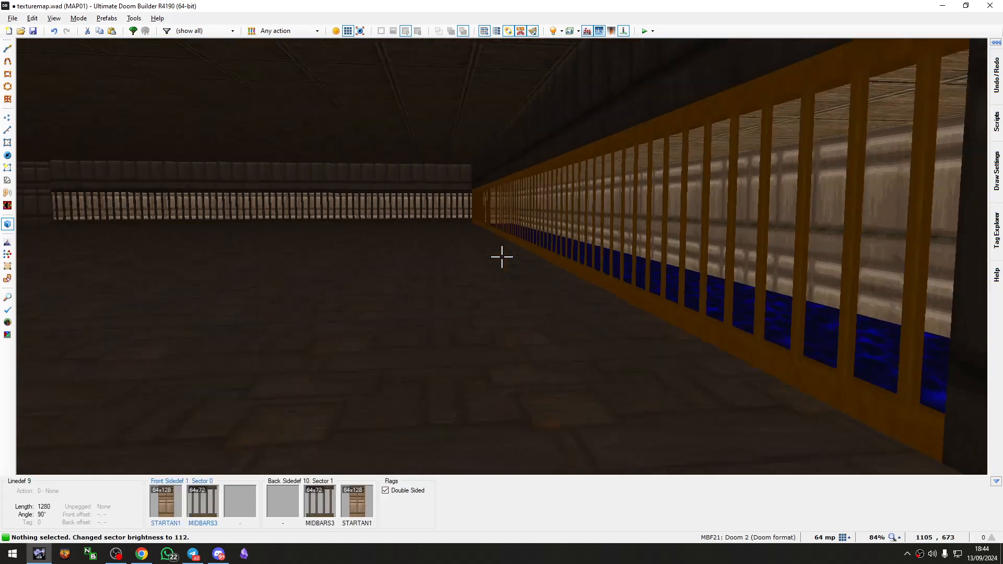
{"action": "scroll", "coordinate": [502, 257], "scroll_direction": "up", "scroll_amount": 1, "text": "ctrl"}
{"action": "key", "text": "w"}
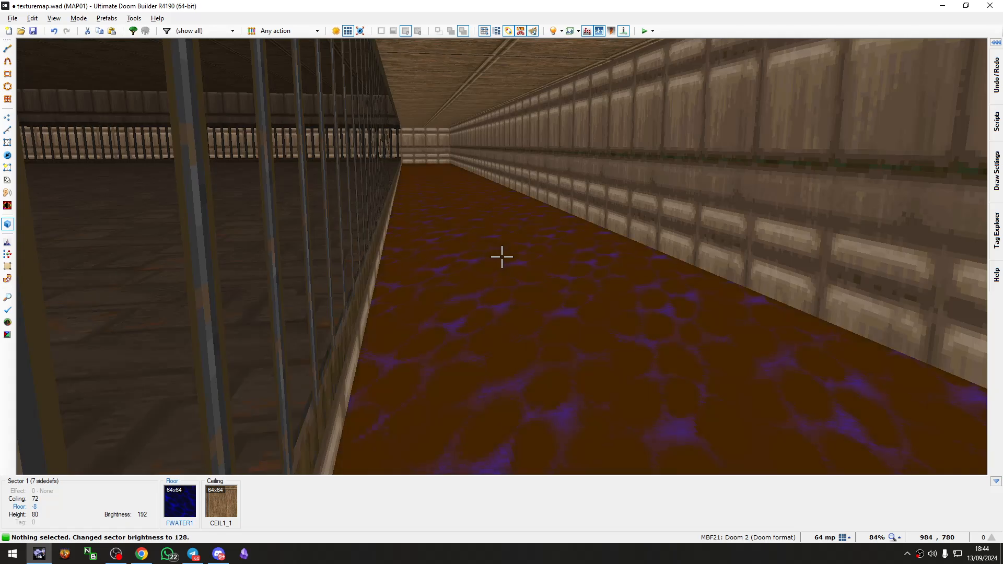
{"action": "scroll", "coordinate": [502, 257], "scroll_direction": "up", "scroll_amount": 3, "text": "ctrl"}
{"action": "scroll", "coordinate": [502, 257], "scroll_direction": "down", "scroll_amount": 1, "text": "ctrl"}
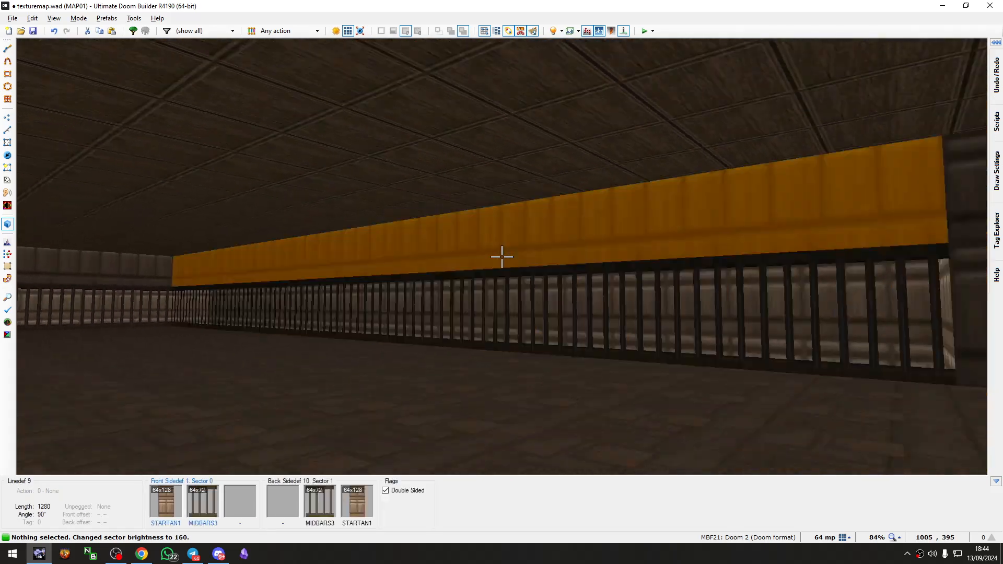
{"action": "key", "text": "q"}
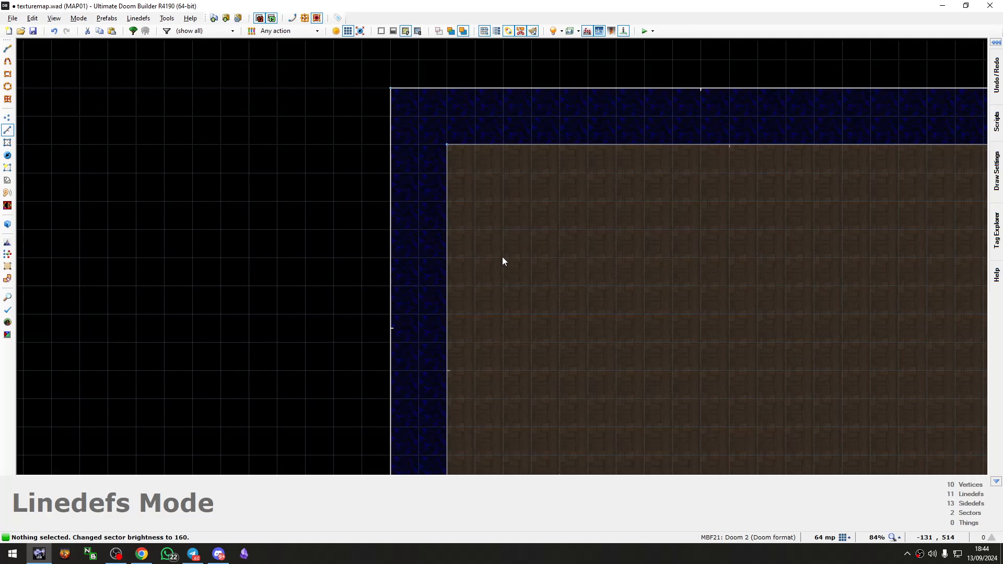
{"action": "scroll", "coordinate": [417, 302], "scroll_direction": "up", "scroll_amount": 8}
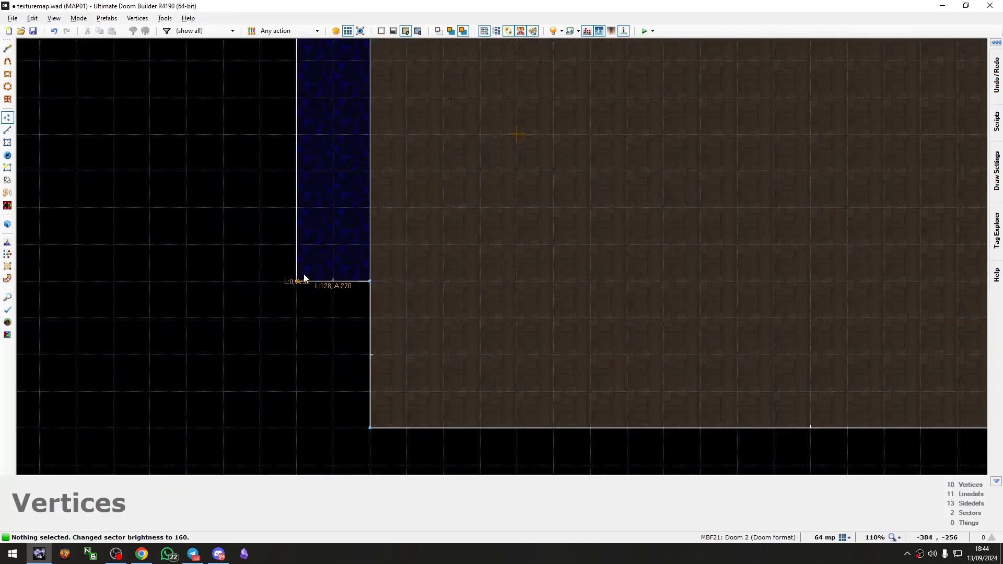
{"action": "key", "text": "q"}
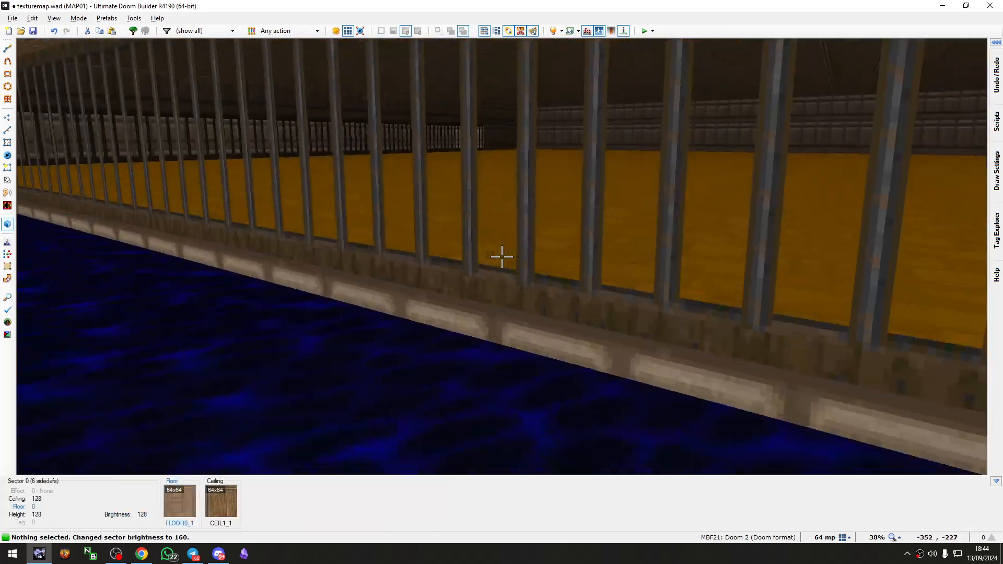
{"action": "key", "text": "w"}
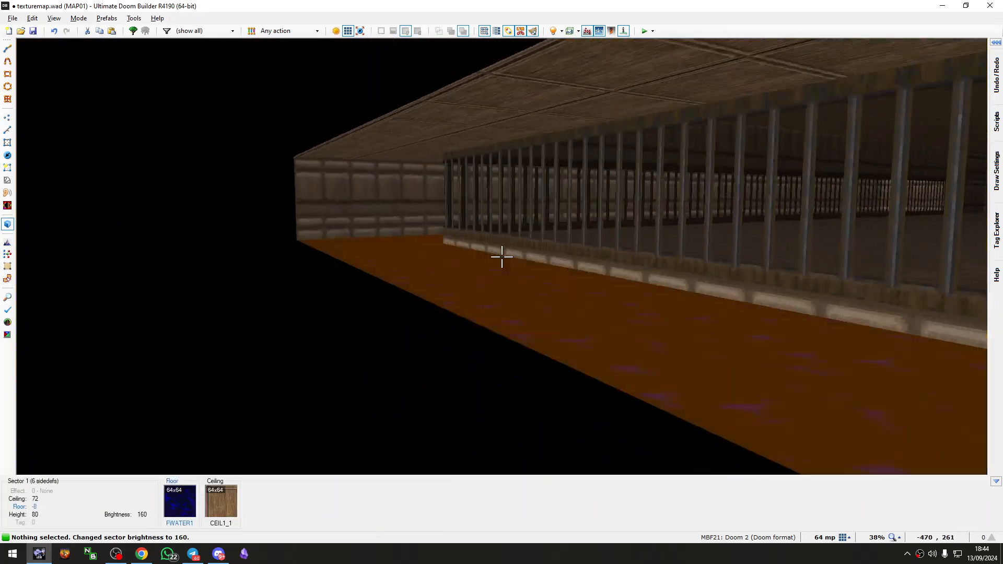
Step: Review the front and back side textures of the two barred linedefs in their properties, leave them as they are and clear the selection
{"action": "left_click", "coordinate": [501, 256]}
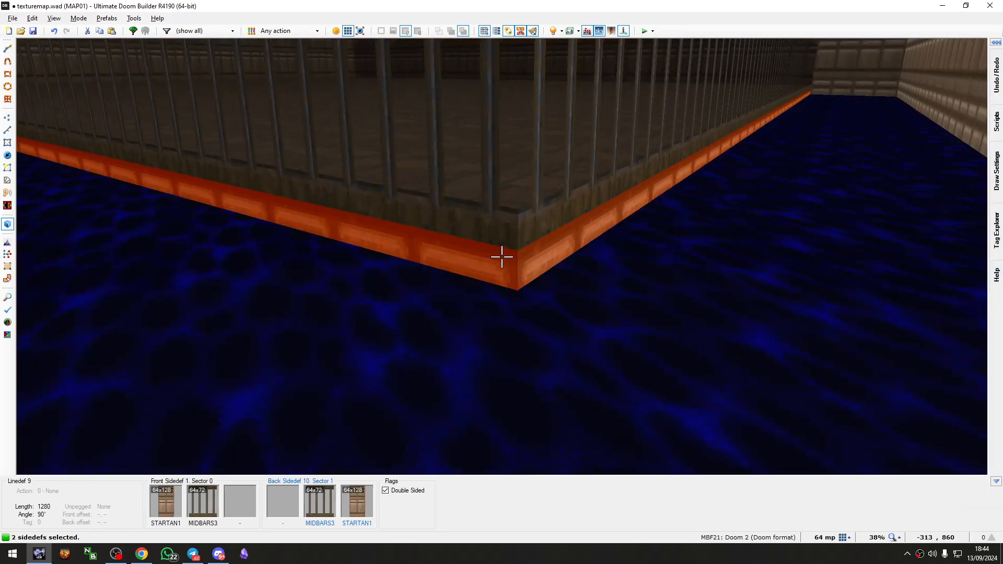
{"action": "right_click", "coordinate": [502, 257]}
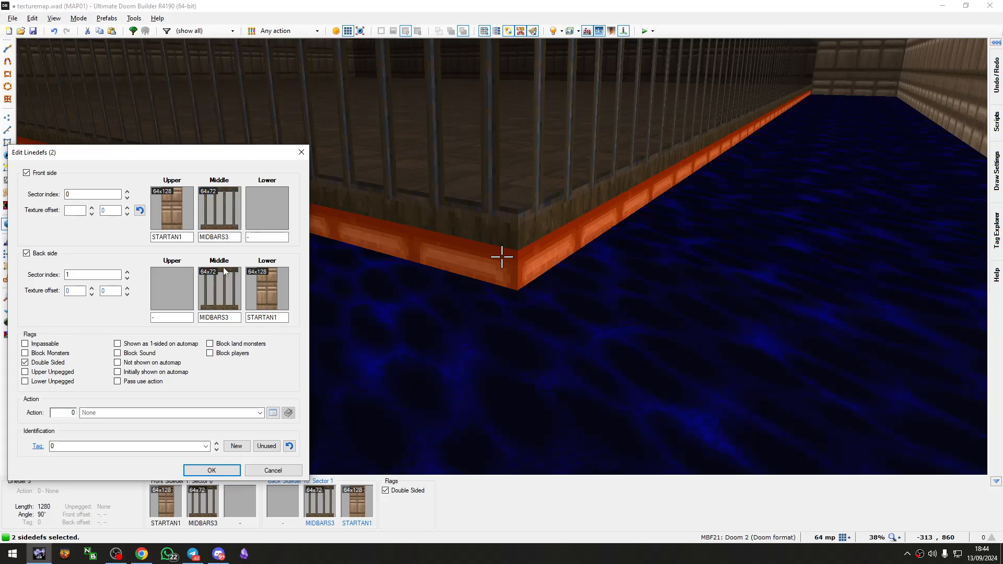
{"action": "left_click", "coordinate": [273, 470]}
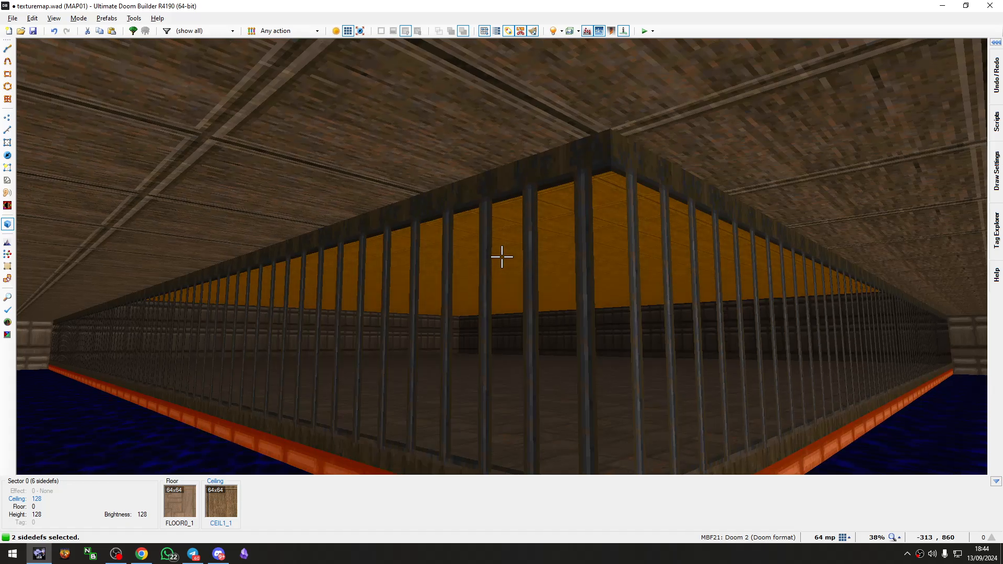
{"action": "key", "text": "w"}
{"action": "key", "text": "w"}
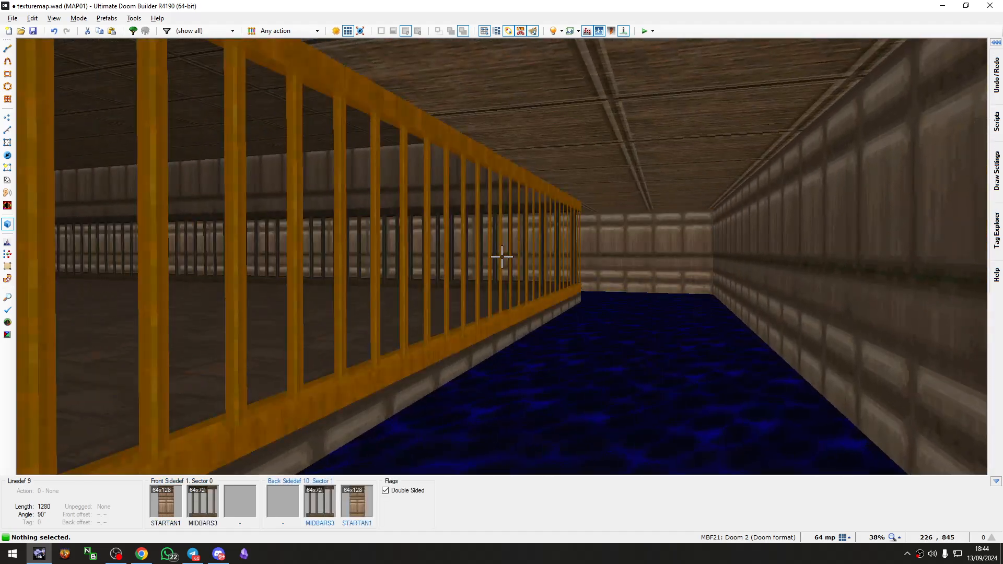
Step: Shorten the room and its water channel by moving their eastern edges about 640 units west
{"action": "key", "text": "v"}
{"action": "scroll", "coordinate": [503, 259], "scroll_direction": "down", "scroll_amount": 7}
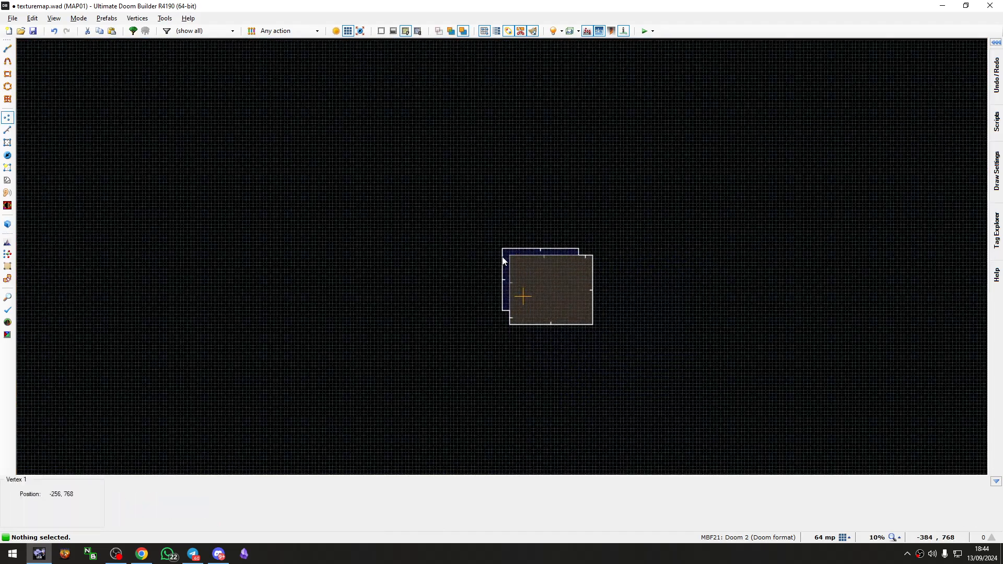
{"action": "scroll", "coordinate": [470, 258], "scroll_direction": "up", "scroll_amount": 13}
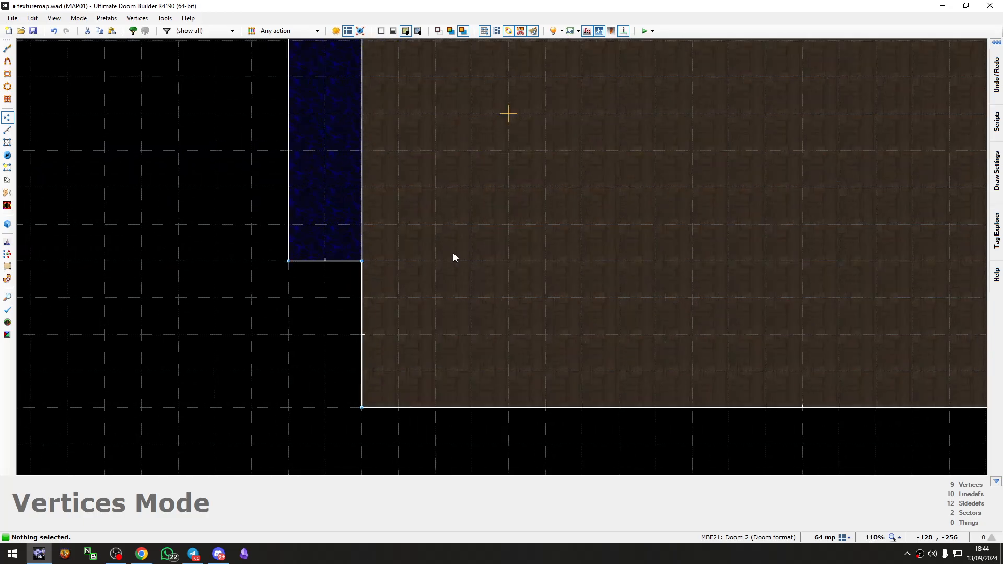
{"action": "scroll", "coordinate": [402, 317], "scroll_direction": "down", "scroll_amount": 5}
{"action": "scroll", "coordinate": [518, 298], "scroll_direction": "up", "scroll_amount": 1}
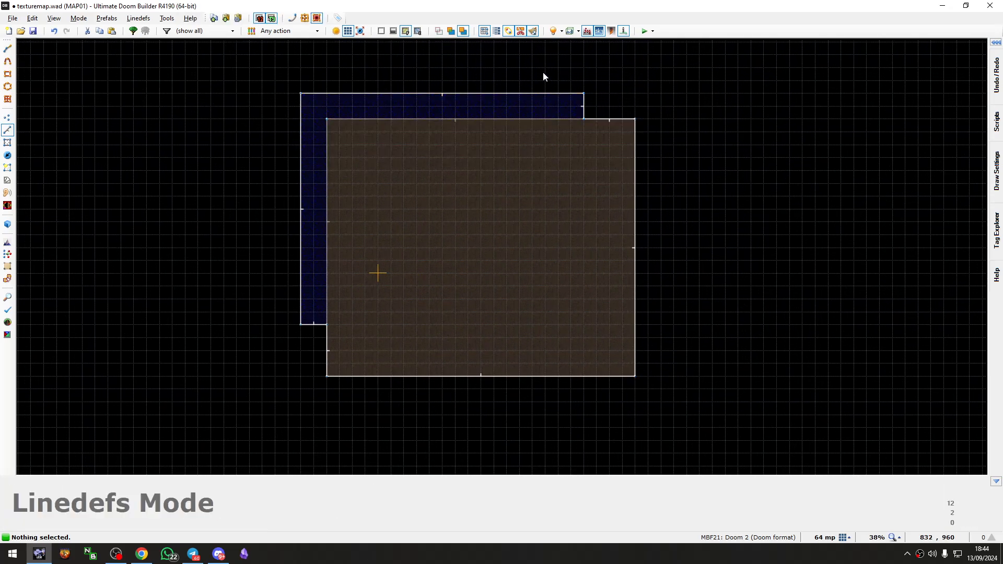
{"action": "right_click", "coordinate": [648, 294]}
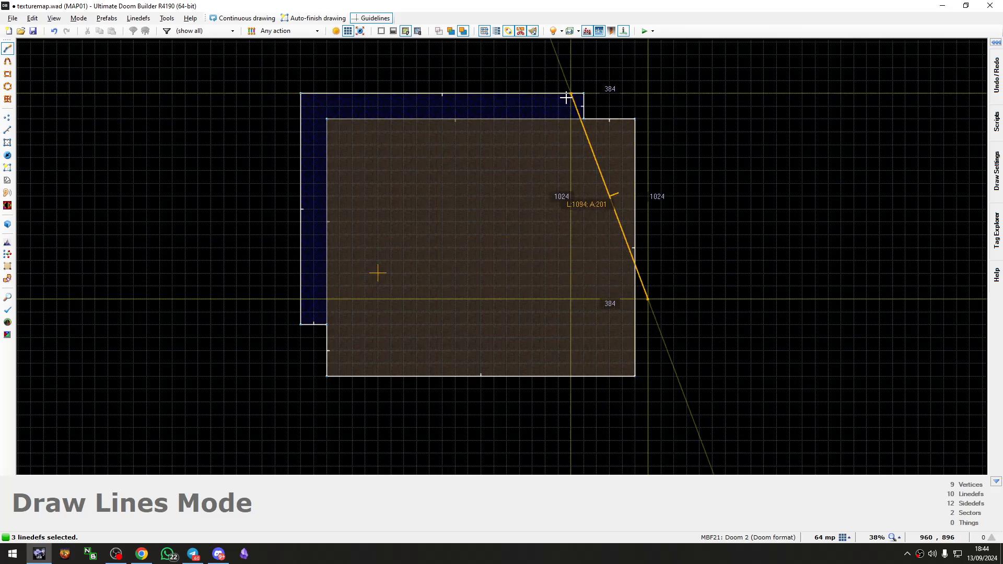
{"action": "key", "text": "Escape"}
{"action": "left_click_drag", "start_coordinate": [560, 63], "coordinate": [712, 444]}
{"action": "left_click_drag", "start_coordinate": [636, 329], "coordinate": [512, 327]}
Step: Move the southern vertices of the room and water channel north, making the room about 896 units square
{"action": "key", "text": "v"}
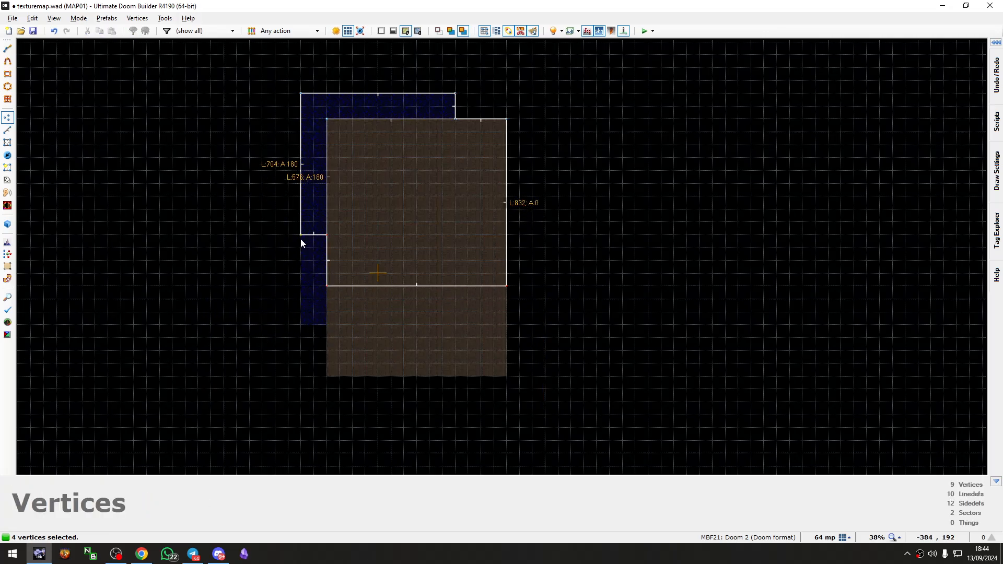
{"action": "left_click_drag", "start_coordinate": [301, 242], "coordinate": [343, 252]}
{"action": "scroll", "coordinate": [477, 218], "scroll_direction": "up", "scroll_amount": 3}
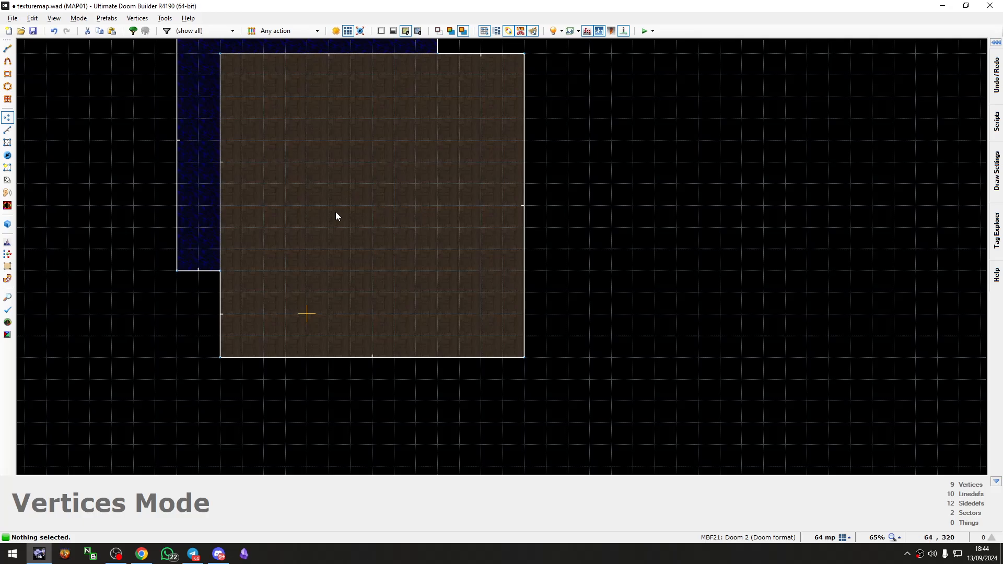
{"action": "scroll", "coordinate": [352, 283], "scroll_direction": "down", "scroll_amount": 1}
{"action": "key", "text": "d"}
{"action": "scroll", "coordinate": [271, 215], "scroll_direction": "up", "scroll_amount": 1}
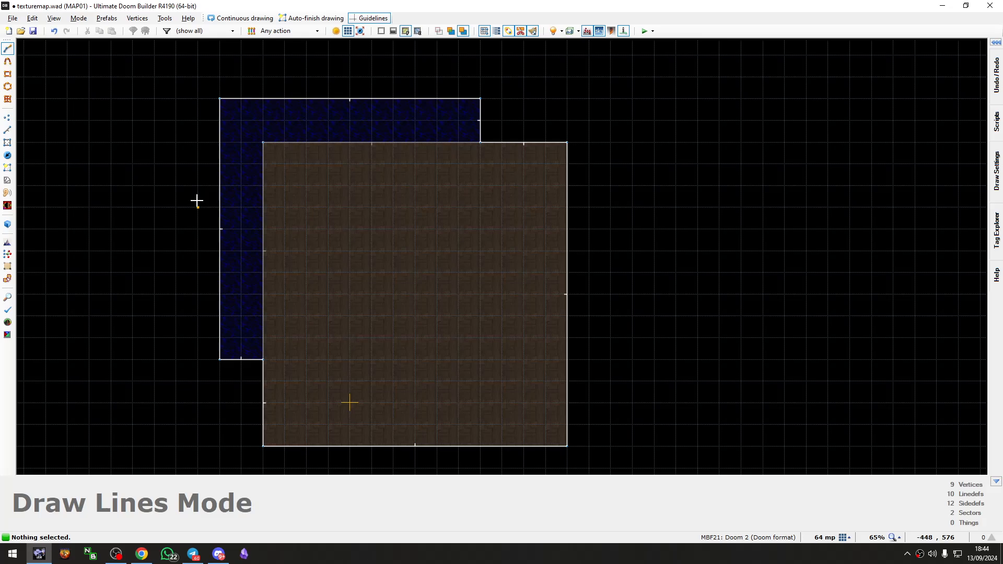
{"action": "scroll", "coordinate": [251, 211], "scroll_direction": "down", "scroll_amount": 1}
{"action": "scroll", "coordinate": [275, 211], "scroll_direction": "up", "scroll_amount": 1}
Step: Make the upper textures above both barred openings upper unpegged in the 3D view and clear the selection
{"action": "key", "text": "q"}
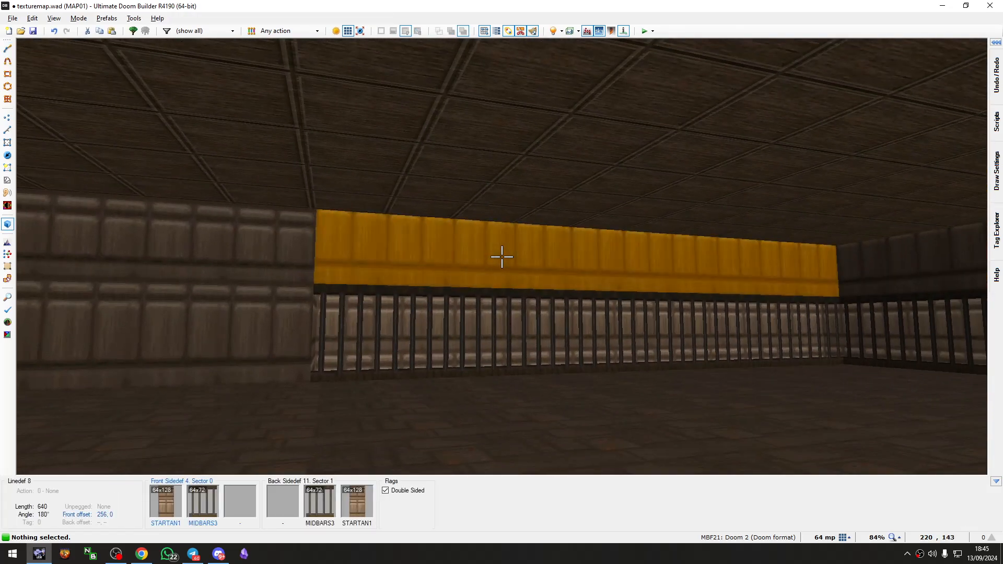
{"action": "left_click", "coordinate": [502, 256], "text": "ctrl"}
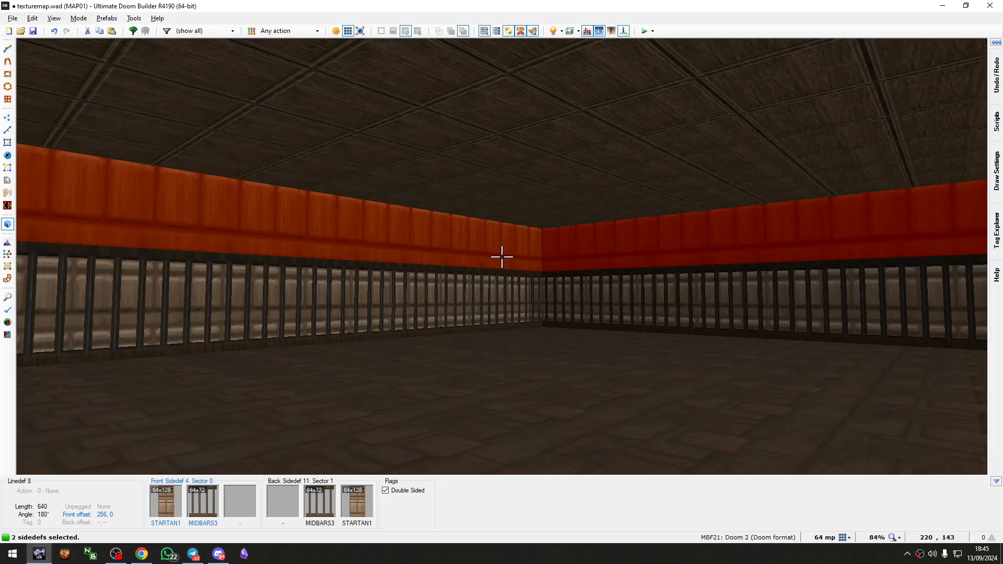
{"action": "key", "text": "u"}
{"action": "key", "text": "c"}
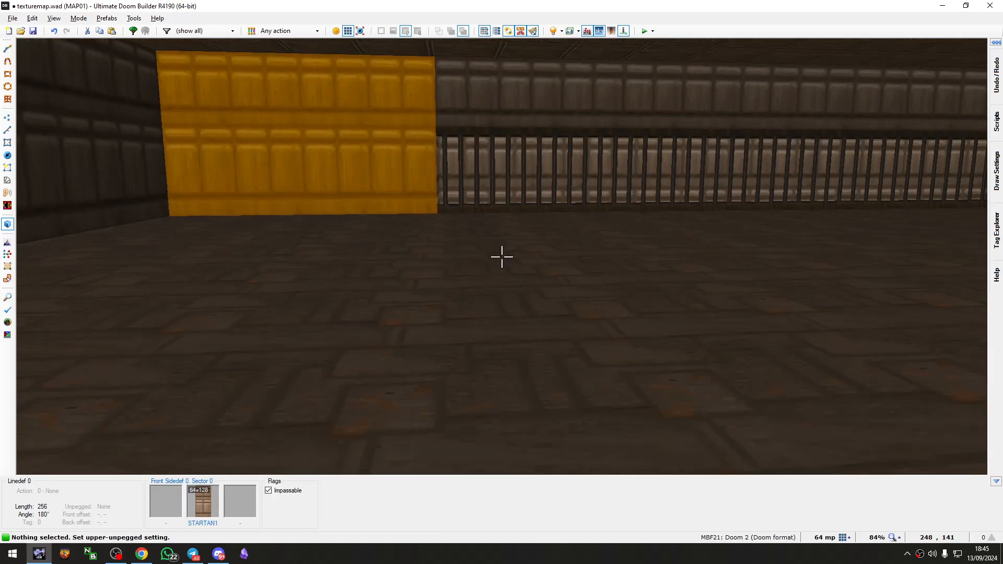
Step: Duplicate the L-shaped water channel sector, mirrored, and place the copy around the room's southeast corner
{"action": "key", "text": "d"}
{"action": "key", "text": "w"}
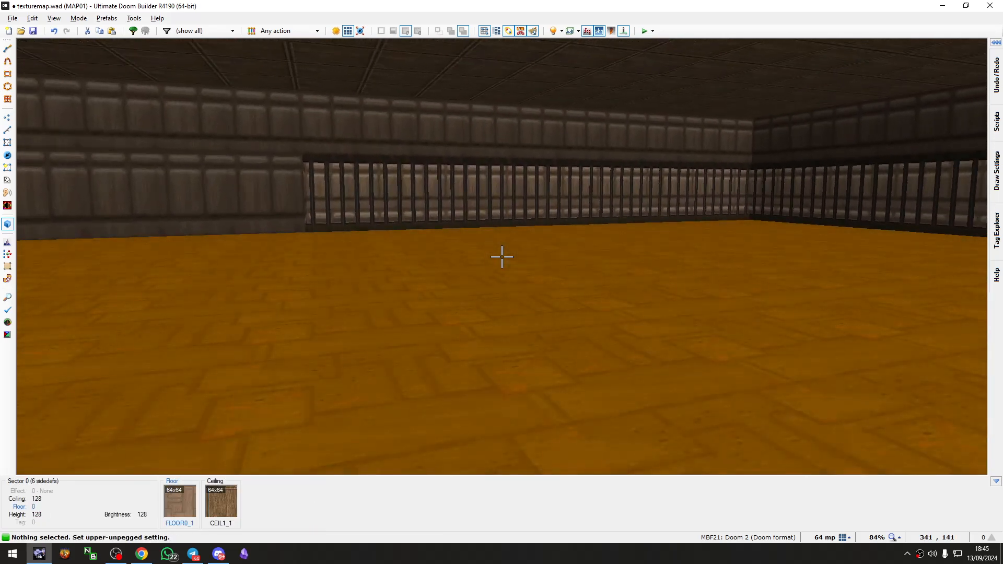
{"action": "key", "text": "w"}
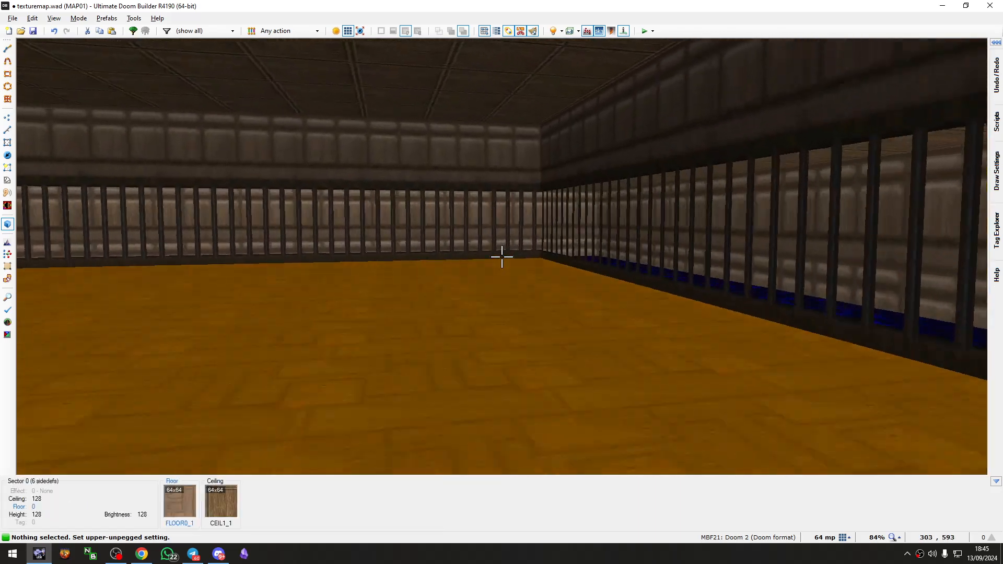
{"action": "key", "text": "q"}
{"action": "key", "text": "s"}
{"action": "scroll", "coordinate": [503, 256], "scroll_direction": "down", "scroll_amount": 3}
{"action": "middle_click_drag", "start_coordinate": [439, 238], "coordinate": [383, 196]}
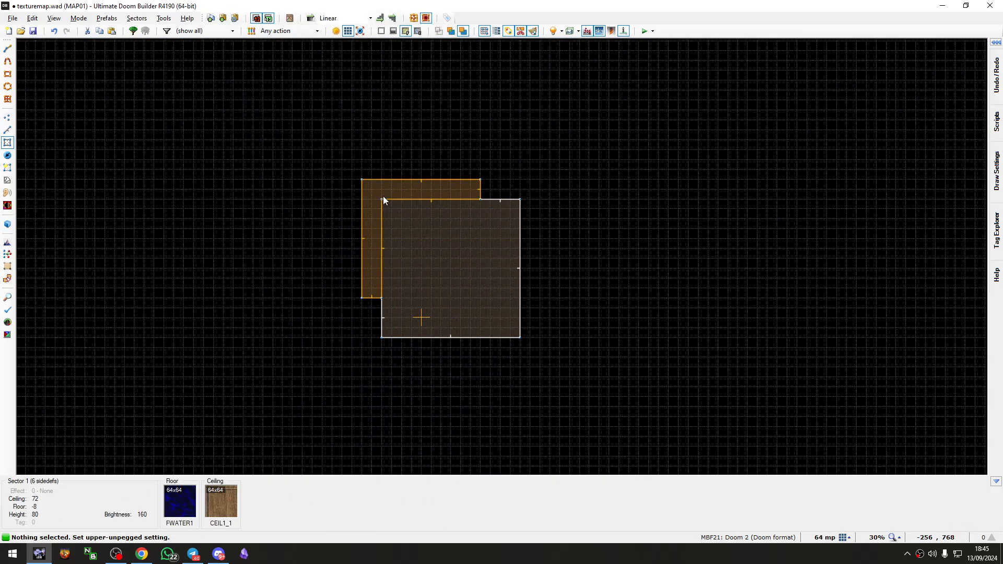
{"action": "key", "text": "ctrl+c"}
{"action": "key", "text": "ctrl+v"}
{"action": "mouse_move", "coordinate": [974, 347]}
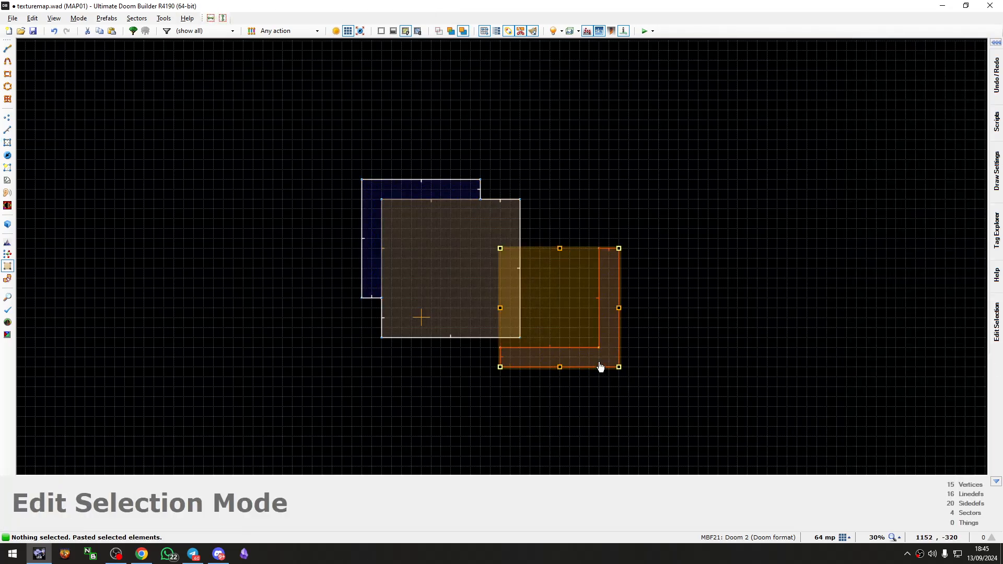
{"action": "left_click", "coordinate": [610, 346]}
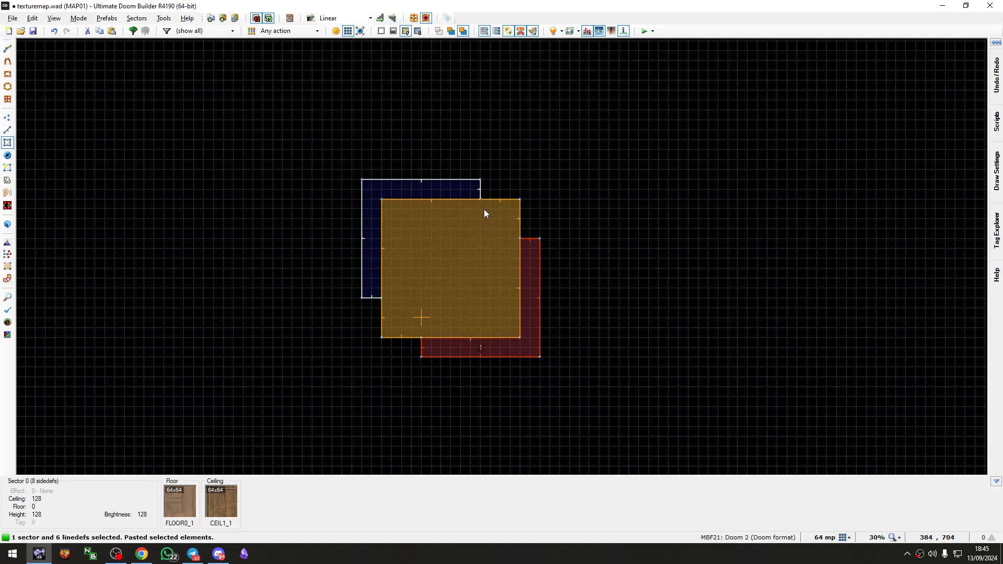
Step: Draw a diagonal corridor about 272 units long and 181 wide outward from the room's northeast corner
{"action": "scroll", "coordinate": [510, 186], "scroll_direction": "up", "scroll_amount": 4}
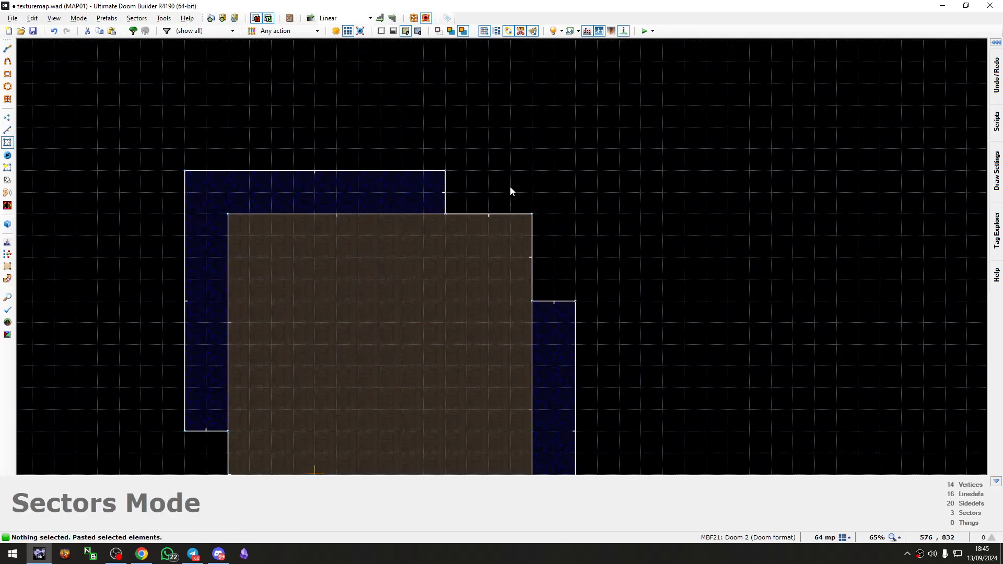
{"action": "left_click", "coordinate": [576, 142]}
{"action": "key", "text": "Escape"}
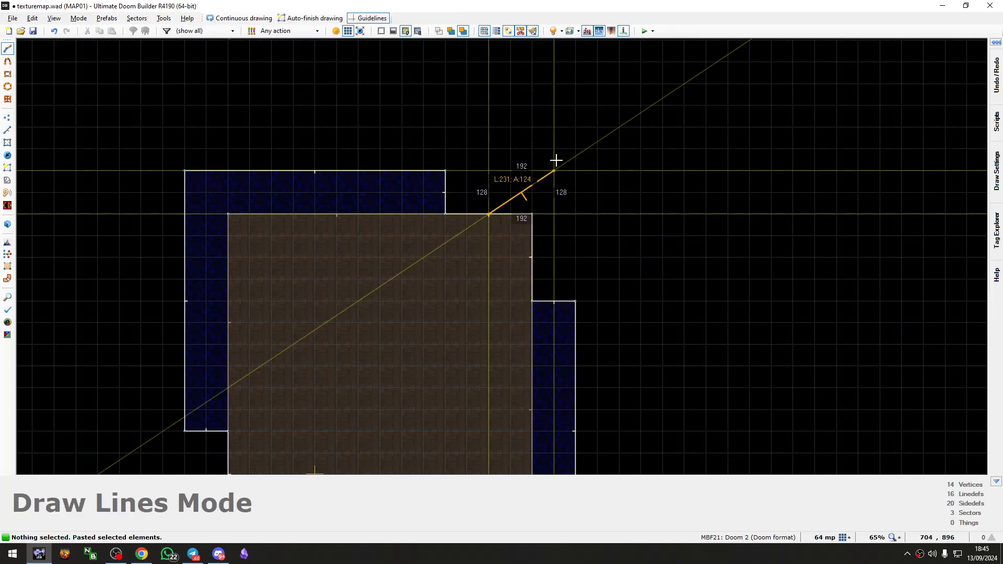
{"action": "right_click", "coordinate": [531, 257]}
{"action": "scroll", "coordinate": [545, 232], "scroll_direction": "down", "scroll_amount": 3}
Step: Draw a matching diagonal corridor about 272 units long and 181 wide from the room's southwest corner and check it in 3D
{"action": "key", "text": "space"}
{"action": "key", "text": "ctrl+d"}
{"action": "scroll", "coordinate": [426, 313], "scroll_direction": "up", "scroll_amount": 3}
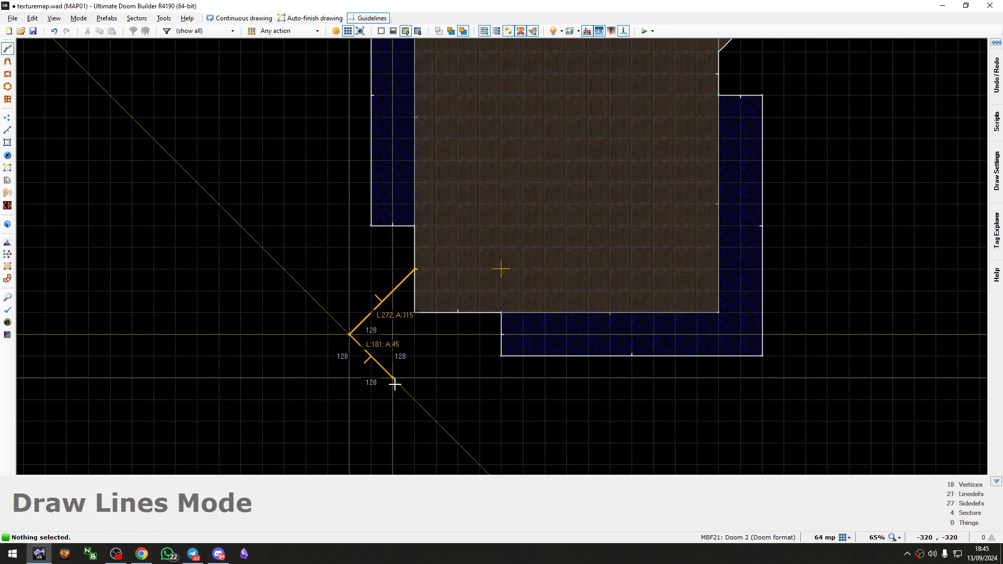
{"action": "left_click", "coordinate": [395, 385]}
{"action": "key", "text": "q"}
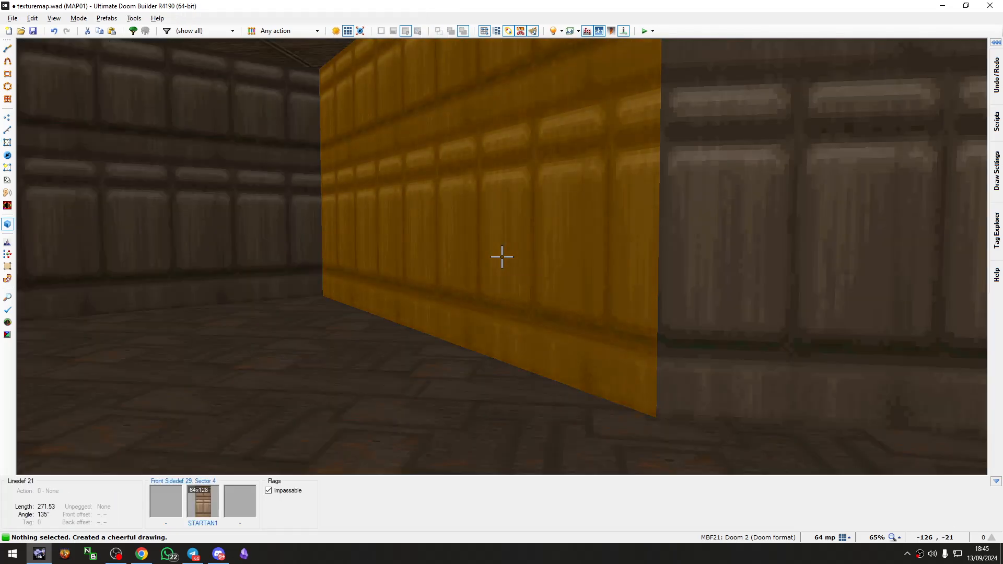
{"action": "key", "text": "q"}
Step: Merge the two diagonal corridor sectors with the main room sector
{"action": "left_click", "coordinate": [473, 301]}
{"action": "scroll", "coordinate": [500, 267], "scroll_direction": "down", "scroll_amount": 3}
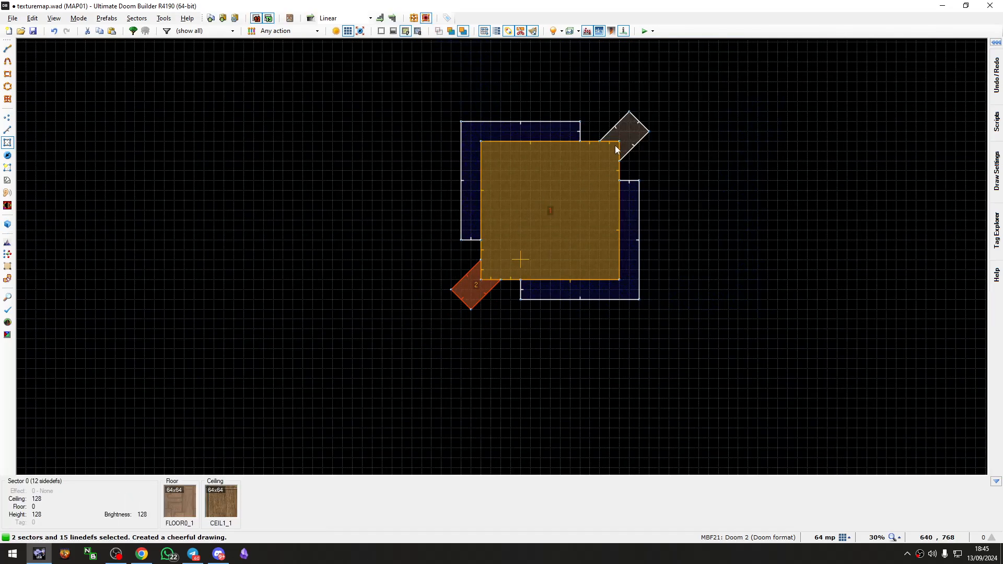
{"action": "left_click", "coordinate": [617, 148]}
{"action": "left_click", "coordinate": [625, 142]}
{"action": "left_click", "coordinate": [616, 150]}
{"action": "key", "text": "ctrl+j"}
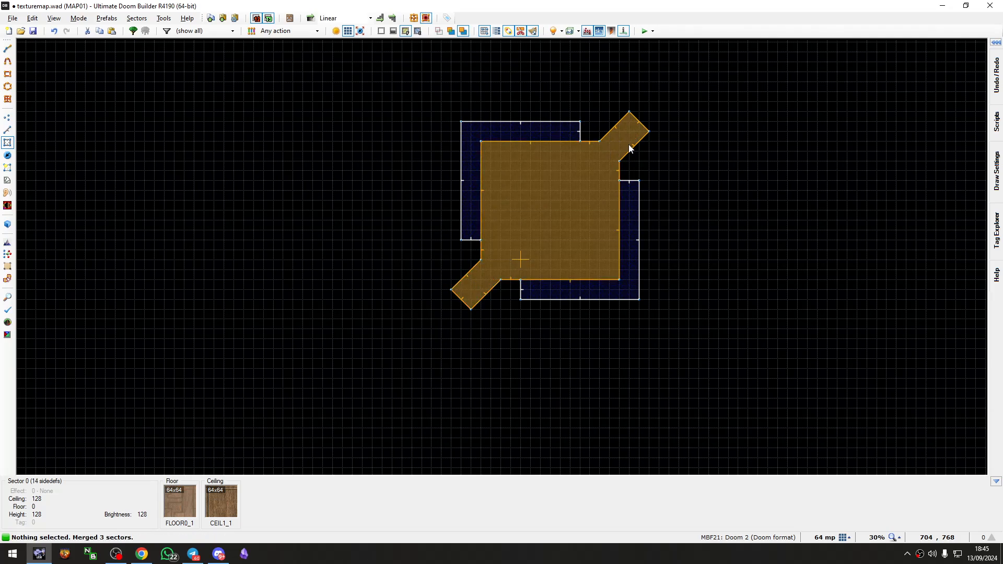
Step: Draw a narrow sector about 45 units deep across the northeast corridor on the 32 mp grid
{"action": "scroll", "coordinate": [628, 144], "scroll_direction": "up", "scroll_amount": 3}
{"action": "key", "text": "v"}
{"action": "scroll", "coordinate": [571, 135], "scroll_direction": "up", "scroll_amount": 2}
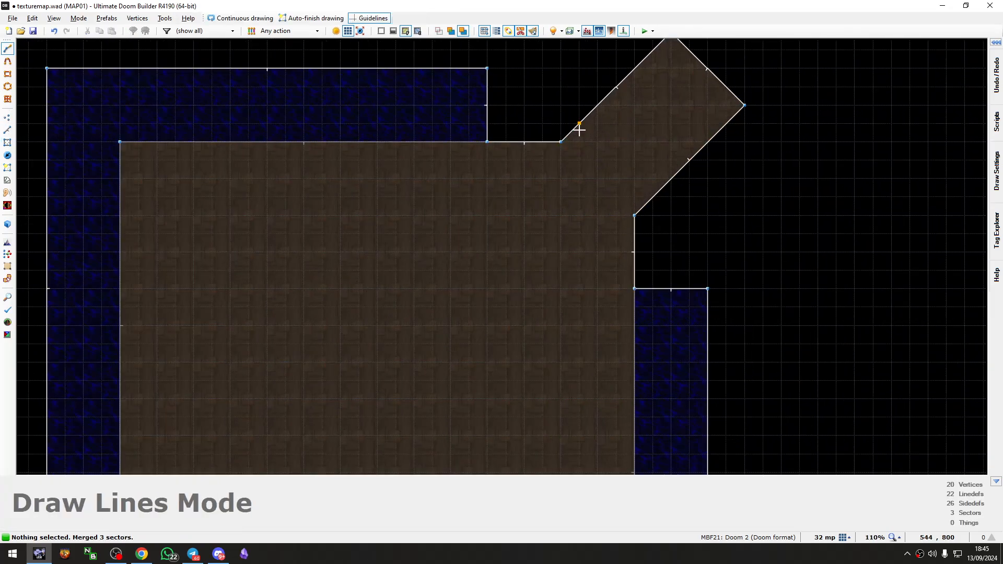
{"action": "left_click", "coordinate": [580, 126]}
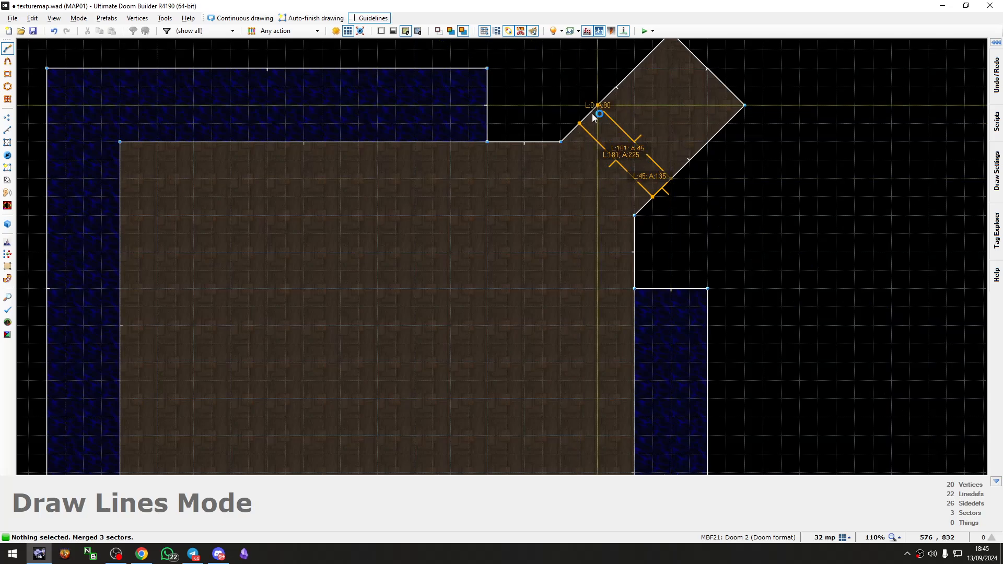
{"action": "left_click", "coordinate": [597, 105]}
Step: Turn the narrow corridor sector into a door with BIGDOOR2, DOORTRAK tracks, FLAT20 ceiling and FLOOR0_1 floor
{"action": "key", "text": "s"}
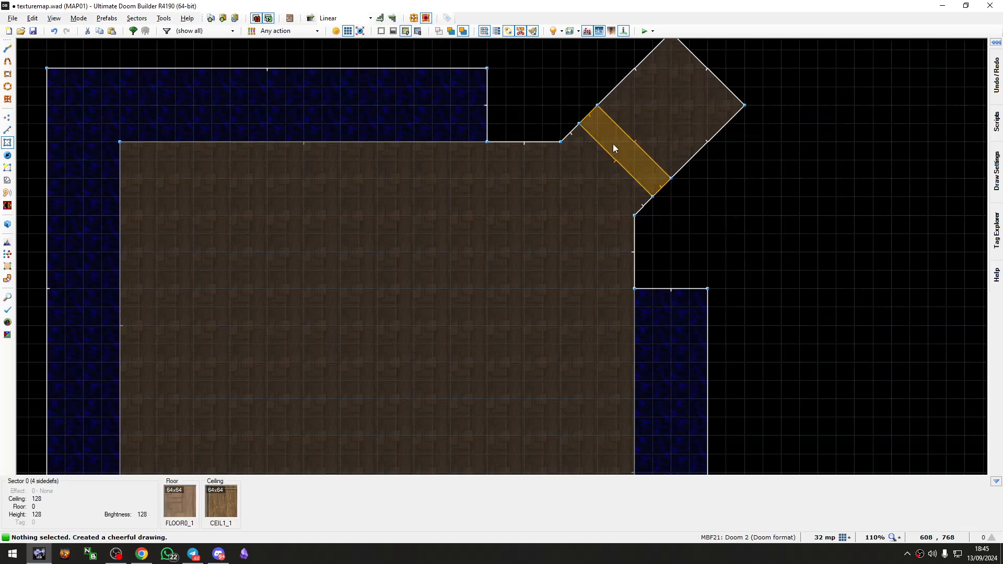
{"action": "key", "text": "ctrl+d"}
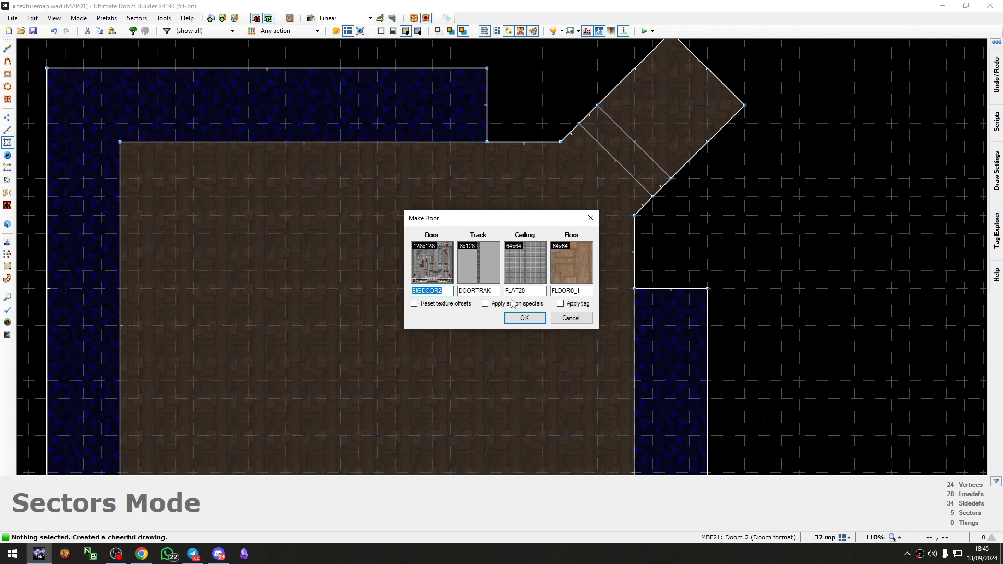
{"action": "left_click", "coordinate": [524, 318]}
{"action": "key", "text": "w"}
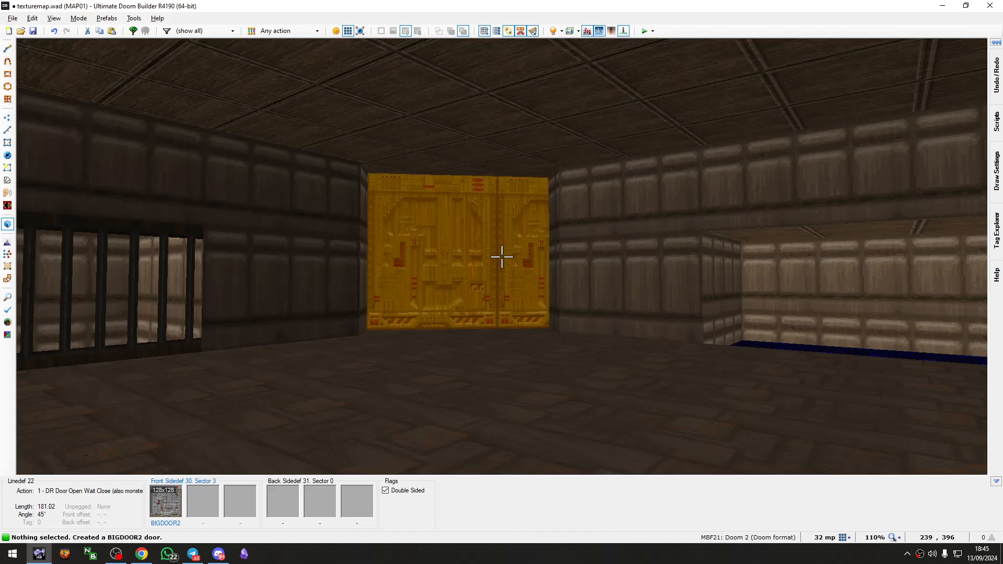
Step: Set the front middle texture of the two linedefs between the room and the southeastern channel to MIDBARS1
{"action": "key", "text": "e"}
{"action": "key", "text": "b"}
{"action": "key", "text": "b"}
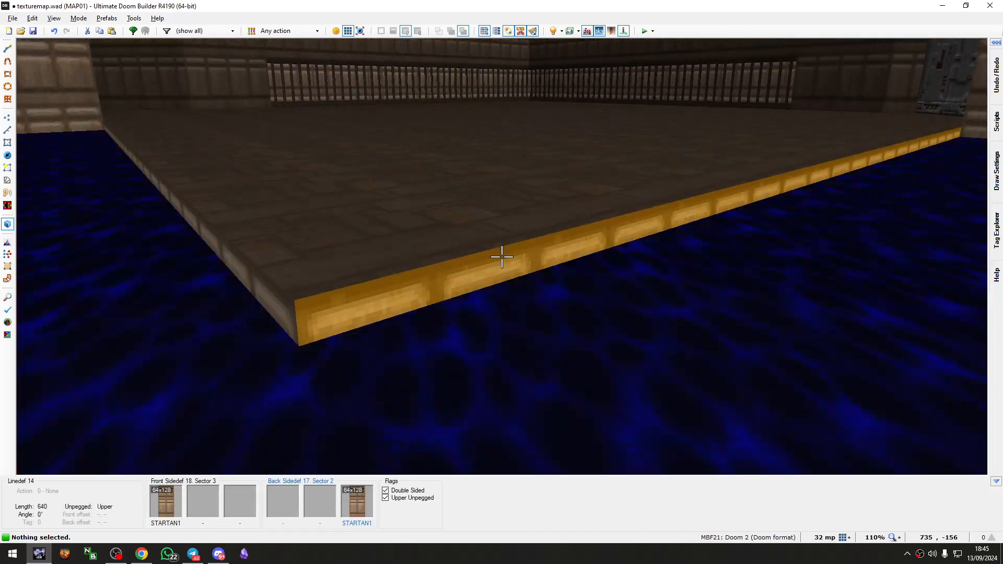
{"action": "left_click", "coordinate": [501, 257]}
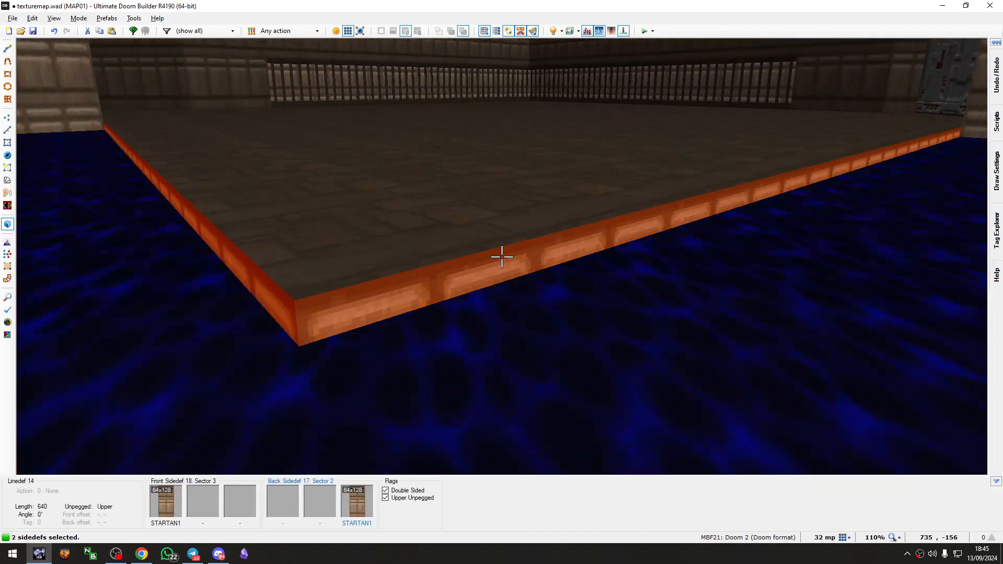
{"action": "right_click", "coordinate": [502, 256]}
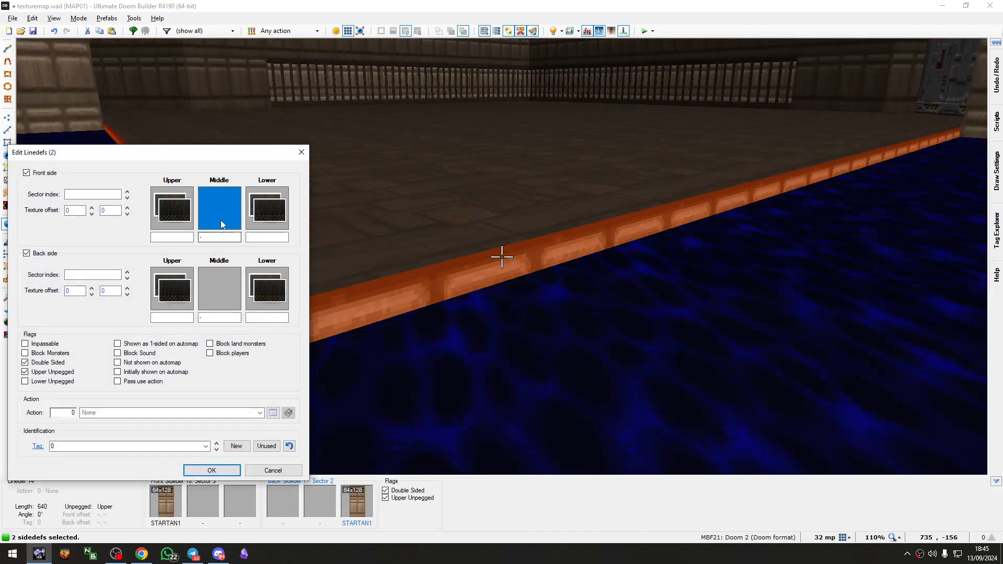
{"action": "type", "text": "MIDBARS1"}
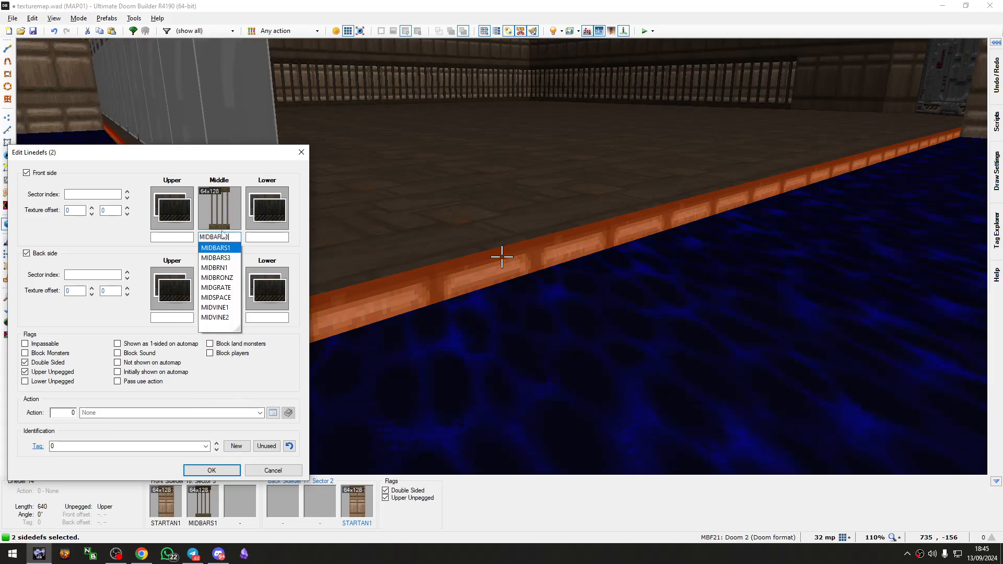
{"action": "key", "text": "Down"}
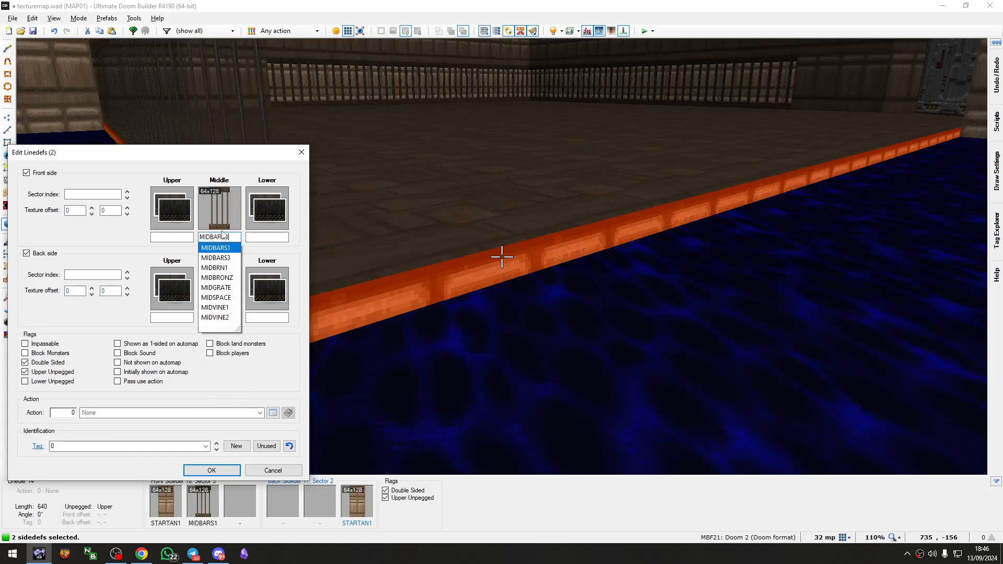
{"action": "key", "text": "Return"}
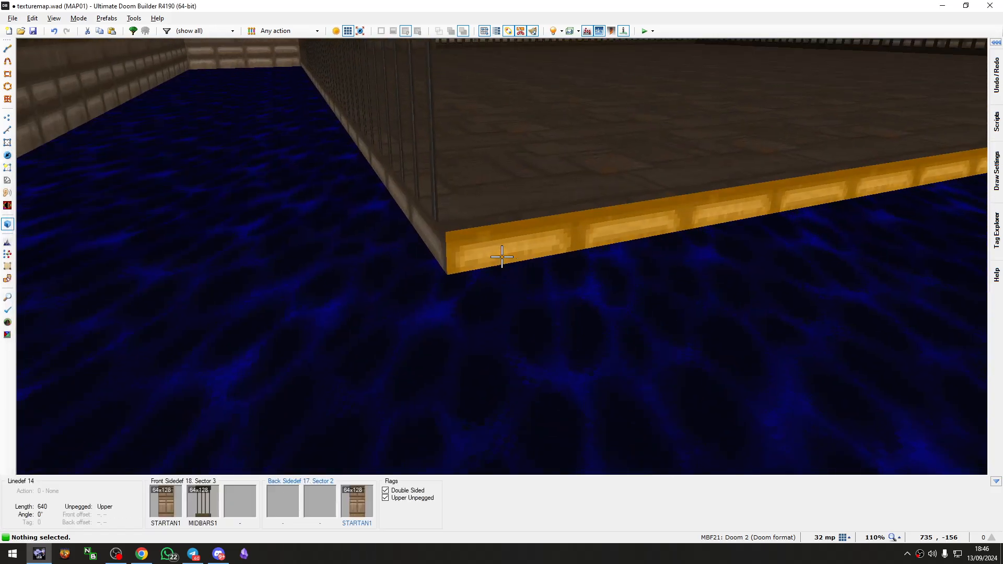
Step: Change the front middle texture of the two southeastern channel linedefs to MIDBARS3
{"action": "right_click", "coordinate": [501, 257]}
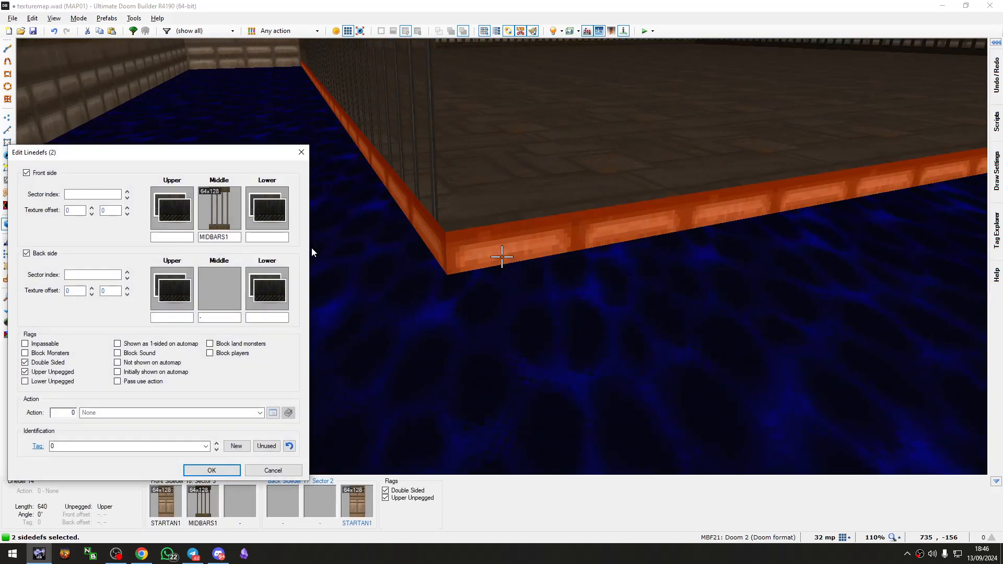
{"action": "left_click", "coordinate": [231, 238]}
{"action": "key", "text": "BackSpace"}
{"action": "key", "text": "Down"}
{"action": "key", "text": "Down"}
{"action": "key", "text": "Return"}
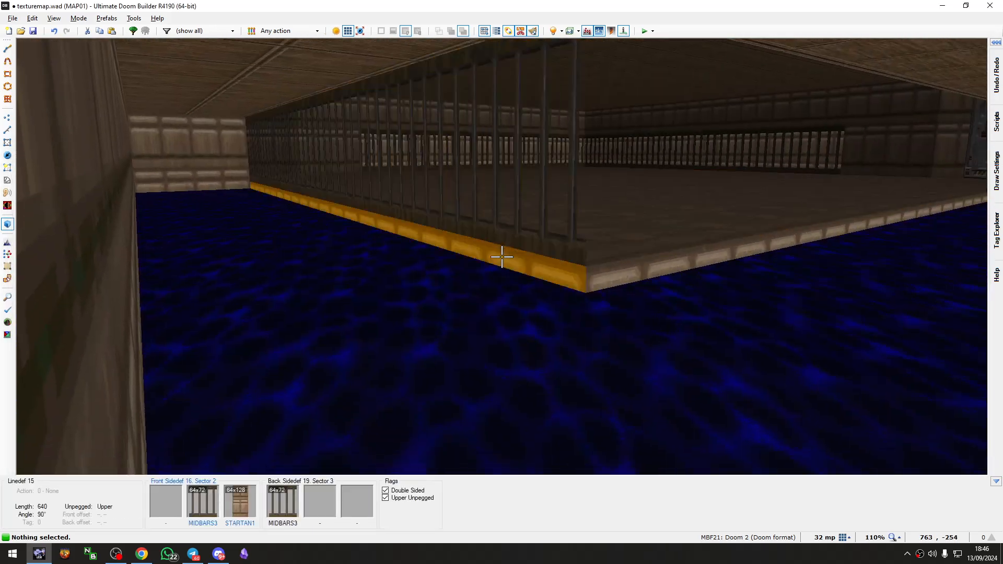
Step: Set the back middle texture of the two southeastern channel linedefs to MIDBARS3
{"action": "left_click", "coordinate": [502, 256], "text": "shift"}
{"action": "right_click", "coordinate": [501, 257]}
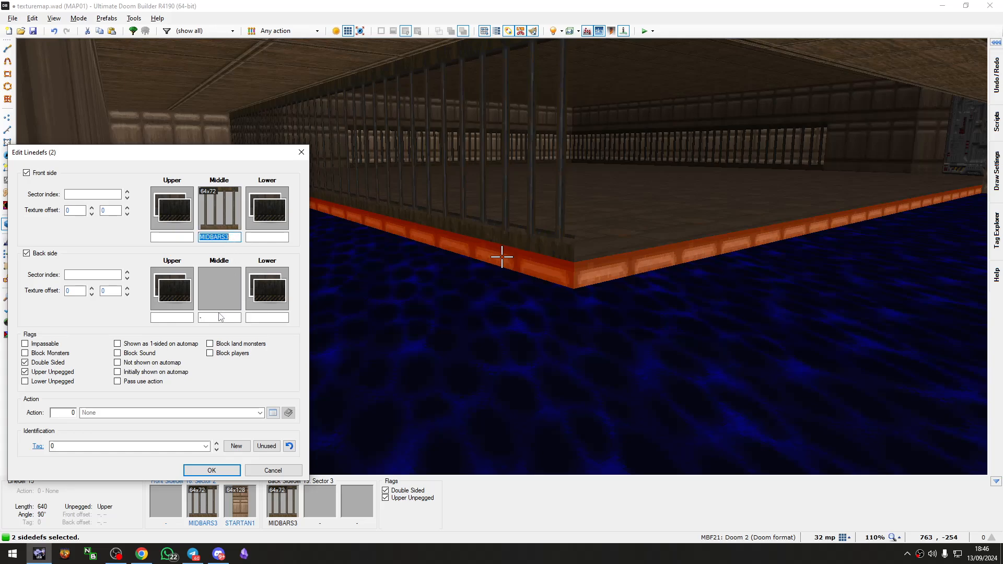
{"action": "key", "text": "ctrl+v"}
{"action": "left_click", "coordinate": [212, 470]}
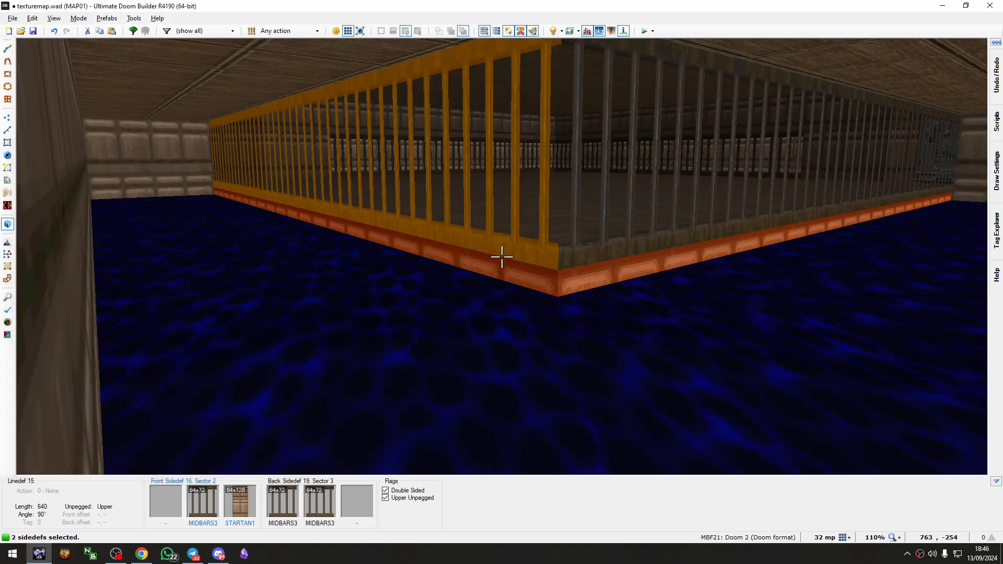
{"action": "key", "text": "c"}
{"action": "key", "text": "e"}
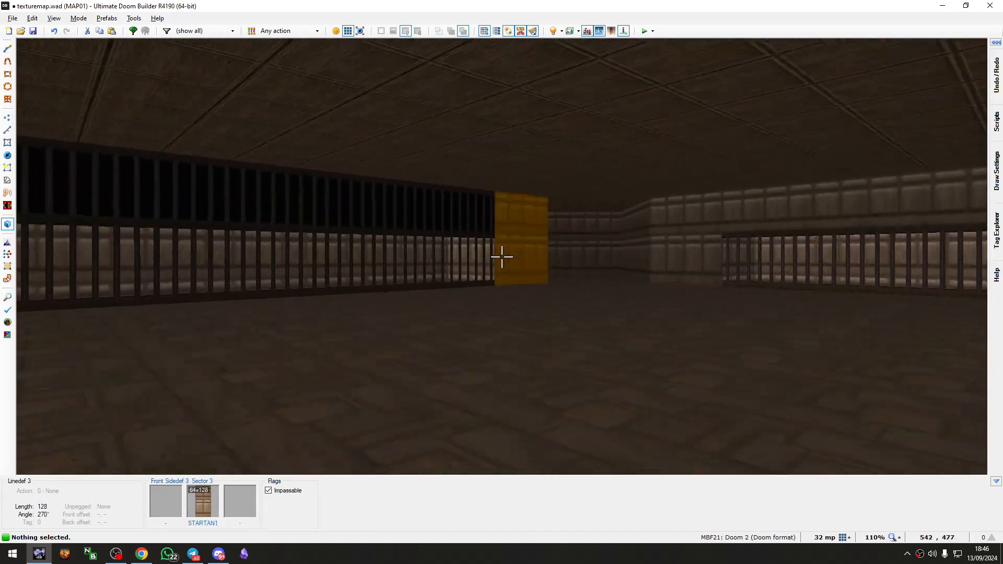
Step: Turn on full brightness and replace the barred upper texture facing the room above the southeastern channel with STARTAN1
{"action": "key", "text": "b"}
{"action": "key", "text": "f"}
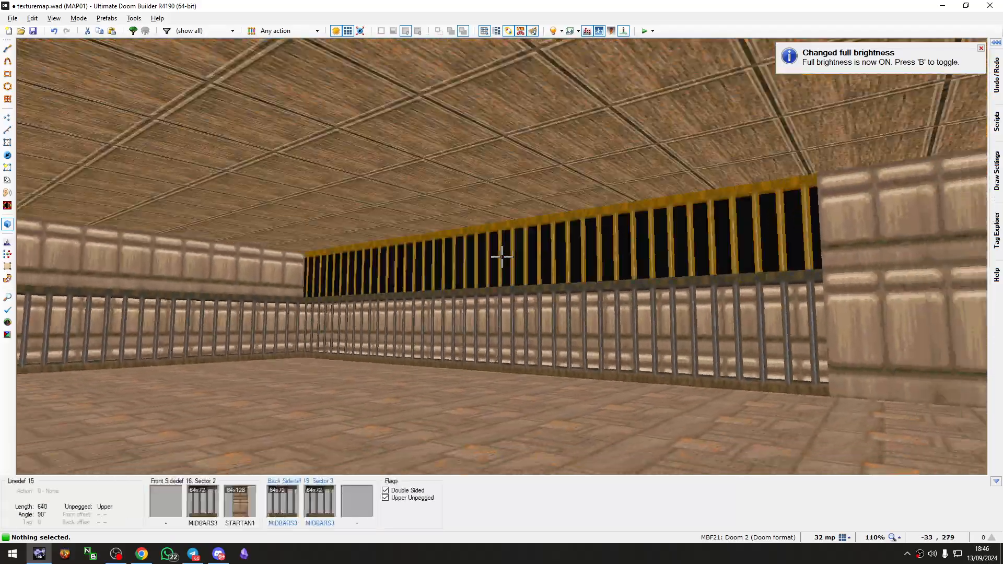
{"action": "key", "text": "ctrl+c"}
{"action": "key", "text": "ctrl+v"}
{"action": "key", "text": "e"}
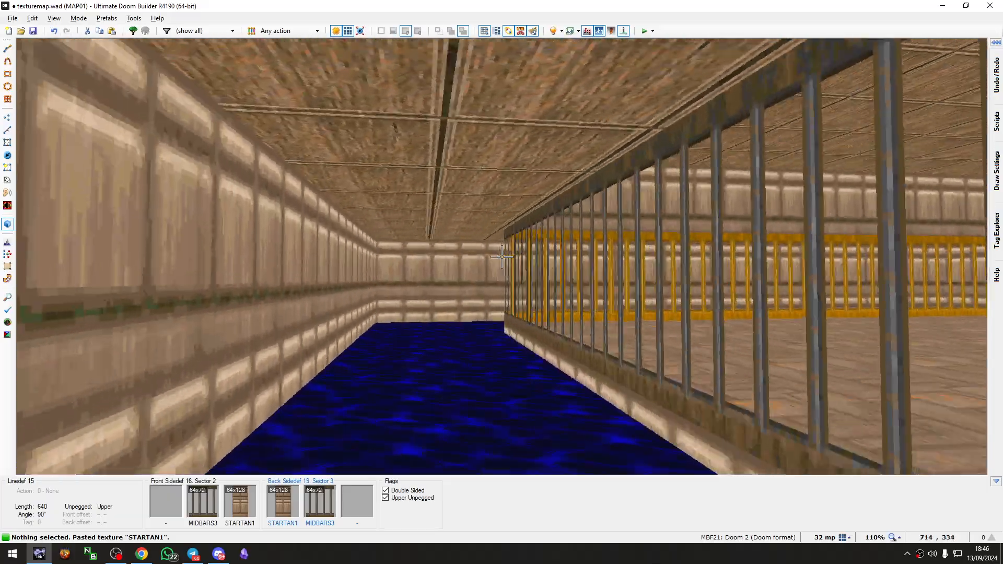
{"action": "left_click", "coordinate": [650, 213]}
{"action": "right_click", "coordinate": [502, 256]}
{"action": "key", "text": "Escape"}
{"action": "key", "text": "e"}
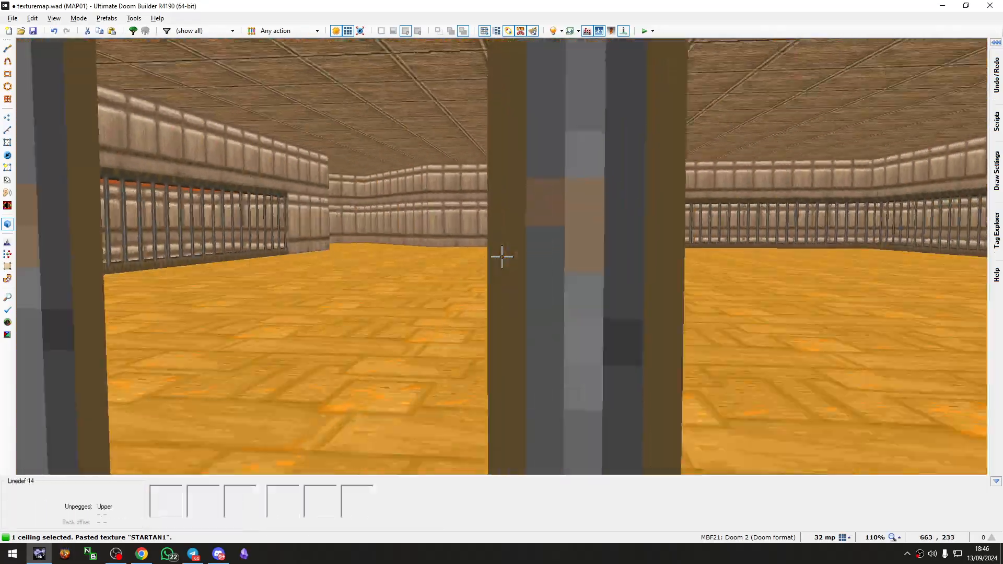
{"action": "key", "text": "e"}
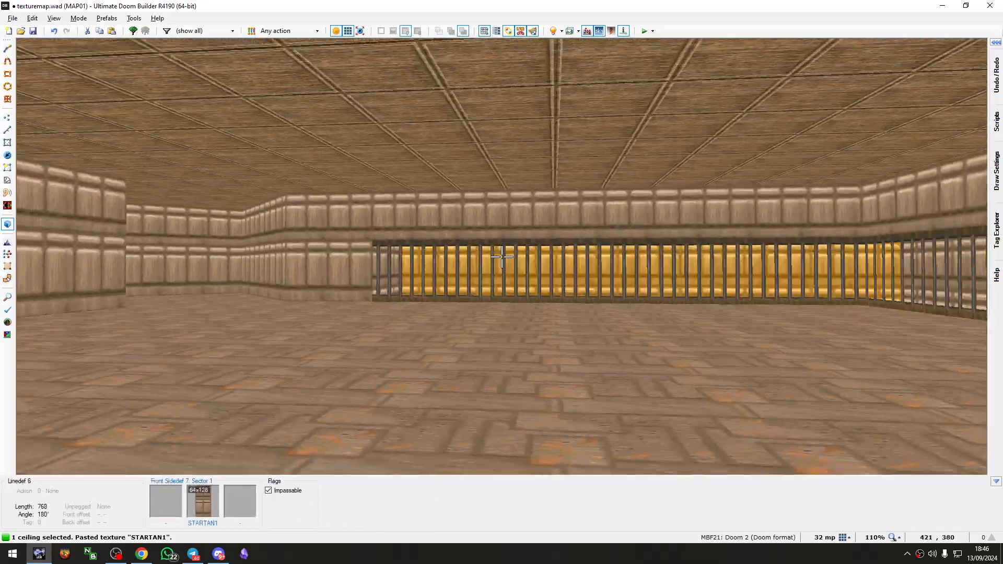
Step: Draw a narrow sector about 45 units deep across the southwest corridor on the 32 mp grid
{"action": "key", "text": "q"}
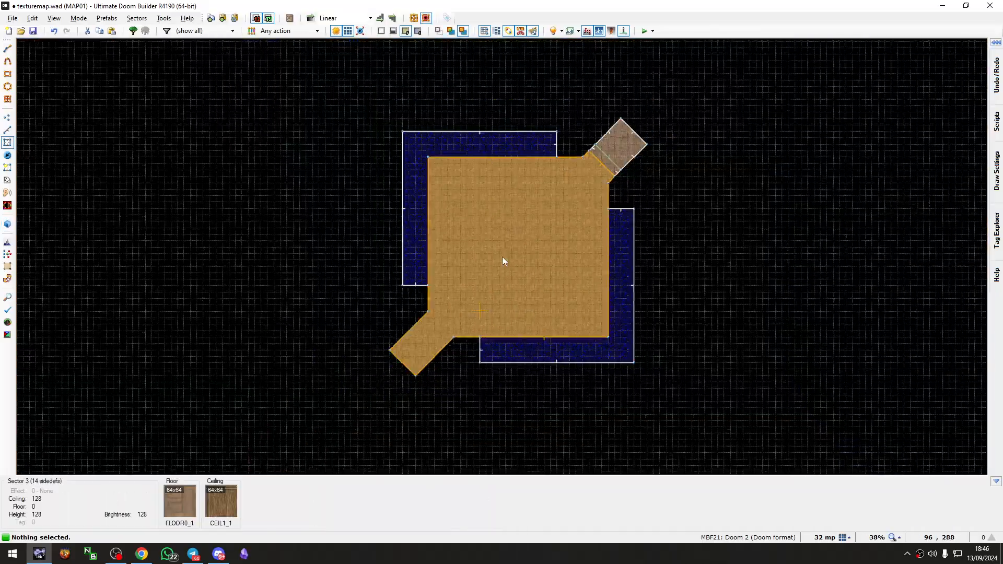
{"action": "scroll", "coordinate": [440, 271], "scroll_direction": "up", "scroll_amount": 5}
{"action": "scroll", "coordinate": [368, 365], "scroll_direction": "up", "scroll_amount": 1}
{"action": "key", "text": "d"}
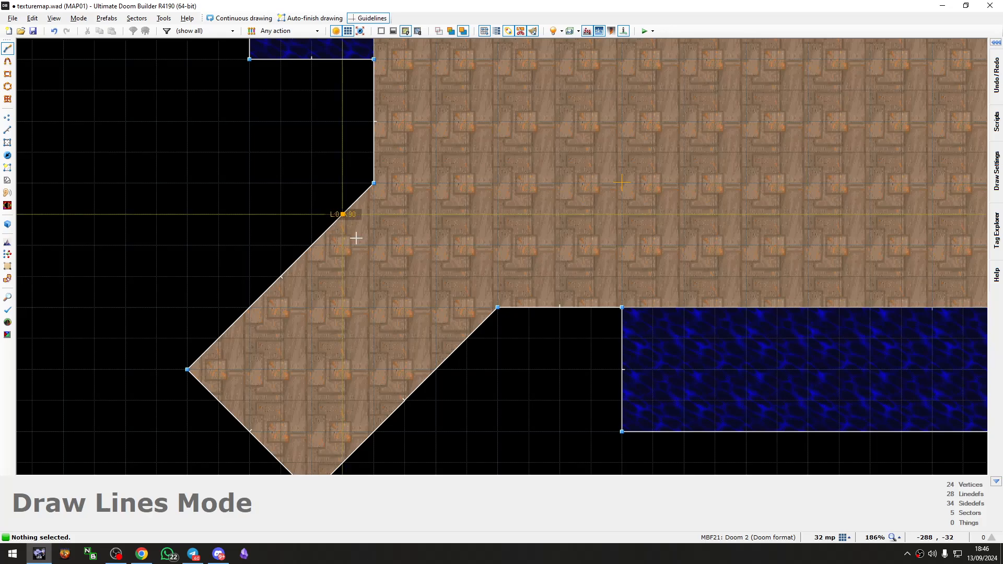
{"action": "left_click", "coordinate": [424, 364]}
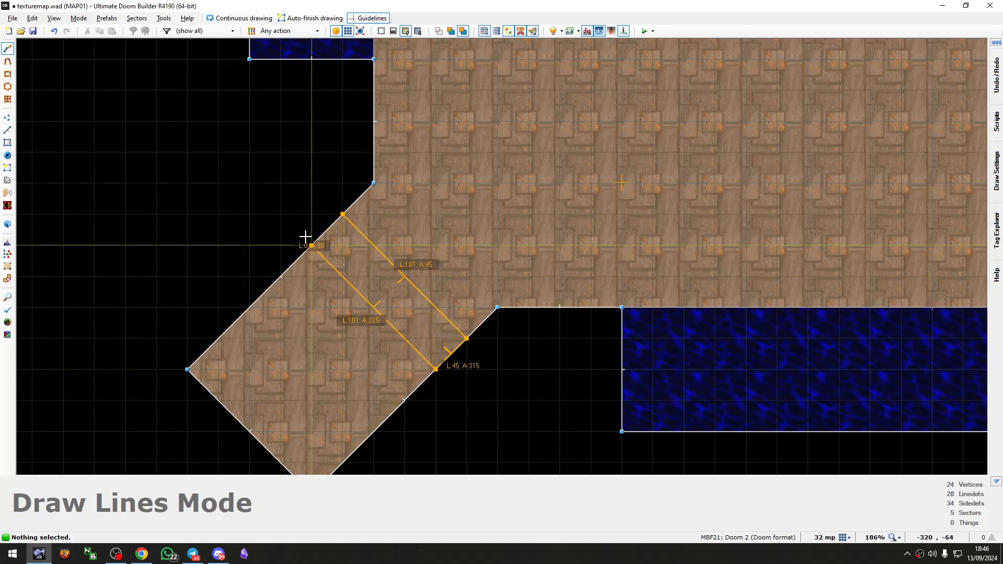
{"action": "left_click", "coordinate": [311, 242]}
Step: Turn the narrow southwest corridor sector into a door with BIGDOOR2, DOORTRAK tracks, FLAT20 ceiling and FLOOR0_1 floor
{"action": "key", "text": "ctrl+d"}
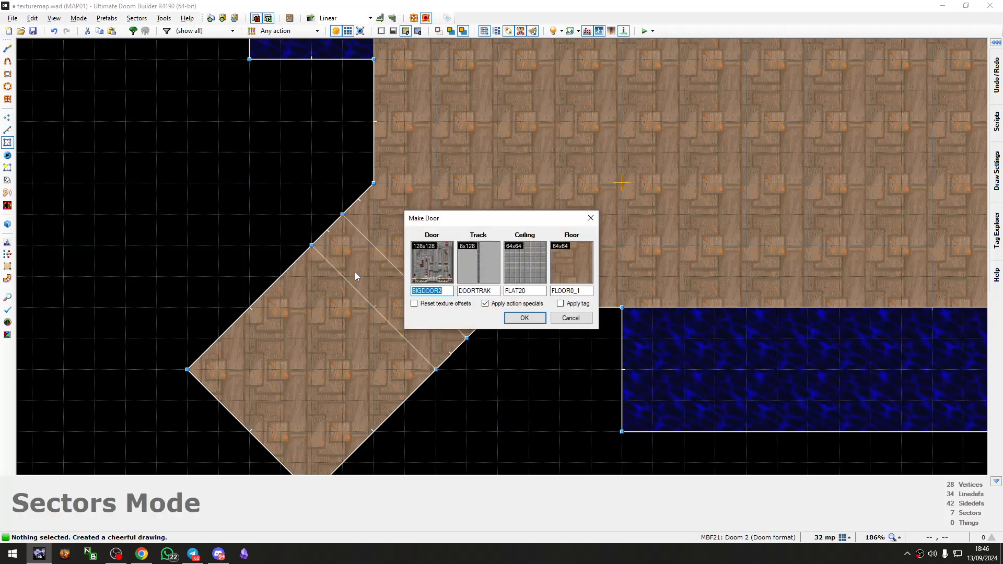
{"action": "left_click", "coordinate": [515, 317]}
{"action": "key", "text": "w"}
{"action": "key", "text": "d"}
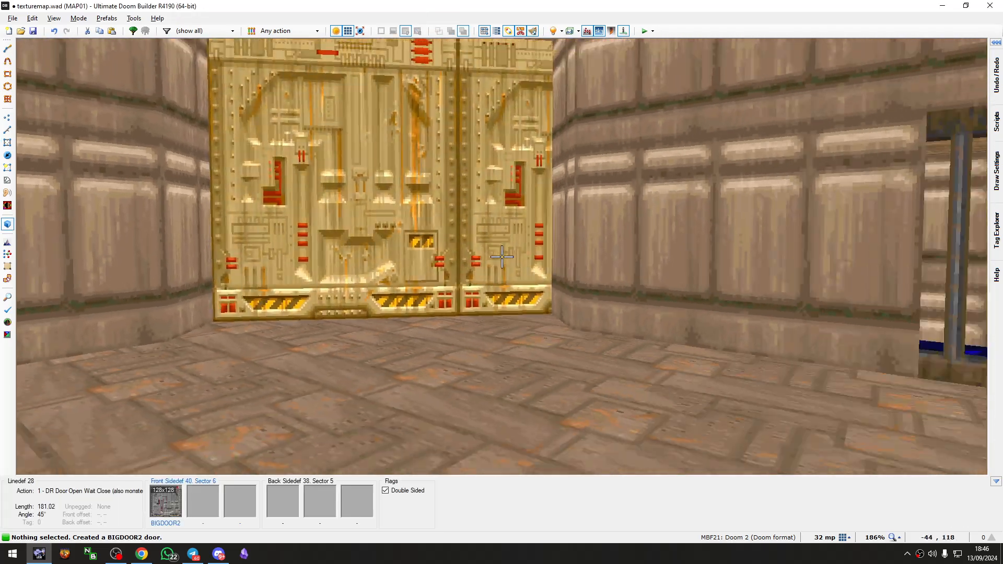
{"action": "key", "text": "w"}
{"action": "scroll", "coordinate": [500, 256], "scroll_direction": "down", "scroll_amount": 5}
{"action": "middle_click_drag", "start_coordinate": [500, 256], "coordinate": [342, 293]}
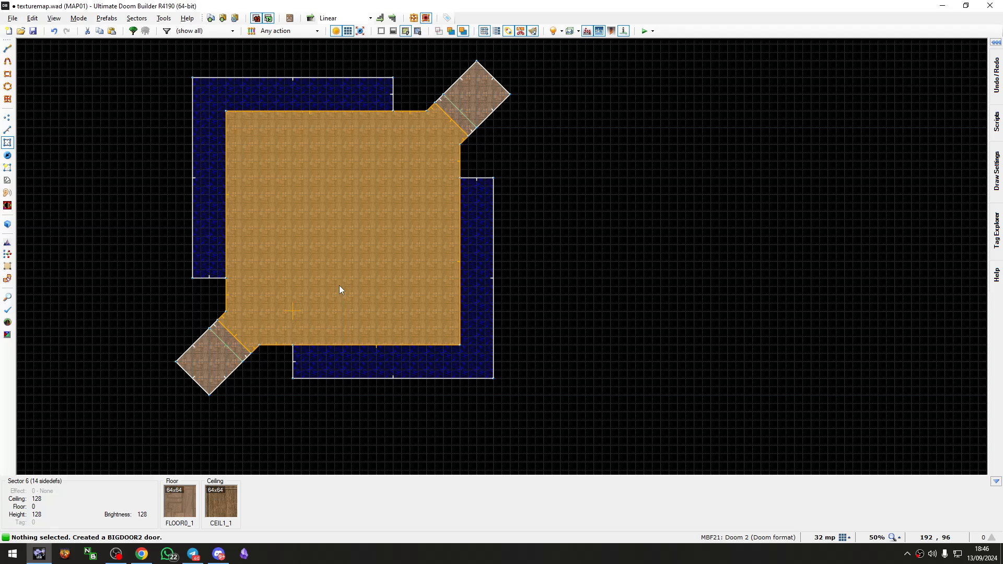
{"action": "key", "text": "ctrl+d"}
{"action": "scroll", "coordinate": [279, 243], "scroll_direction": "up", "scroll_amount": 4}
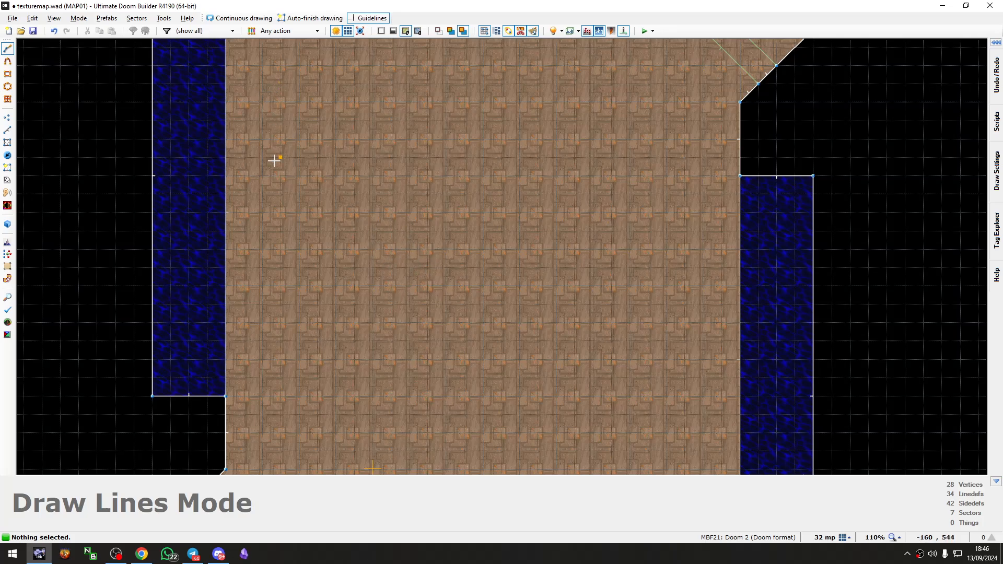
{"action": "scroll", "coordinate": [273, 158], "scroll_direction": "up", "scroll_amount": 2}
{"action": "middle_click_drag", "start_coordinate": [266, 153], "coordinate": [256, 233]}
{"action": "scroll", "coordinate": [315, 111], "scroll_direction": "up", "scroll_amount": 1}
{"action": "left_click", "coordinate": [315, 112]}
{"action": "key", "text": "Escape"}
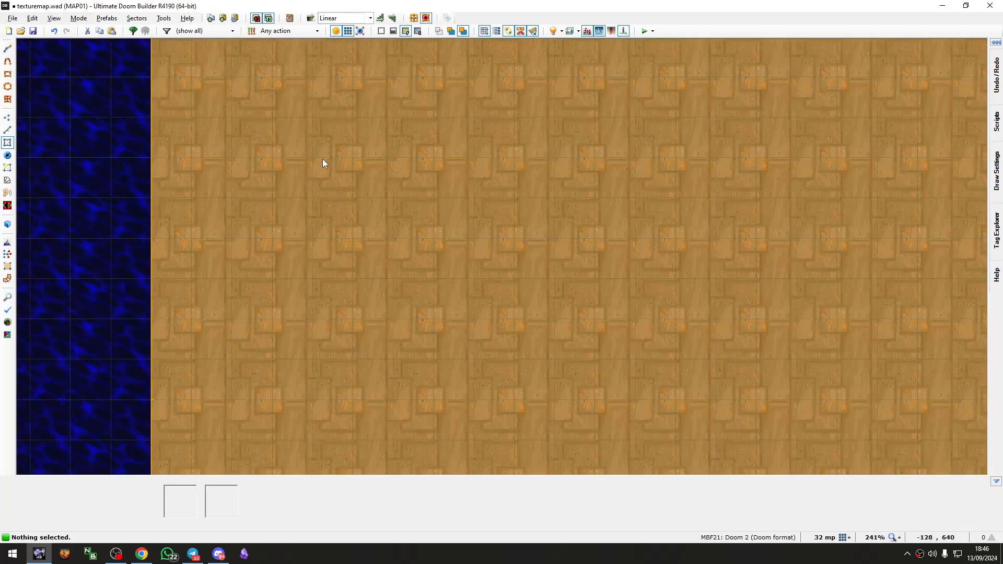
Step: Draw an octagon about 48 units wide near the room's northwest corner on the 16 mp grid, with 16-unit straight sides
{"action": "key", "text": "d"}
{"action": "scroll", "coordinate": [313, 142], "scroll_direction": "up", "scroll_amount": 4}
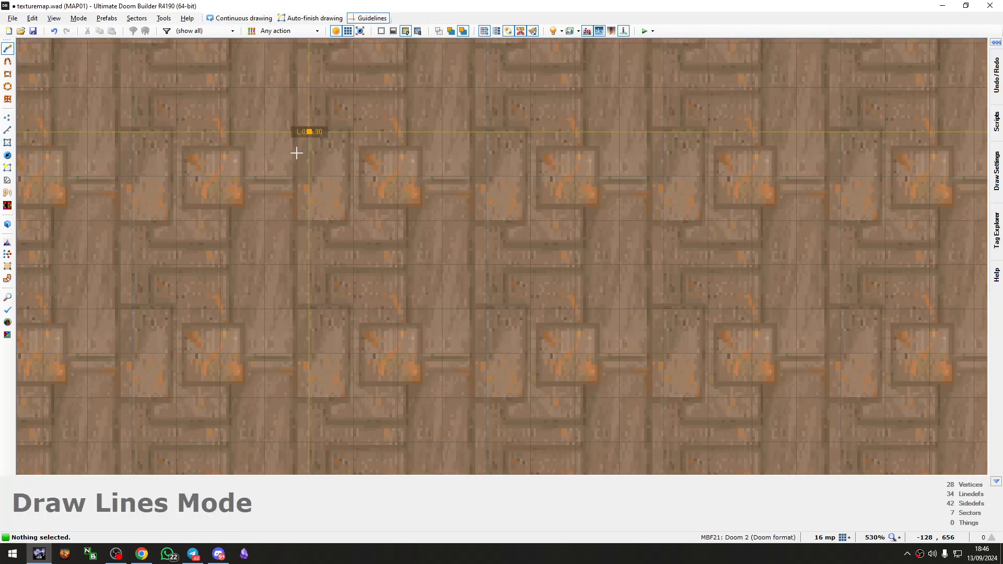
{"action": "left_click", "coordinate": [309, 265]}
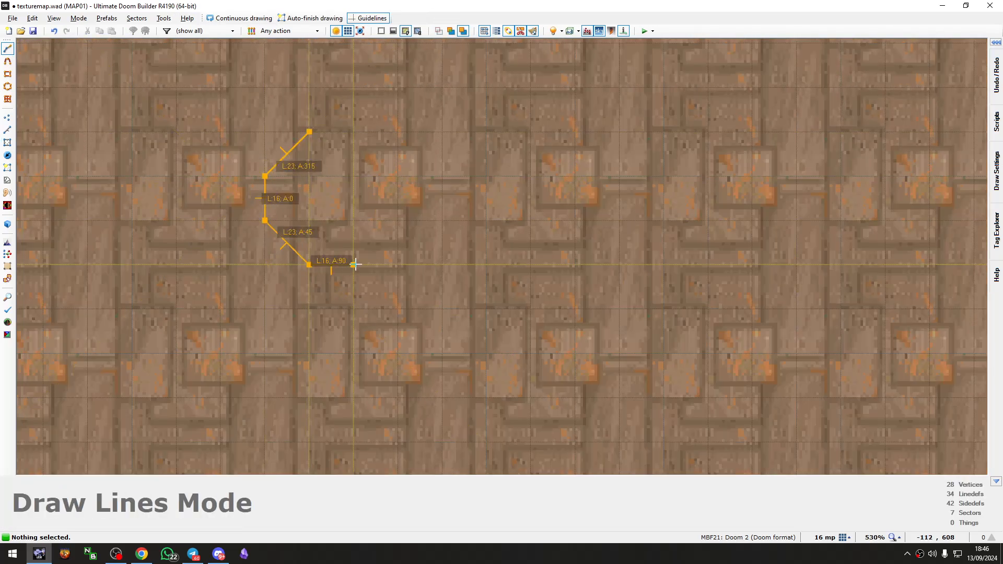
{"action": "left_click", "coordinate": [354, 265]}
{"action": "left_click", "coordinate": [398, 221]}
{"action": "left_click", "coordinate": [398, 176]}
{"action": "left_click", "coordinate": [354, 132]}
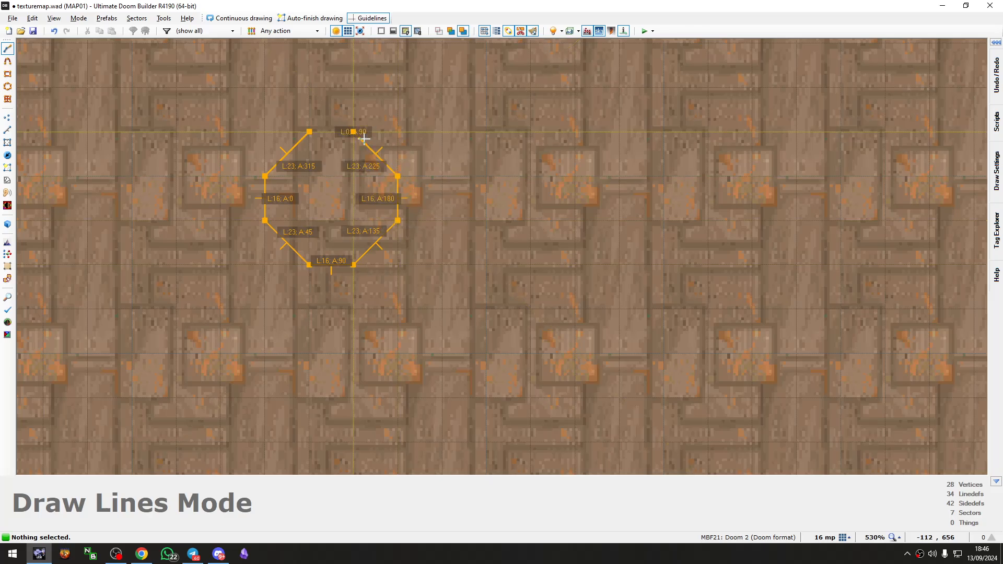
{"action": "left_click", "coordinate": [309, 132]}
{"action": "scroll", "coordinate": [314, 176], "scroll_direction": "up", "scroll_amount": 1}
{"action": "key", "text": "d"}
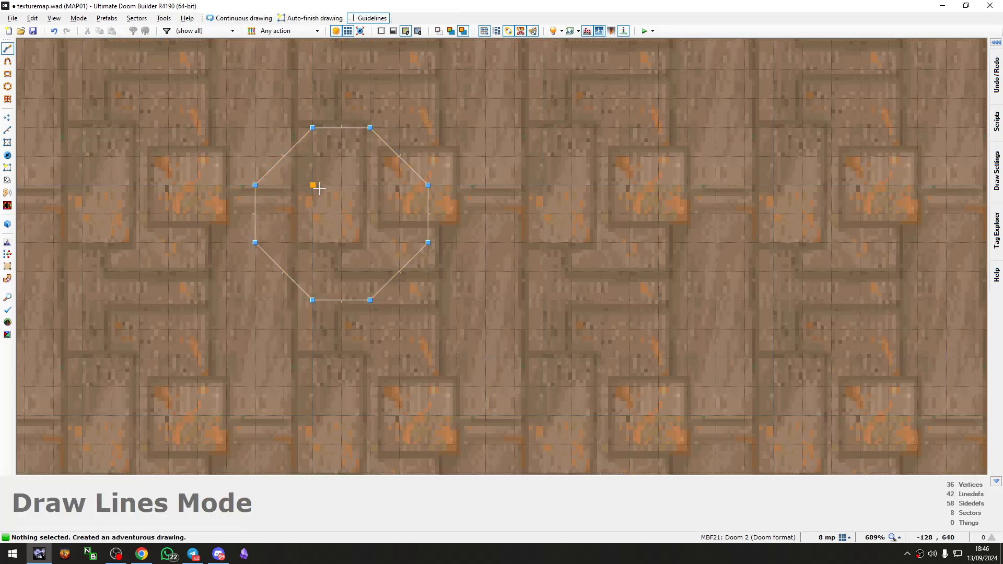
{"action": "left_click", "coordinate": [314, 185]}
{"action": "key", "text": "Escape"}
Step: Draw a smaller octagon about 20 units wide inside the first on the 4 mp grid and make its interior a sector
{"action": "scroll", "coordinate": [329, 183], "scroll_direction": "up", "scroll_amount": 2}
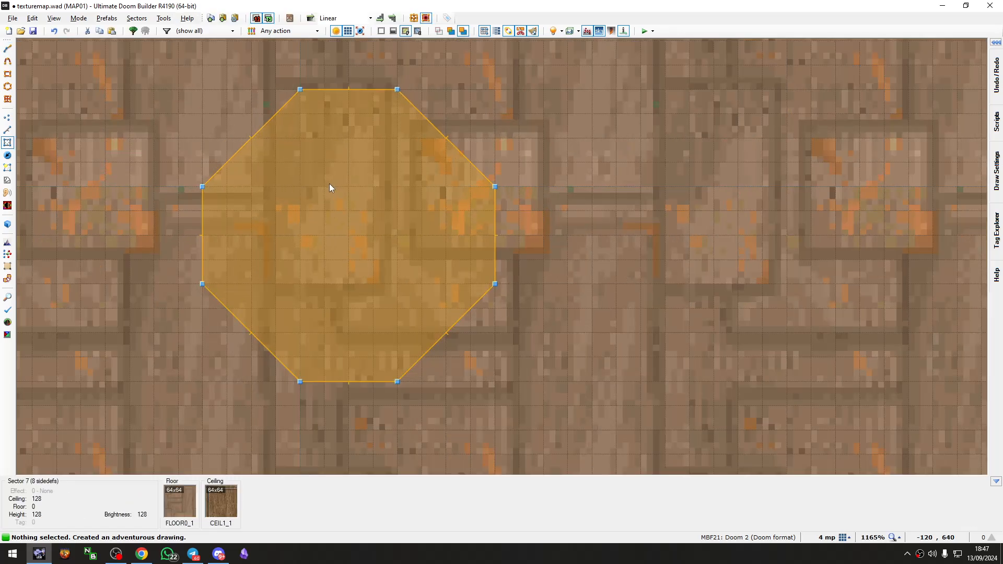
{"action": "key", "text": "d"}
{"action": "left_click", "coordinate": [305, 166]}
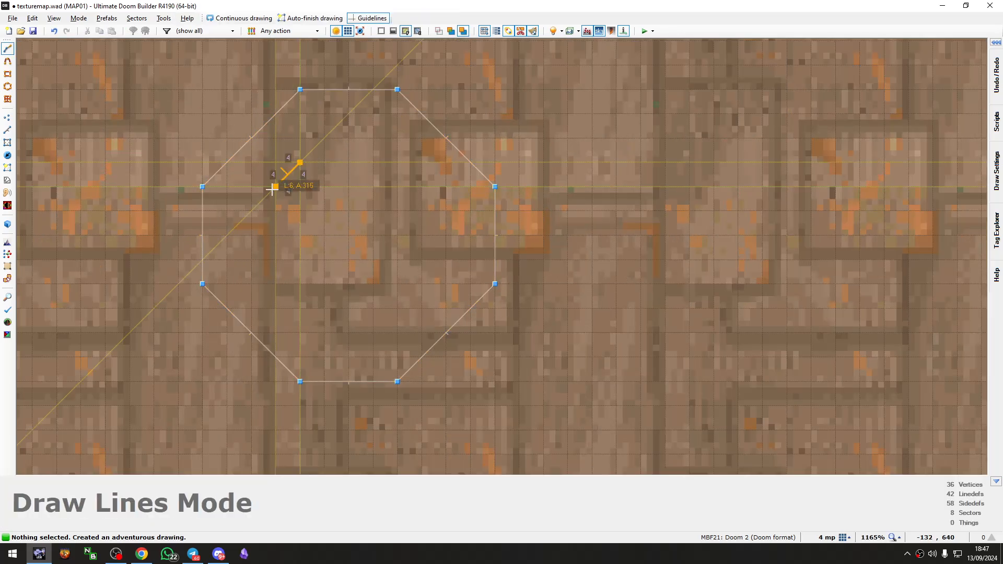
{"action": "left_click", "coordinate": [267, 260]}
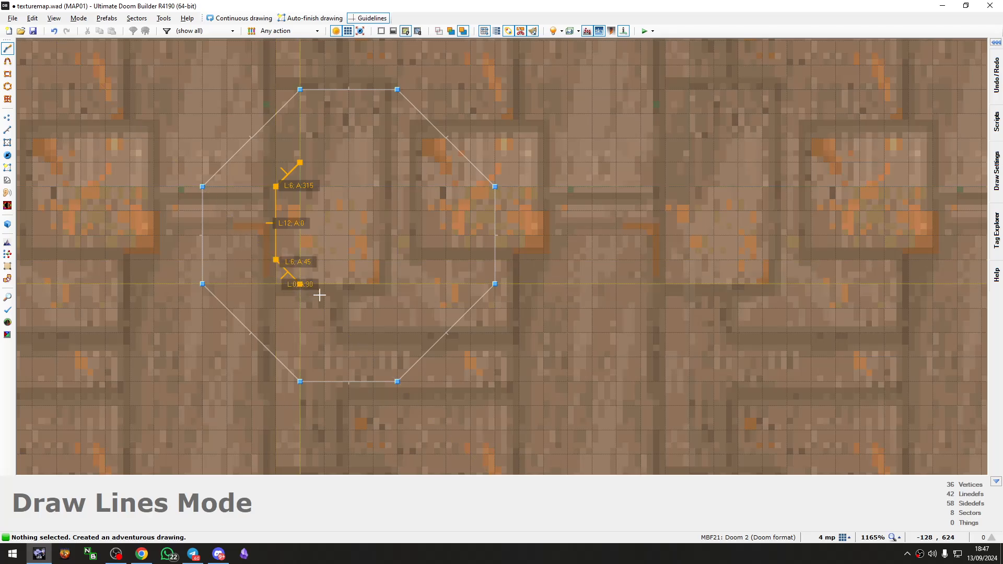
{"action": "left_click", "coordinate": [372, 294]}
{"action": "left_click", "coordinate": [398, 263]}
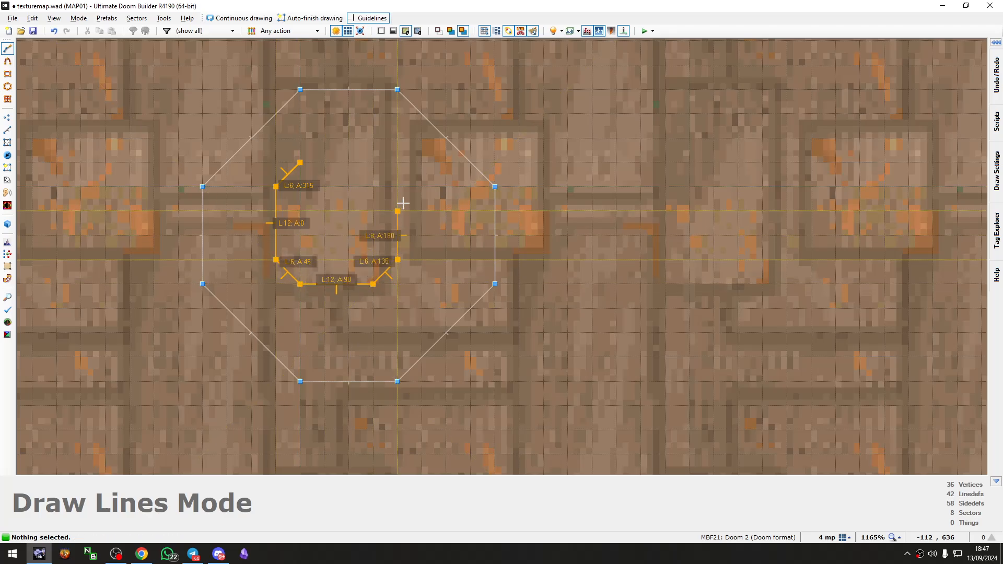
{"action": "left_click", "coordinate": [373, 164]}
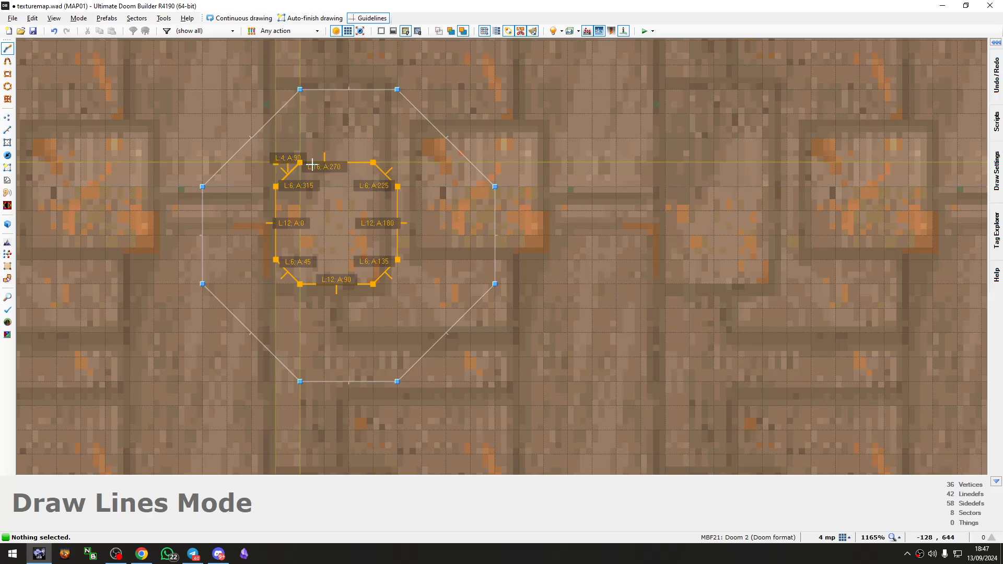
{"action": "left_click", "coordinate": [290, 164]}
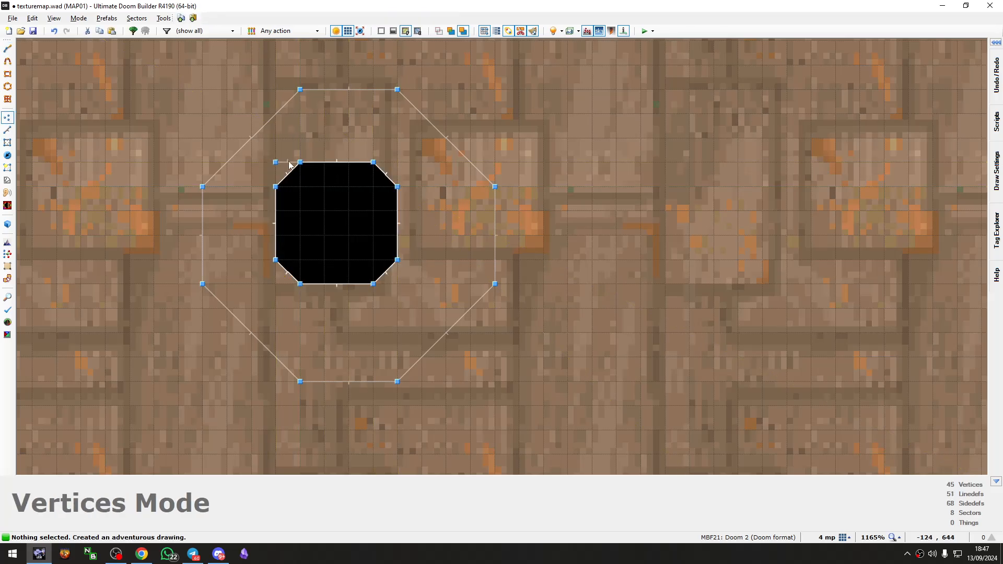
{"action": "key", "text": "m"}
{"action": "left_click", "coordinate": [321, 215]}
Step: Raise the outer octagon's floor to 24 and the inner octagon's floor to 56
{"action": "key", "text": "q"}
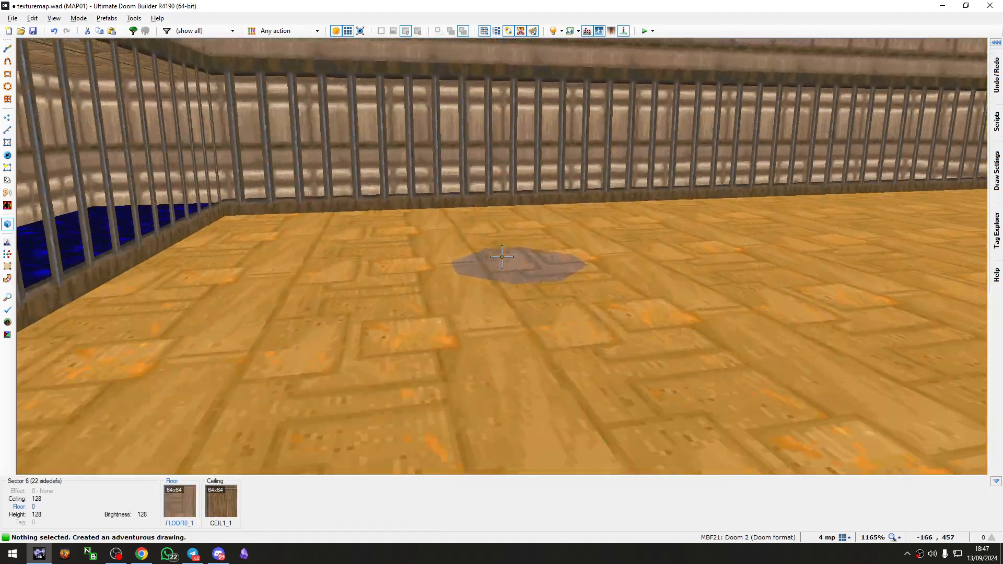
{"action": "scroll", "coordinate": [501, 256], "scroll_direction": "up", "scroll_amount": 3}
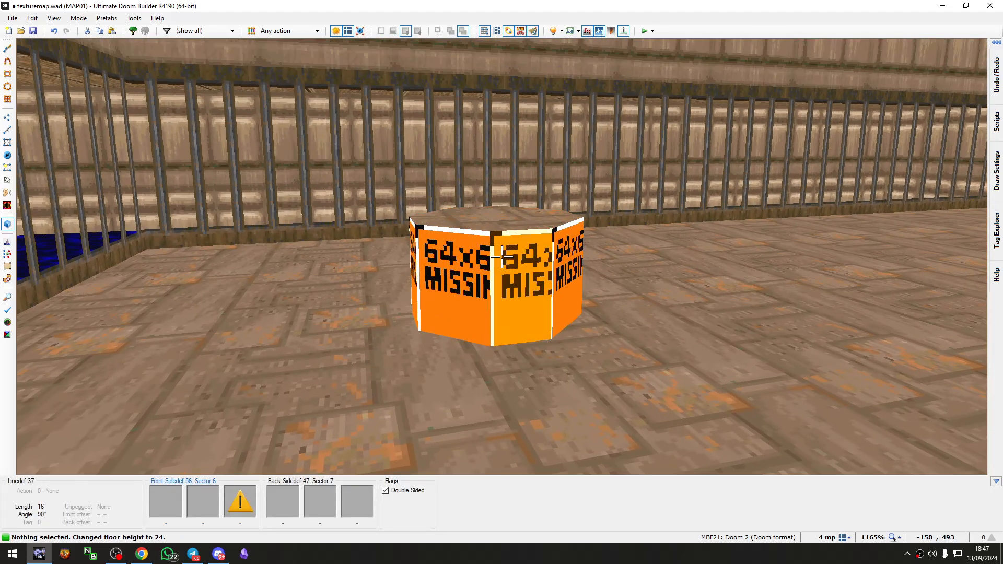
{"action": "scroll", "coordinate": [501, 257], "scroll_direction": "up", "scroll_amount": 4}
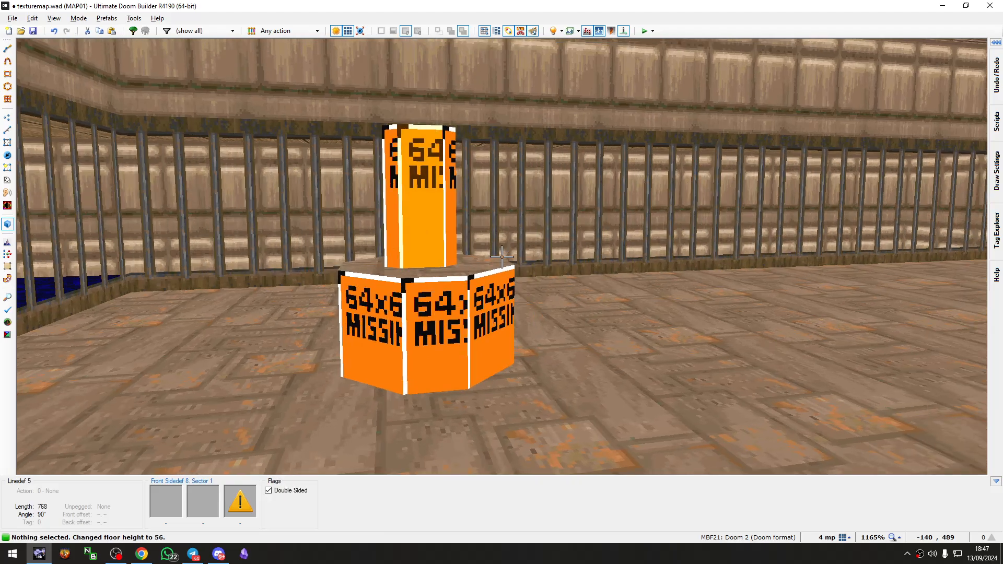
Step: Select both octagon floors and raise them together by 56 units, bringing the inner floor to 112
{"action": "key", "text": "s"}
{"action": "key", "text": "w"}
{"action": "left_click", "coordinate": [501, 256]}
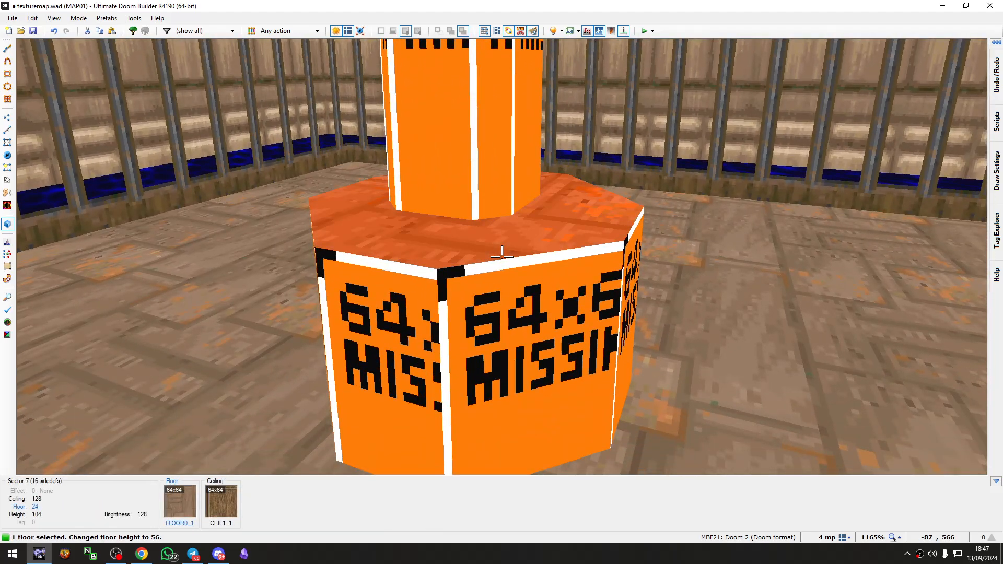
{"action": "key", "text": "g"}
{"action": "key", "text": "s"}
{"action": "key", "text": "w"}
{"action": "left_click", "coordinate": [502, 256]}
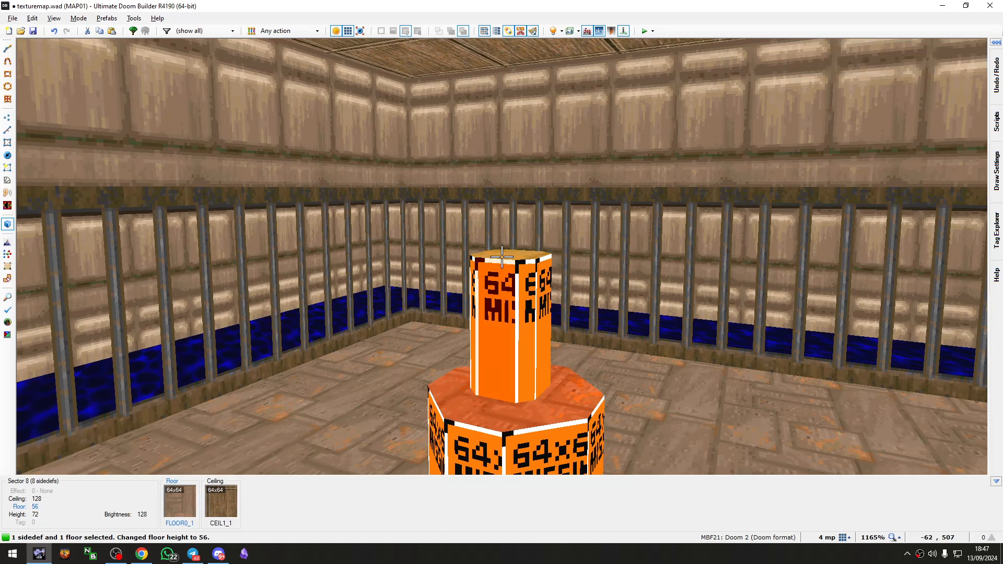
{"action": "left_click", "coordinate": [502, 256]}
{"action": "left_click", "coordinate": [502, 257]}
{"action": "scroll", "coordinate": [501, 257], "scroll_direction": "up", "scroll_amount": 7}
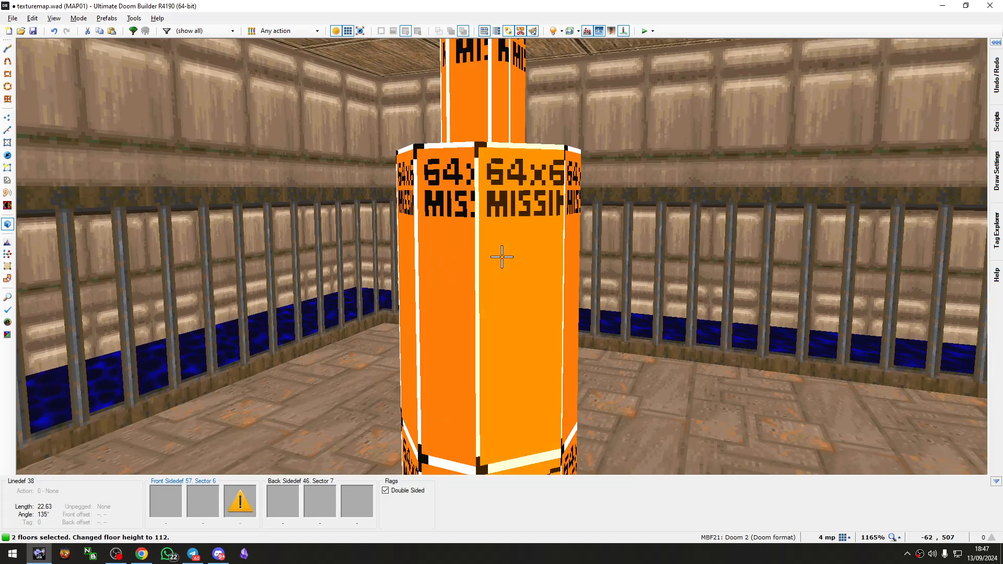
{"action": "key", "text": "c"}
Step: Turn on gravity, flood-fill the pillar's missing side textures with the wall's STARTAN1, and auto-align them in X and Y
{"action": "key", "text": "s"}
{"action": "key", "text": "g"}
{"action": "key", "text": "w"}
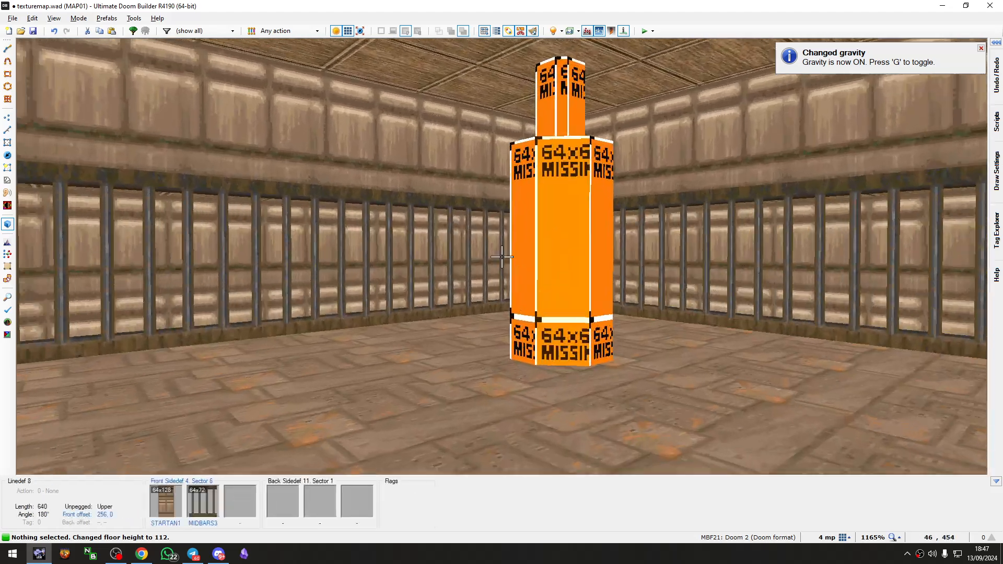
{"action": "key", "text": "ctrl+c"}
{"action": "key", "text": "ctrl+v"}
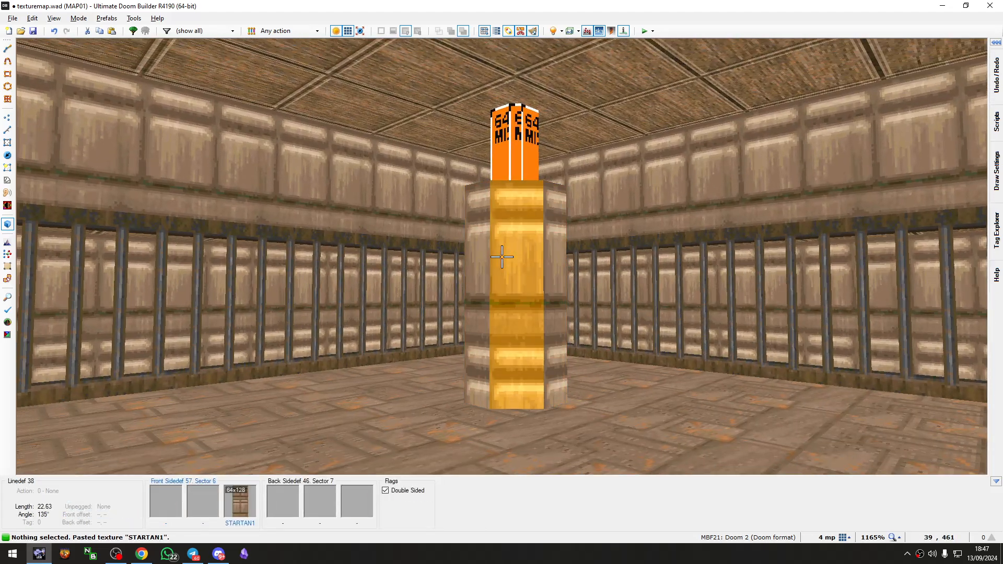
{"action": "key", "text": "ctrl+a"}
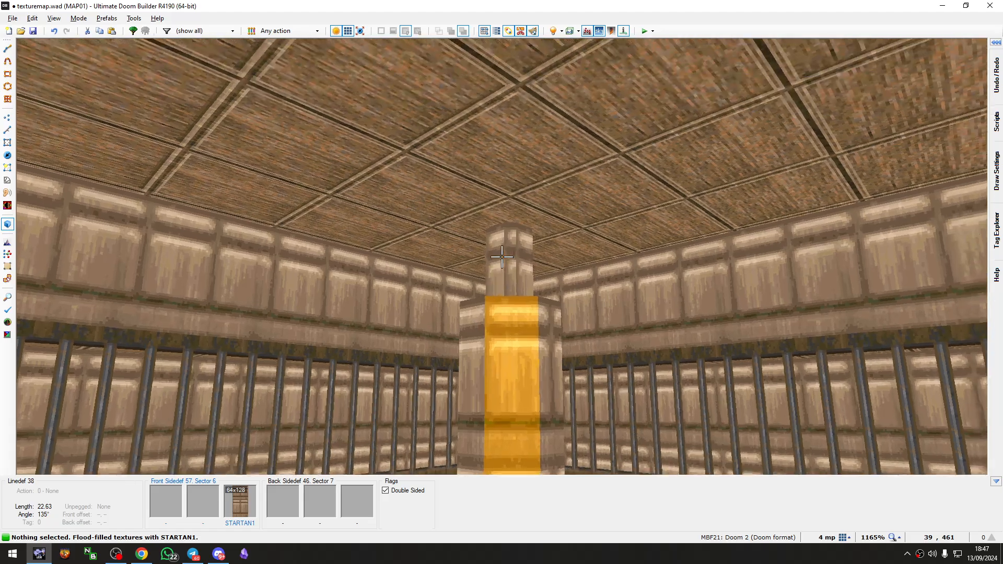
{"action": "key", "text": "ctrl+a"}
{"action": "key", "text": "q"}
{"action": "scroll", "coordinate": [501, 256], "scroll_direction": "down", "scroll_amount": 10}
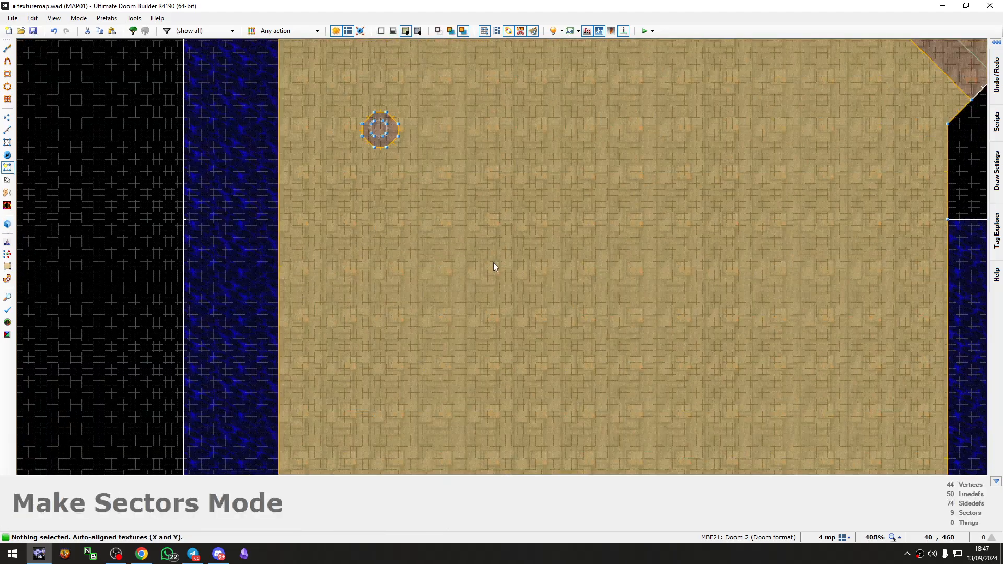
Step: Refine the grid to 2 mp for drawing a small detail on the room's open floor
{"action": "scroll", "coordinate": [495, 242], "scroll_direction": "up", "scroll_amount": 4}
{"action": "scroll", "coordinate": [303, 261], "scroll_direction": "up", "scroll_amount": 6}
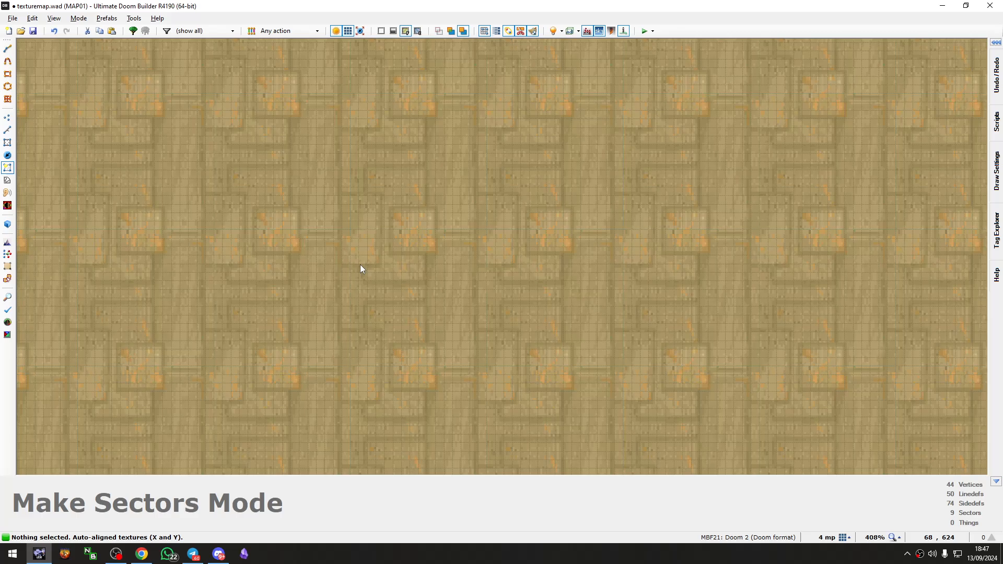
{"action": "key", "text": "d"}
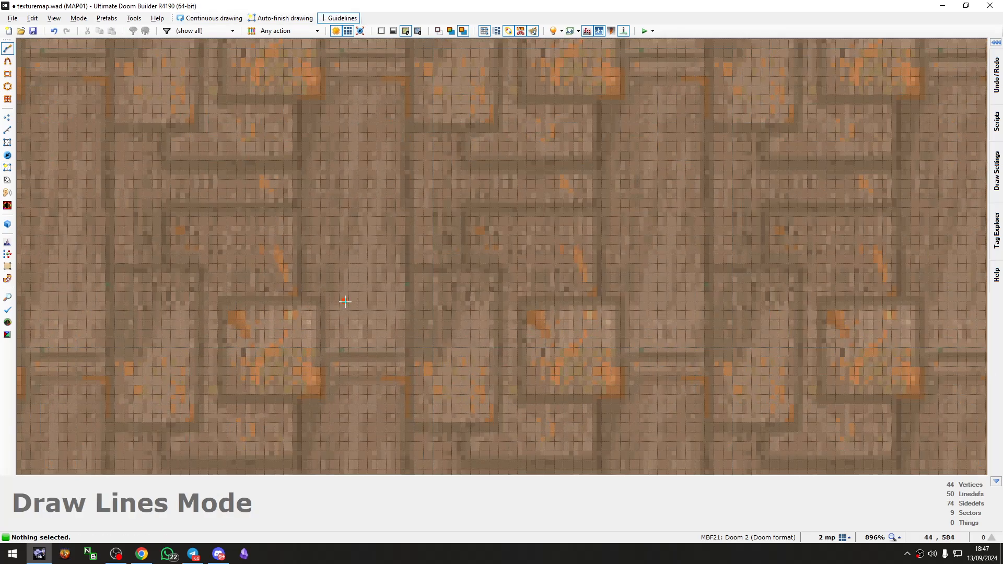
{"action": "scroll", "coordinate": [356, 231], "scroll_direction": "up", "scroll_amount": 3}
{"action": "scroll", "coordinate": [356, 232], "scroll_direction": "down", "scroll_amount": 4}
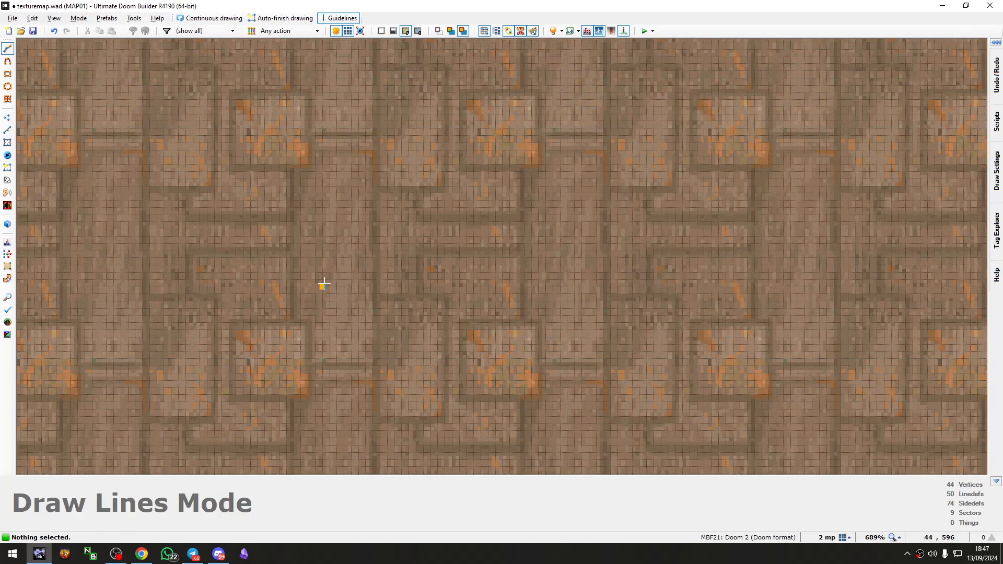
{"action": "key", "text": "shift+d"}
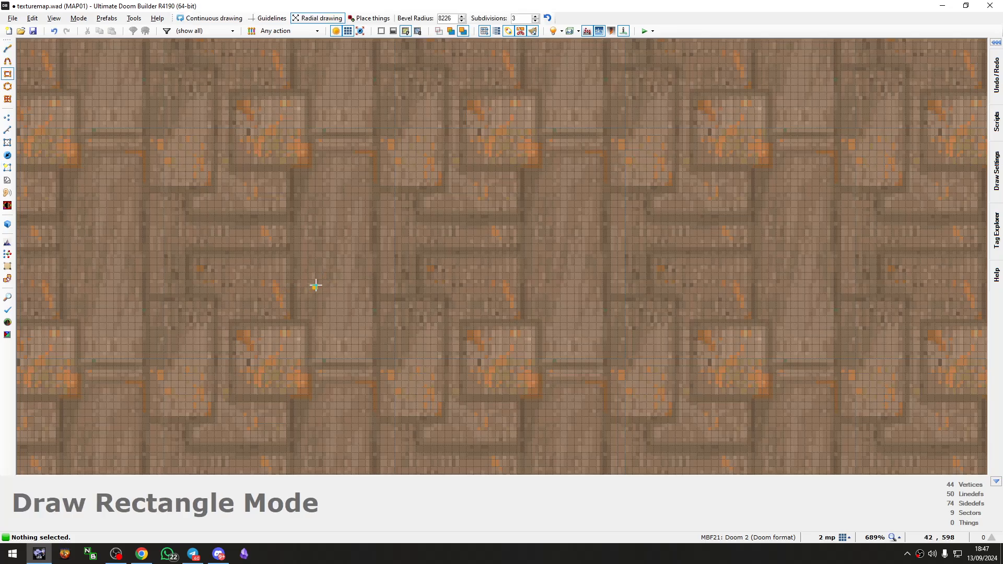
{"action": "scroll", "coordinate": [276, 278], "scroll_direction": "up", "scroll_amount": 1}
{"action": "scroll", "coordinate": [298, 201], "scroll_direction": "up", "scroll_amount": 1}
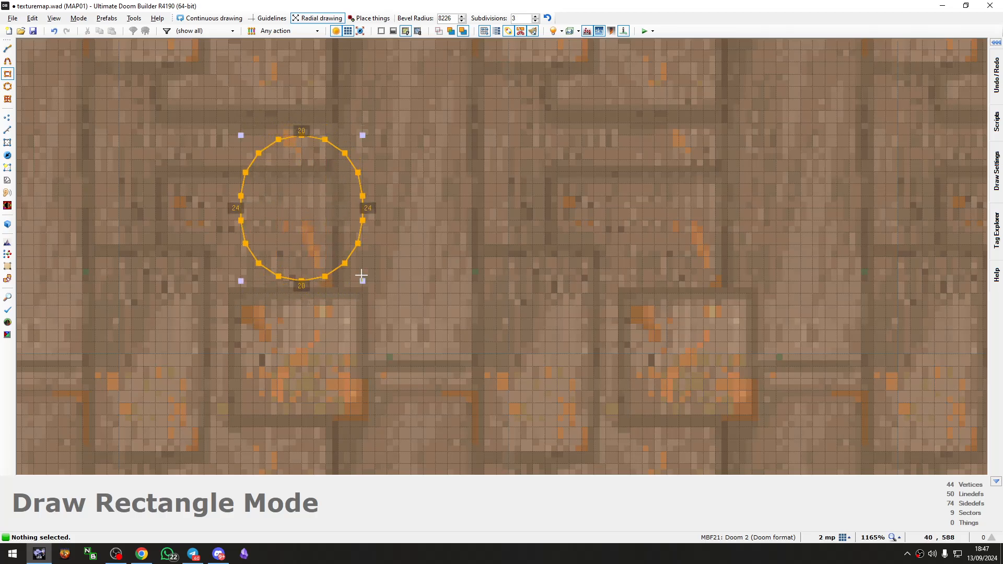
{"action": "key", "text": "m"}
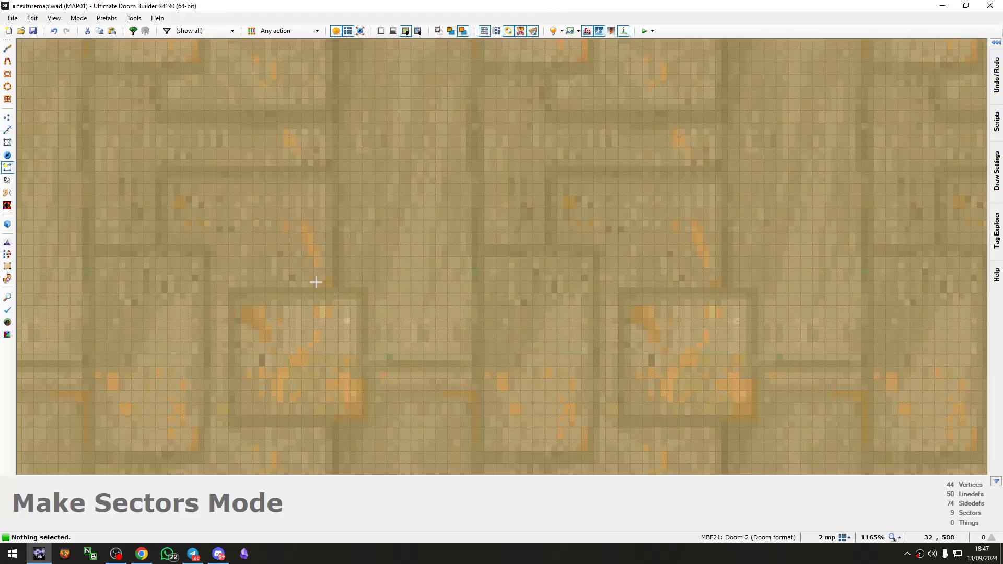
Step: Draw a small rounded outline about 8 by 12 units on the room's open floor, using radial drawing with 3 subdivisions
{"action": "key", "text": "shift+d"}
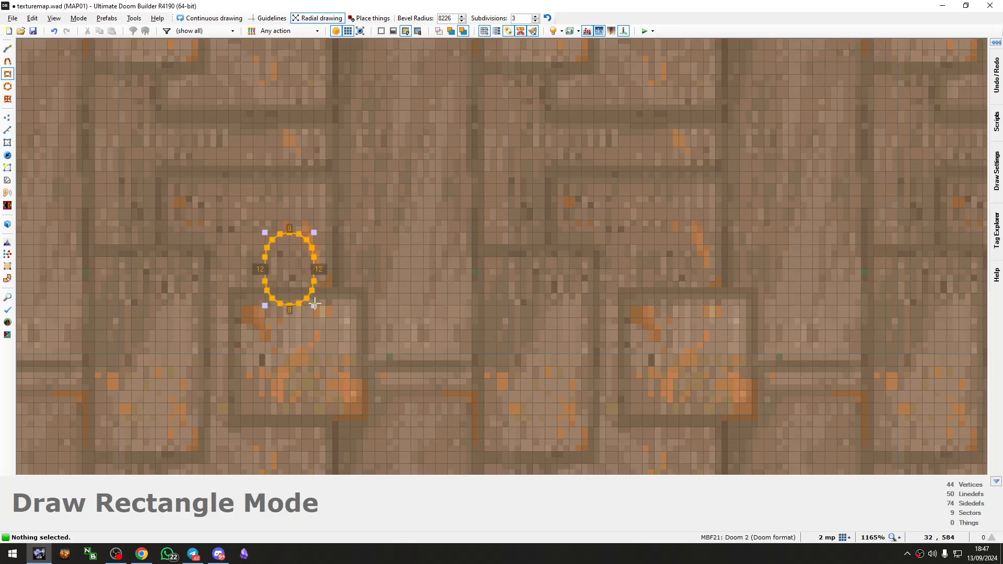
{"action": "left_click", "coordinate": [341, 314]}
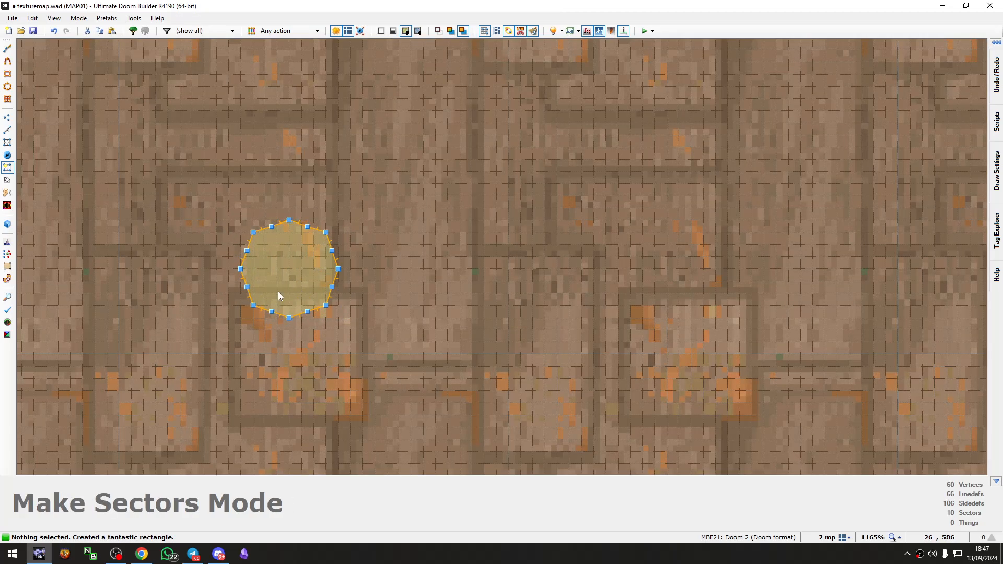
{"action": "key", "text": "l"}
{"action": "key", "text": "Delete"}
Step: Draw a circular sector about 28 units across, centred on the rusty square of the floor texture, on a 1-unit grid
{"action": "scroll", "coordinate": [485, 319], "scroll_direction": "down", "scroll_amount": 3}
{"action": "scroll", "coordinate": [485, 315], "scroll_direction": "up", "scroll_amount": 4}
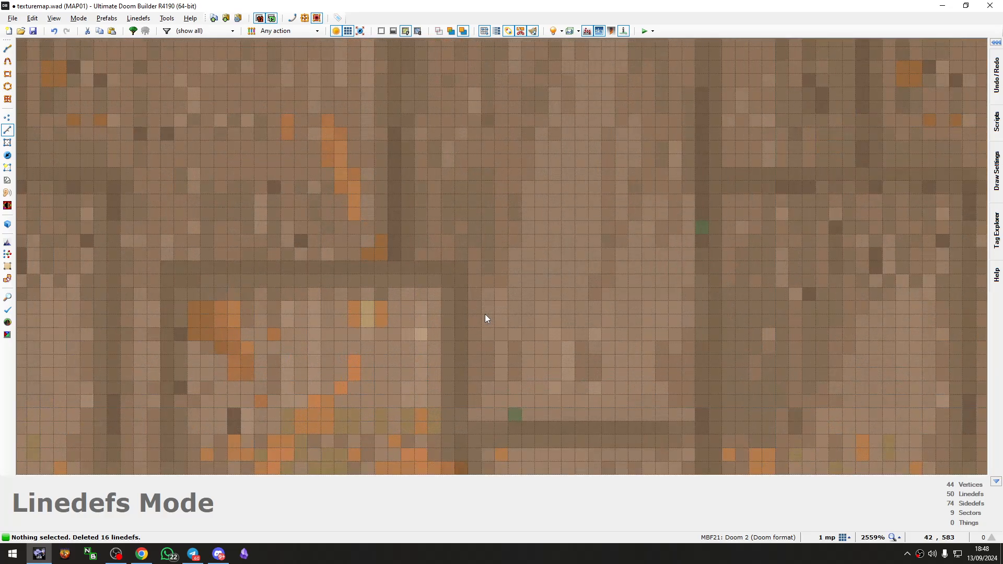
{"action": "key", "text": "shift+d"}
{"action": "scroll", "coordinate": [238, 228], "scroll_direction": "down", "scroll_amount": 3}
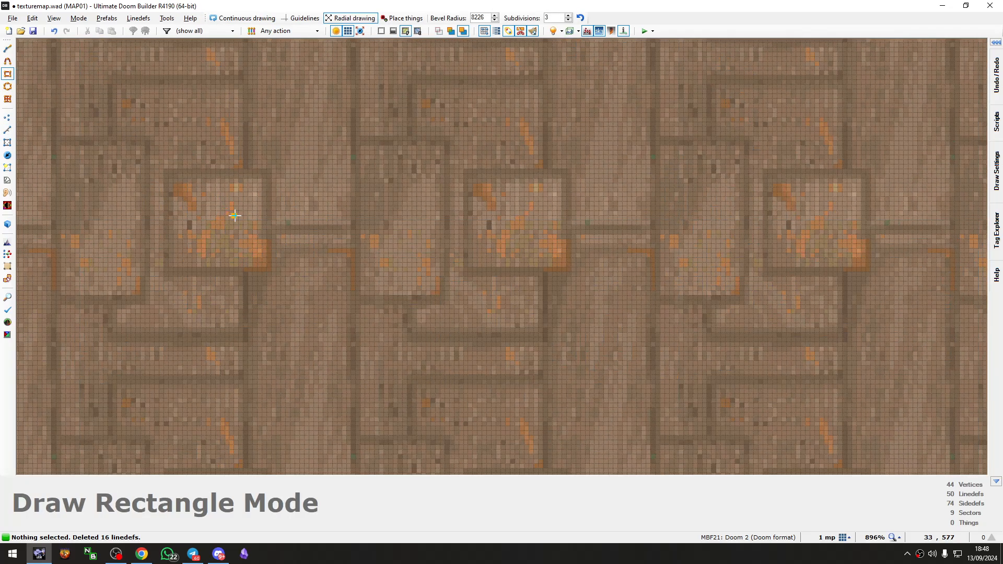
{"action": "left_click", "coordinate": [296, 282]}
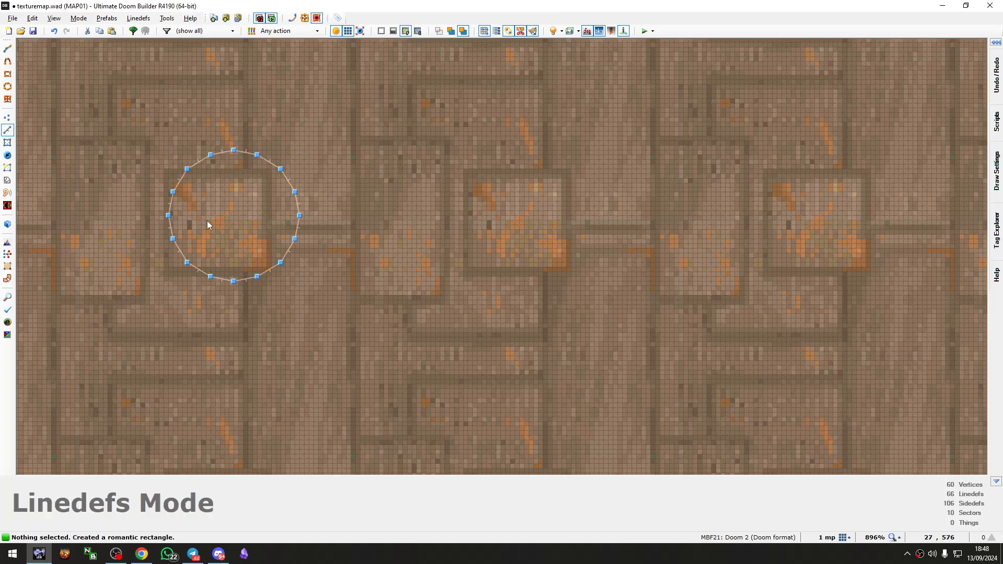
Step: Draw a larger circle about 72 by 70 units around the small circle, sharing its centre
{"action": "key", "text": "shift+d"}
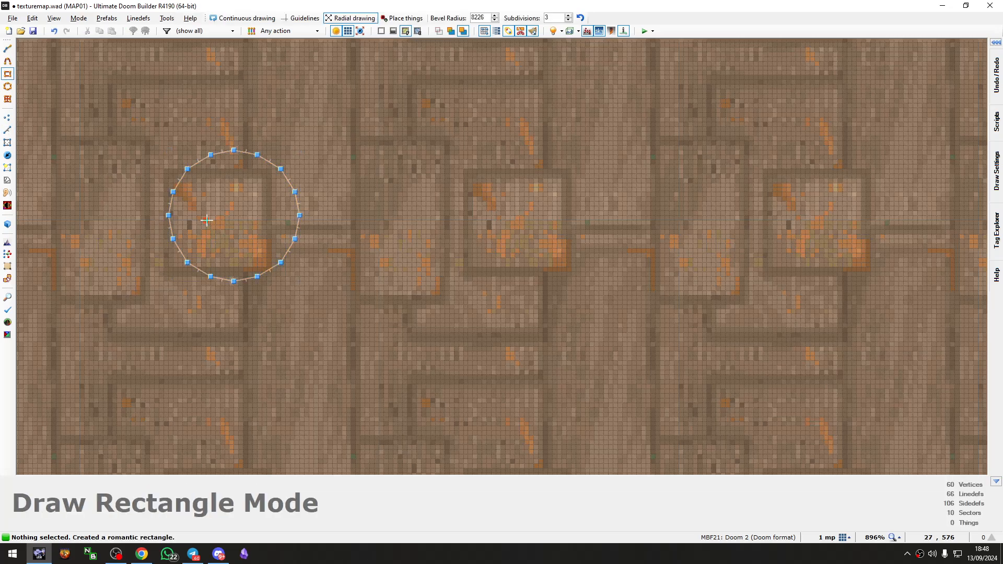
{"action": "left_click", "coordinate": [235, 215]}
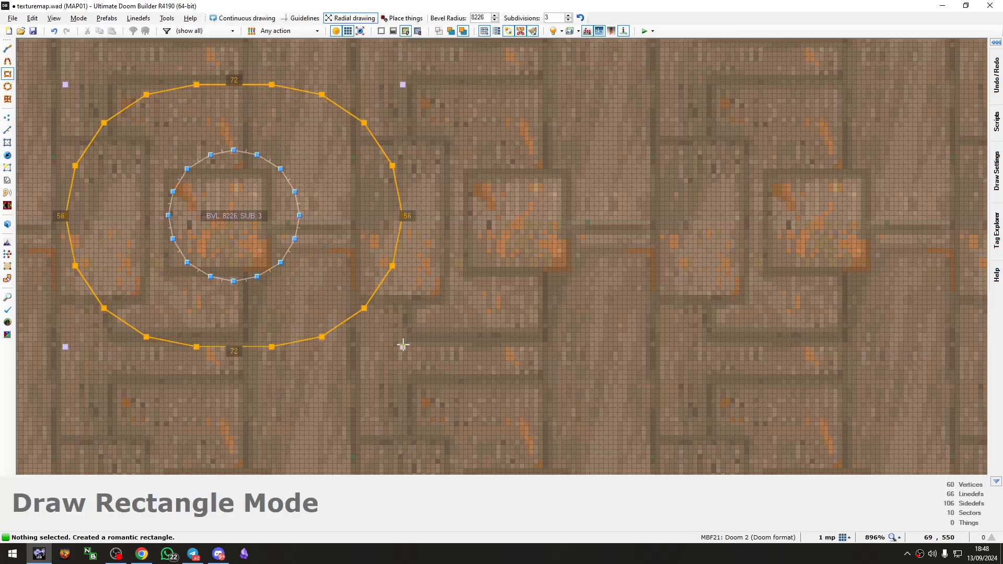
{"action": "left_click", "coordinate": [403, 380]}
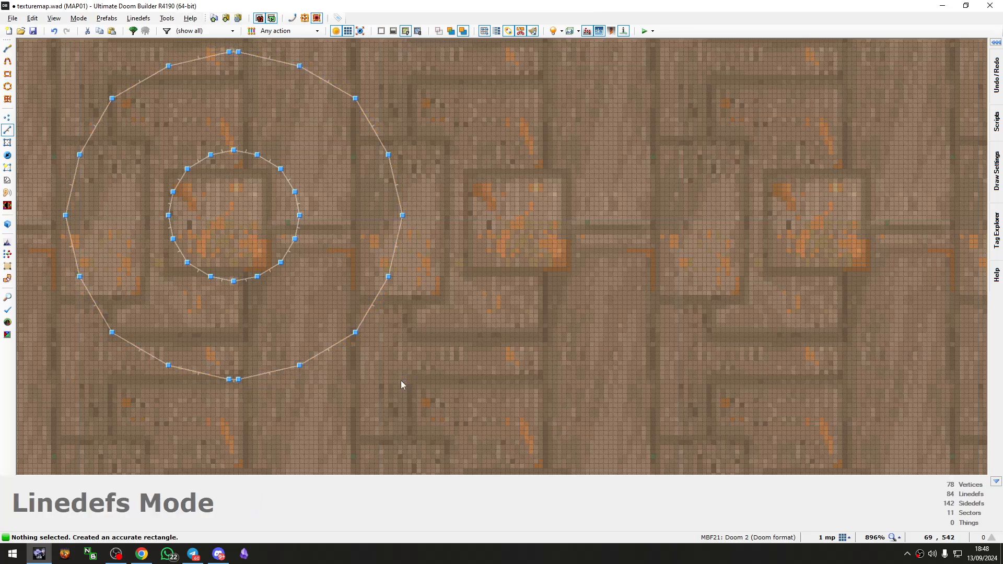
Step: In the 3D view, raise the floor of the ring between the two circles to height 16
{"action": "key", "text": "w"}
{"action": "key", "text": "s"}
{"action": "key", "text": "e"}
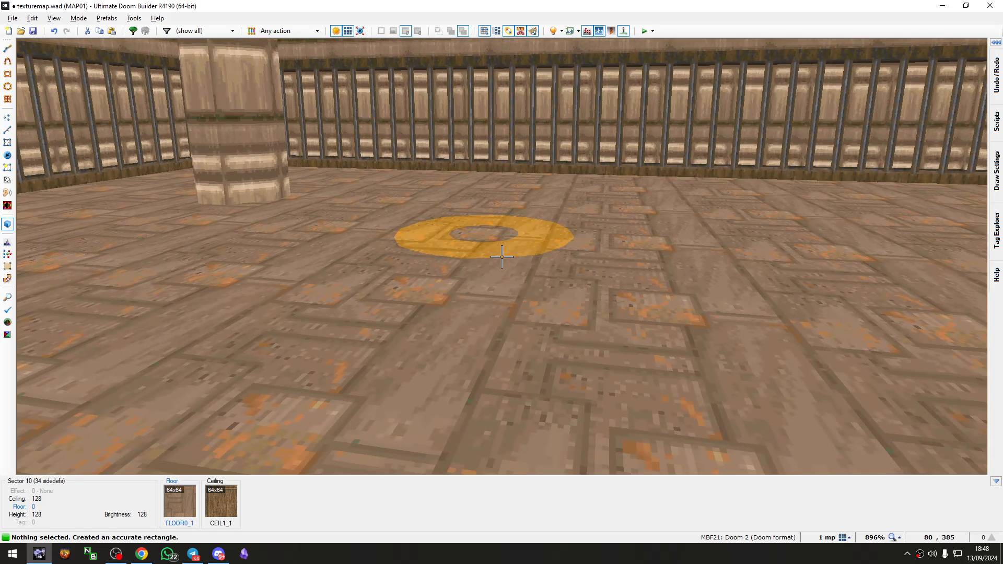
{"action": "left_click", "coordinate": [502, 257]}
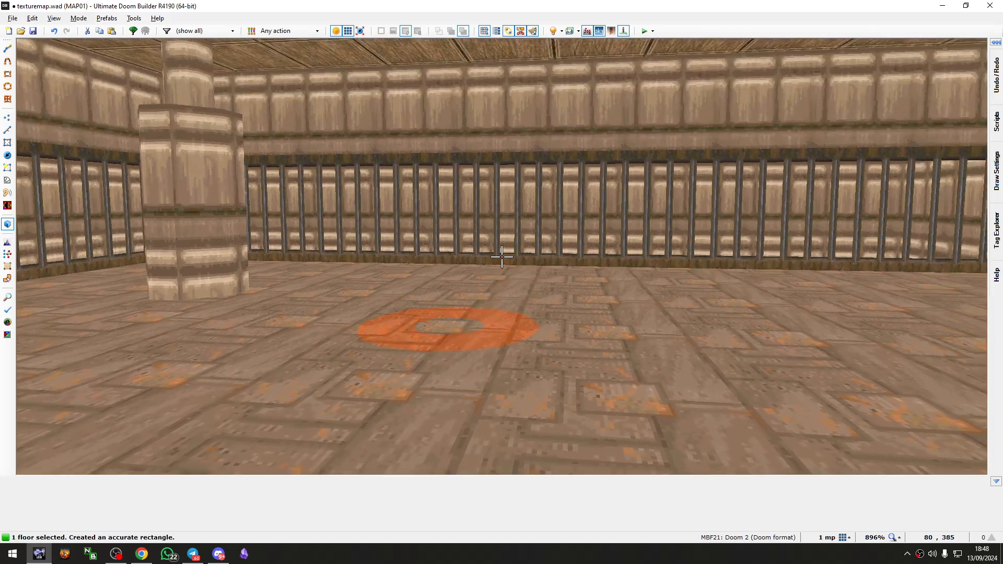
{"action": "scroll", "coordinate": [502, 257], "scroll_direction": "up", "scroll_amount": 1}
{"action": "scroll", "coordinate": [502, 256], "scroll_direction": "up", "scroll_amount": 1}
{"action": "key", "text": "c"}
{"action": "key", "text": "d"}
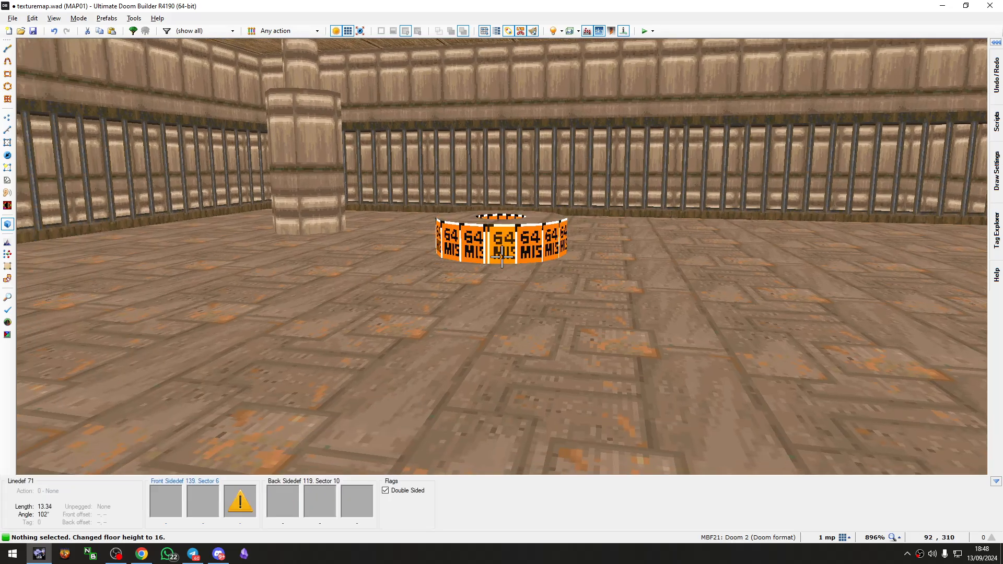
Step: Set the front and back middle textures of the ring's 18 outer linedefs to STEP4
{"action": "left_click", "coordinate": [502, 257], "text": "shift"}
{"action": "right_click", "coordinate": [496, 256]}
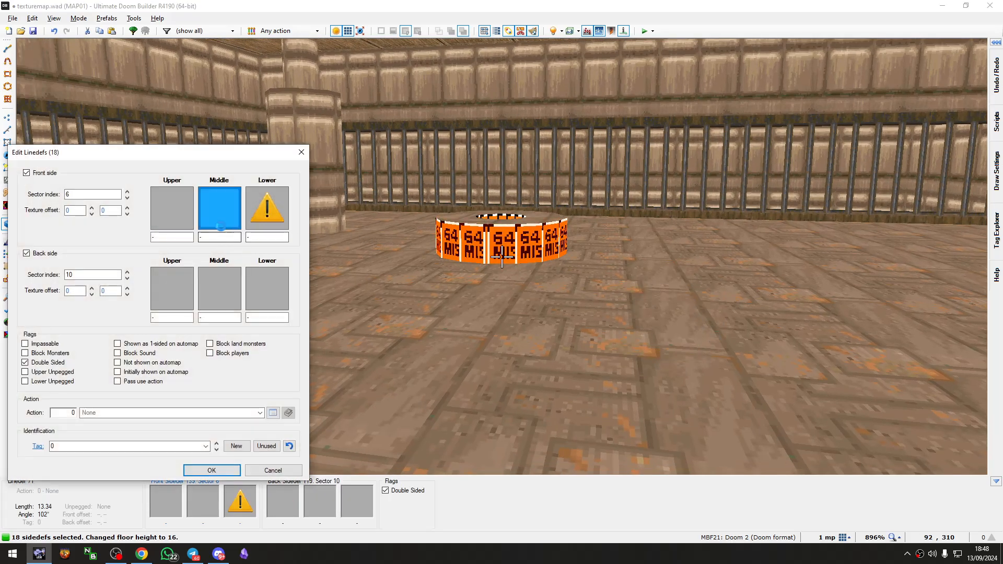
{"action": "left_click", "coordinate": [220, 226]}
{"action": "left_click", "coordinate": [402, 266]}
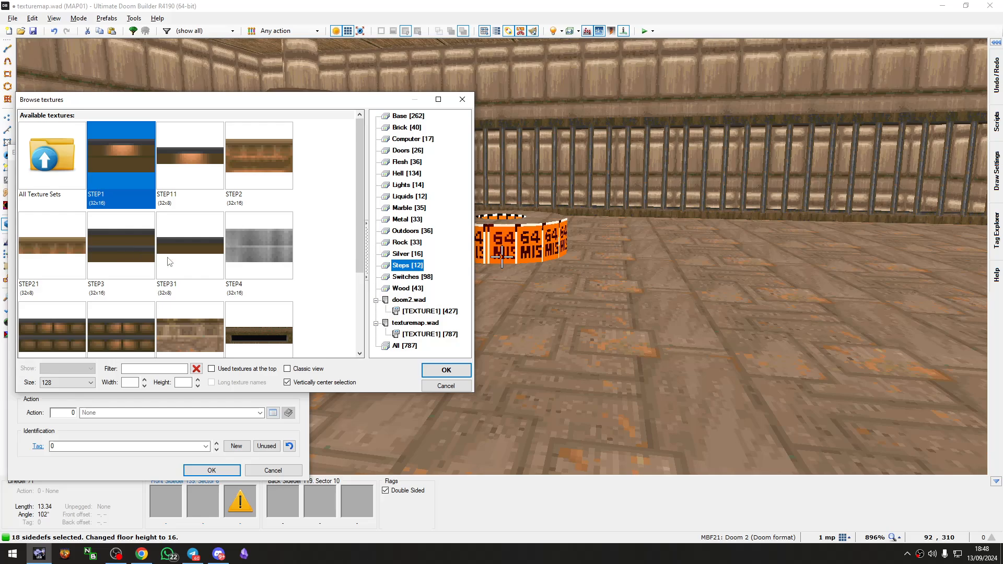
{"action": "double_click", "coordinate": [253, 262]}
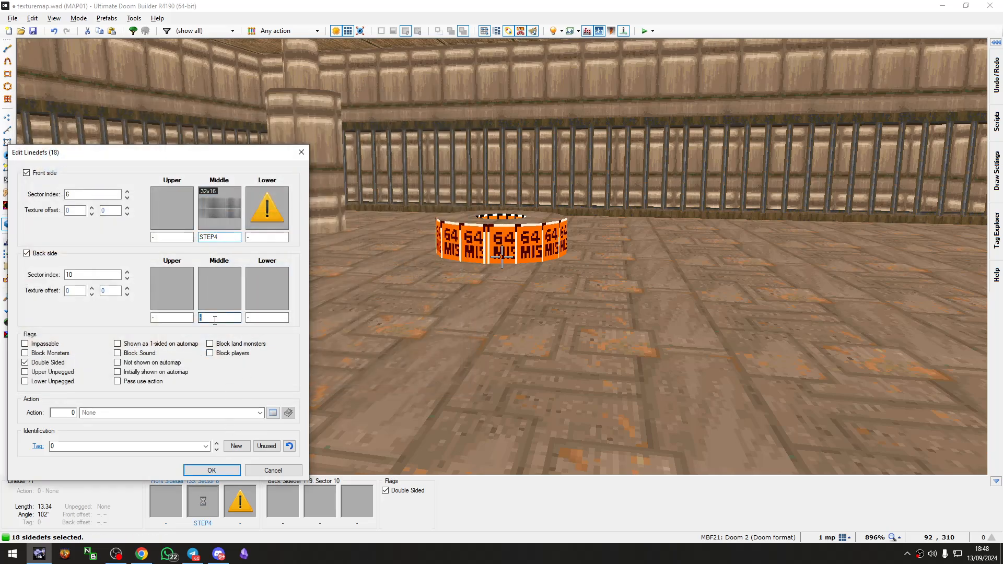
{"action": "key", "text": "c"}
{"action": "key", "text": "w"}
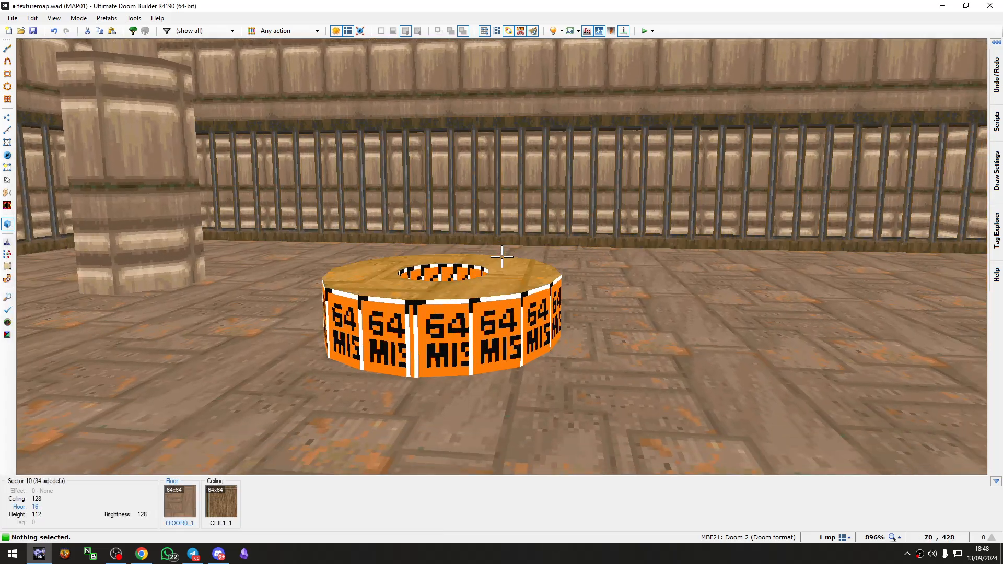
Step: Set the ring's floor height to 8 and the inner circle's floor height to 24
{"action": "scroll", "coordinate": [502, 257], "scroll_direction": "down", "scroll_amount": 2}
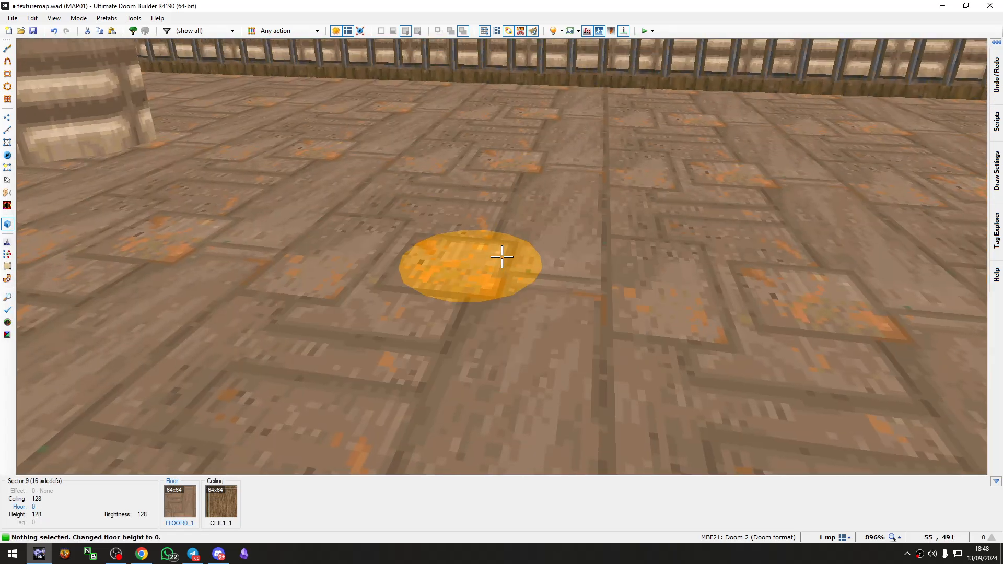
{"action": "key", "text": "s"}
{"action": "scroll", "coordinate": [501, 257], "scroll_direction": "up", "scroll_amount": 2}
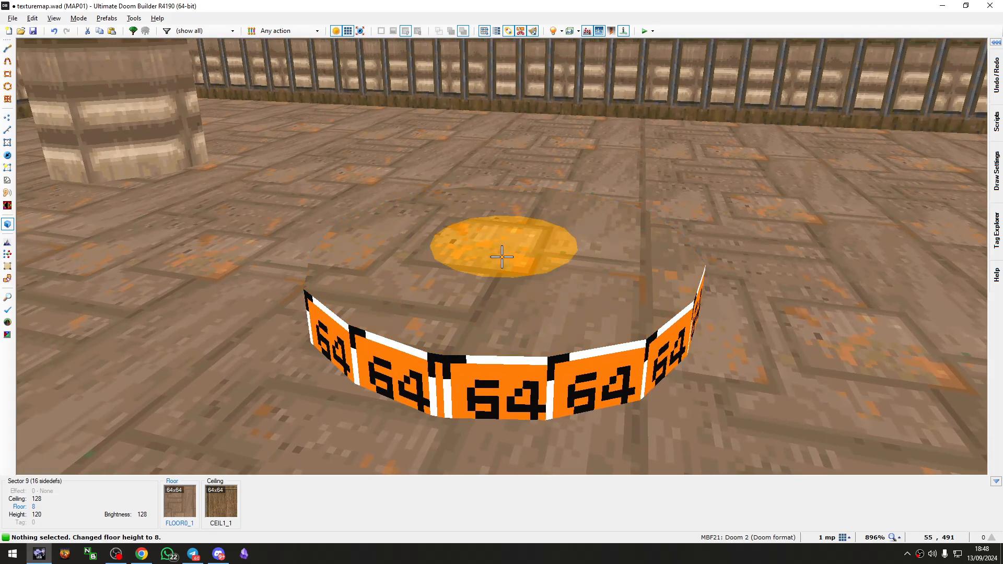
{"action": "key", "text": "c"}
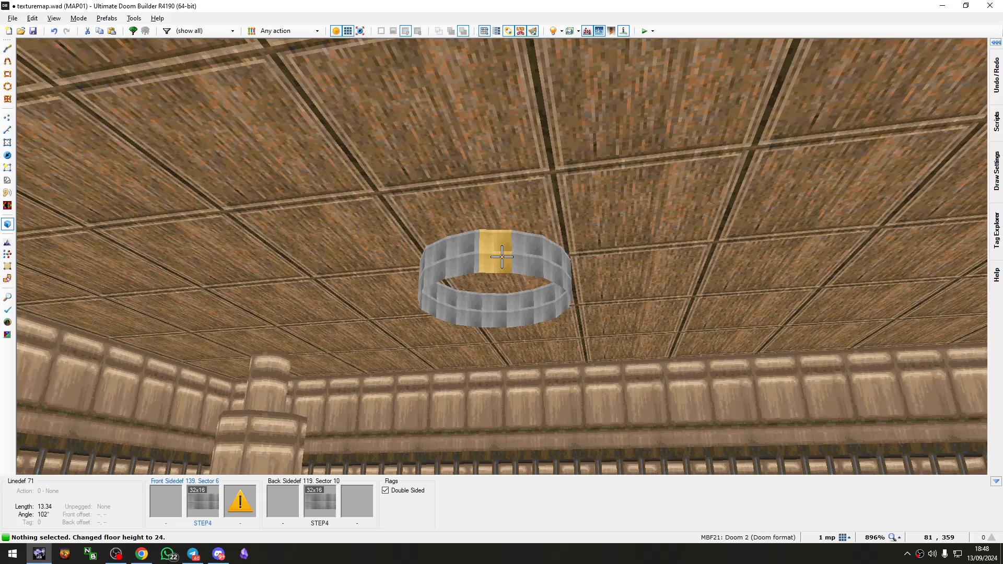
Step: Auto-align the STEP4 middle textures horizontally around the ring and shift their vertical offset to -72
{"action": "left_click", "coordinate": [501, 257], "text": "shift"}
{"action": "key", "text": "a"}
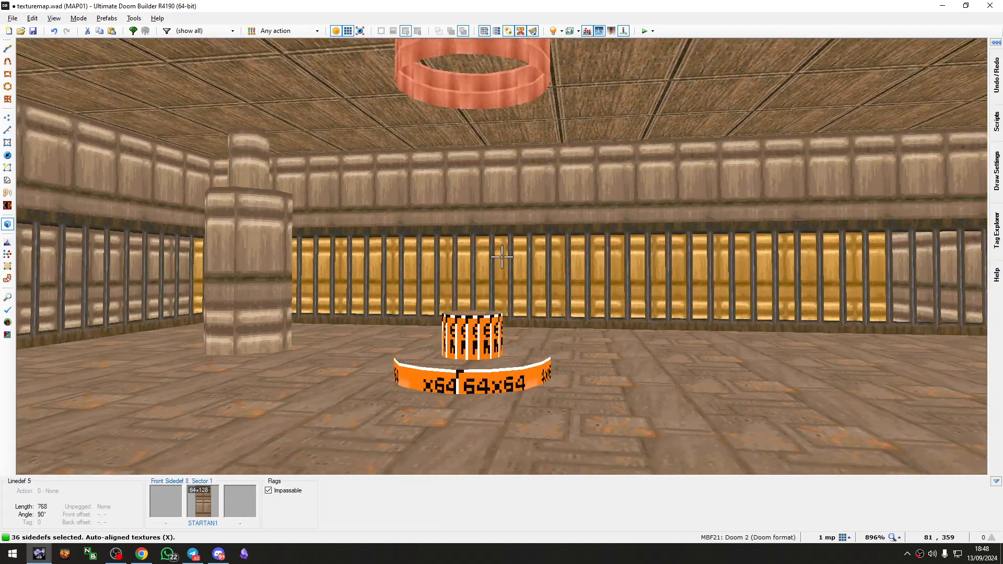
{"action": "key", "text": "d"}
{"action": "key", "text": "shift+Down"}
{"action": "key", "text": "shift+Down"}
{"action": "key", "text": "shift+Down"}
{"action": "key", "text": "shift+Down"}
{"action": "key", "text": "shift+Down"}
{"action": "key", "text": "shift+Down"}
{"action": "key", "text": "shift+Down"}
{"action": "key", "text": "shift+Down"}
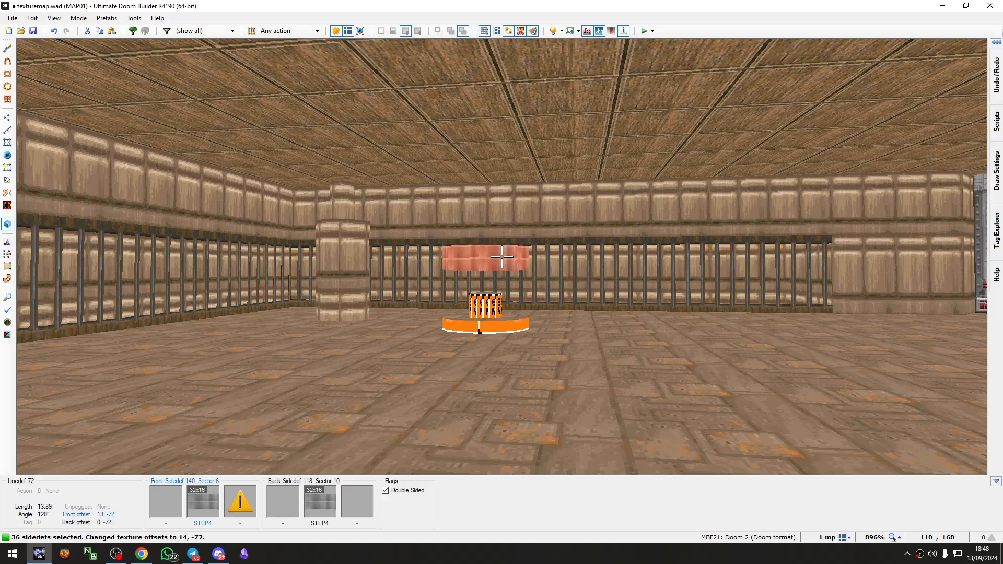
{"action": "key", "text": "c"}
Step: Raise the floor of the inner circle to height 48
{"action": "key", "text": "e"}
{"action": "left_click", "coordinate": [502, 257]}
{"action": "key", "text": "c"}
{"action": "left_click", "coordinate": [502, 257]}
{"action": "key", "text": "d"}
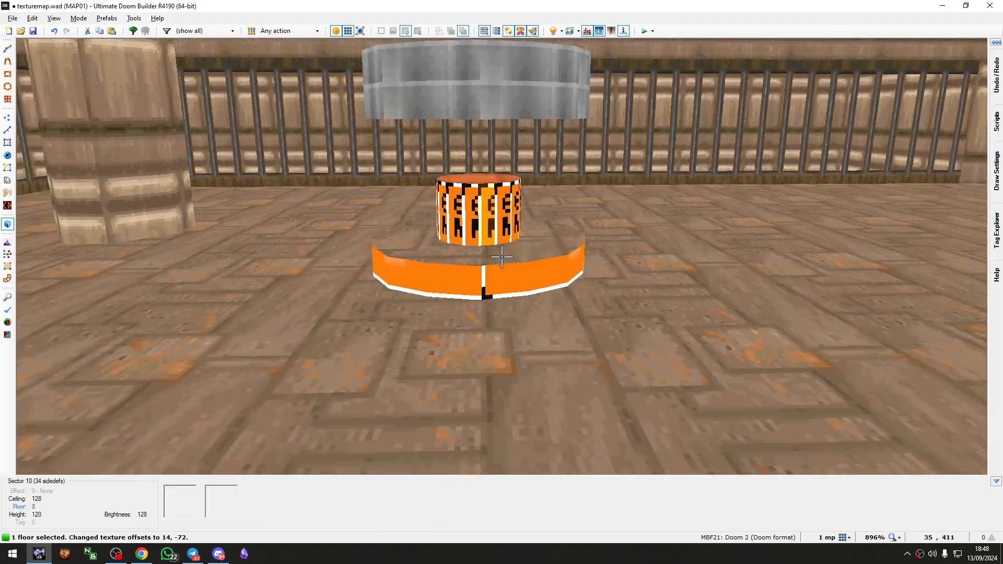
{"action": "scroll", "coordinate": [502, 257], "scroll_direction": "up", "scroll_amount": 3}
{"action": "key", "text": "d"}
{"action": "key", "text": "c"}
Step: Raise the floor of the surrounding ring to height 32
{"action": "key", "text": "e"}
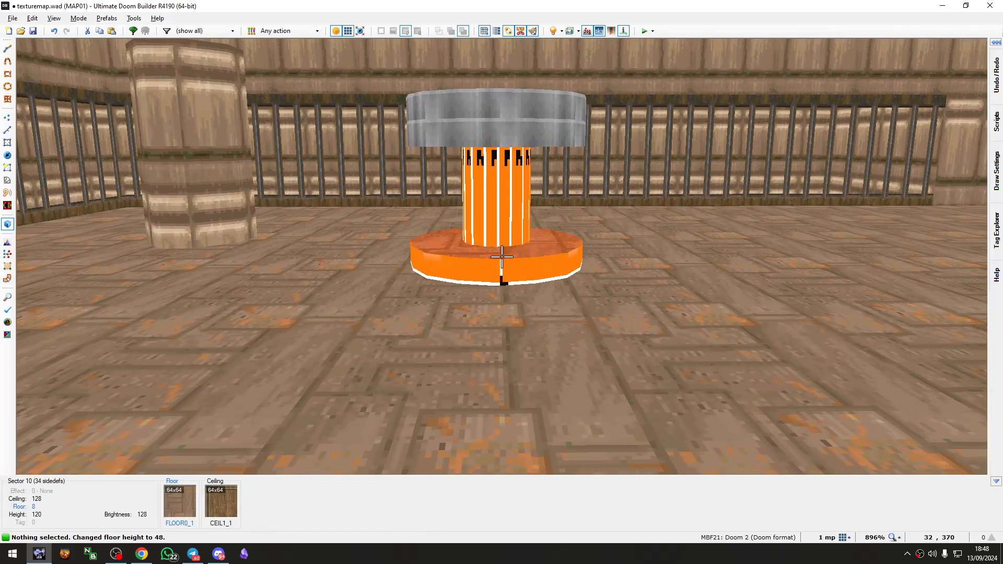
{"action": "left_click", "coordinate": [502, 257]}
{"action": "scroll", "coordinate": [502, 257], "scroll_direction": "up", "scroll_amount": 3}
{"action": "key", "text": "c"}
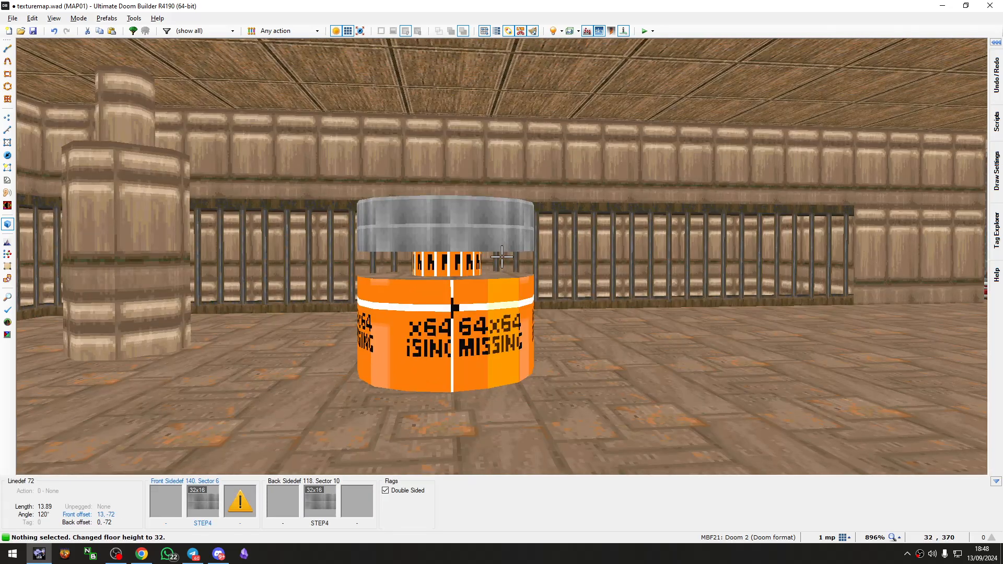
Step: Set the lower texture of the ring's 18 outer walls to SHAWN2 and auto-align it on X and Y
{"action": "key", "text": "d"}
{"action": "key", "text": "e"}
{"action": "key", "text": "ctrl+c"}
{"action": "key", "text": "d"}
{"action": "left_click", "coordinate": [502, 257], "text": "ctrl"}
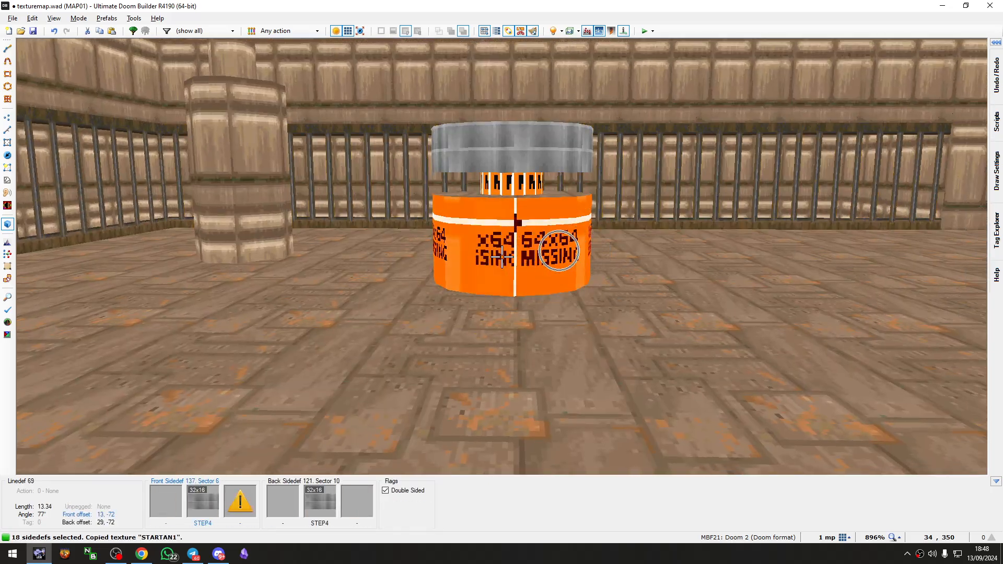
{"action": "right_click", "coordinate": [502, 257]}
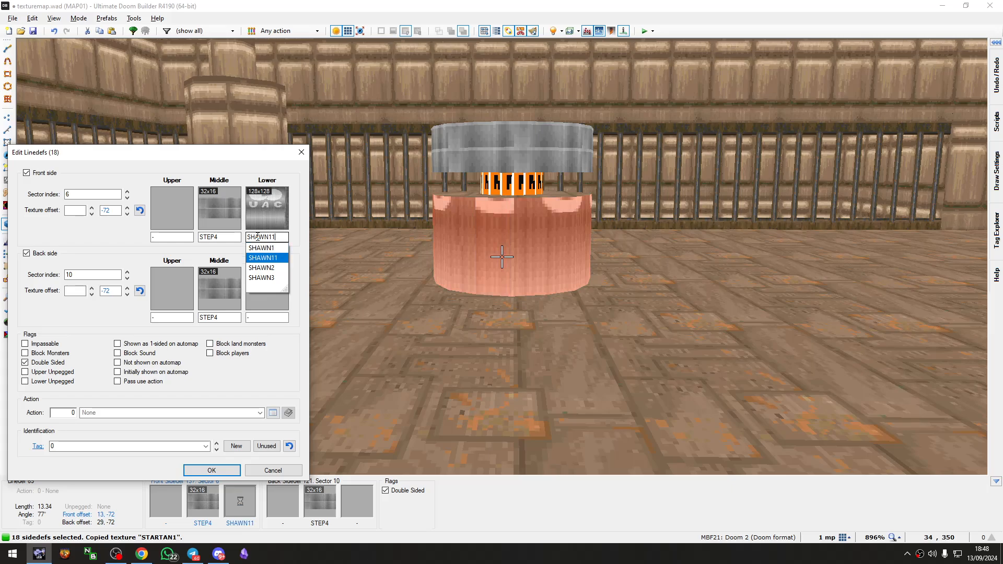
{"action": "key", "text": "Escape"}
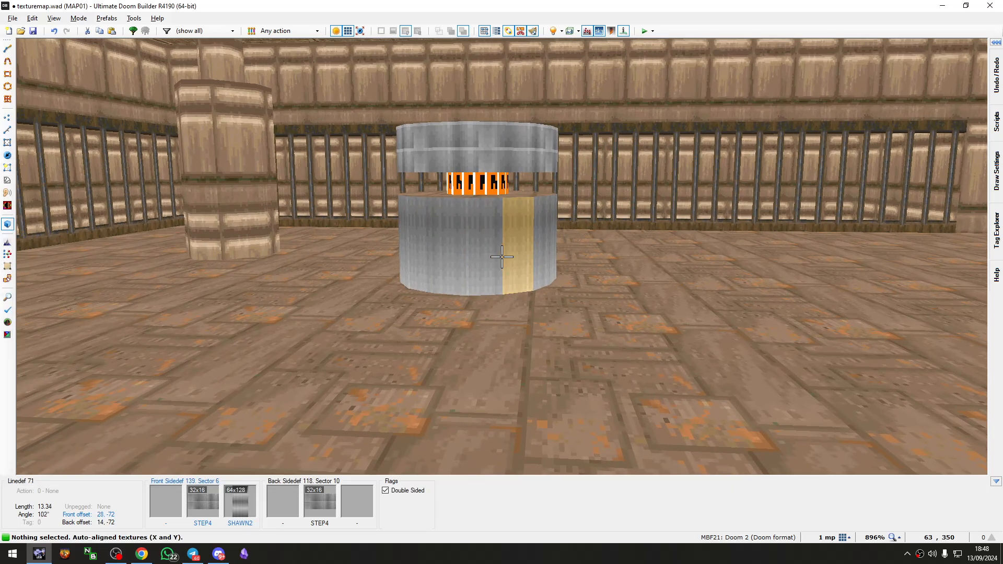
Step: Turn off full brightness, set the inner cylinder's 16 lower wall textures to LITE3, and auto-align them on X and Y
{"action": "key", "text": "ctrl+c"}
{"action": "left_click", "coordinate": [502, 257], "text": "shift"}
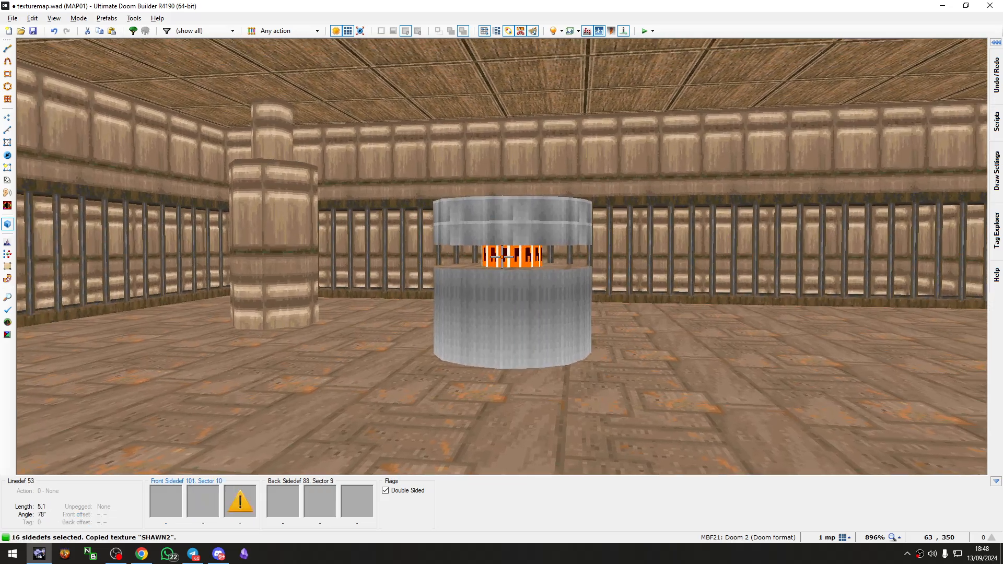
{"action": "key", "text": "b"}
{"action": "right_click", "coordinate": [502, 257]}
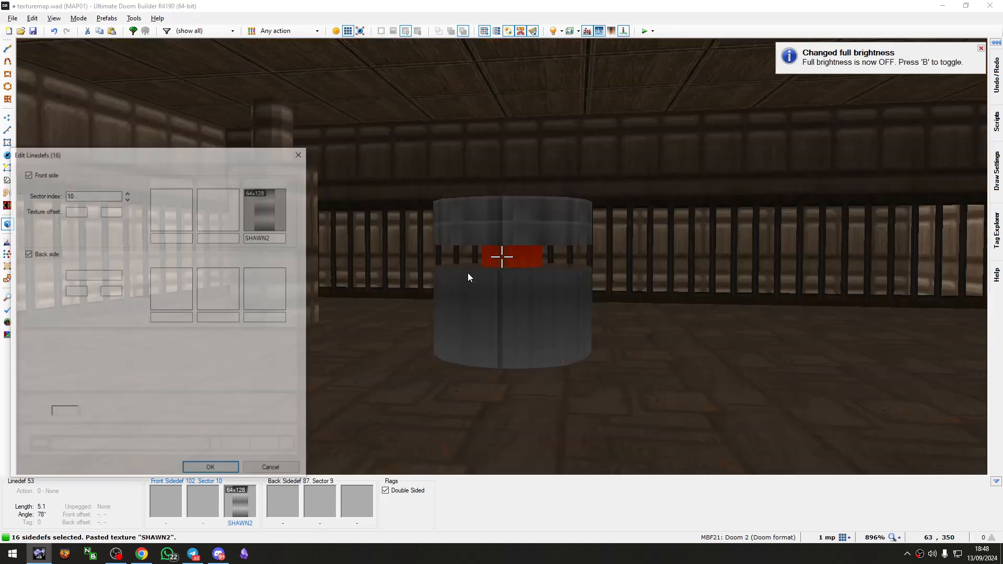
{"action": "double_click", "coordinate": [277, 237]}
{"action": "type", "text": "LIT"}
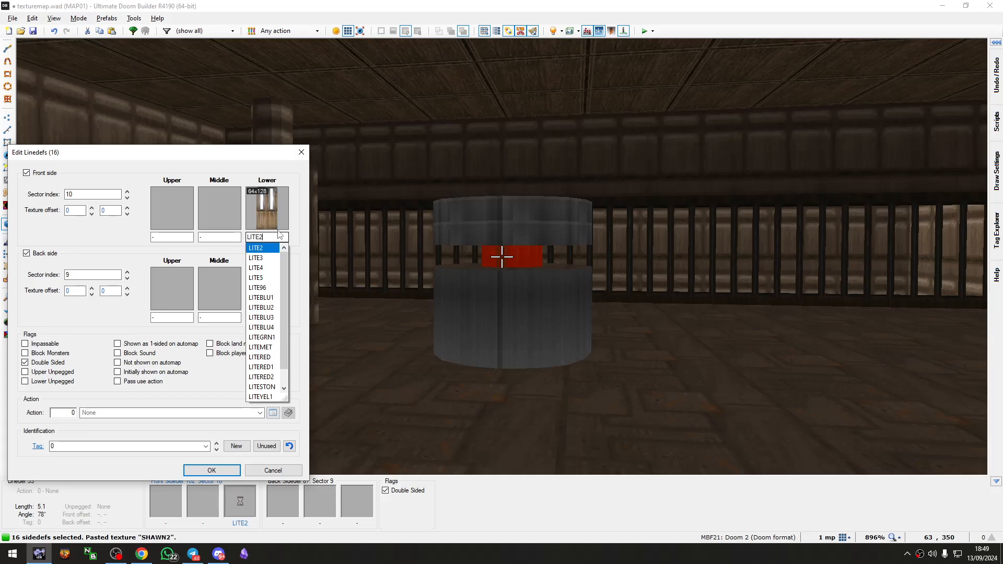
{"action": "type", "text": "E3"}
{"action": "key", "text": "Return"}
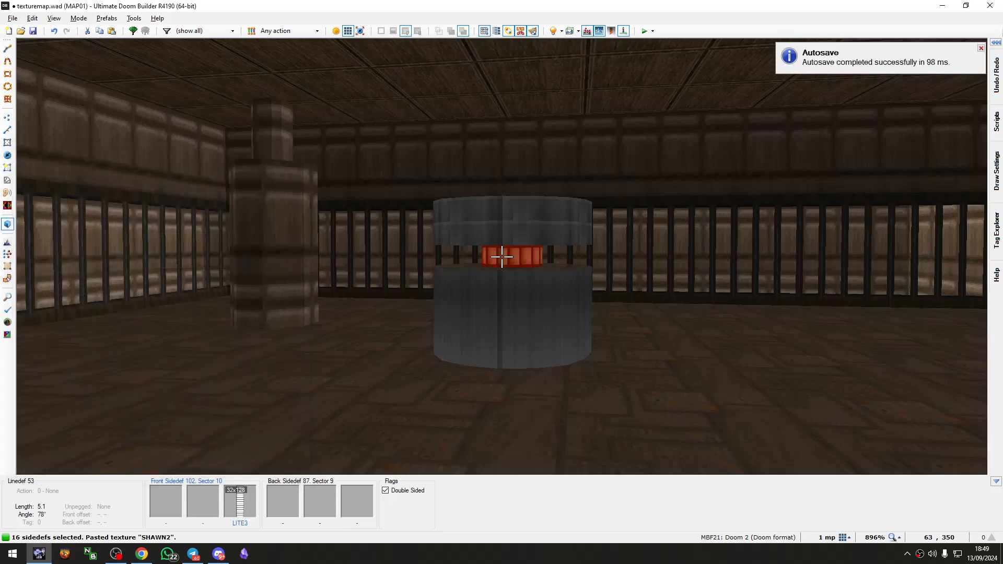
{"action": "key", "text": "s"}
{"action": "key", "text": "e"}
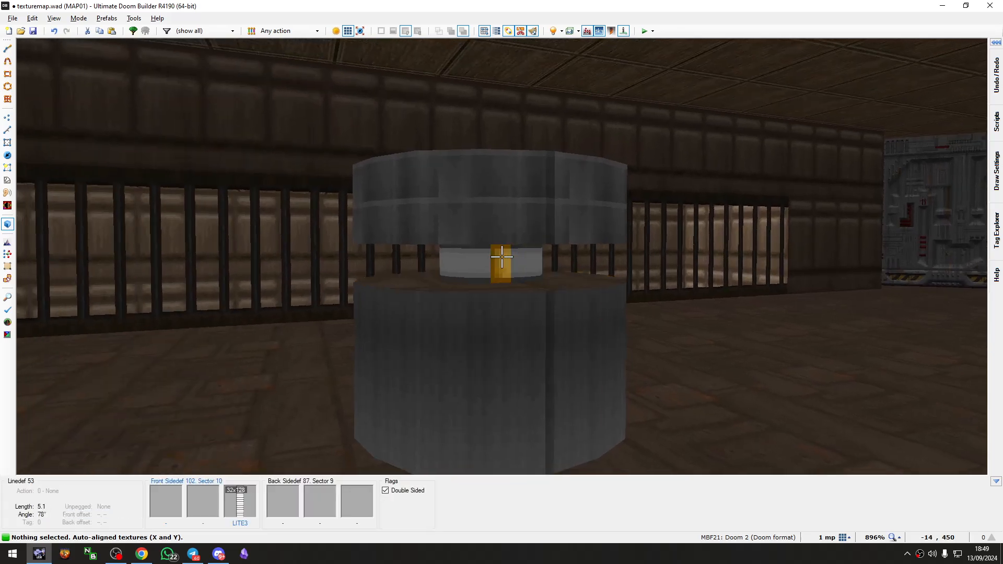
Step: Shift the horizontal texture offsets of the dark-edged LITE3 segments on the inner cylinder to 8, 11 and 8
{"action": "key", "text": "s"}
{"action": "key", "text": "f"}
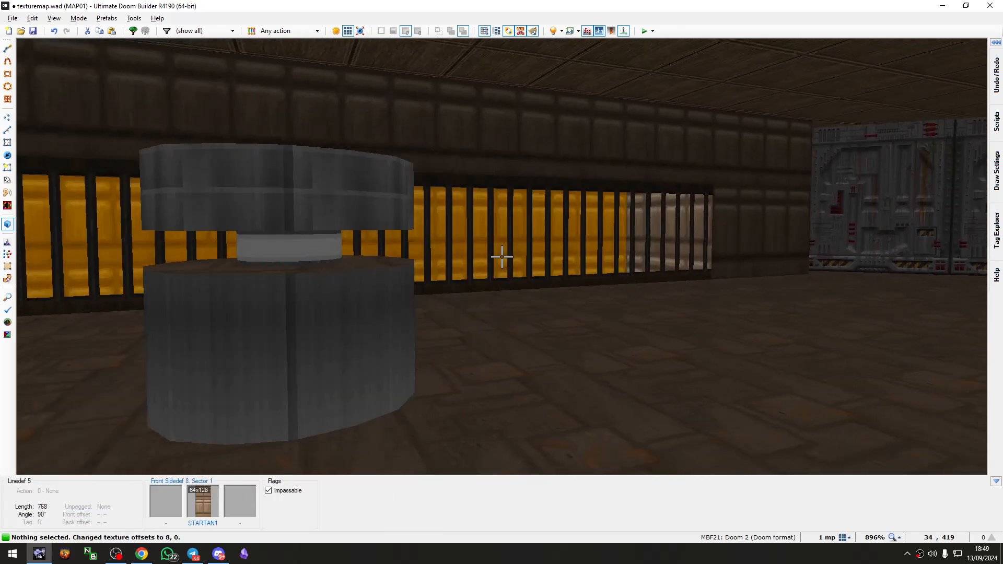
{"action": "key", "text": "e"}
{"action": "key", "text": "e"}
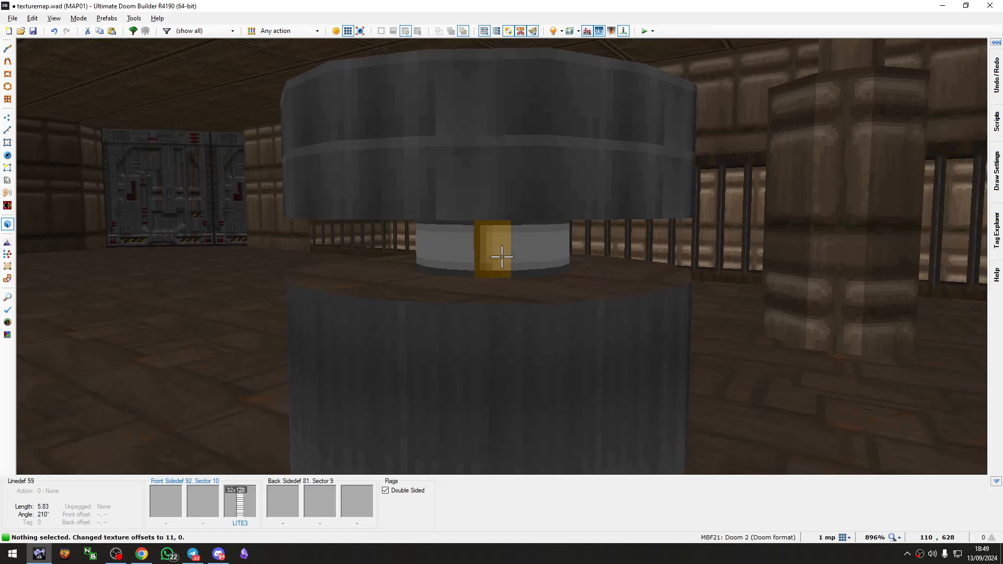
{"action": "key", "text": "f"}
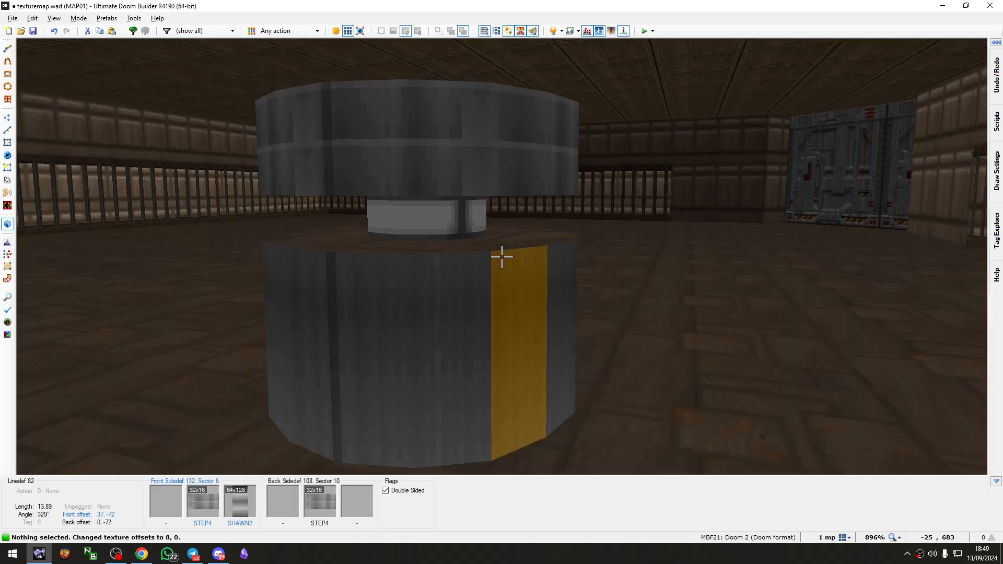
Step: Shift the horizontal texture offsets of two more dark-edged LITE3 segments on the inner cylinder to 20 and 10
{"action": "key", "text": "e"}
{"action": "left_click", "coordinate": [502, 257]}
{"action": "key", "text": "d"}
{"action": "key", "text": "f"}
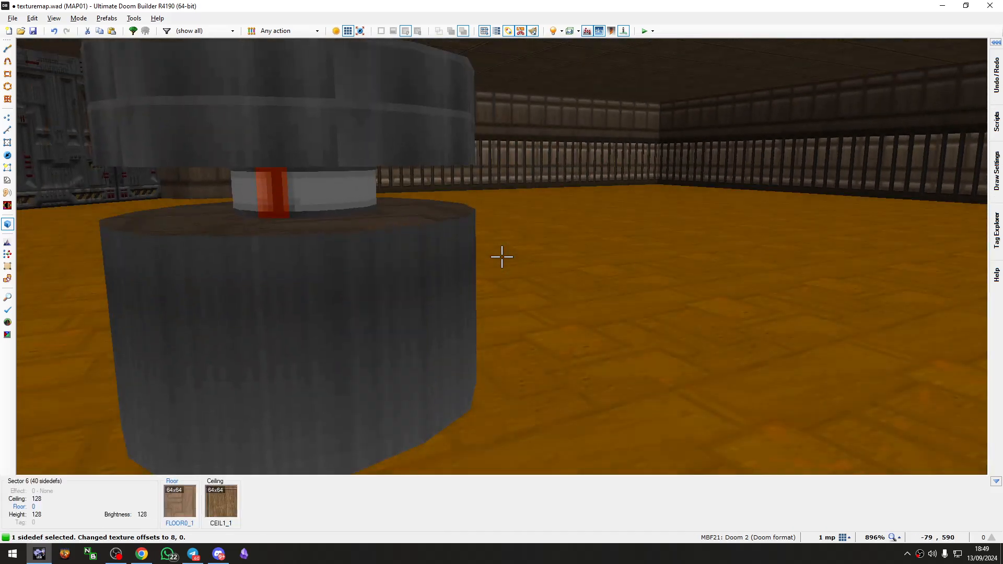
{"action": "key", "text": "shift+Right"}
{"action": "key", "text": "c"}
{"action": "key", "text": "f"}
{"action": "left_click", "coordinate": [502, 257]}
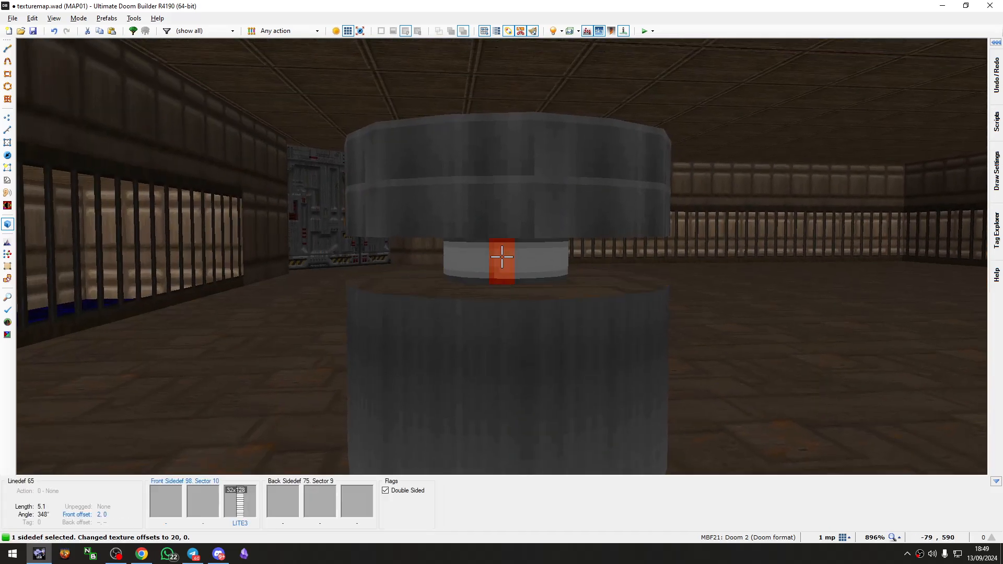
{"action": "key", "text": "shift+Left"}
{"action": "key", "text": "f"}
{"action": "key", "text": "c"}
{"action": "key", "text": "d"}
{"action": "key", "text": "f"}
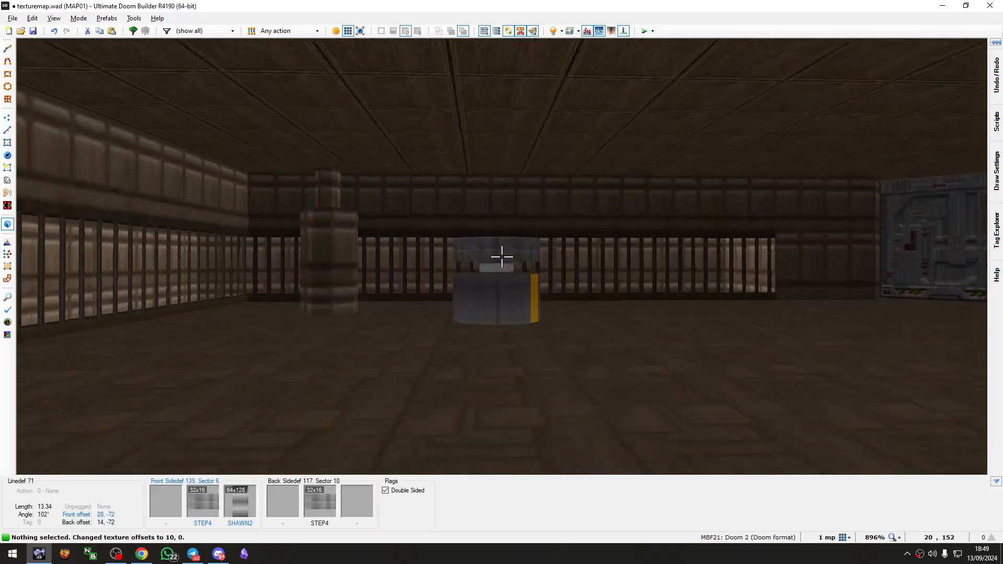
Step: Merge the two end vertices of the 2-unit line at the south end of the outer circle into one vertex at 33, 542
{"action": "key", "text": "e"}
{"action": "key", "text": "f"}
{"action": "key", "text": "b"}
{"action": "key", "text": "e"}
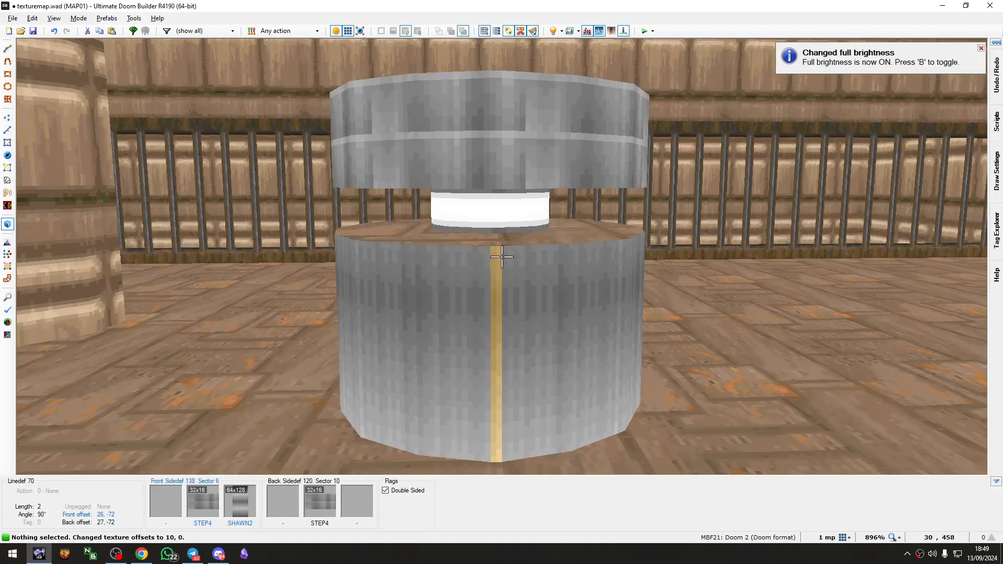
{"action": "key", "text": "b"}
{"action": "key", "text": "q"}
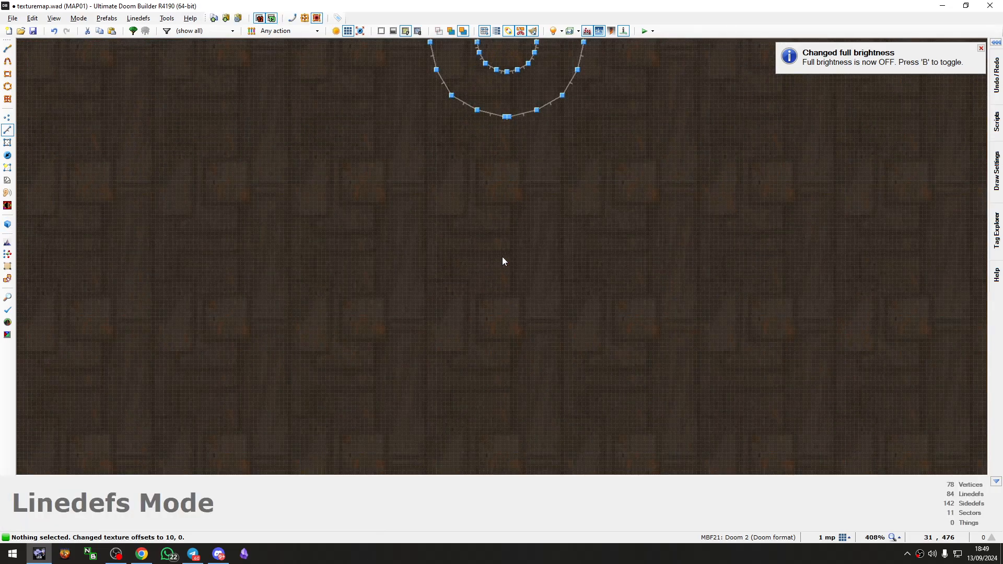
{"action": "scroll", "coordinate": [470, 197], "scroll_direction": "up", "scroll_amount": 15}
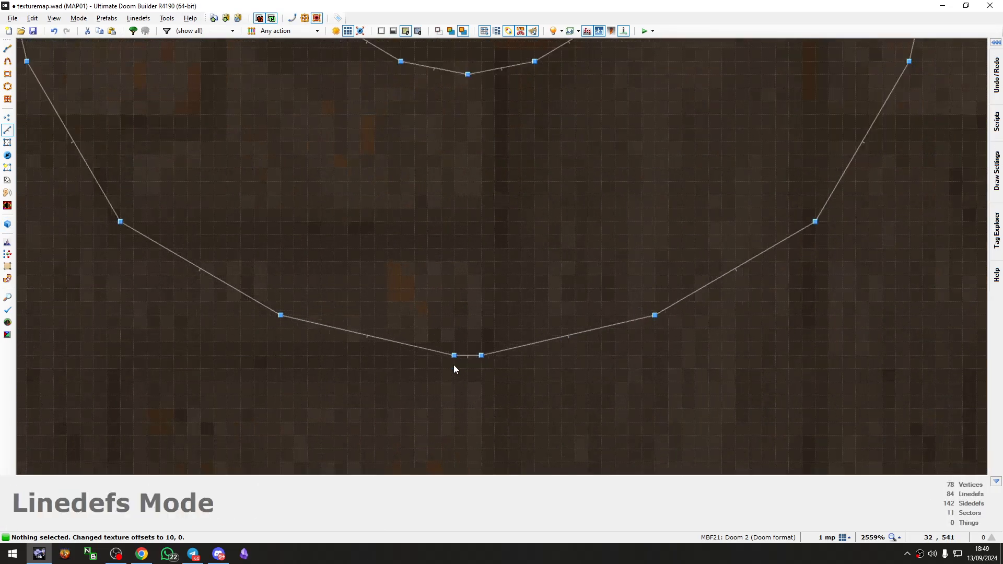
{"action": "key", "text": "v"}
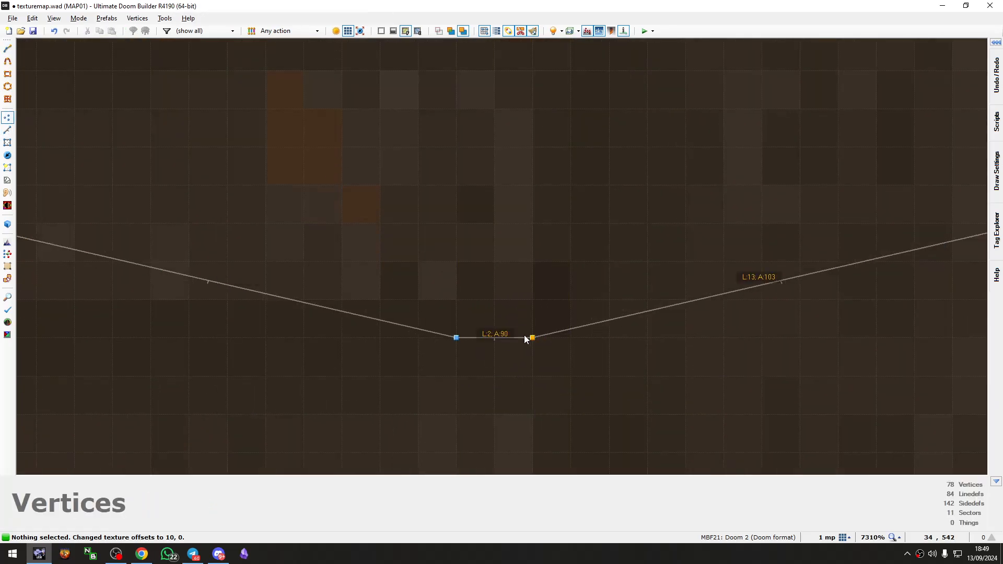
{"action": "scroll", "coordinate": [504, 340], "scroll_direction": "down", "scroll_amount": 10}
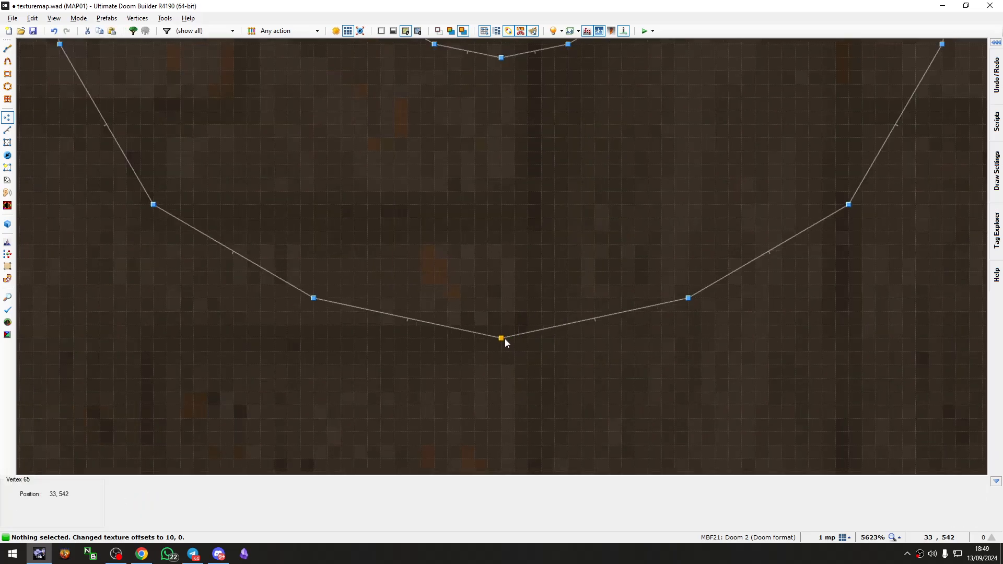
Step: Merge the two end vertices of the short line at the north end of the outer circle into a single centred vertex
{"action": "scroll", "coordinate": [493, 349], "scroll_direction": "down", "scroll_amount": 3}
{"action": "scroll", "coordinate": [500, 209], "scroll_direction": "up", "scroll_amount": 10}
{"action": "right_click", "coordinate": [443, 281]}
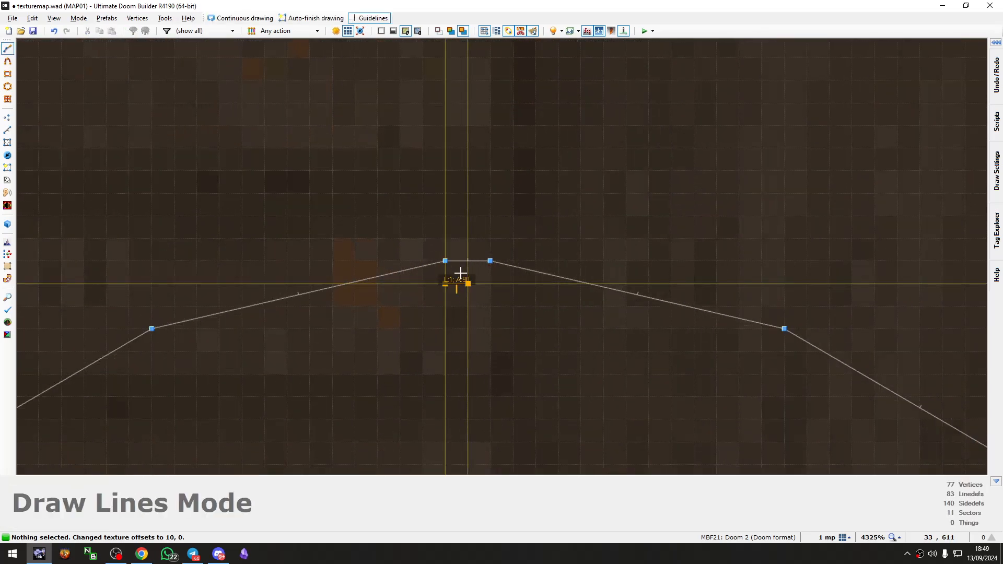
{"action": "key", "text": "Escape"}
{"action": "scroll", "coordinate": [483, 130], "scroll_direction": "down", "scroll_amount": 12}
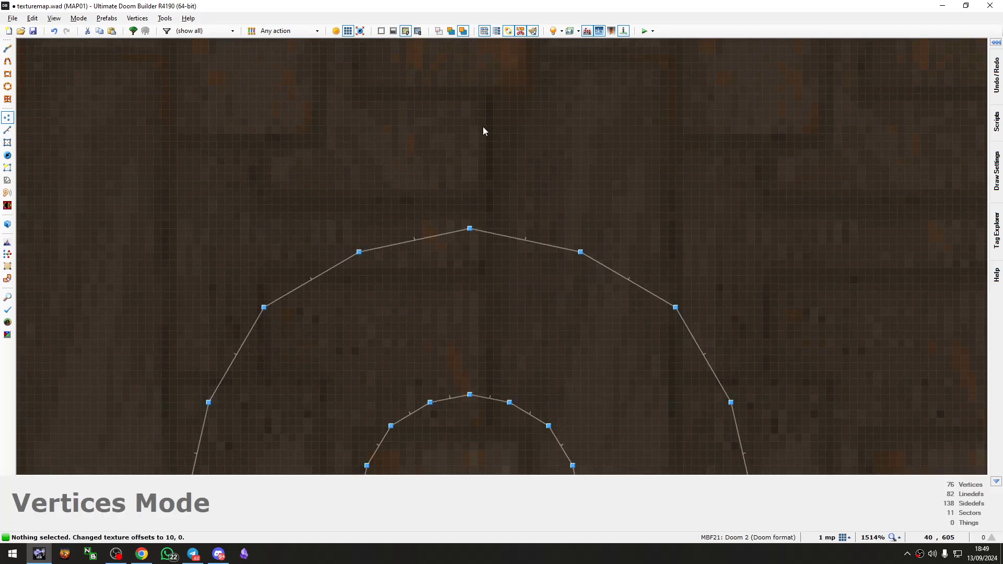
Step: Raise the brightness of the ring sector on top of the pedestal to 256 and return to the 2D map
{"action": "key", "text": "w"}
{"action": "key", "text": "s"}
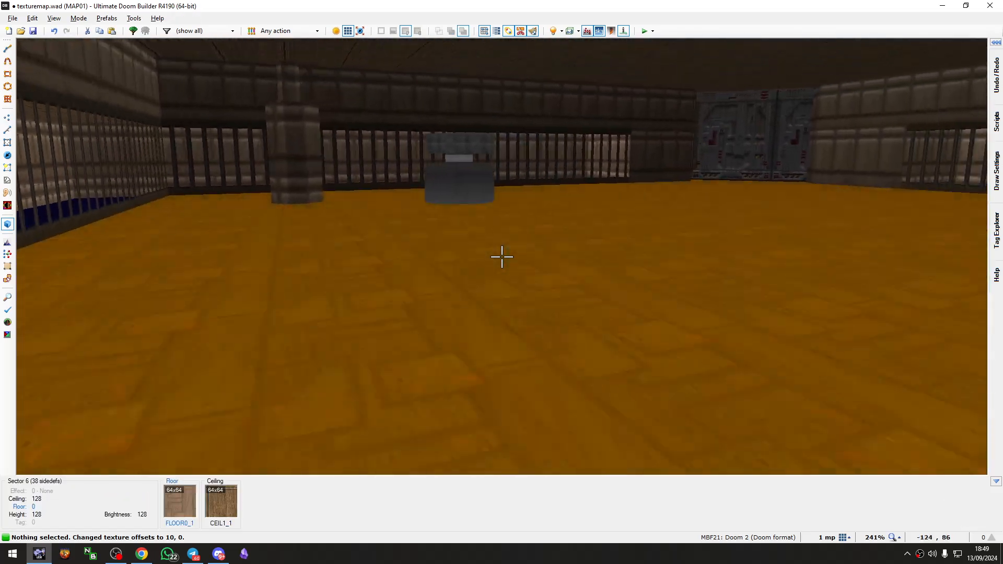
{"action": "key", "text": "b"}
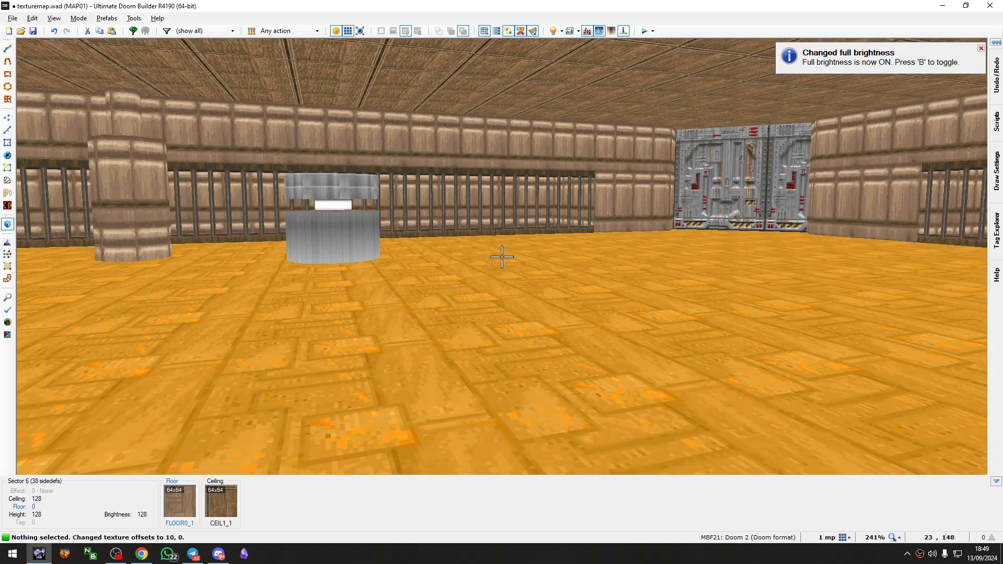
{"action": "key", "text": "b"}
{"action": "key", "text": "w"}
{"action": "scroll", "coordinate": [502, 257], "scroll_direction": "up", "scroll_amount": 8, "text": "ctrl"}
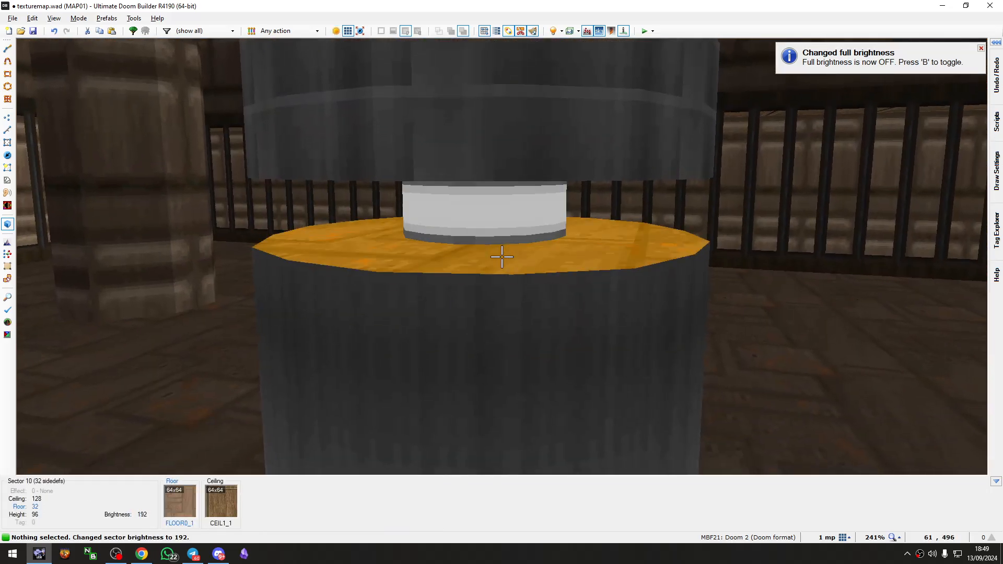
{"action": "key", "text": "s"}
{"action": "key", "text": "q"}
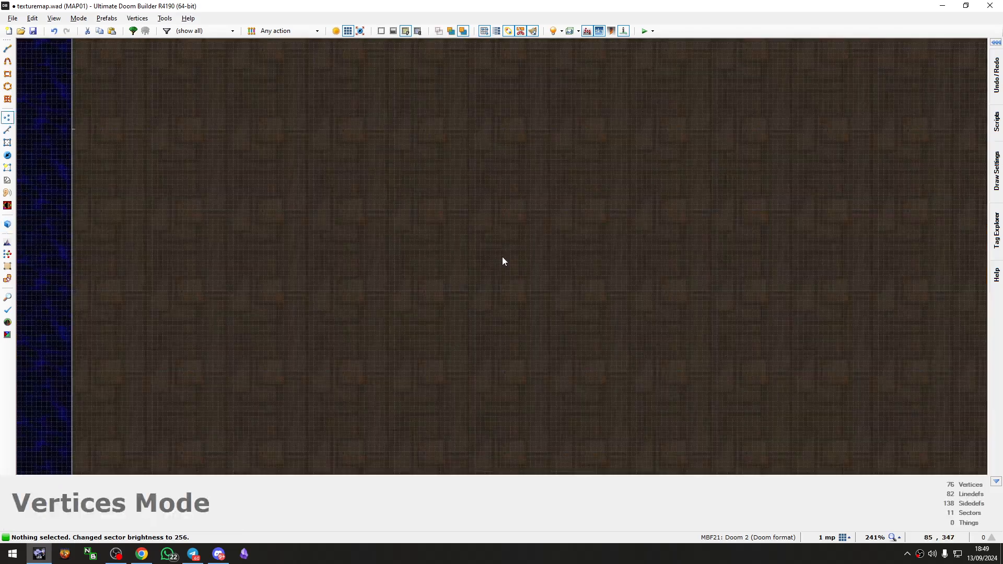
{"action": "key", "text": "ctrl+shift+d"}
{"action": "scroll", "coordinate": [469, 122], "scroll_direction": "up", "scroll_amount": 7}
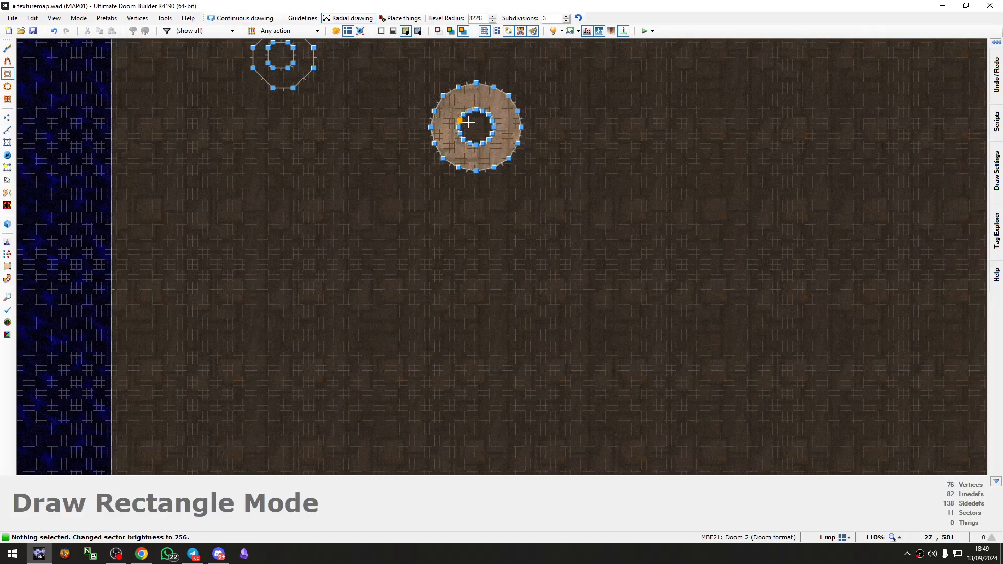
{"action": "scroll", "coordinate": [486, 130], "scroll_direction": "up", "scroll_amount": 2}
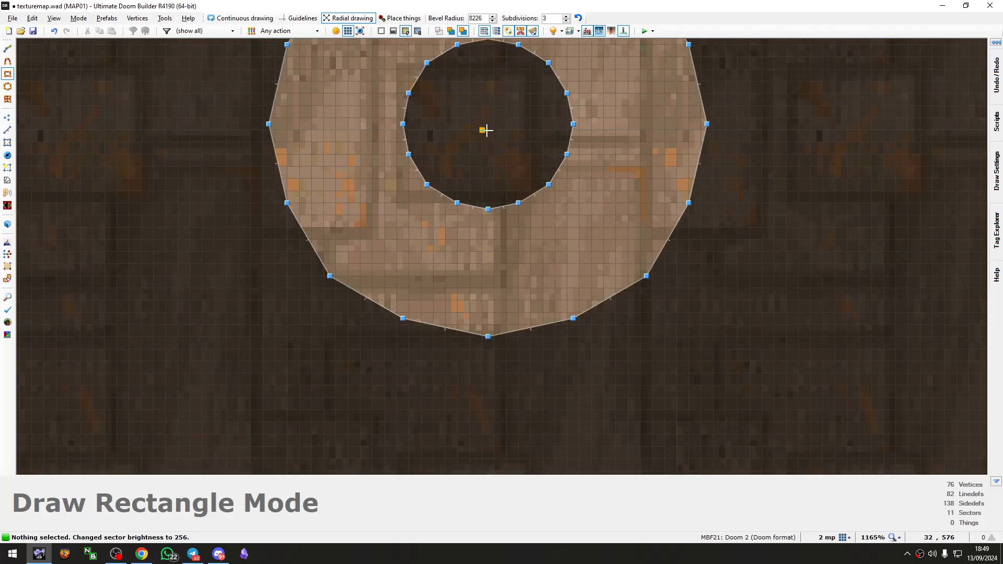
{"action": "scroll", "coordinate": [459, 180], "scroll_direction": "up", "scroll_amount": 1}
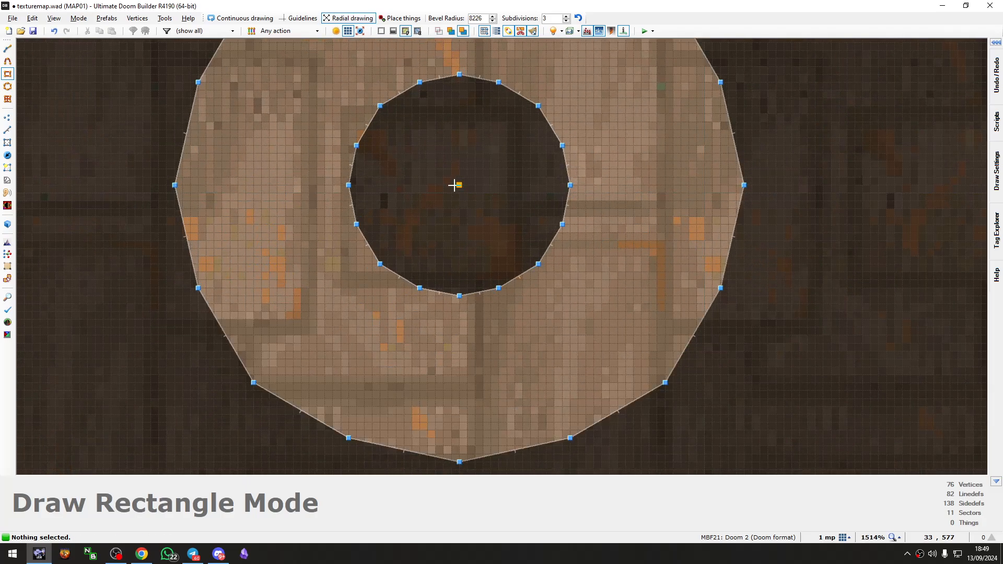
{"action": "scroll", "coordinate": [569, 339], "scroll_direction": "down", "scroll_amount": 5}
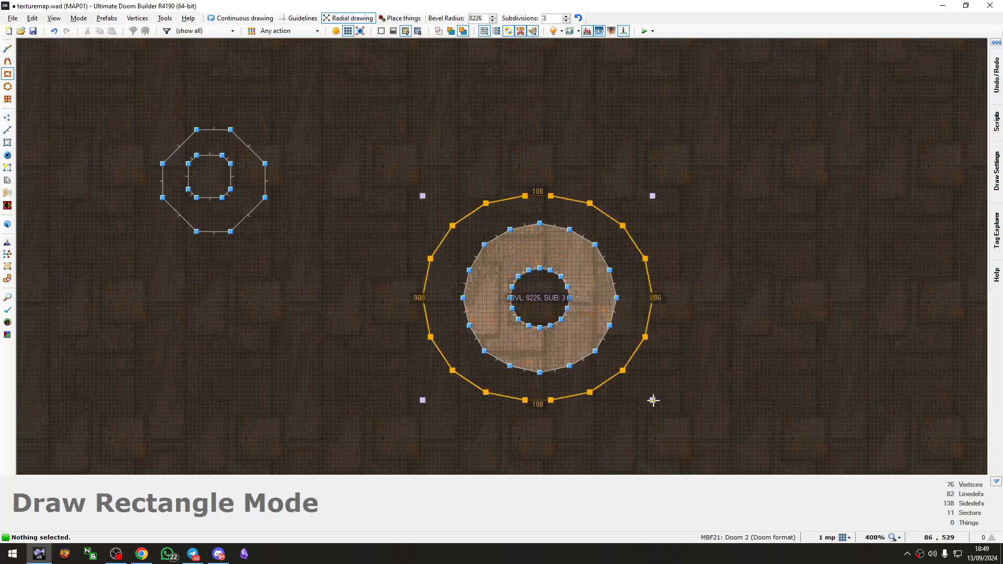
{"action": "scroll", "coordinate": [654, 404], "scroll_direction": "up", "scroll_amount": 3}
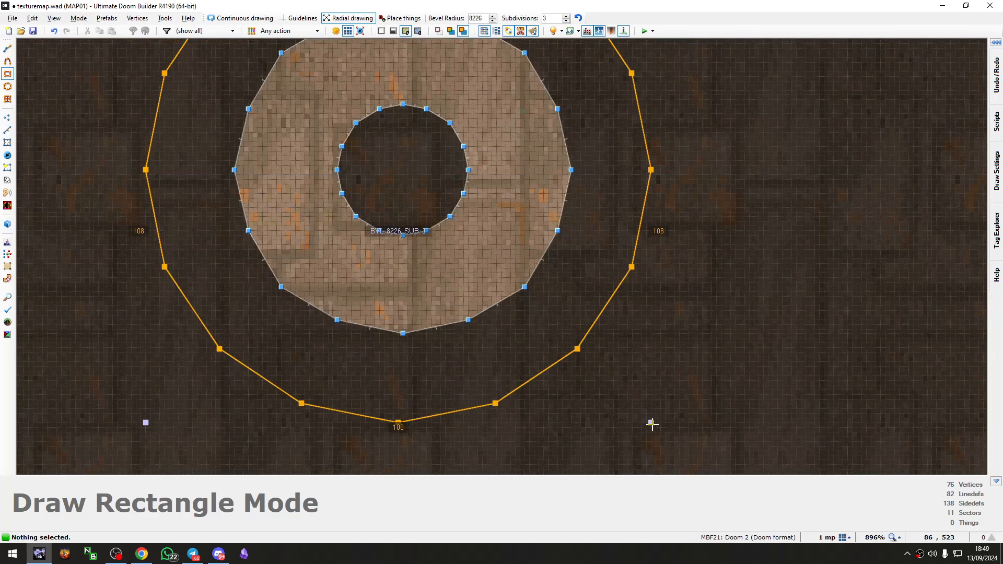
{"action": "scroll", "coordinate": [649, 423], "scroll_direction": "down", "scroll_amount": 1}
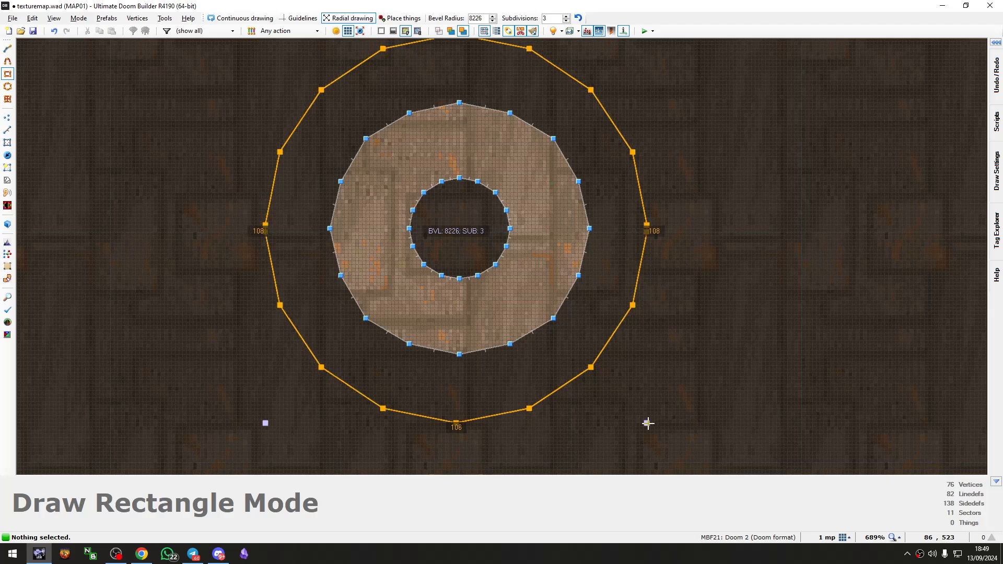
{"action": "key", "text": "Escape"}
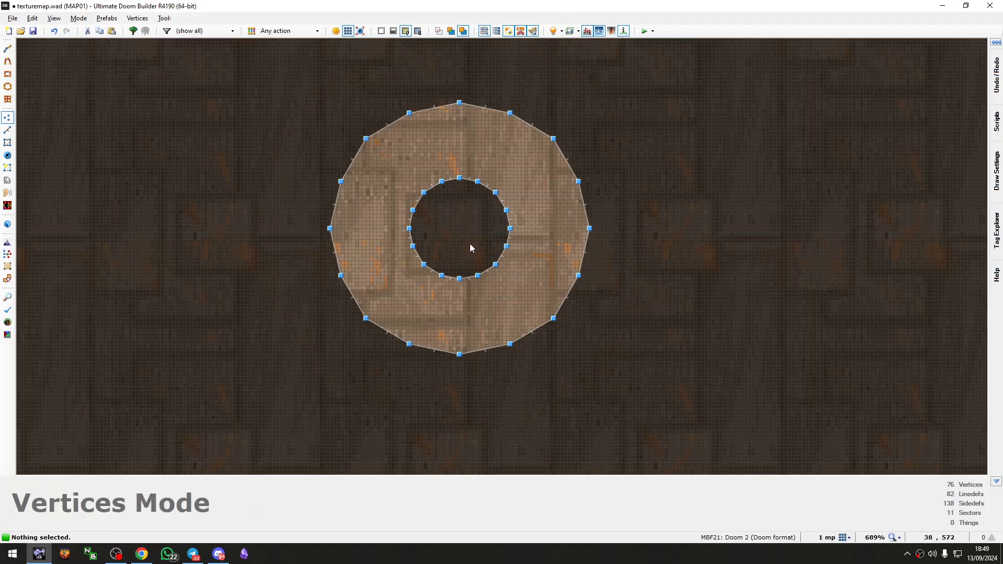
Step: Draw a 112 by 112 beveled circle around the pedestal on the 4 mp grid, with bevel radius 8226 and 3 subdivisions
{"action": "key", "text": "shift+d"}
{"action": "scroll", "coordinate": [459, 237], "scroll_direction": "up", "scroll_amount": 1}
{"action": "scroll", "coordinate": [474, 255], "scroll_direction": "down", "scroll_amount": 4}
{"action": "left_click", "coordinate": [369, 144]}
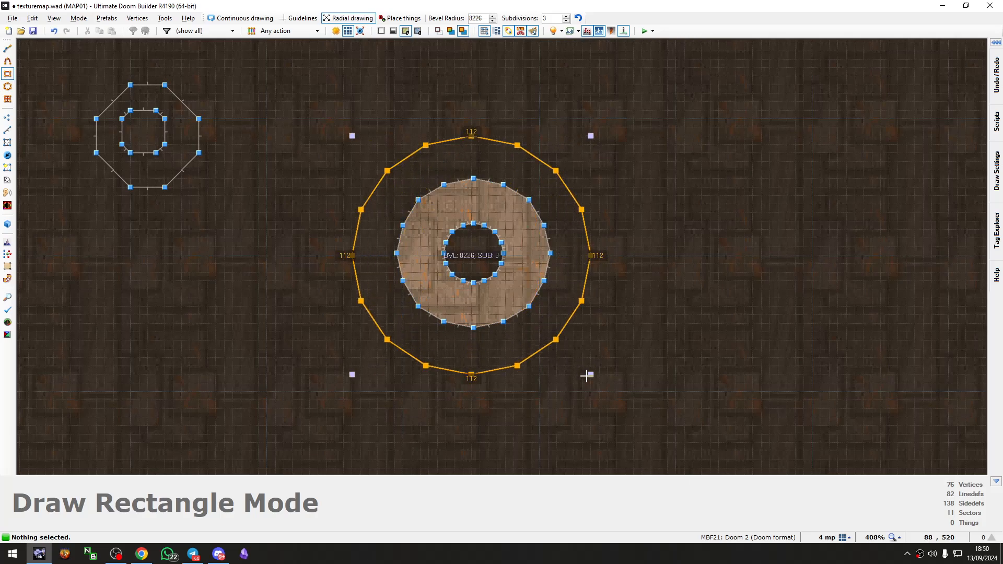
{"action": "left_click", "coordinate": [586, 376]}
Step: Set the brightness of the new circular sector around the pedestal's base to 192
{"action": "key", "text": "q"}
{"action": "key", "text": "d"}
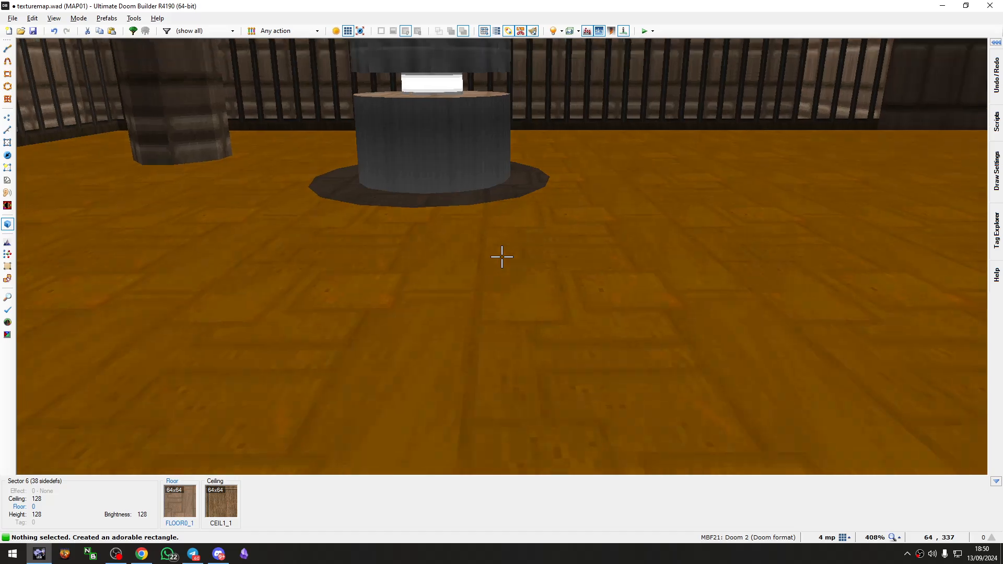
{"action": "scroll", "coordinate": [502, 257], "scroll_direction": "up", "scroll_amount": 5, "text": "ctrl"}
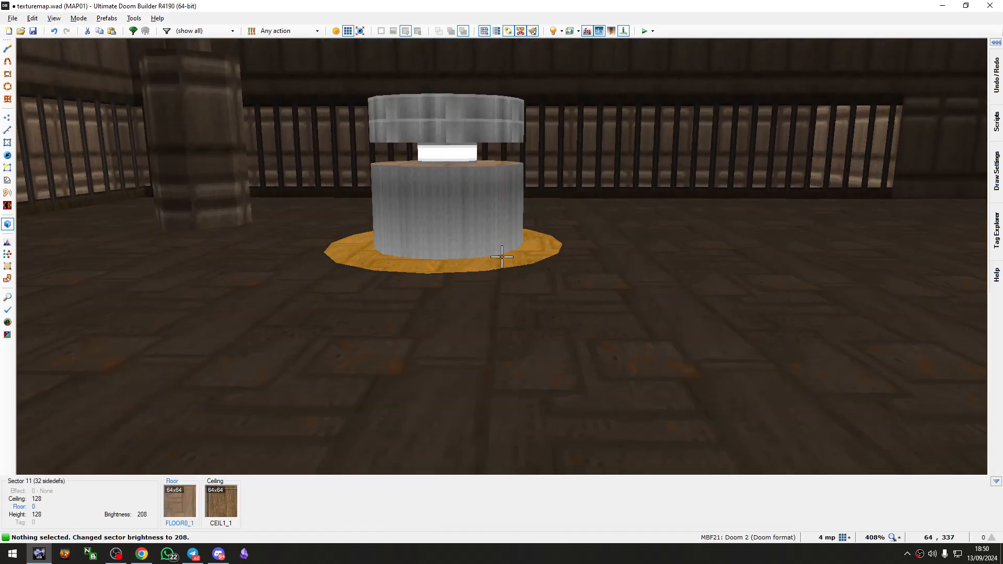
{"action": "key", "text": "d"}
{"action": "key", "text": "f"}
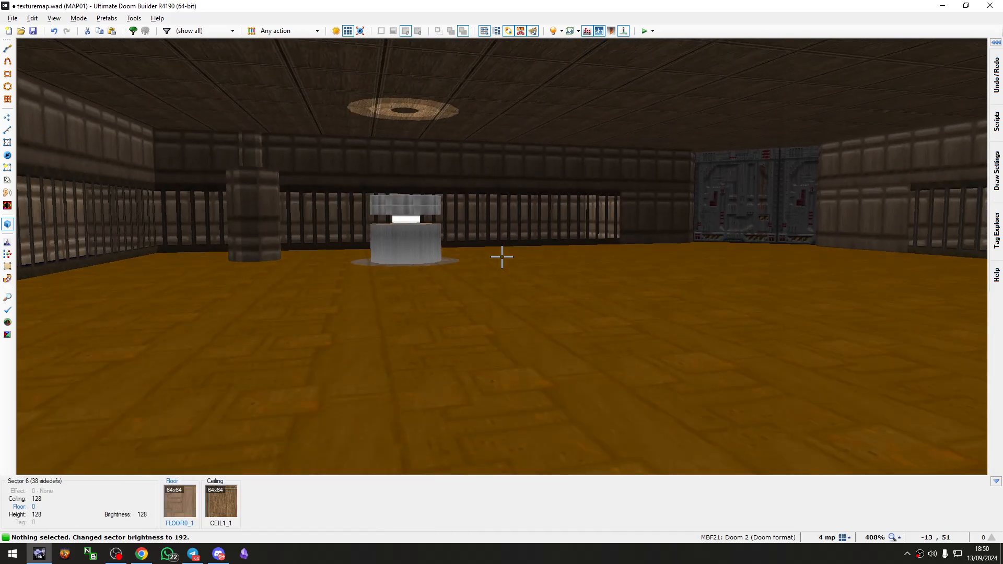
Step: Try shifting the vertical texture offset of the floating ring's 16 outer STEP4 walls, restore it, and clear the selection
{"action": "key", "text": "e"}
{"action": "key", "text": "w"}
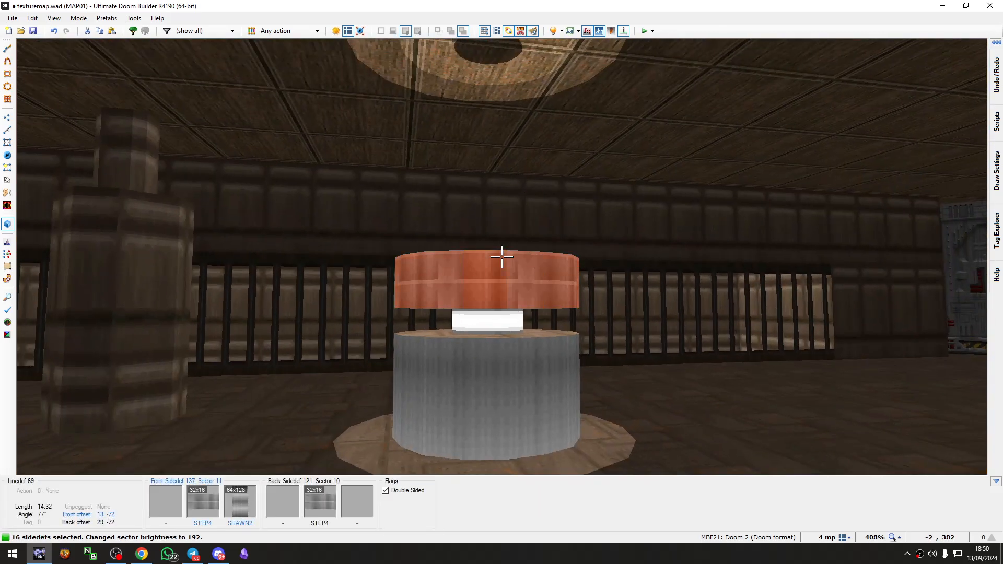
{"action": "key", "text": "shift+Up"}
{"action": "key", "text": "shift+Down"}
{"action": "key", "text": "e"}
{"action": "key", "text": "c"}
{"action": "key", "text": "f"}
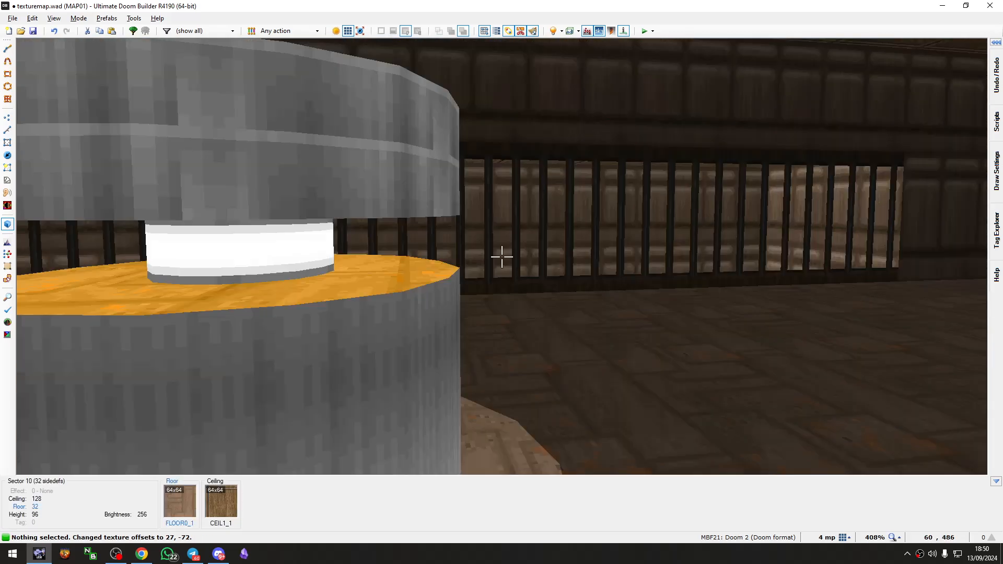
Step: Reselect the floating ring's 16 outer STEP4 walls, try a vertical texture offset of -64, and return it to -72
{"action": "key", "text": "d"}
{"action": "left_click", "coordinate": [501, 257], "text": "shift"}
{"action": "key", "text": "e"}
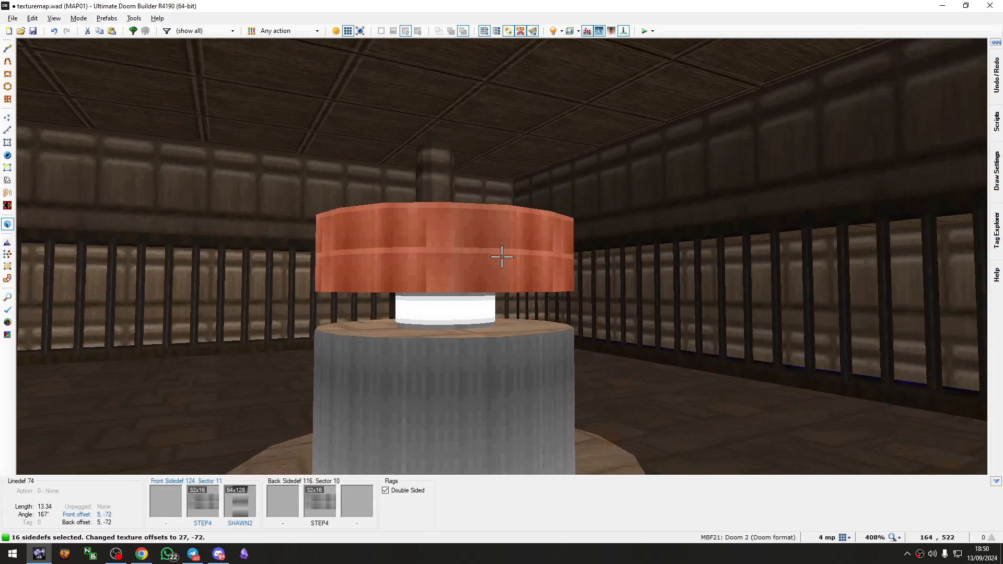
{"action": "key", "text": "shift+Down"}
{"action": "key", "text": "shift+Up"}
{"action": "key", "text": "shift+Up"}
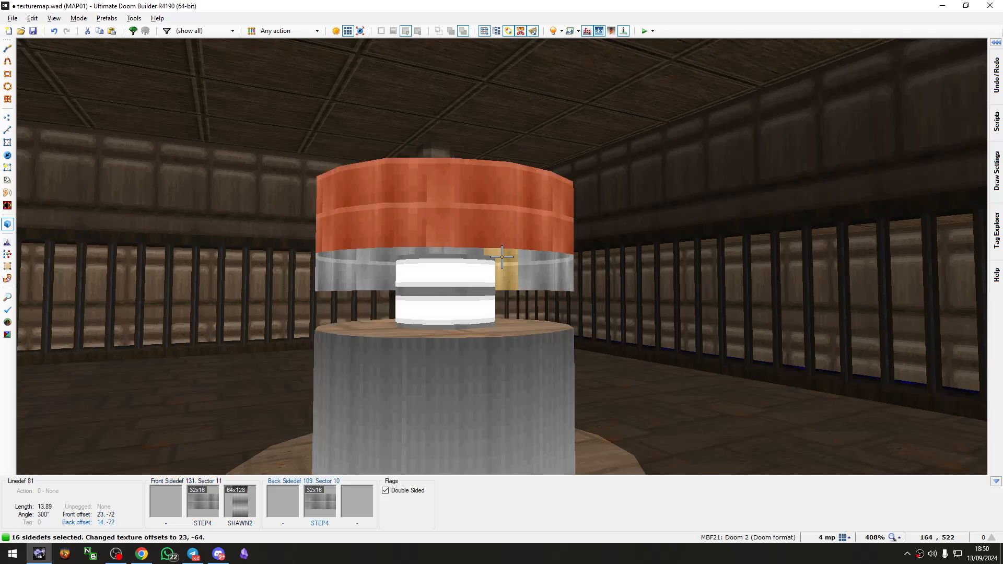
{"action": "key", "text": "shift+Down"}
{"action": "key", "text": "c"}
Step: Select both the outer and inner STEP4 walls of the floating ring and try a vertical texture offset of -64
{"action": "left_click", "coordinate": [502, 257], "text": "shift"}
{"action": "key", "text": "e"}
{"action": "key", "text": "d"}
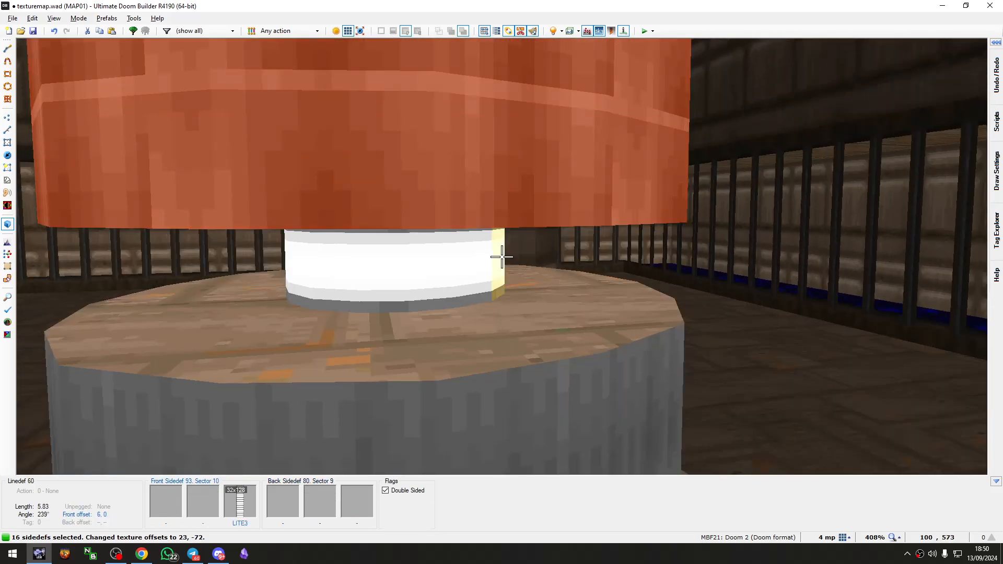
{"action": "key", "text": "e"}
{"action": "key", "text": "g"}
{"action": "key", "text": "d"}
{"action": "left_click", "coordinate": [501, 257], "text": "shift"}
{"action": "key", "text": "shift+Up"}
{"action": "key", "text": "e"}
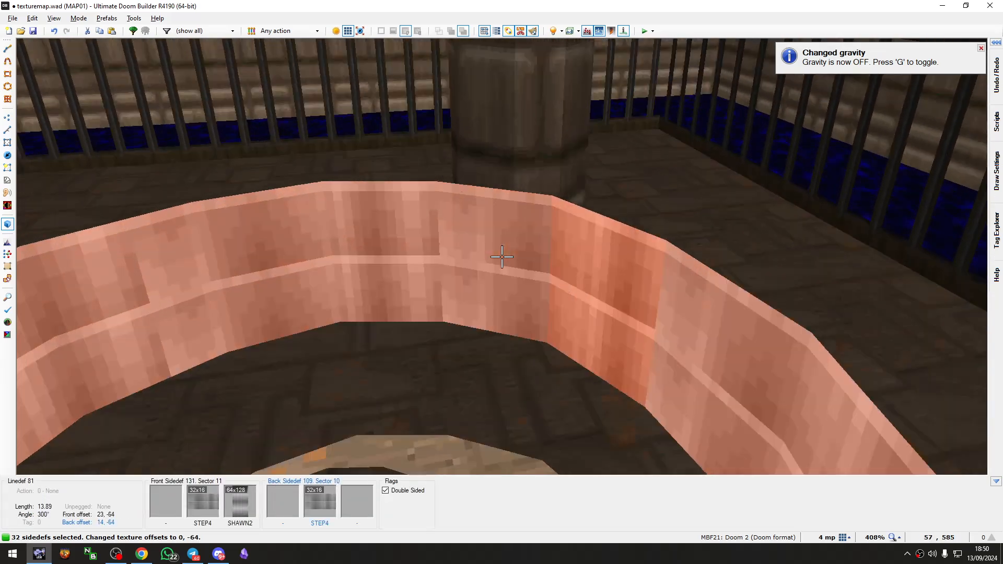
Step: Try a vertical texture offset of -80 on the 32 selected ring walls, return it to -72, and restore gravity
{"action": "key", "text": "d"}
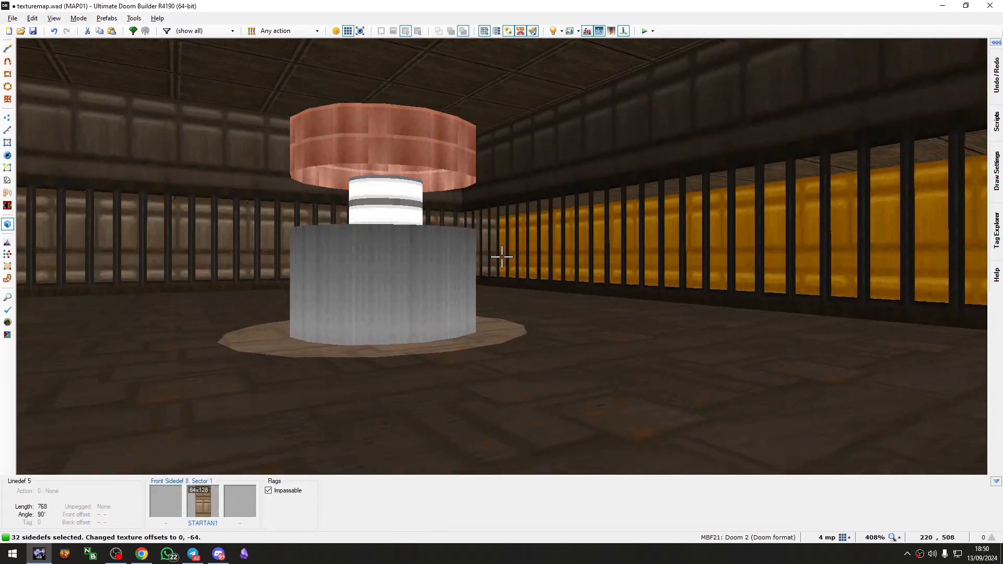
{"action": "key", "text": "shift+Up"}
{"action": "key", "text": "shift+Up"}
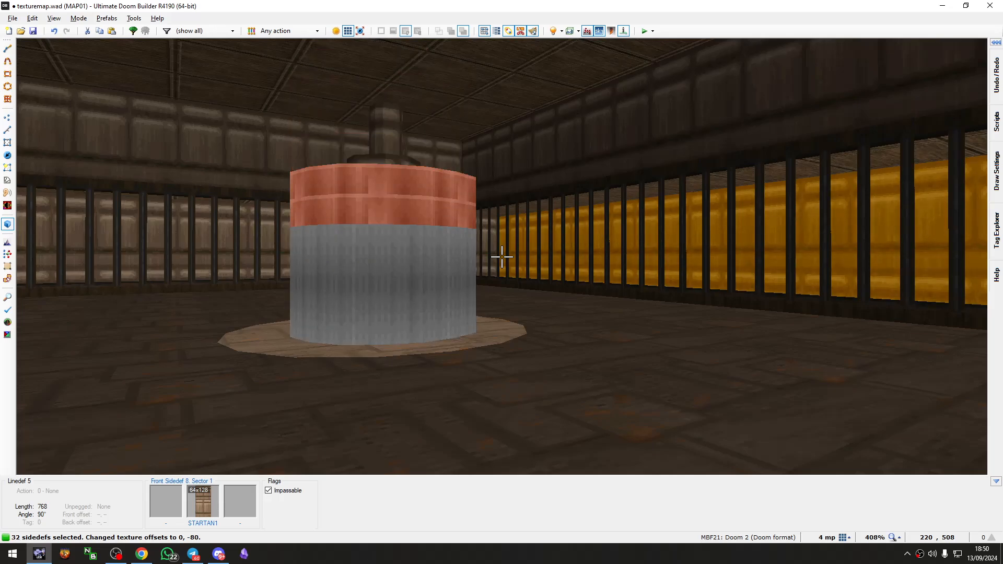
{"action": "key", "text": "shift+Down"}
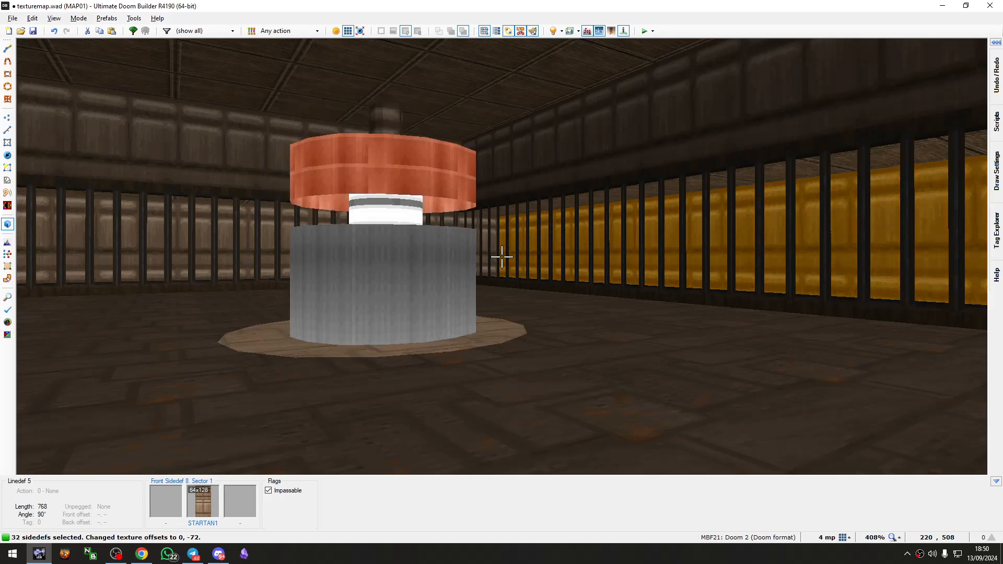
{"action": "key", "text": "e"}
{"action": "key", "text": "d"}
{"action": "key", "text": "g"}
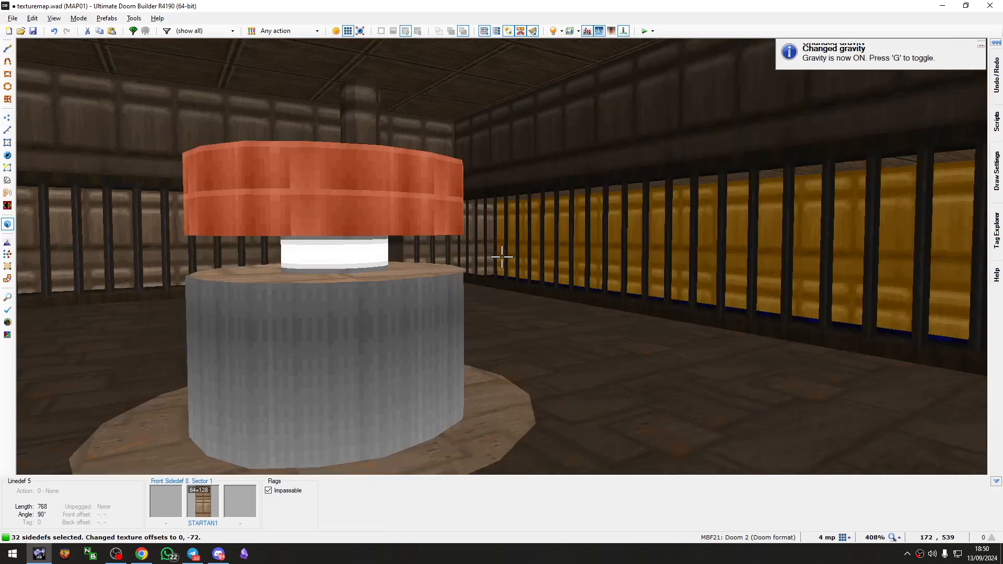
Step: Clear the wall selection and leave the 3D view for vertex editing on the 2D map around the pedestal
{"action": "key", "text": "d"}
{"action": "key", "text": "c"}
{"action": "key", "text": "d"}
{"action": "key", "text": "s"}
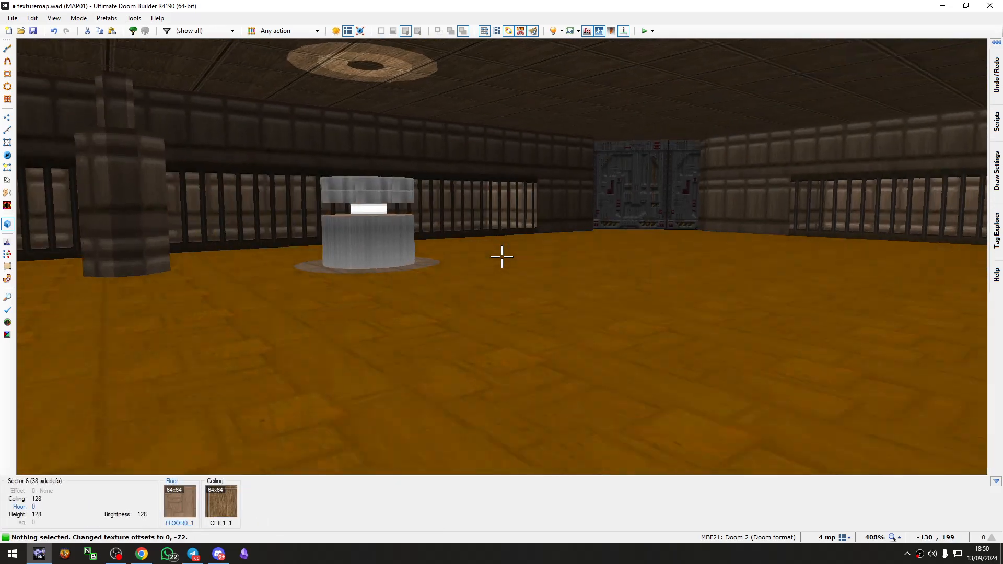
{"action": "key", "text": "e"}
{"action": "key", "text": "w"}
{"action": "scroll", "coordinate": [503, 262], "scroll_direction": "down", "scroll_amount": 5}
{"action": "key", "text": "space"}
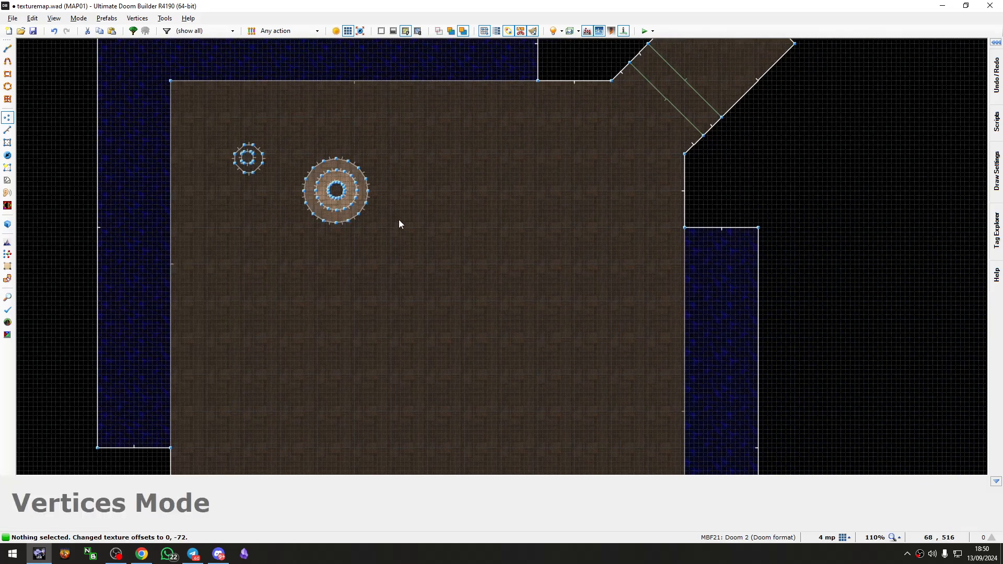
Step: Draw a small closed octagonal outline about 28 map units wide and 32 high on the floor southeast of the round pedestal
{"action": "scroll", "coordinate": [396, 220], "scroll_direction": "up", "scroll_amount": 5}
{"action": "key", "text": "ctrl+d"}
{"action": "scroll", "coordinate": [324, 262], "scroll_direction": "up", "scroll_amount": 6}
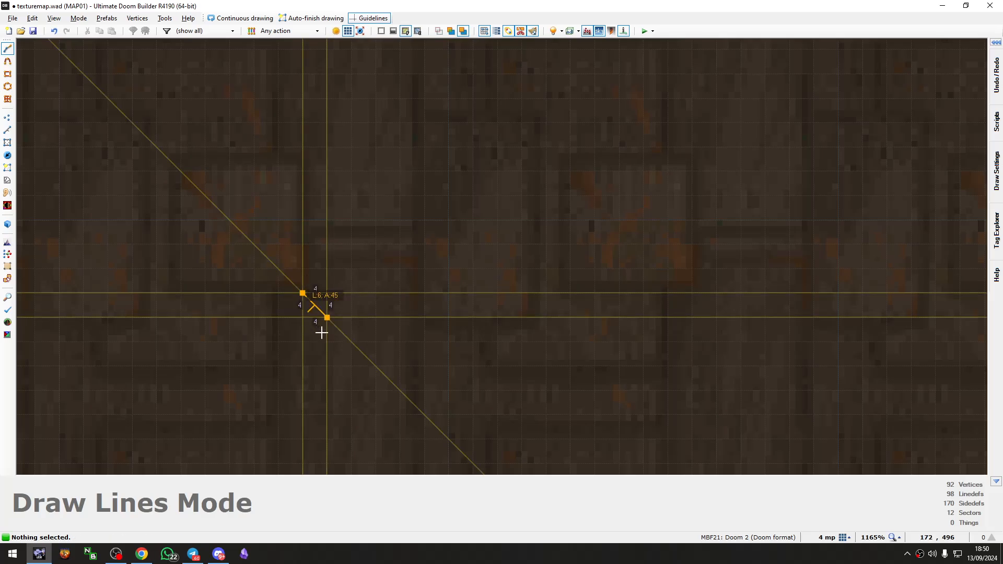
{"action": "left_click", "coordinate": [412, 342]}
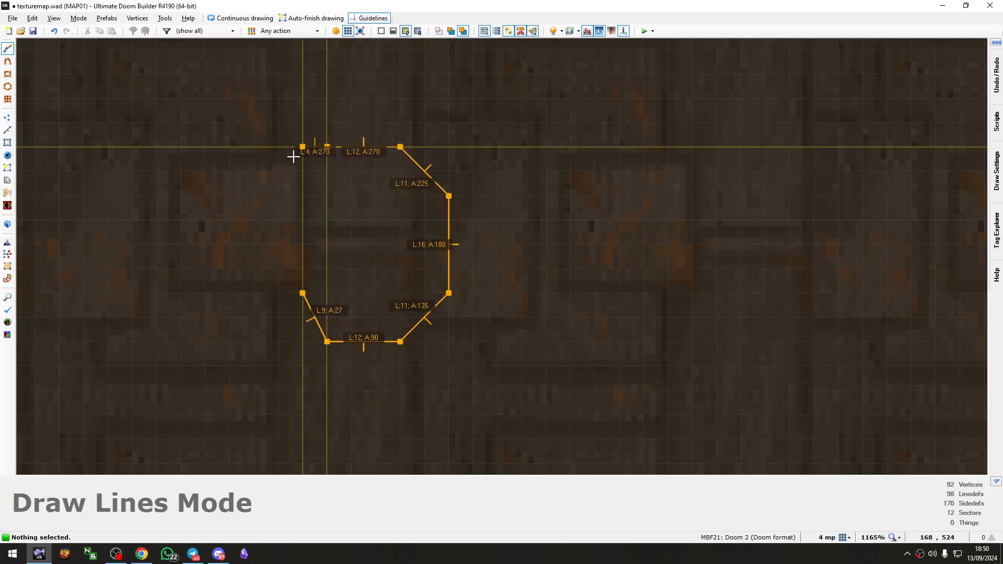
{"action": "left_click", "coordinate": [278, 197]}
{"action": "left_click", "coordinate": [277, 295]}
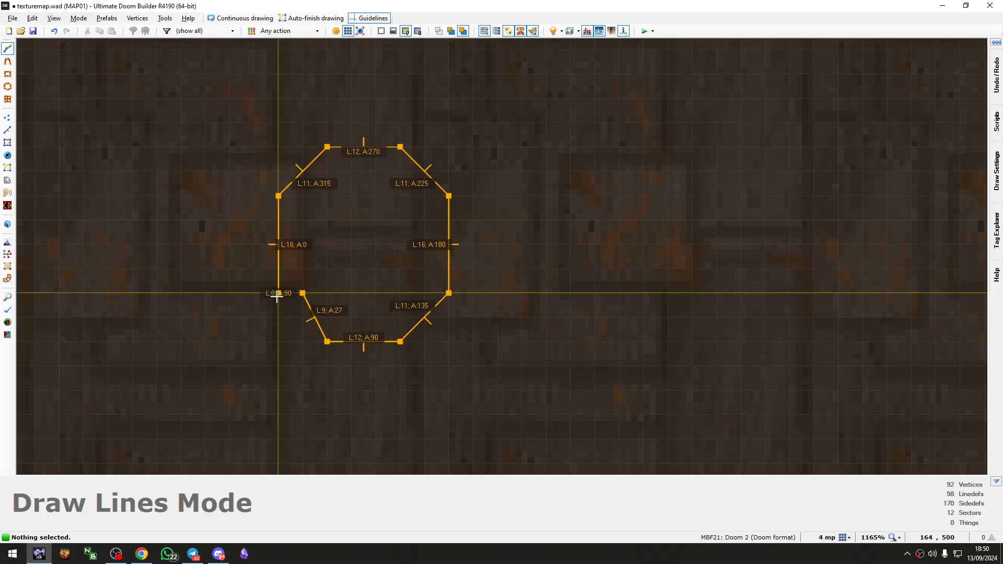
{"action": "left_click", "coordinate": [302, 293]}
{"action": "right_click", "coordinate": [303, 294]}
{"action": "key", "text": "Escape"}
Step: Even out the small octagon by removing its stray corner vertex and moving the four southern vertices north, making its vertical sides 12 units long
{"action": "key", "text": "b"}
{"action": "right_click", "coordinate": [305, 294]}
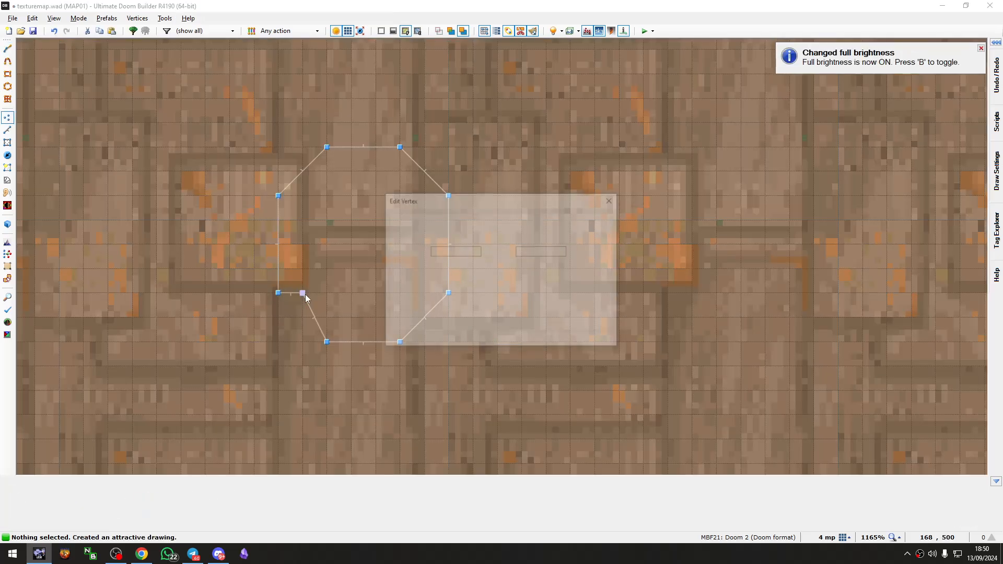
{"action": "key", "text": "Escape"}
{"action": "key", "text": "b"}
{"action": "left_click_drag", "start_coordinate": [306, 294], "coordinate": [499, 370]}
{"action": "scroll", "coordinate": [347, 298], "scroll_direction": "down", "scroll_amount": 1}
{"action": "scroll", "coordinate": [334, 314], "scroll_direction": "up", "scroll_amount": 1}
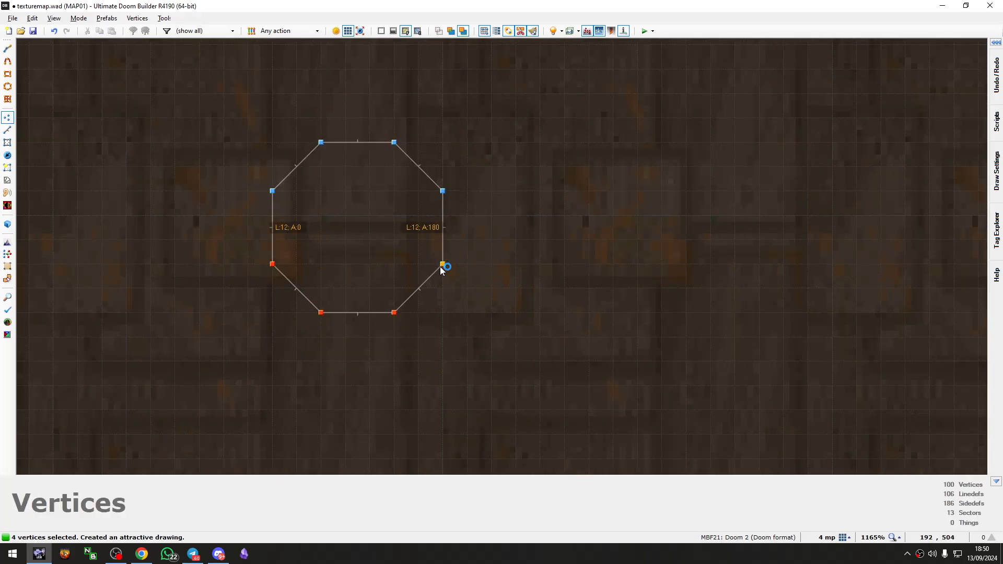
{"action": "key", "text": "d"}
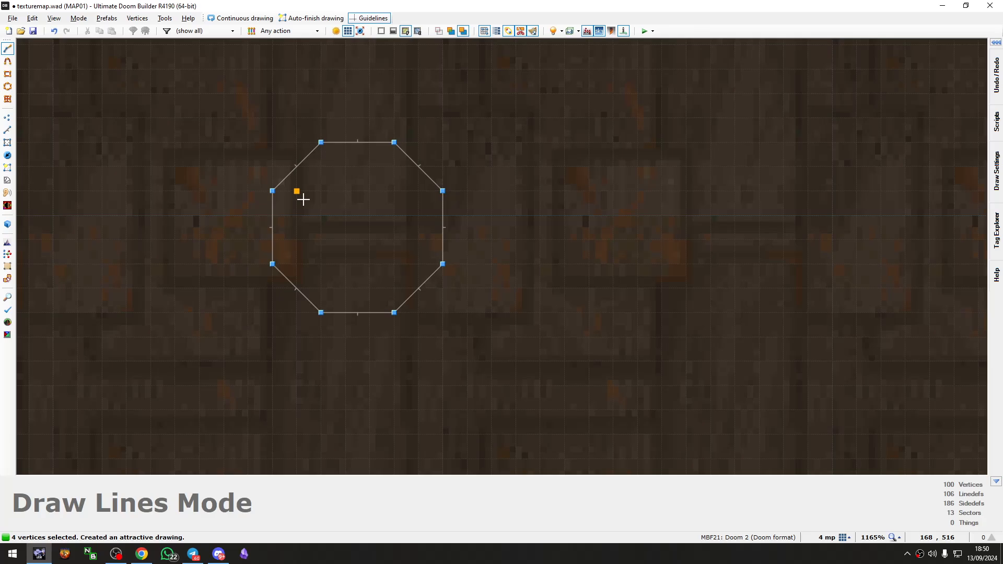
{"action": "left_click", "coordinate": [301, 207]}
{"action": "left_click", "coordinate": [342, 175]}
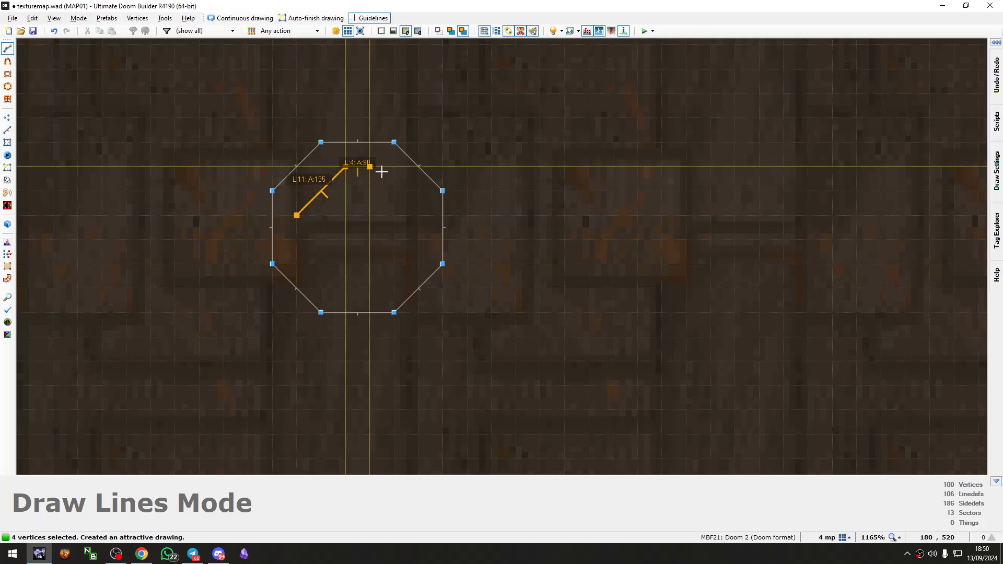
{"action": "key", "text": "Escape"}
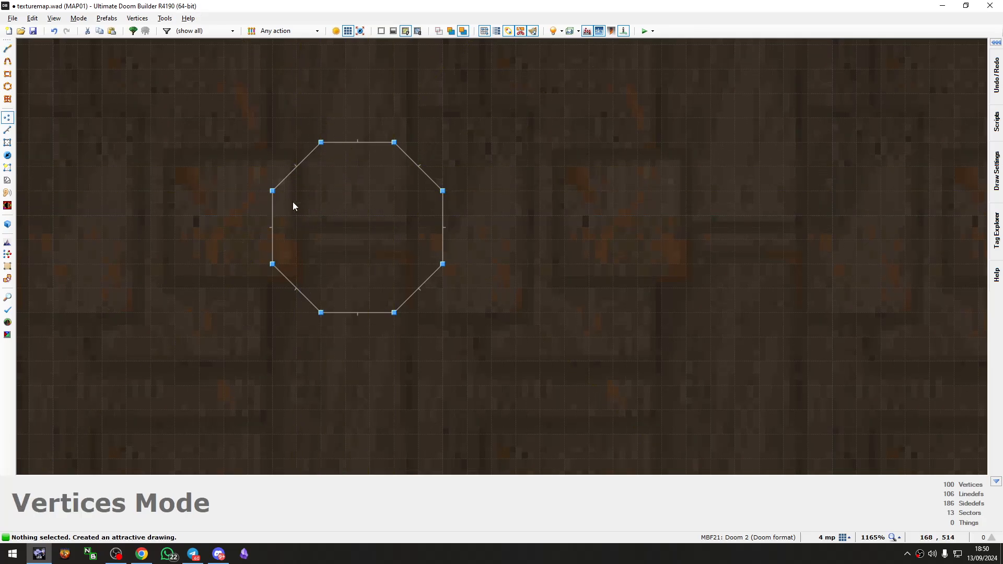
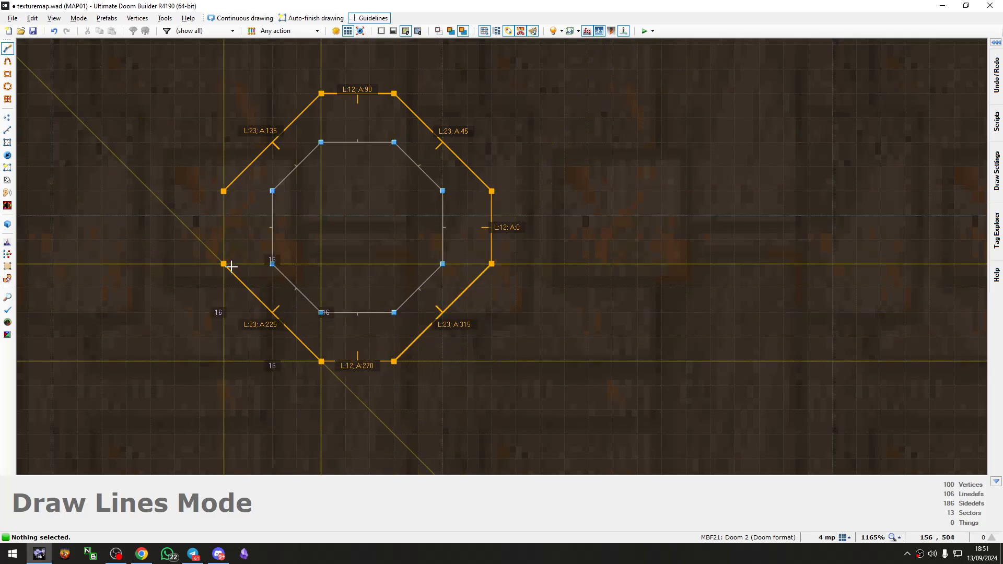
Step: Draw a larger octagon around the small one and adjust its vertices so the straight sides are 20 units long
{"action": "left_click", "coordinate": [225, 193]}
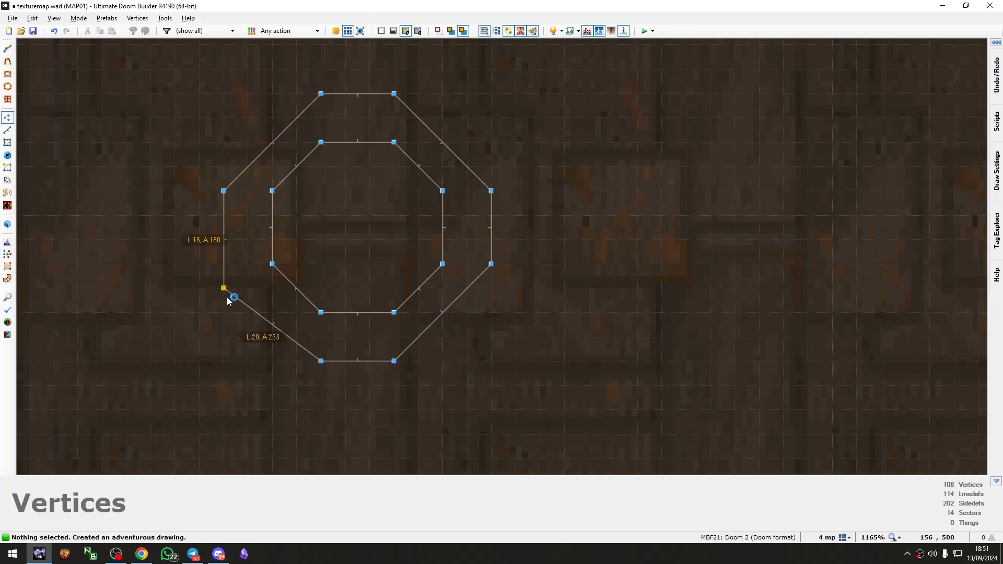
{"action": "right_click", "coordinate": [406, 368]}
{"action": "key", "text": "Escape"}
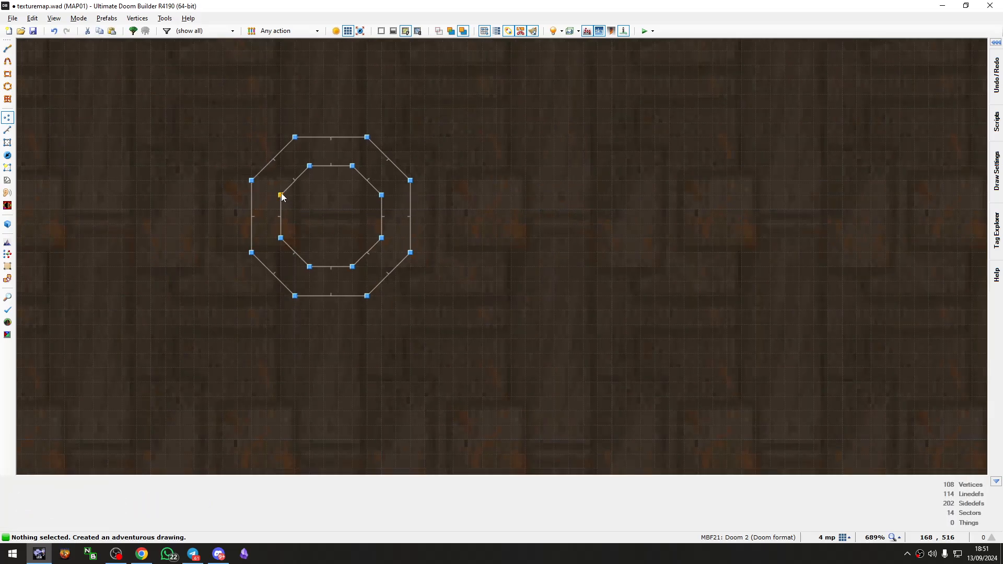
Step: In the 3D view, raise the outer octagon's floor to 32 and the inner octagon's floor to 40
{"action": "key", "text": "w"}
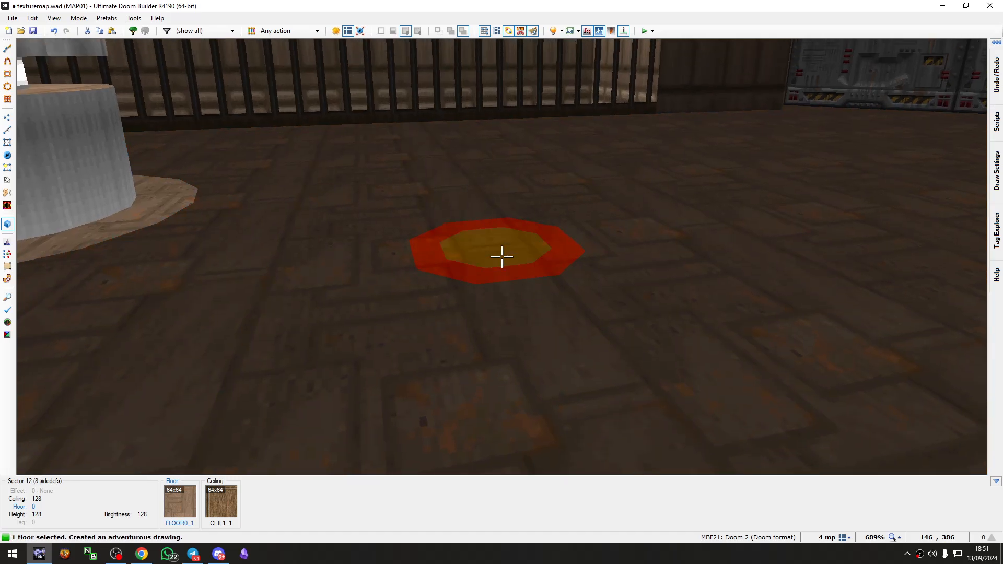
{"action": "scroll", "coordinate": [501, 256], "scroll_direction": "up", "scroll_amount": 4}
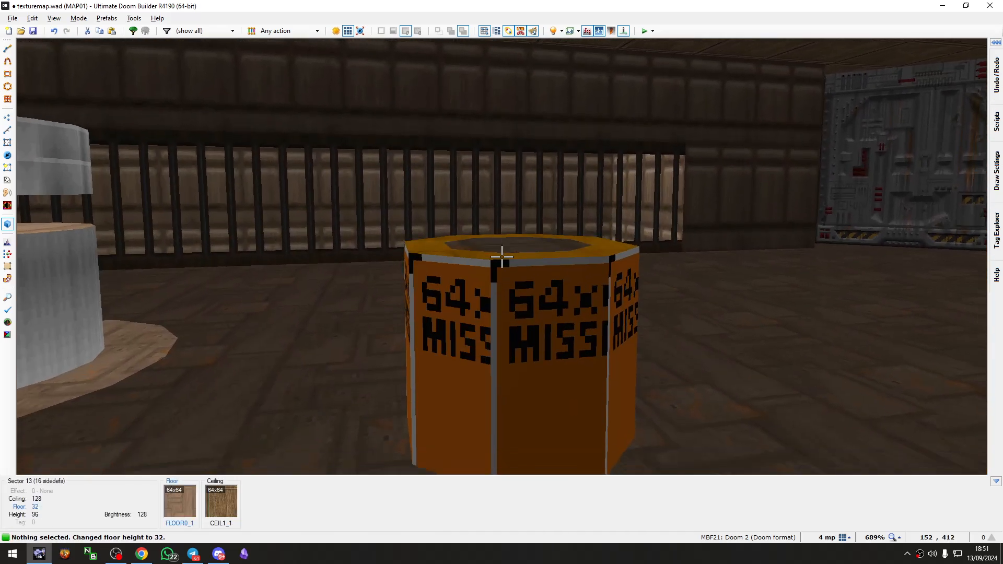
{"action": "scroll", "coordinate": [501, 257], "scroll_direction": "up", "scroll_amount": 1}
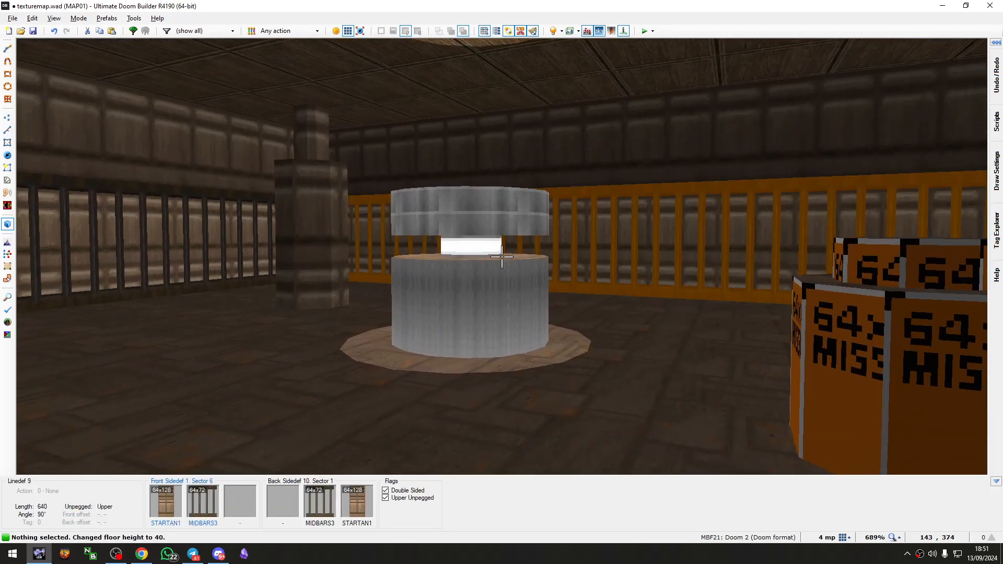
Step: Copy the LITE3 texture from the round pedestal's light core onto the inner octagon's walls and auto-align it in X and Y
{"action": "key", "text": "ctrl+c"}
{"action": "key", "text": "shift+v"}
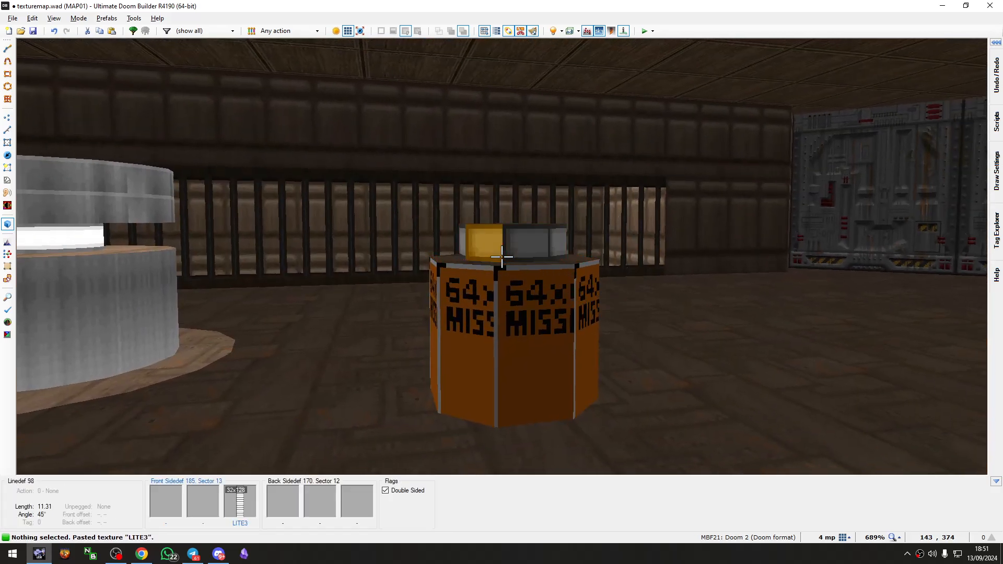
{"action": "key", "text": "ctrl+a"}
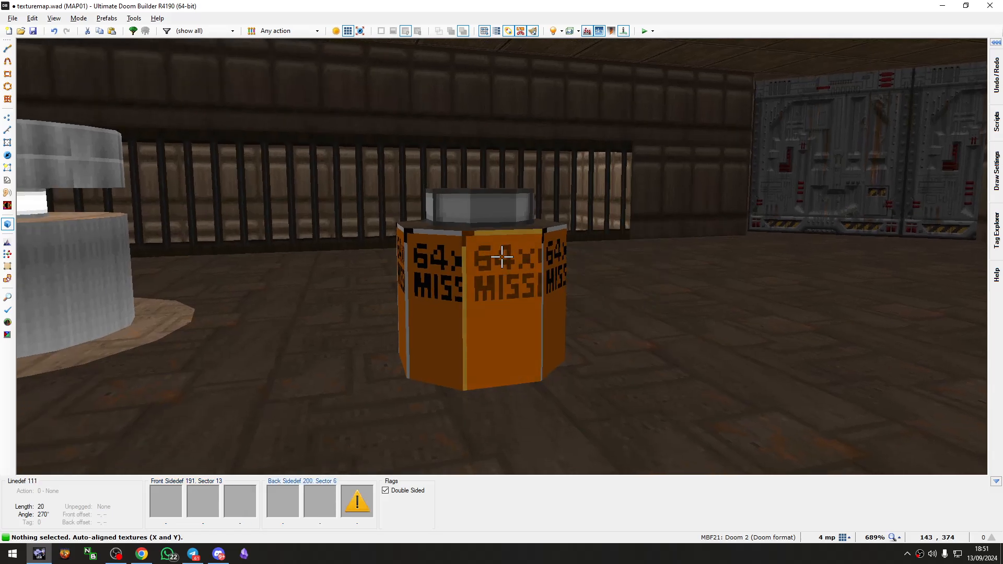
Step: Apply the round pedestal's SHAWN2 texture to the outer octagon's eight walls and auto-align it in X and Y
{"action": "left_click", "coordinate": [501, 257], "text": "shift"}
{"action": "key", "text": "ctrl+c"}
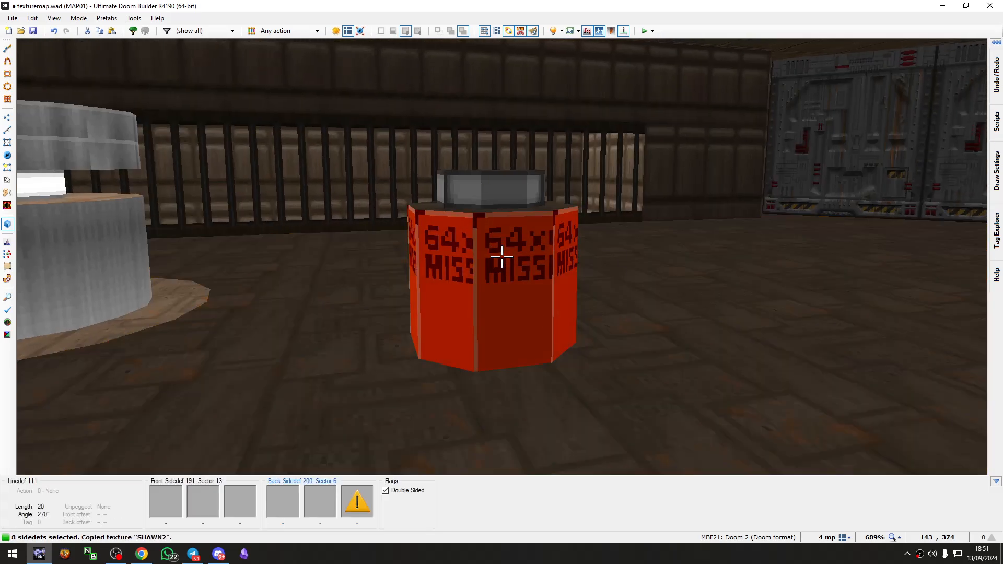
{"action": "key", "text": "ctrl+v"}
{"action": "key", "text": "s"}
{"action": "key", "text": "ctrl+a"}
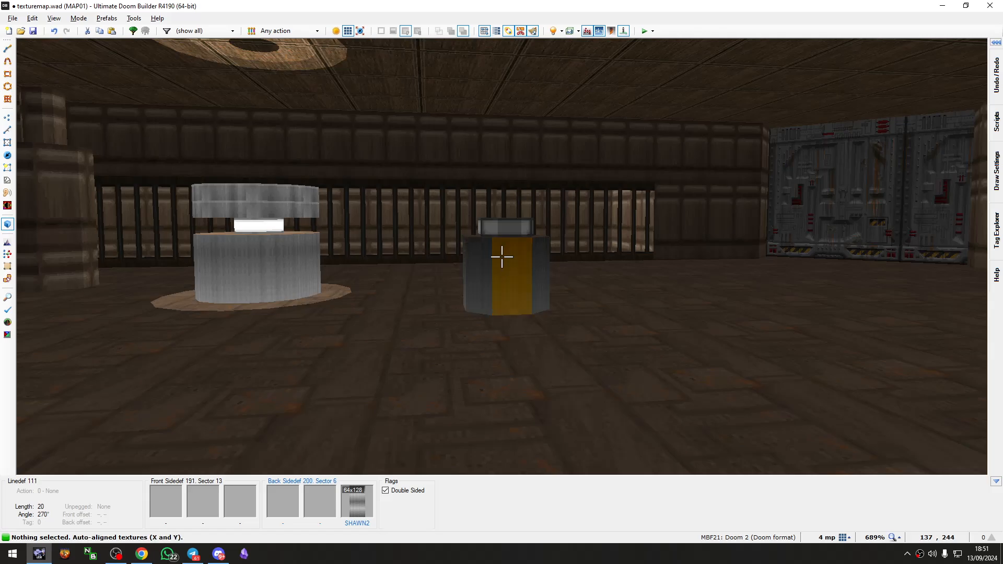
Step: Examine the new octagonal pedestal against the round one from different sides of the room
{"action": "key", "text": "w"}
{"action": "key", "text": "d"}
{"action": "key", "text": "w"}
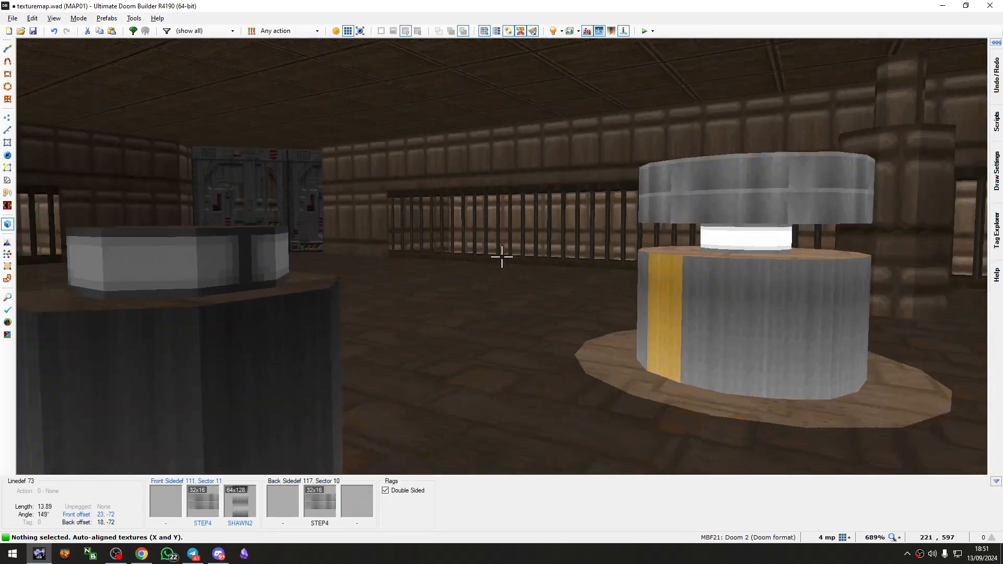
{"action": "key", "text": "a"}
{"action": "key", "text": "s"}
{"action": "key", "text": "w"}
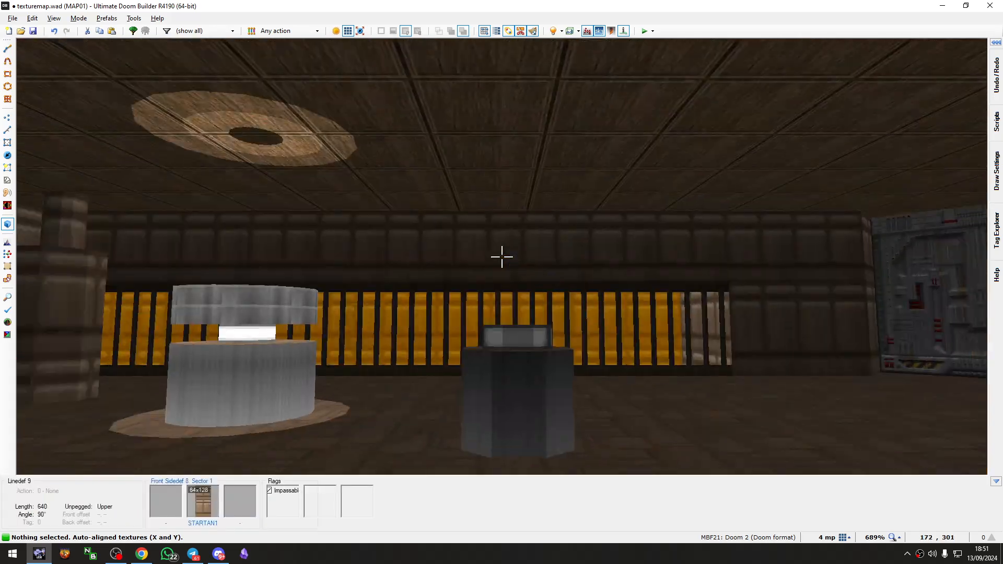
{"action": "key", "text": "d"}
{"action": "key", "text": "w"}
{"action": "key", "text": "s"}
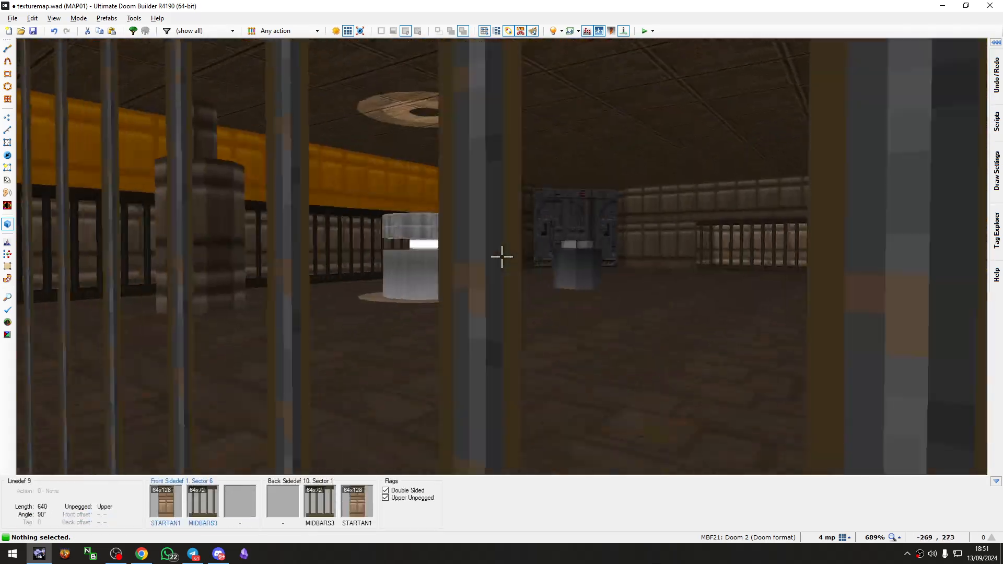
{"action": "key", "text": "w"}
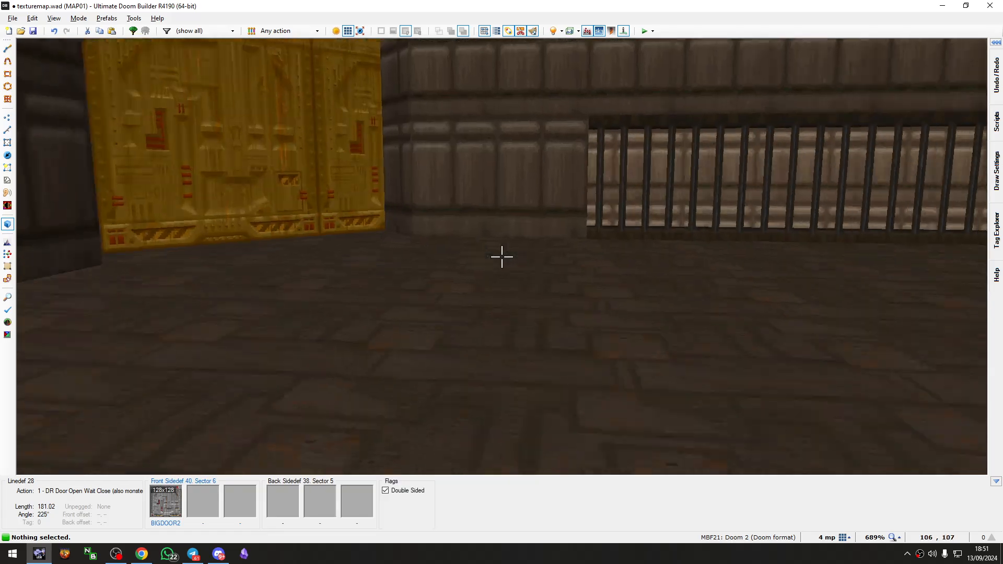
{"action": "key", "text": "w"}
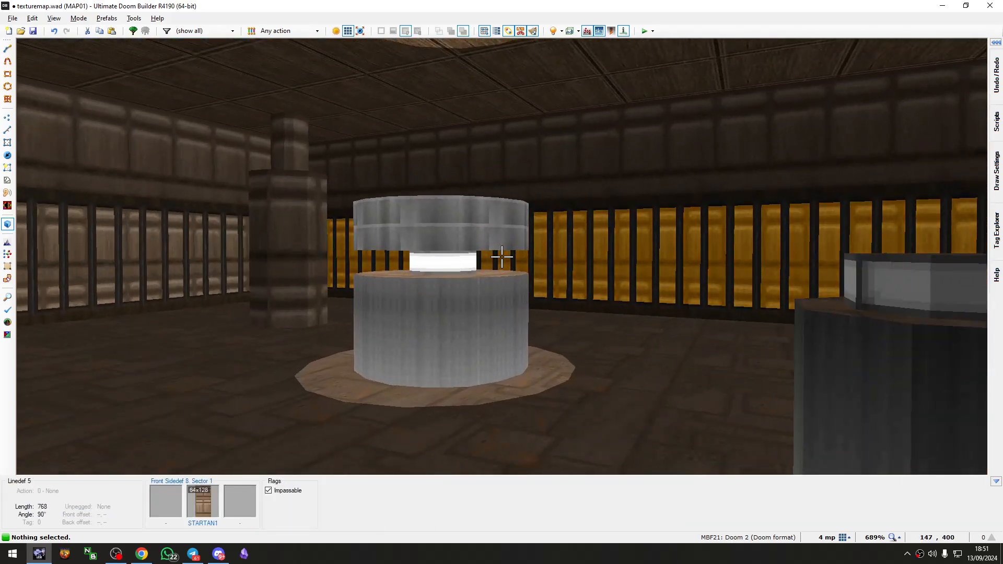
{"action": "key", "text": "q"}
{"action": "scroll", "coordinate": [408, 263], "scroll_direction": "up", "scroll_amount": 11}
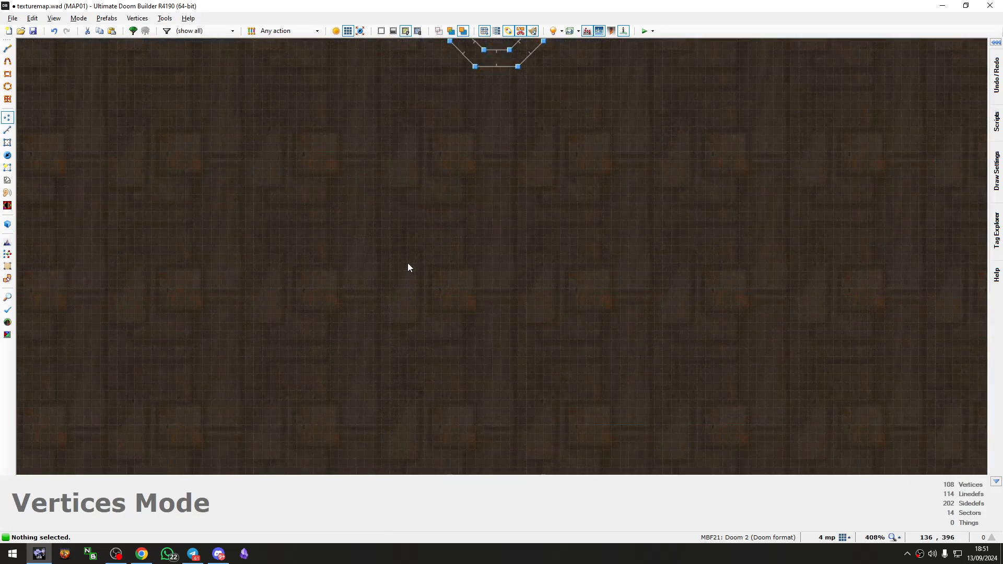
{"action": "right_click", "coordinate": [410, 271]}
{"action": "key", "text": "q"}
{"action": "key", "text": "s"}
{"action": "key", "text": "w"}
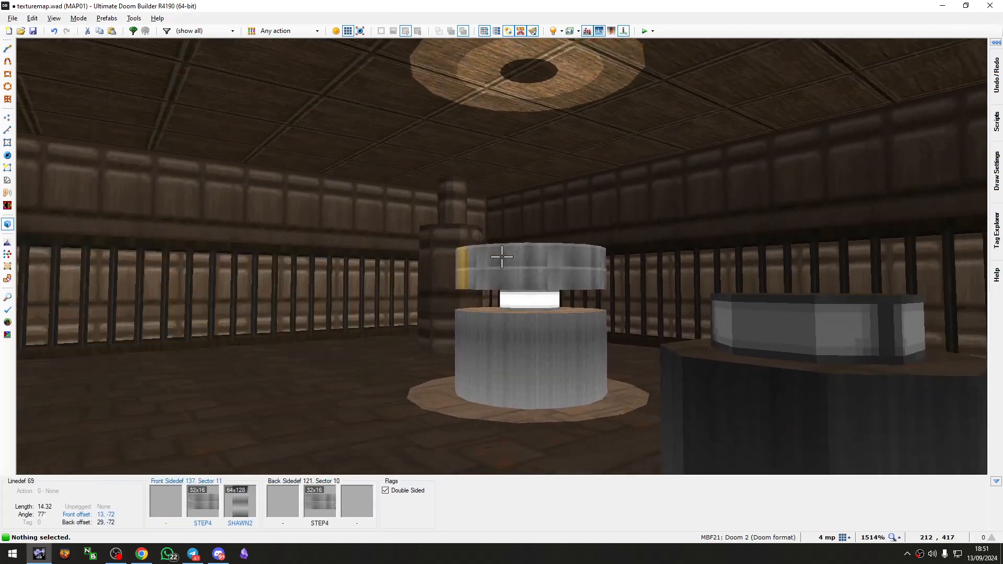
Step: Try a vertical texture offset of -64 on the floating ring's 16 outer STEP4 walls, return it to -72, and clear the selection
{"action": "left_click", "coordinate": [502, 257], "text": "ctrl"}
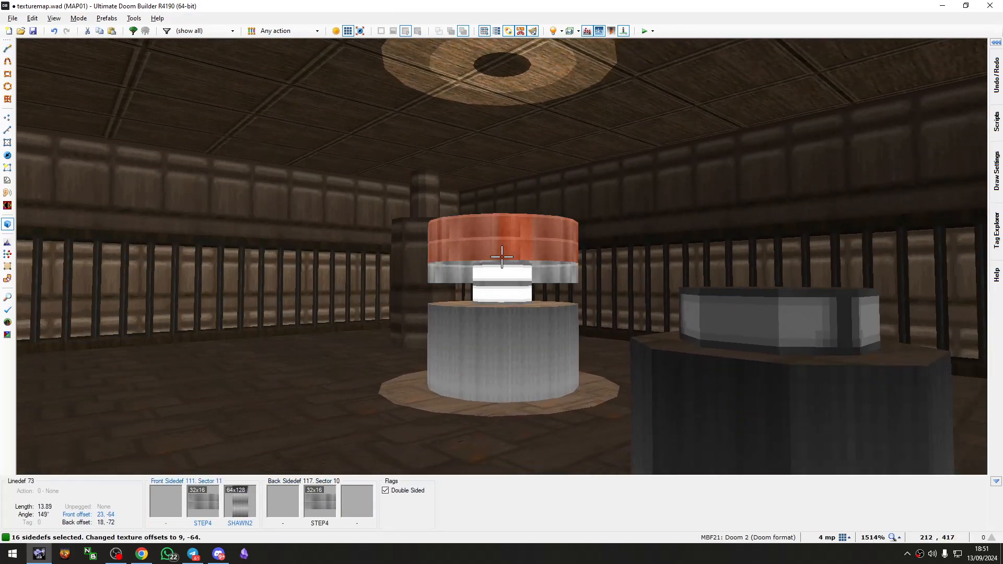
{"action": "key", "text": "c"}
{"action": "key", "text": "w"}
{"action": "key", "text": "a"}
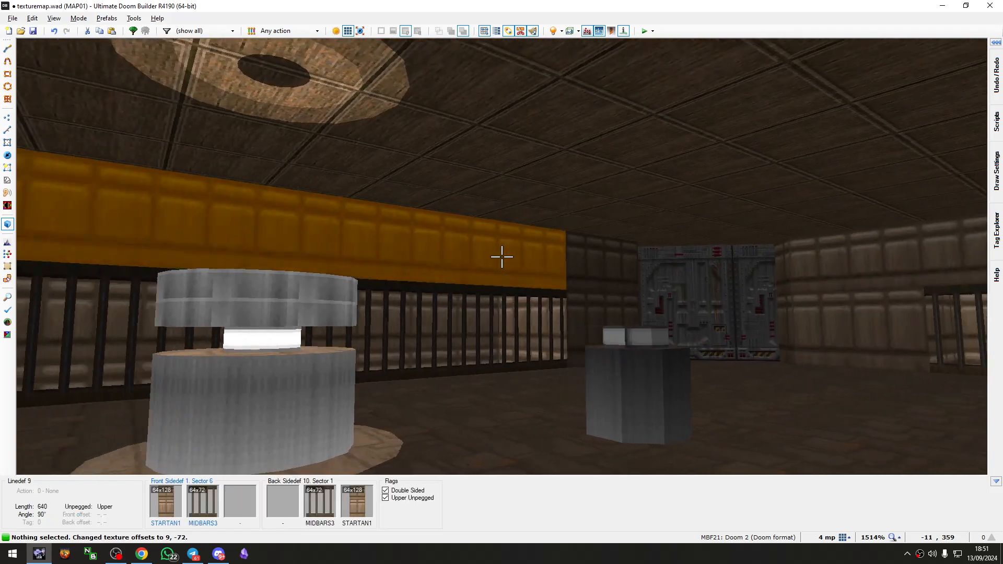
Step: Examine the STEP4 texture alignment on the floating ring from all around the round pedestal
{"action": "key", "text": "w"}
{"action": "key", "text": "d"}
{"action": "key", "text": "s"}
{"action": "key", "text": "a"}
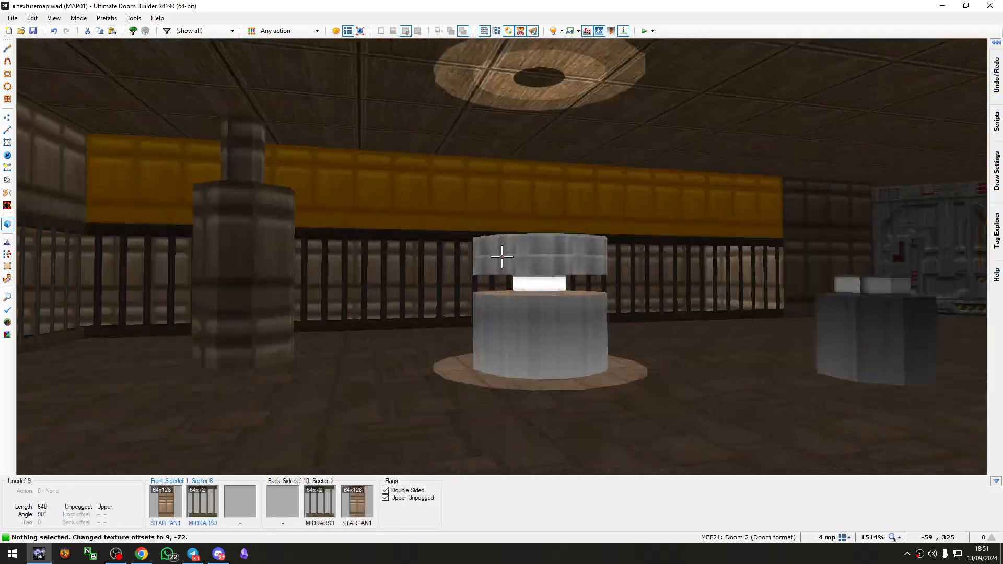
{"action": "key", "text": "w"}
{"action": "key", "text": "d"}
{"action": "key", "text": "w"}
{"action": "key", "text": "a"}
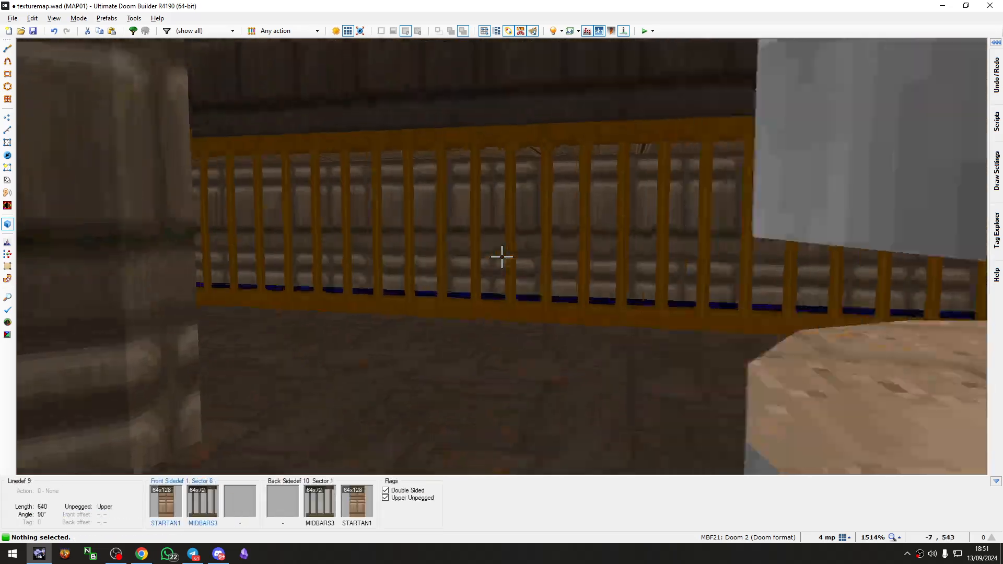
{"action": "key", "text": "s"}
{"action": "key", "text": "d"}
{"action": "key", "text": "w"}
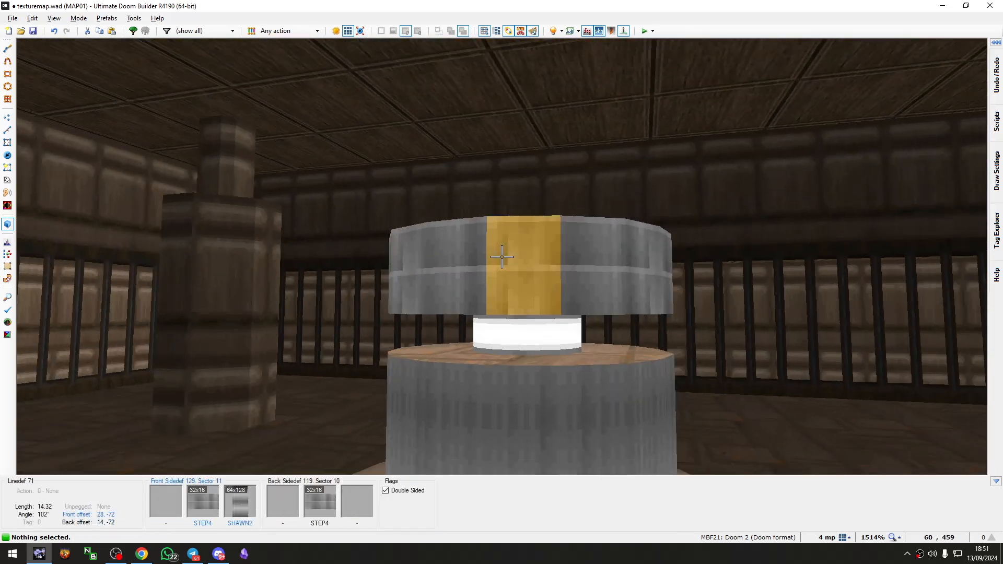
{"action": "key", "text": "s"}
{"action": "key", "text": "d"}
{"action": "key", "text": "a"}
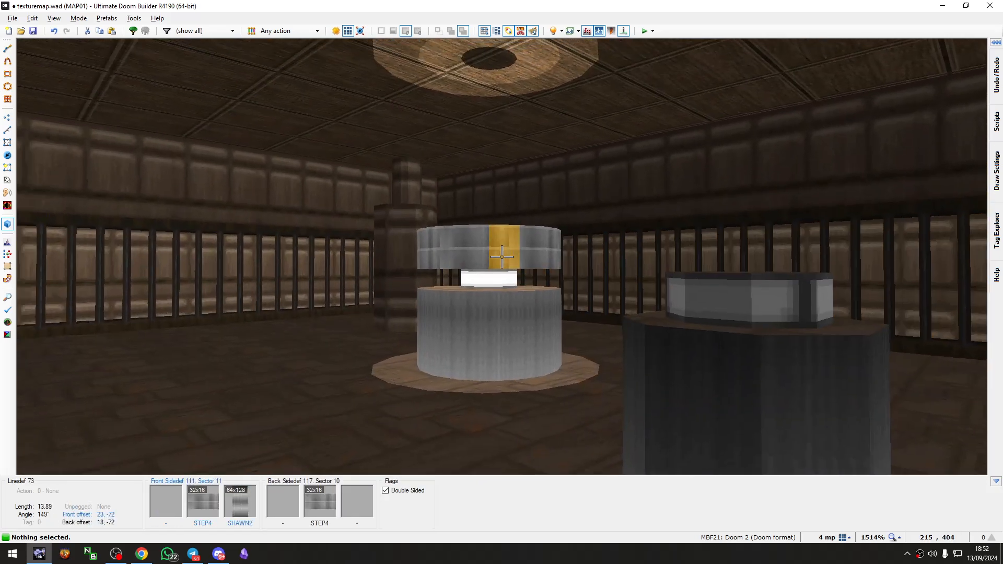
Step: Select the floating ring's 16 outer STEP4 walls, undo their X and Y auto-alignment, and auto-align them in X only
{"action": "middle_click", "coordinate": [501, 257]}
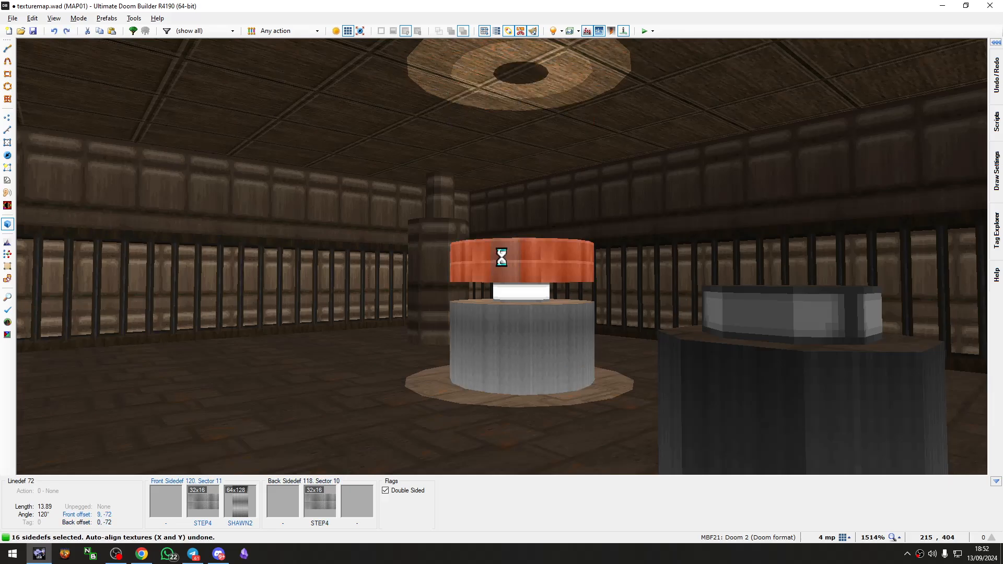
{"action": "key", "text": "a"}
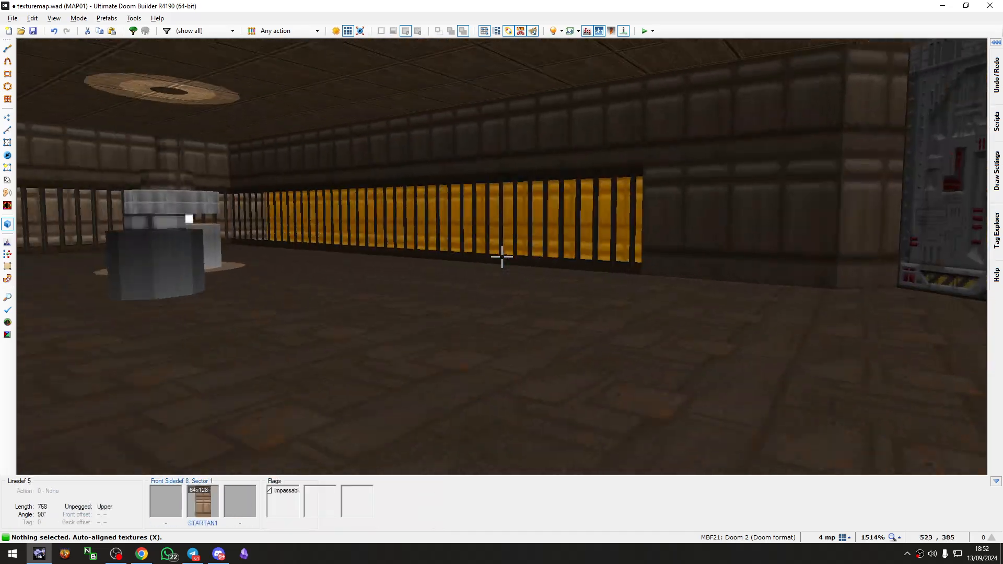
Step: Examine the room's barred walls, big doors, pillar and both pedestals from different sides
{"action": "key", "text": "w"}
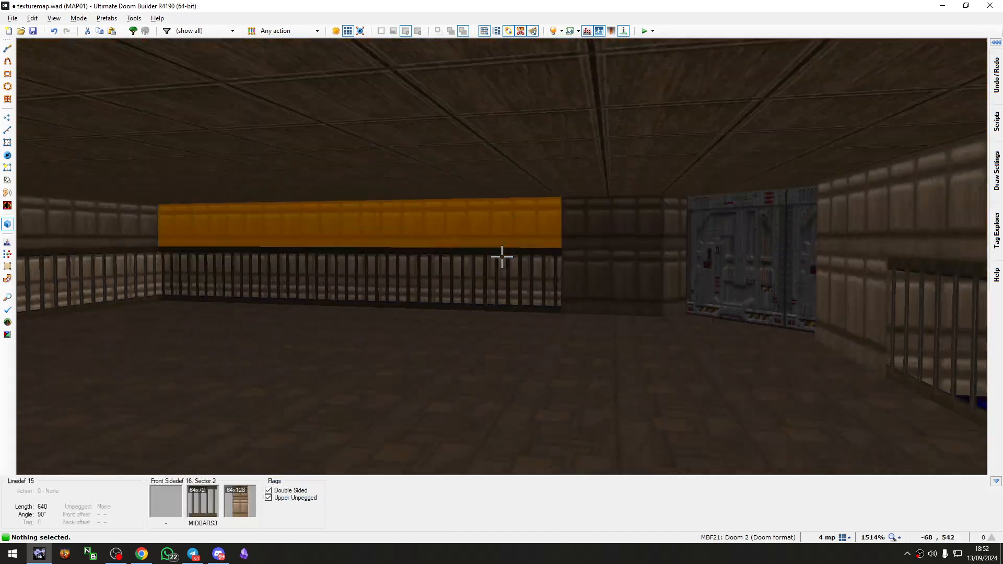
{"action": "key", "text": "w"}
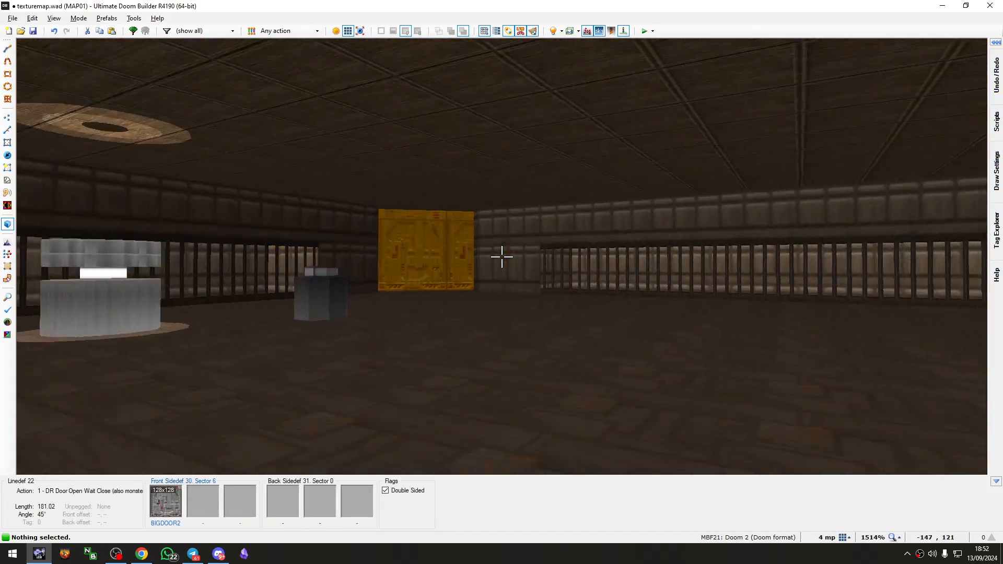
{"action": "key", "text": "a"}
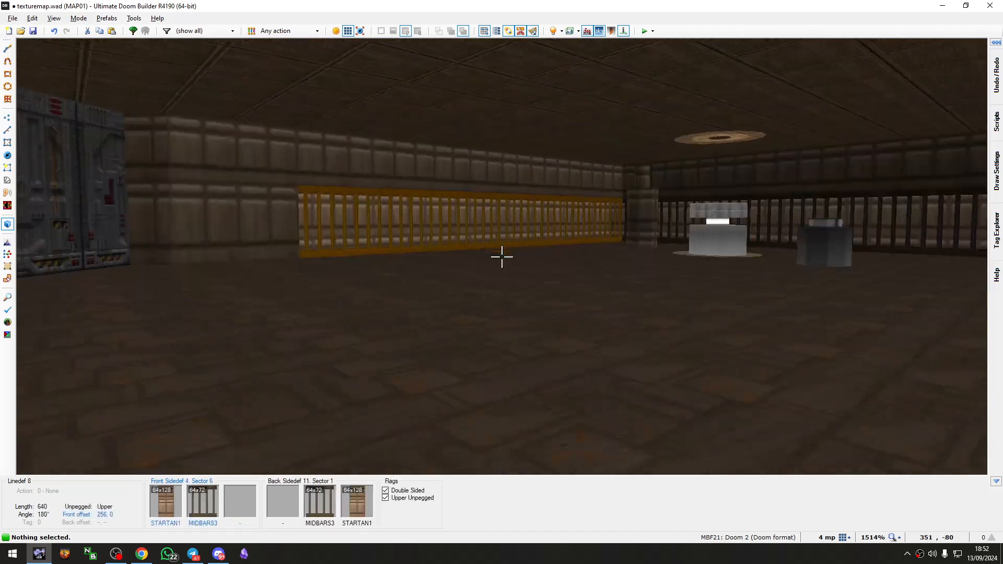
{"action": "key", "text": "w"}
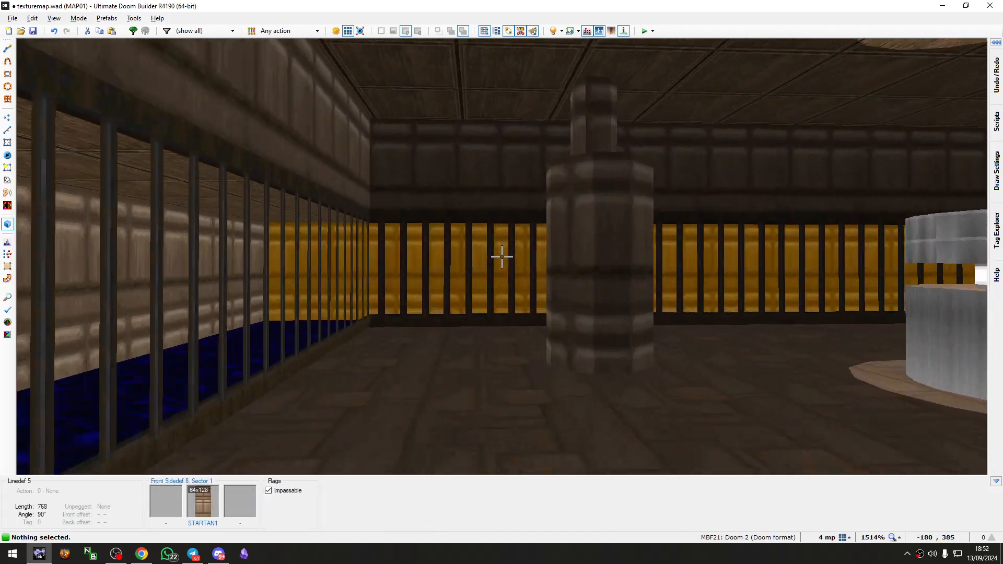
{"action": "key", "text": "w"}
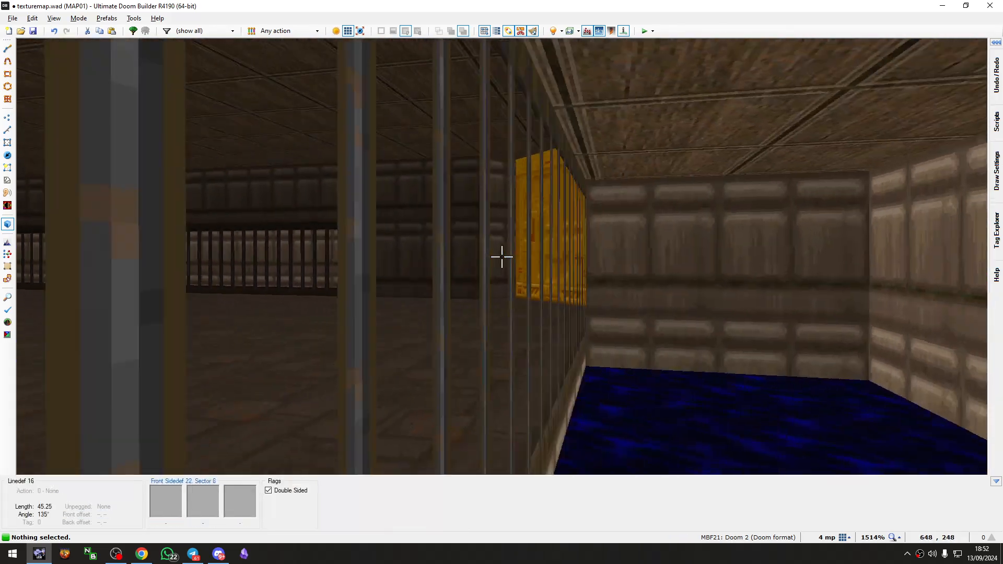
{"action": "key", "text": "w"}
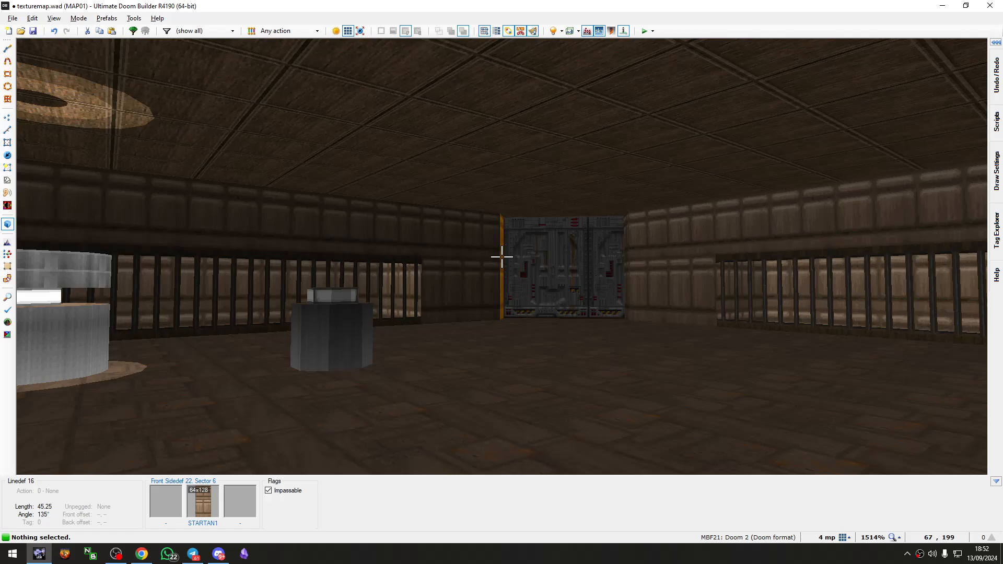
{"action": "key", "text": "w"}
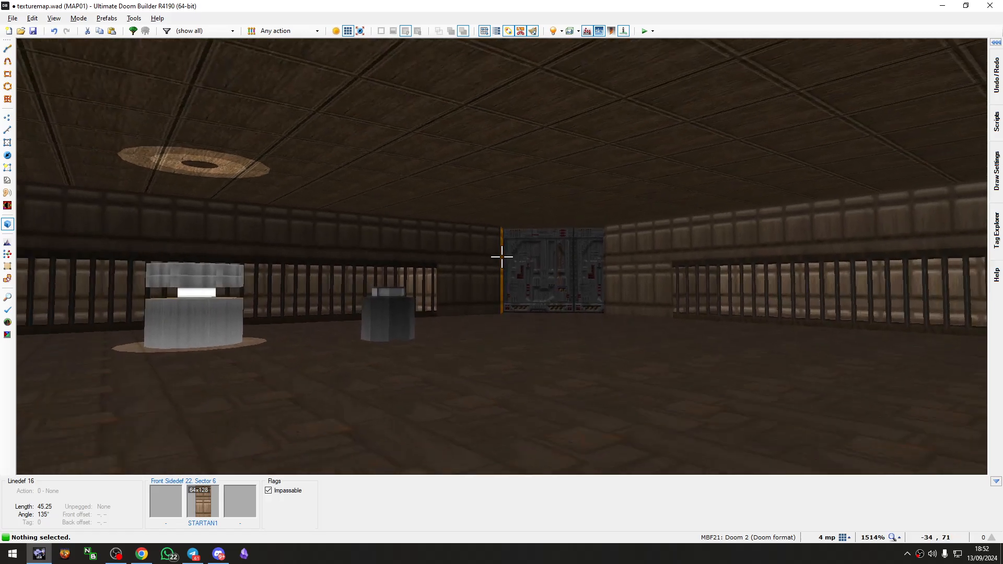
{"action": "key", "text": "w"}
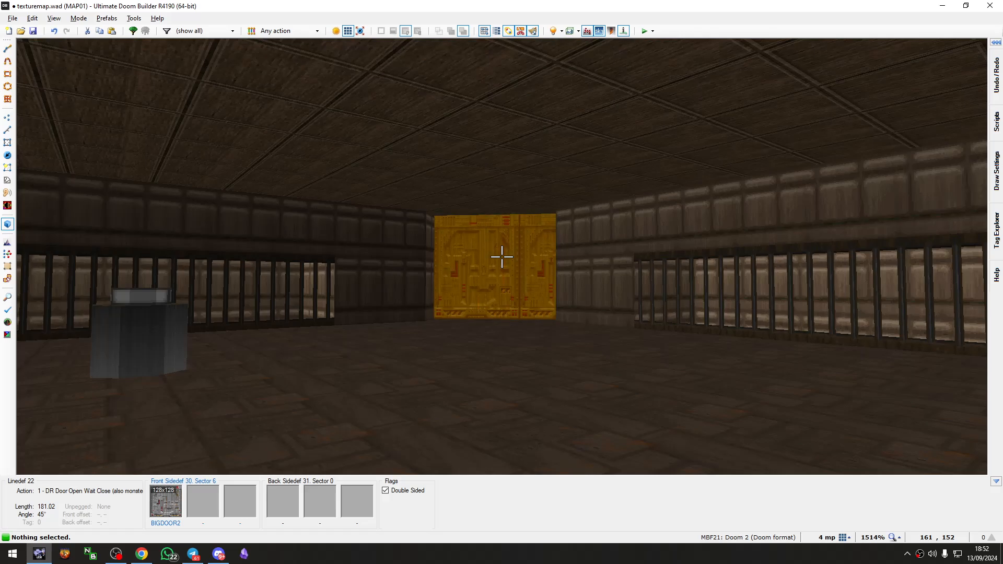
Step: Turn gravity off and examine the X-aligned STEP4 texture on the floating ring from all around, comparing it with the octagonal pedestal
{"action": "key", "text": "e"}
{"action": "key", "text": "s"}
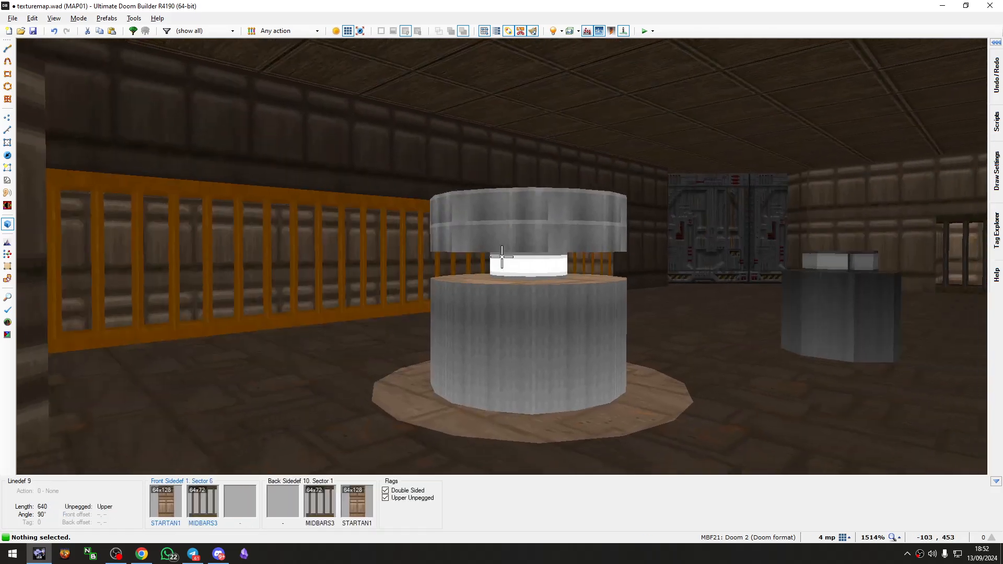
{"action": "key", "text": "g"}
{"action": "key", "text": "e"}
{"action": "key", "text": "f"}
{"action": "key", "text": "s"}
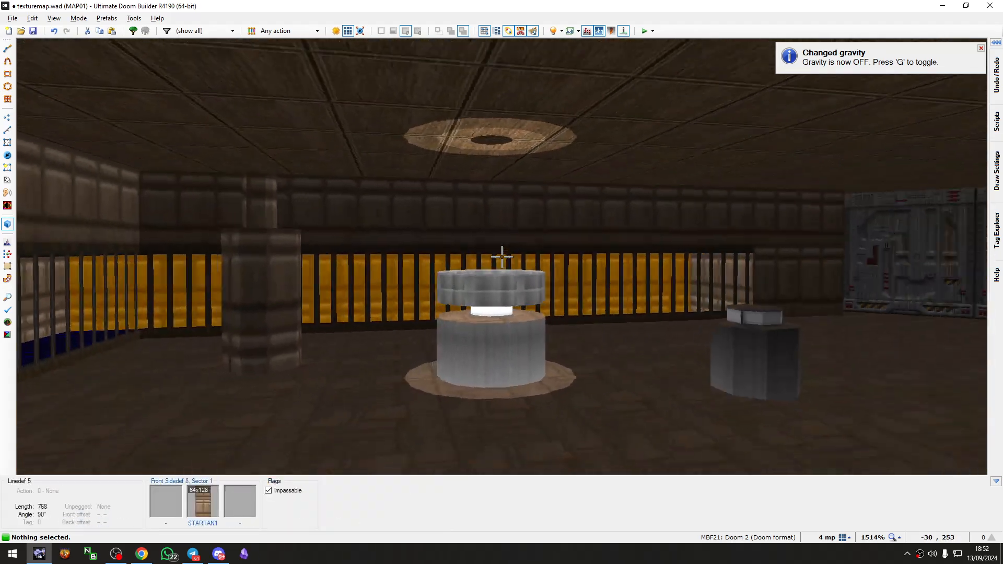
{"action": "key", "text": "e"}
{"action": "key", "text": "d"}
{"action": "key", "text": "e"}
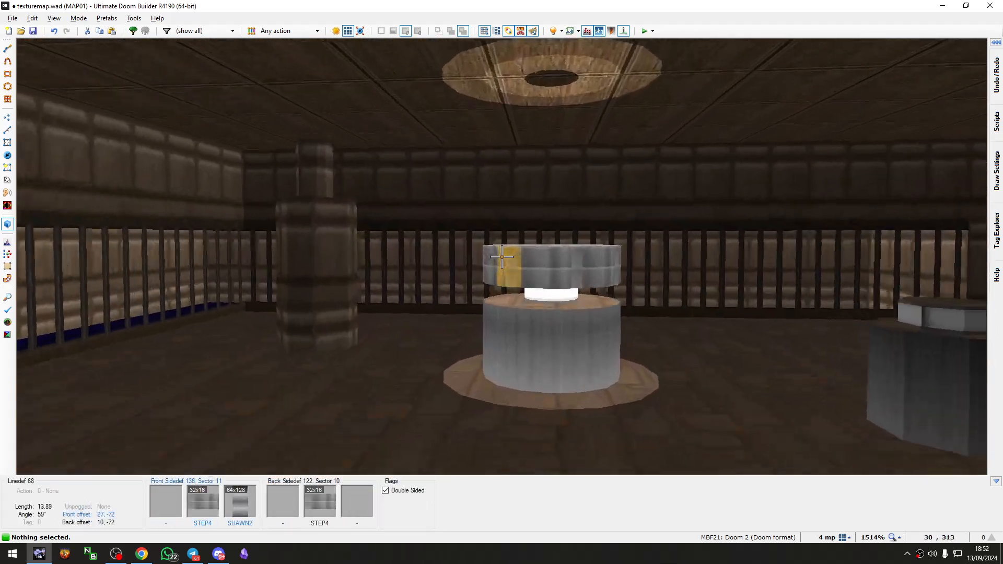
{"action": "key", "text": "e"}
{"action": "key", "text": "d"}
{"action": "key", "text": "e"}
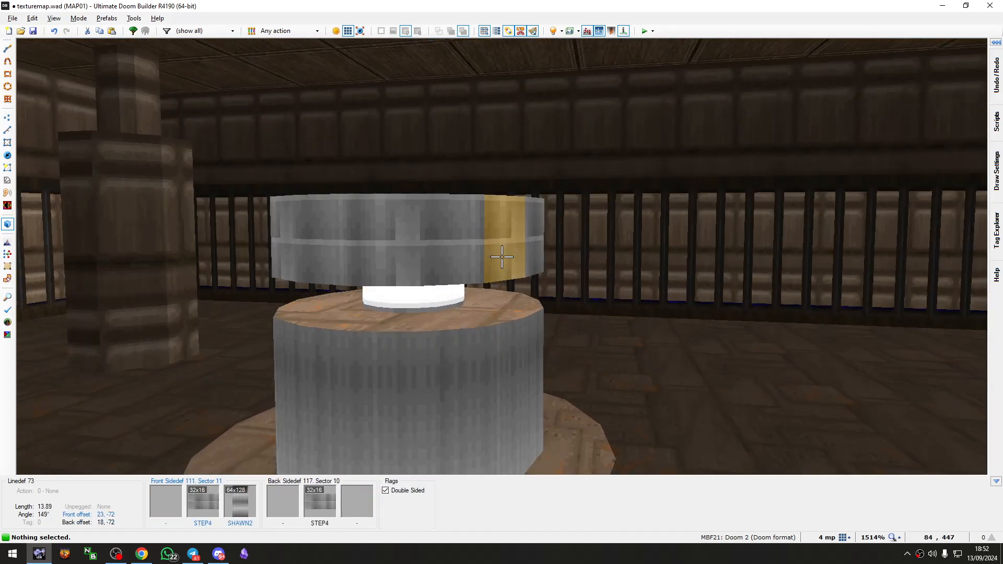
{"action": "key", "text": "d"}
{"action": "key", "text": "e"}
{"action": "key", "text": "s"}
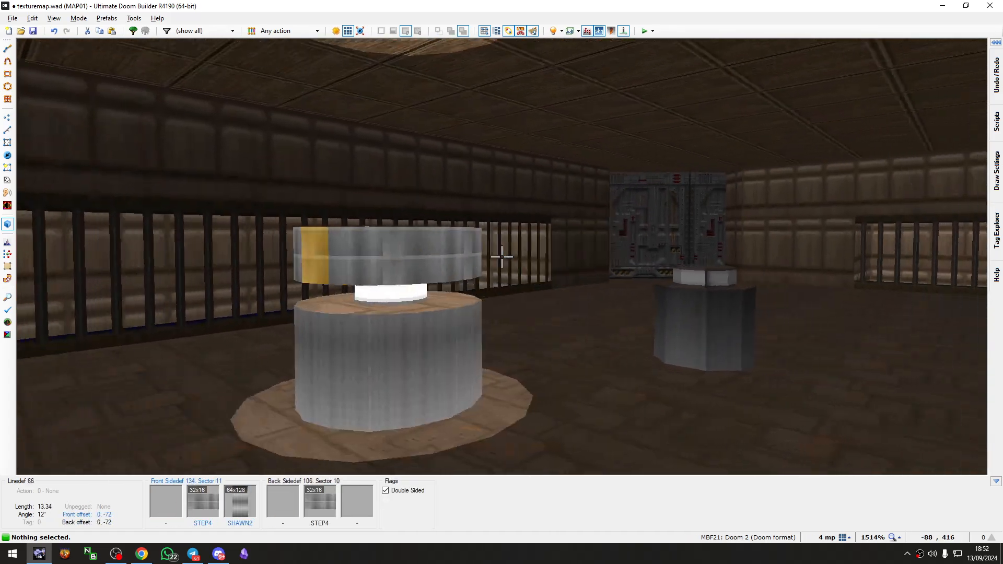
{"action": "key", "text": "f"}
{"action": "key", "text": "s"}
{"action": "key", "text": "e"}
{"action": "key", "text": "d"}
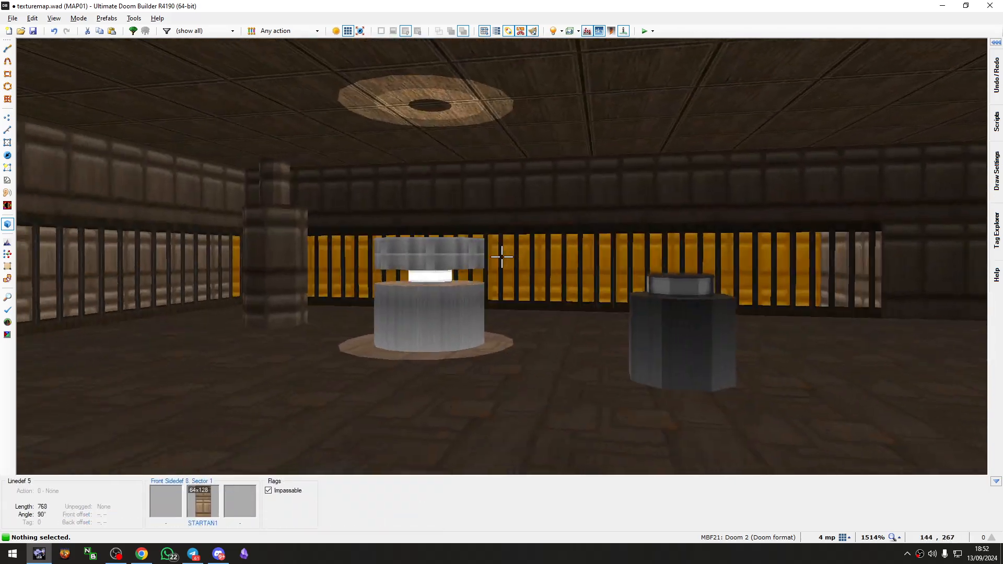
{"action": "key", "text": "e"}
Step: Return to the 2D map, select all linedefs of both pedestals and the octagonal pillar, and delete them
{"action": "key", "text": "q"}
{"action": "scroll", "coordinate": [502, 256], "scroll_direction": "down", "scroll_amount": 3}
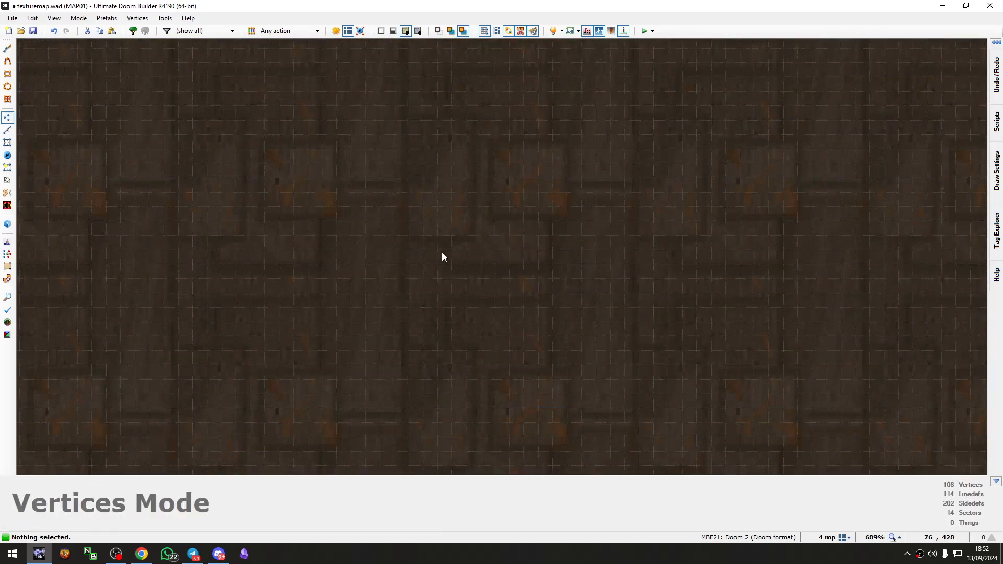
{"action": "scroll", "coordinate": [442, 257], "scroll_direction": "down", "scroll_amount": 6}
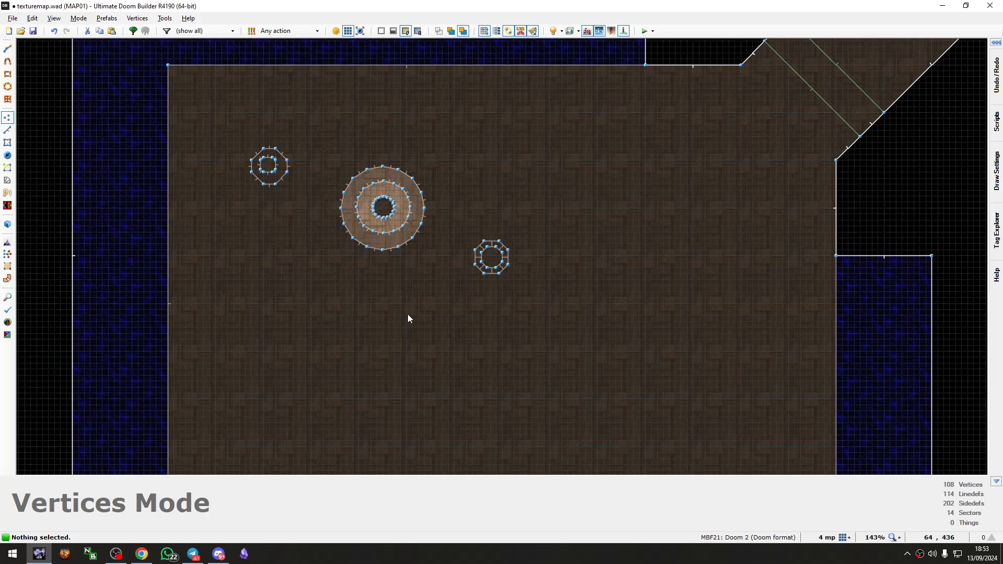
{"action": "key", "text": "l"}
{"action": "scroll", "coordinate": [397, 308], "scroll_direction": "down", "scroll_amount": 4}
{"action": "scroll", "coordinate": [343, 252], "scroll_direction": "up", "scroll_amount": 3}
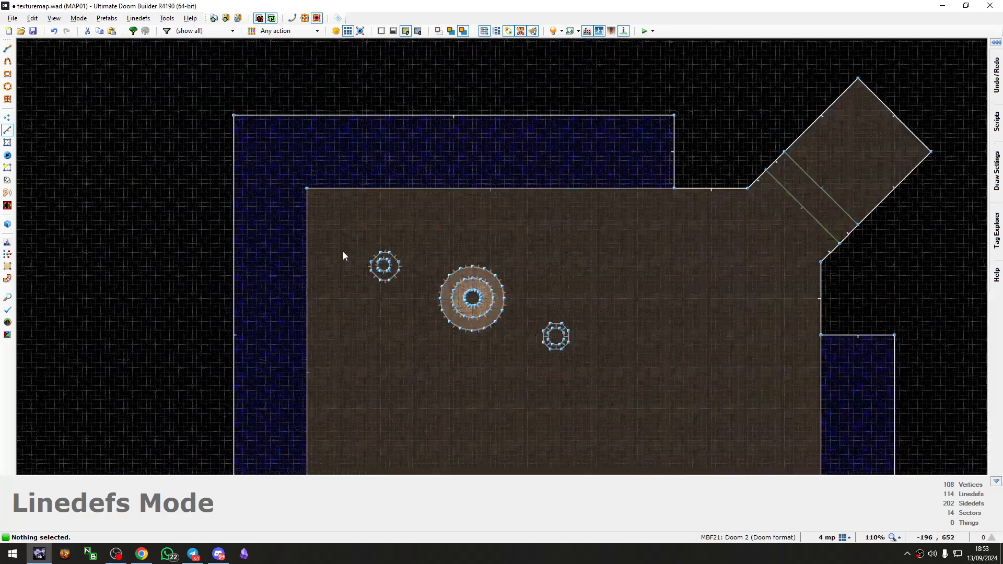
{"action": "left_click_drag", "start_coordinate": [647, 424], "coordinate": [649, 425]}
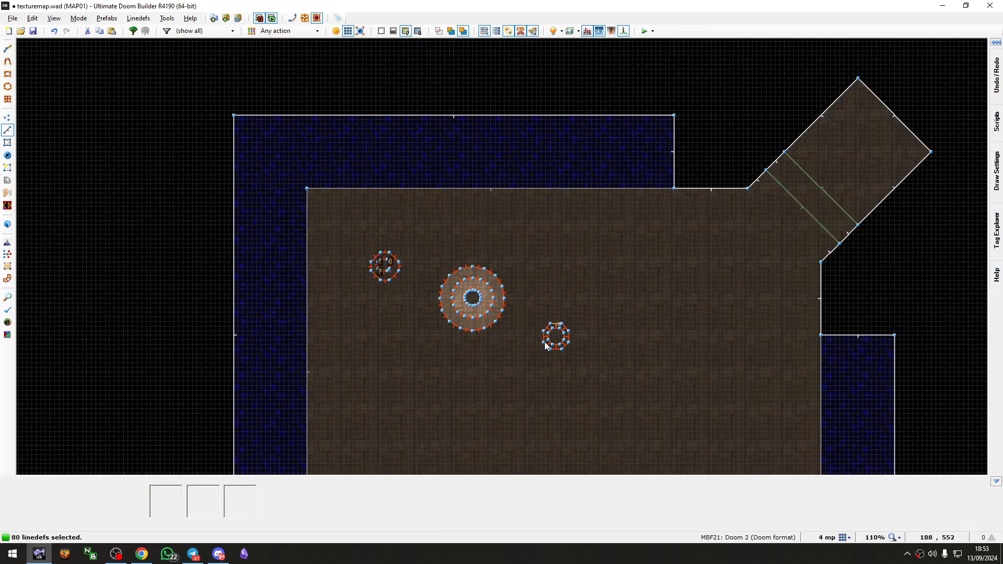
{"action": "key", "text": "Delete"}
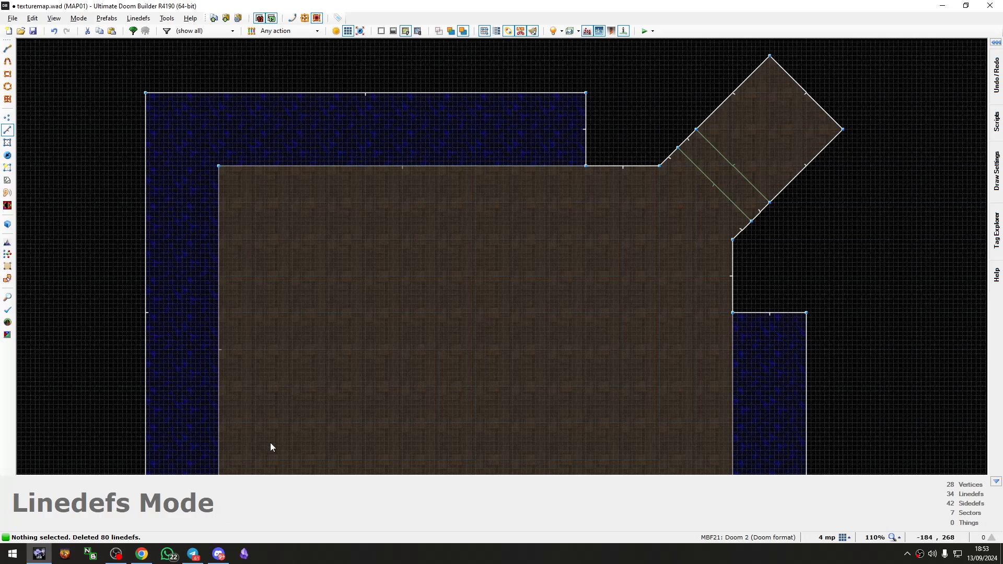
{"action": "mouse_move", "coordinate": [218, 554]}
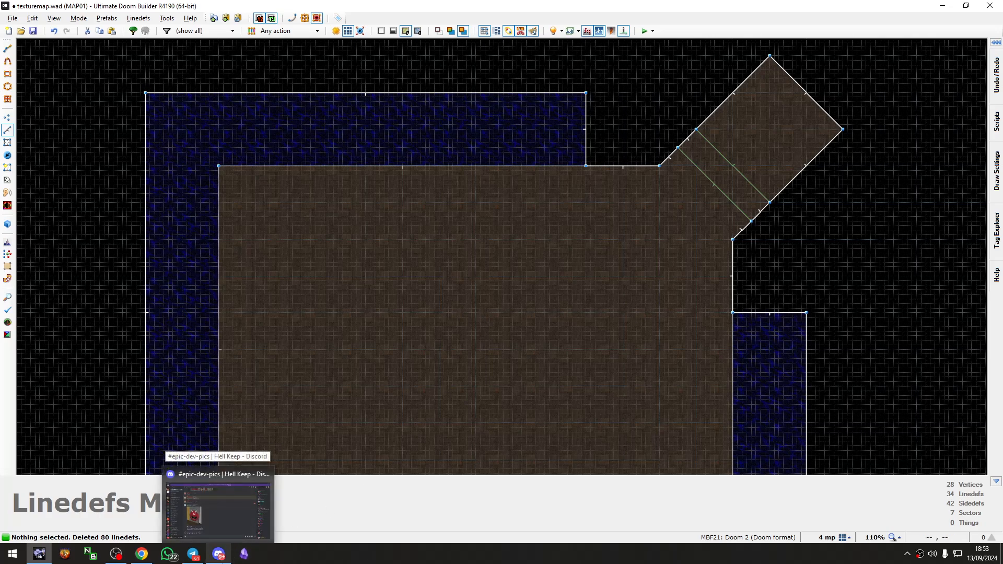
{"action": "mouse_move", "coordinate": [117, 557]}
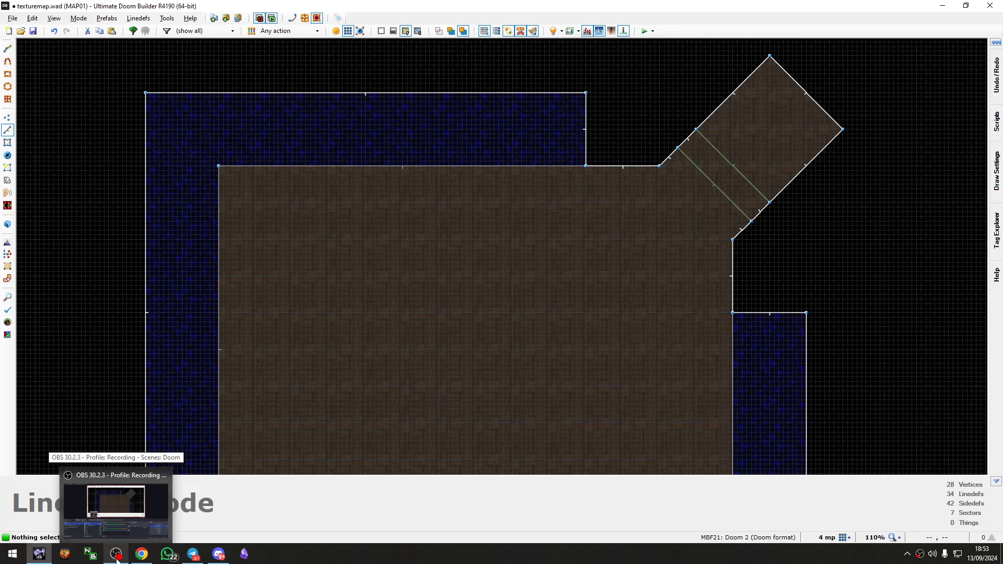
{"action": "left_click", "coordinate": [116, 557]}
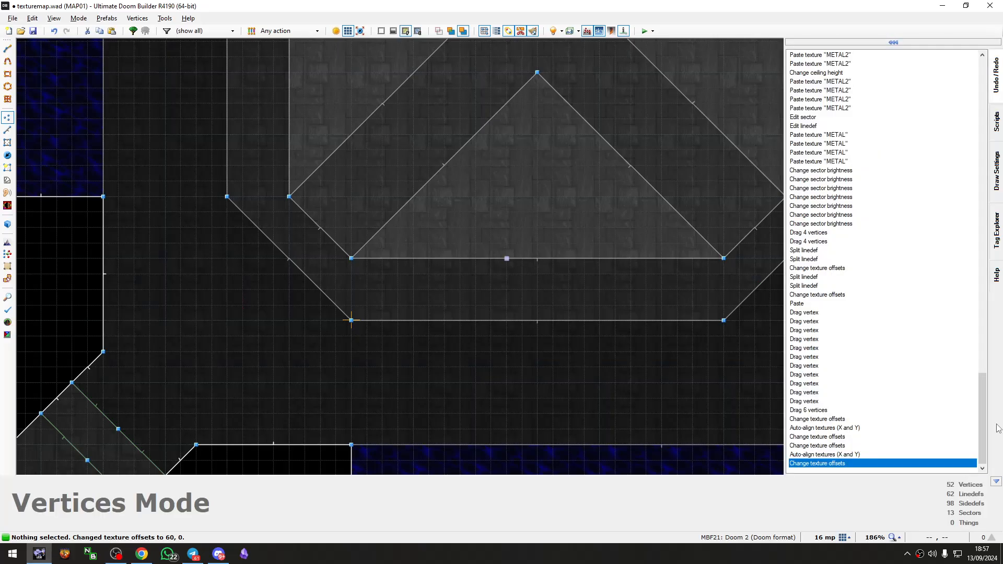
Step: Examine the metal room and its sky-lit ceiling in 3D with full brightness turned on, toggling the surface highlight off and on
{"action": "key", "text": "q"}
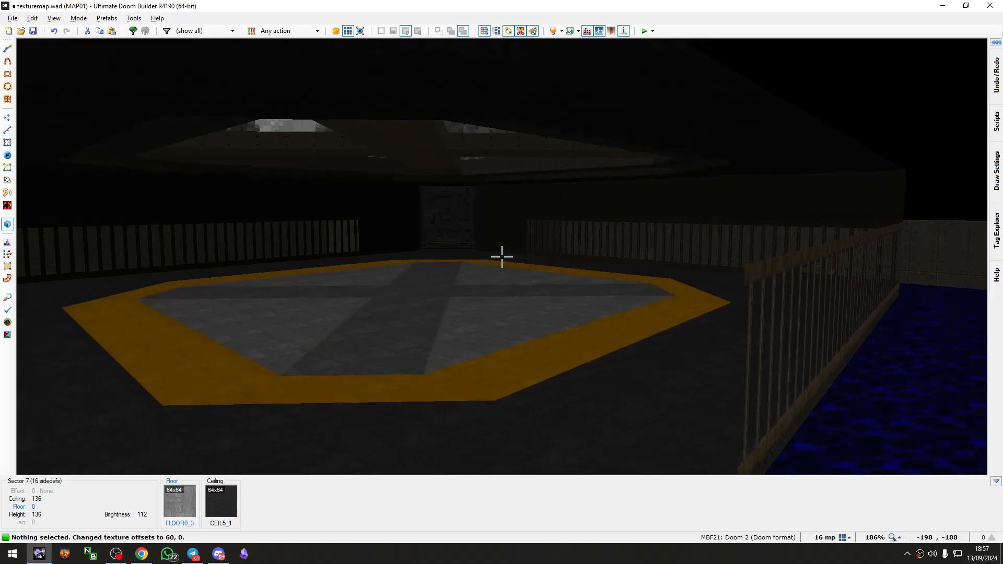
{"action": "key", "text": "b"}
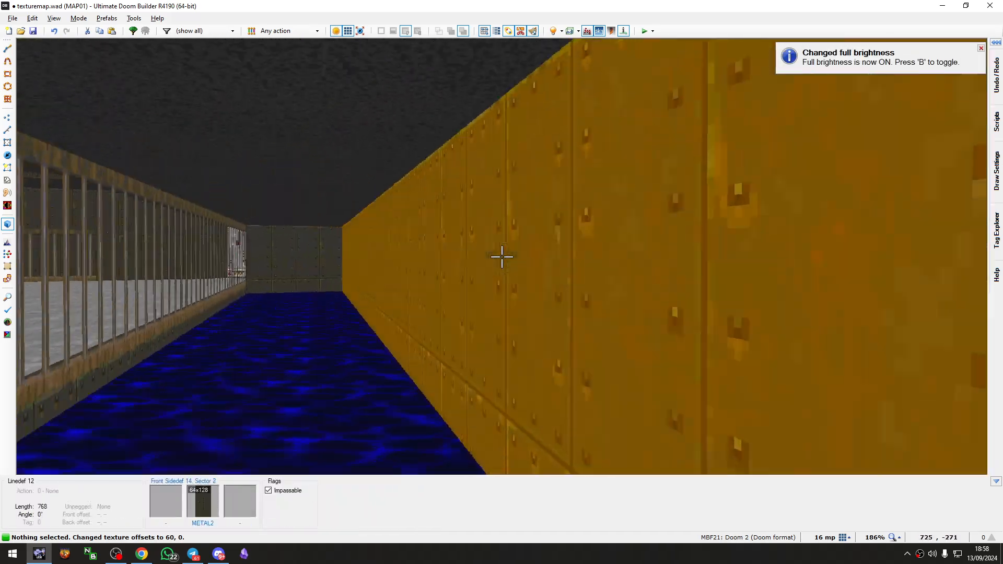
{"action": "key", "text": "h"}
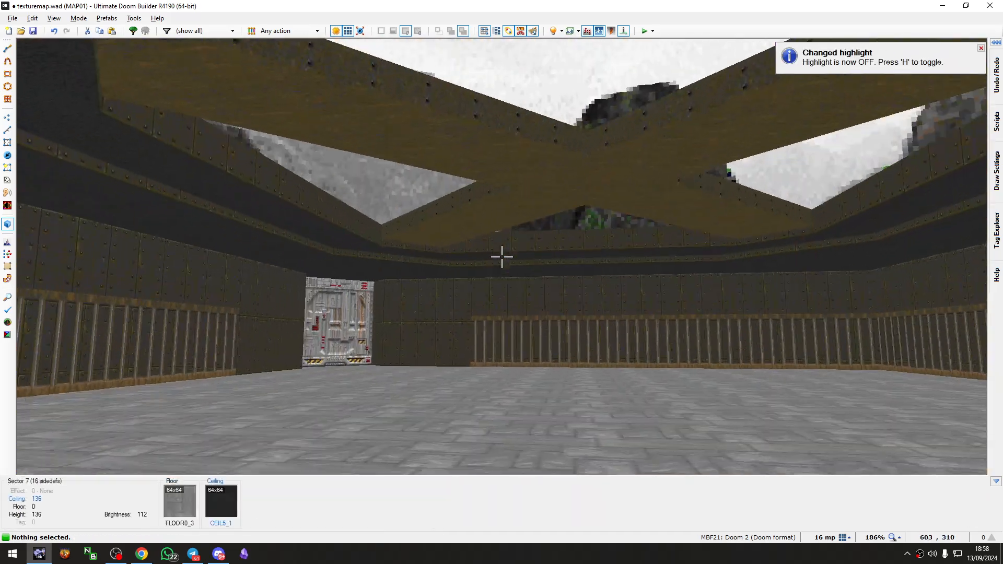
{"action": "key", "text": "w"}
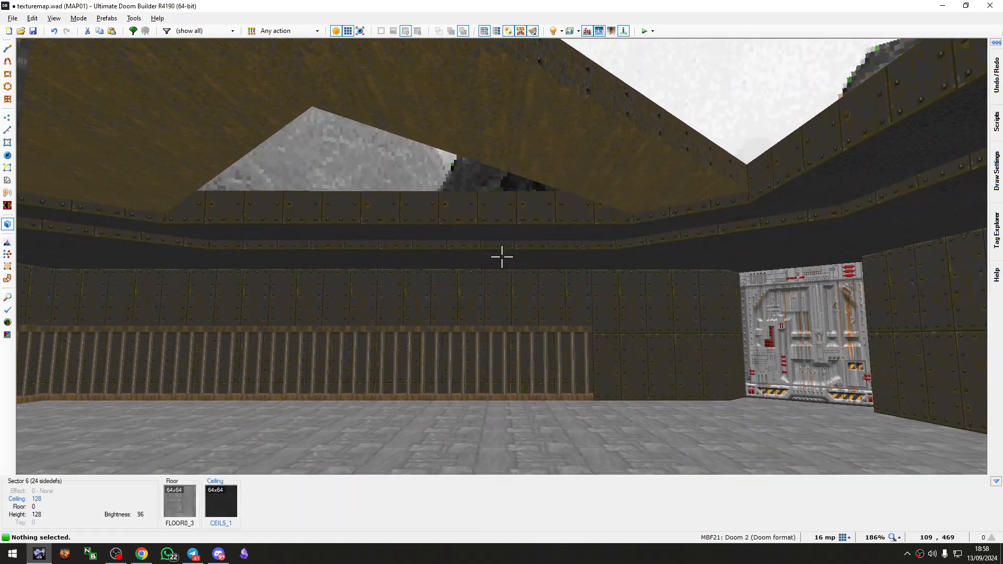
{"action": "key", "text": "b"}
{"action": "key", "text": "b"}
{"action": "key", "text": "h"}
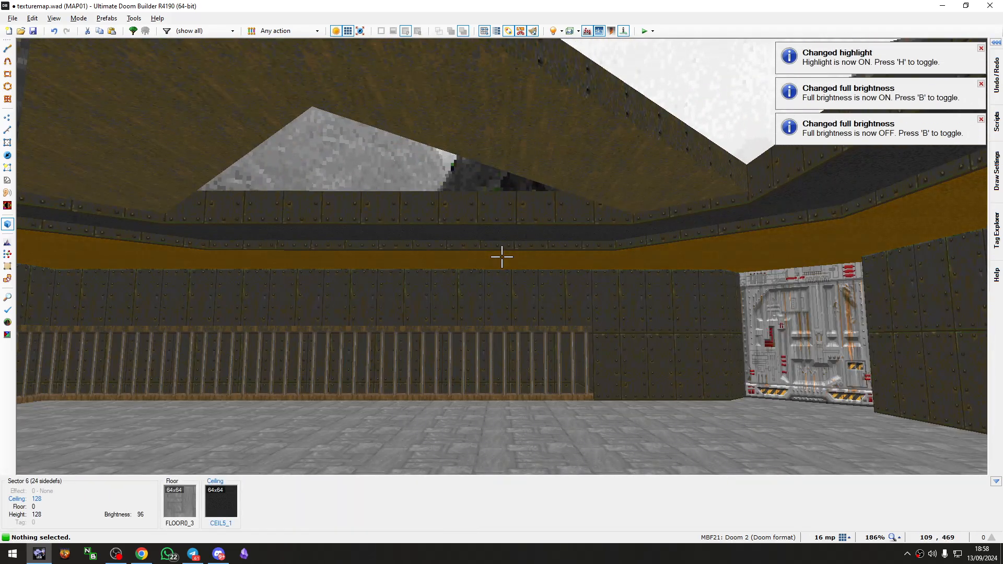
Step: Copy the METAL texture from the ceiling crossbeams and paste it over the METAL2 edges around the sky openings
{"action": "key", "text": "w"}
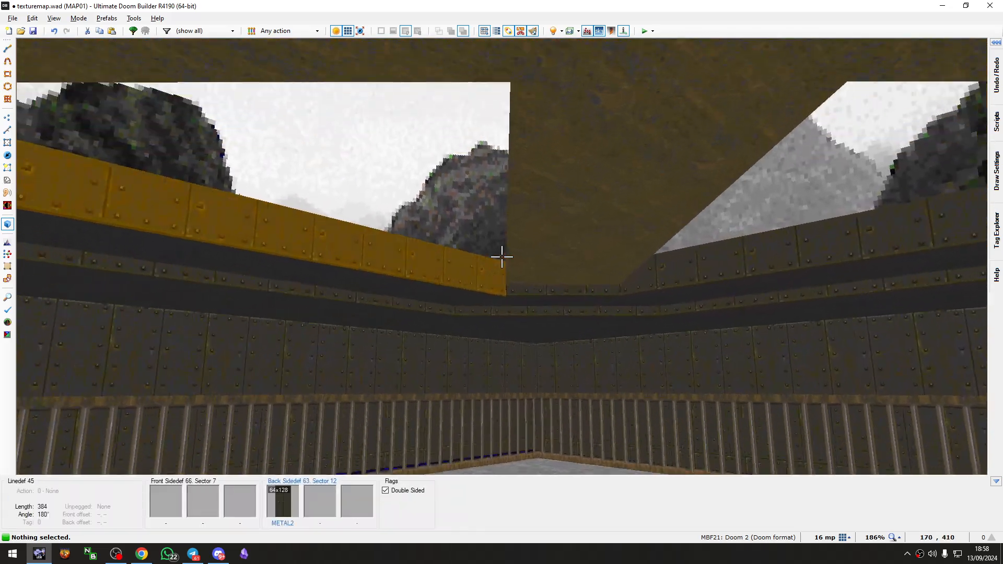
{"action": "key", "text": "w"}
{"action": "key", "text": "ctrl+c"}
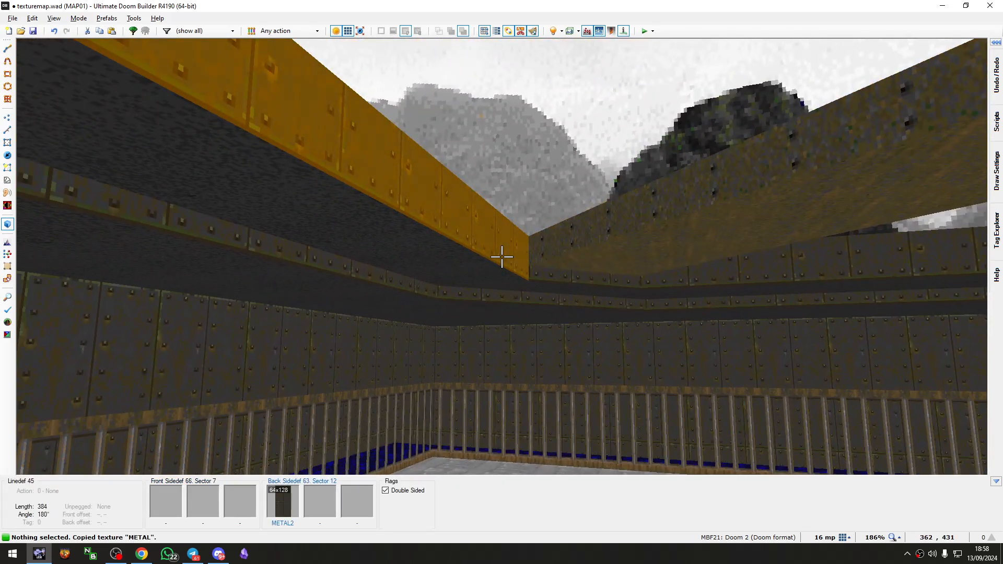
{"action": "key", "text": "ctrl+v"}
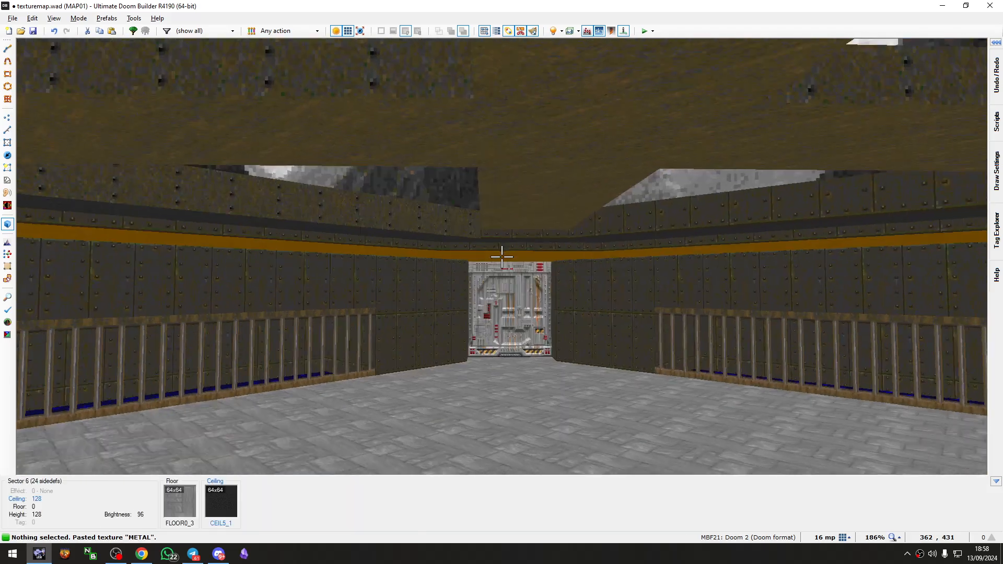
{"action": "key", "text": "w"}
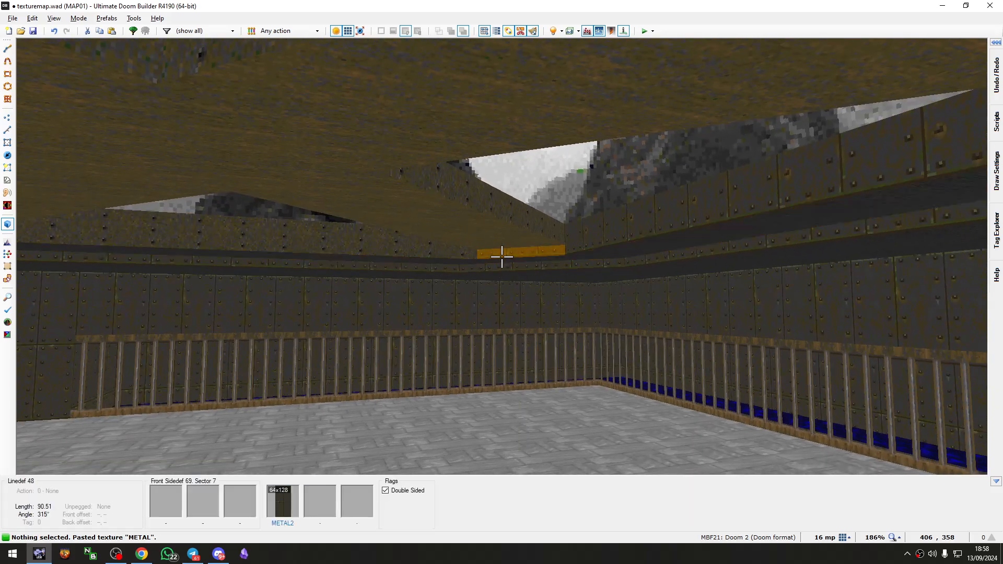
{"action": "left_click", "coordinate": [502, 257]}
{"action": "key", "text": "c"}
{"action": "key", "text": "a"}
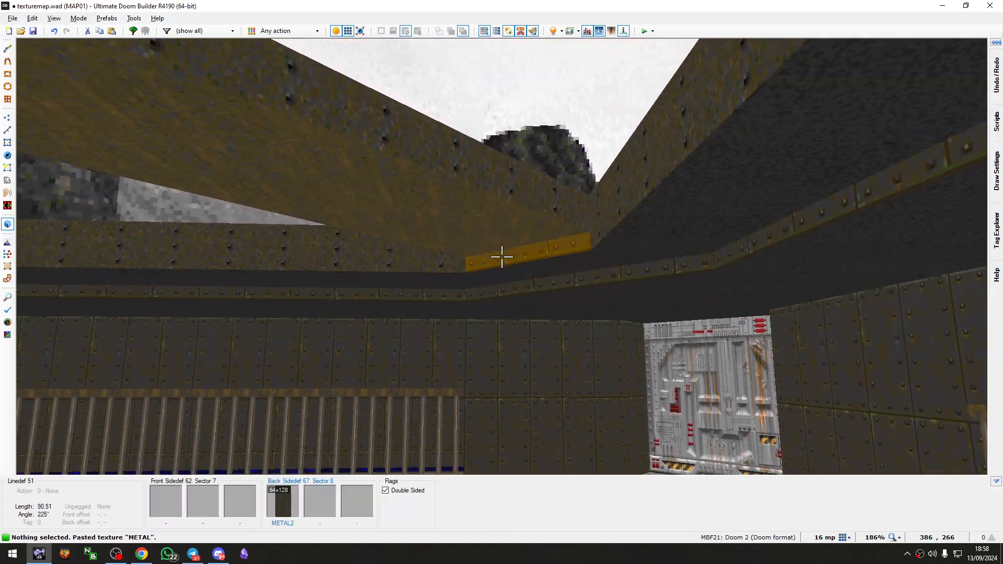
Step: Select the five ceilings of the sky openings and crossbeams, raise them to 184, and compare the room with full brightness off and on
{"action": "left_click", "coordinate": [502, 256]}
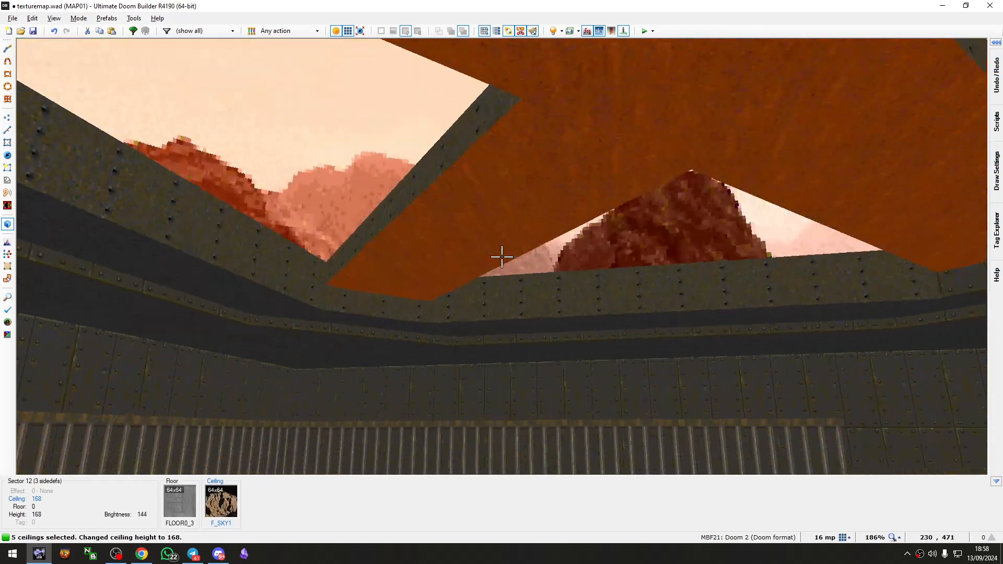
{"action": "key", "text": "w"}
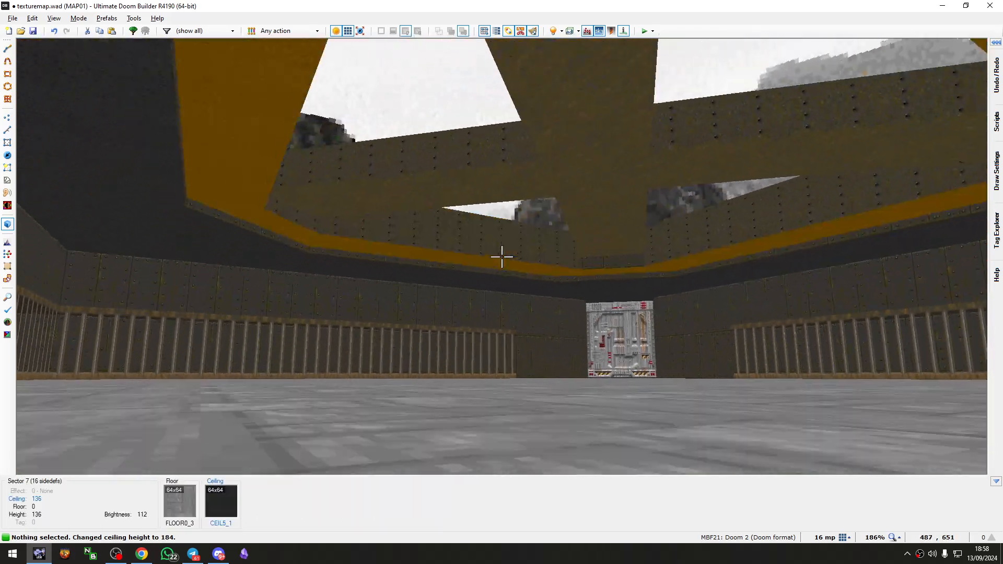
{"action": "key", "text": "b"}
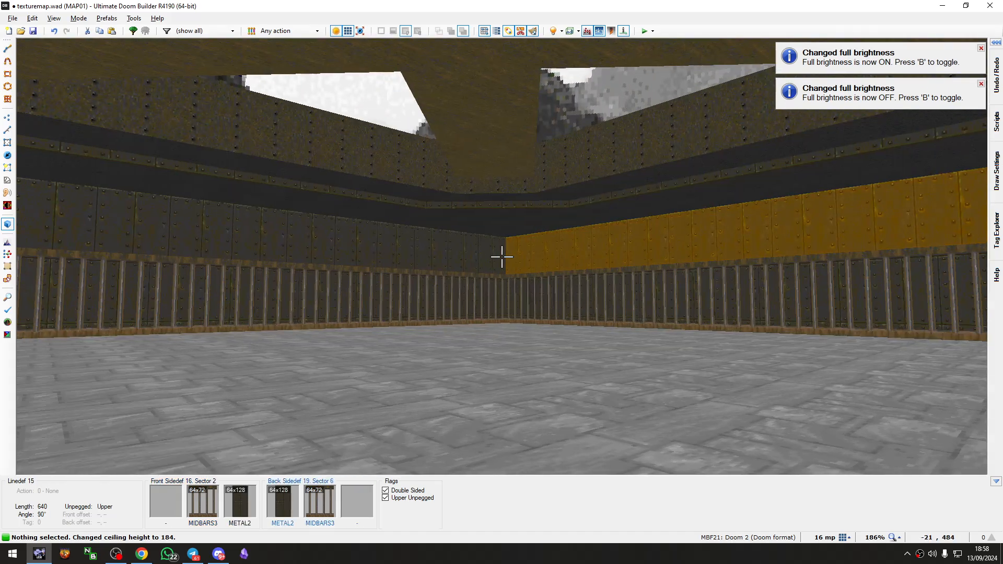
Step: Copy the CEIL5_2 flat from the crossbeam ceiling and paste it onto the octagonal ceiling ring around the sky openings
{"action": "key", "text": "w"}
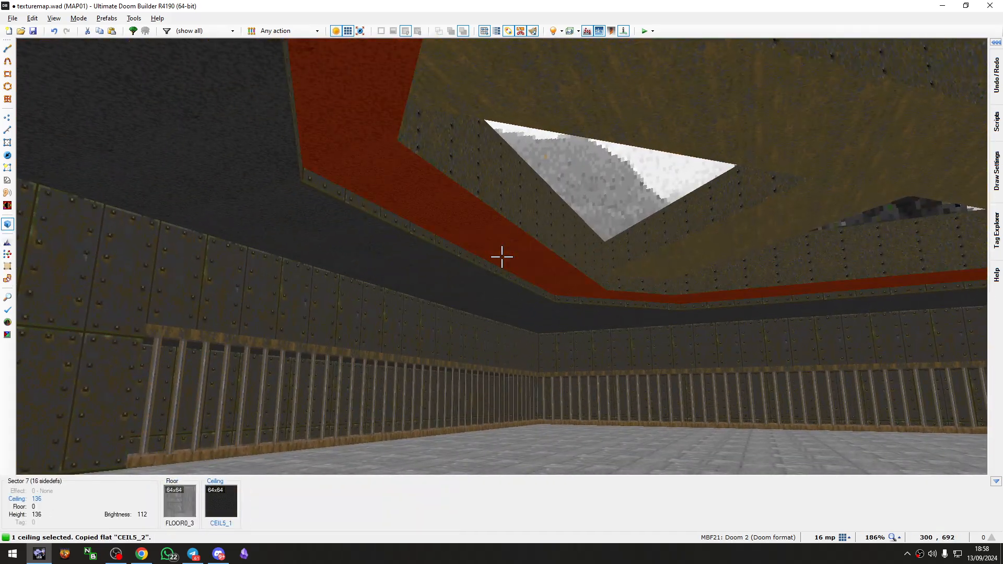
{"action": "key", "text": "w"}
{"action": "key", "text": "b"}
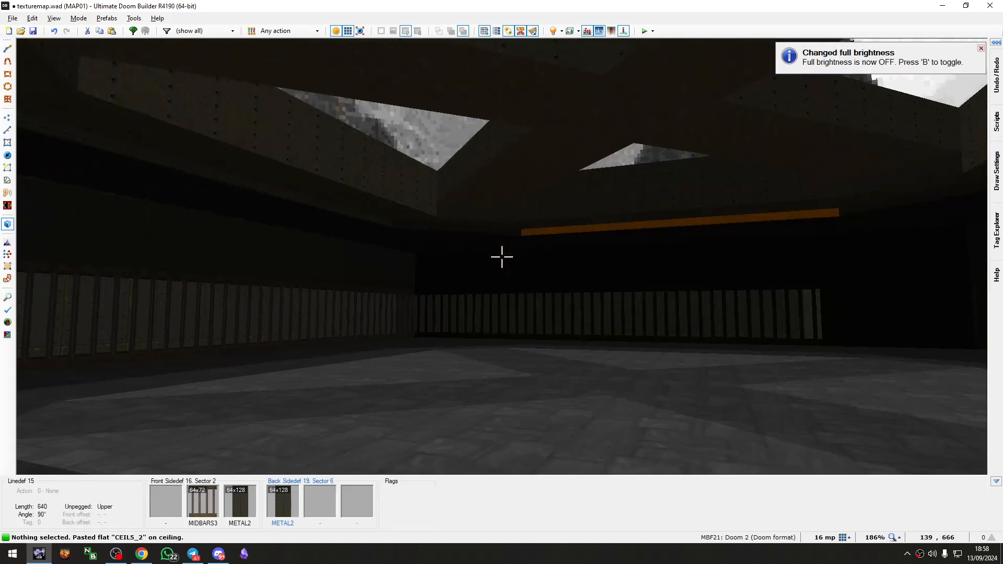
{"action": "key", "text": "w"}
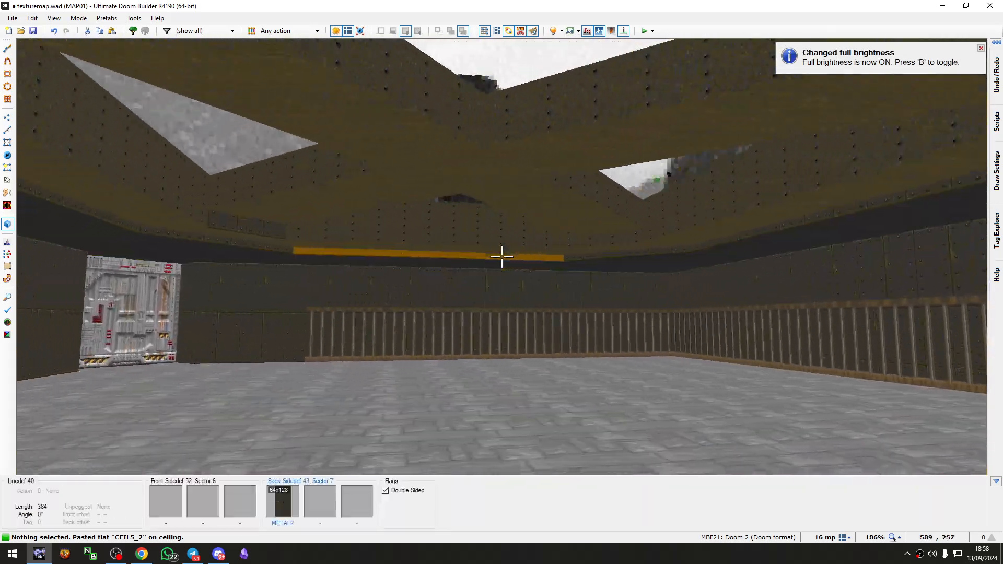
Step: Paste the METAL texture over the METAL2 edge at the crossbeam end near the door, comparing the room with full brightness off and on
{"action": "key", "text": "w"}
{"action": "key", "text": "b"}
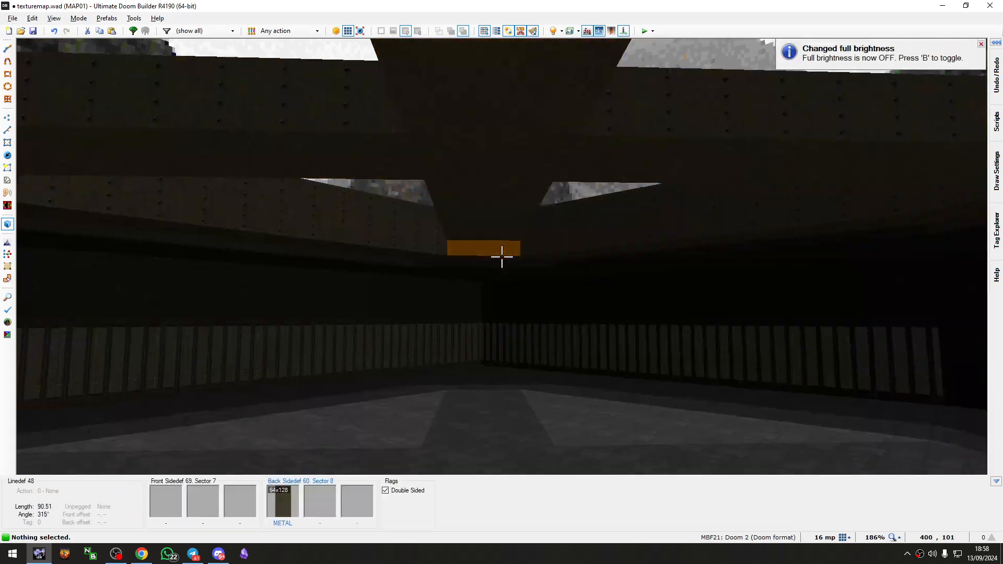
{"action": "key", "text": "b"}
{"action": "key", "text": "w"}
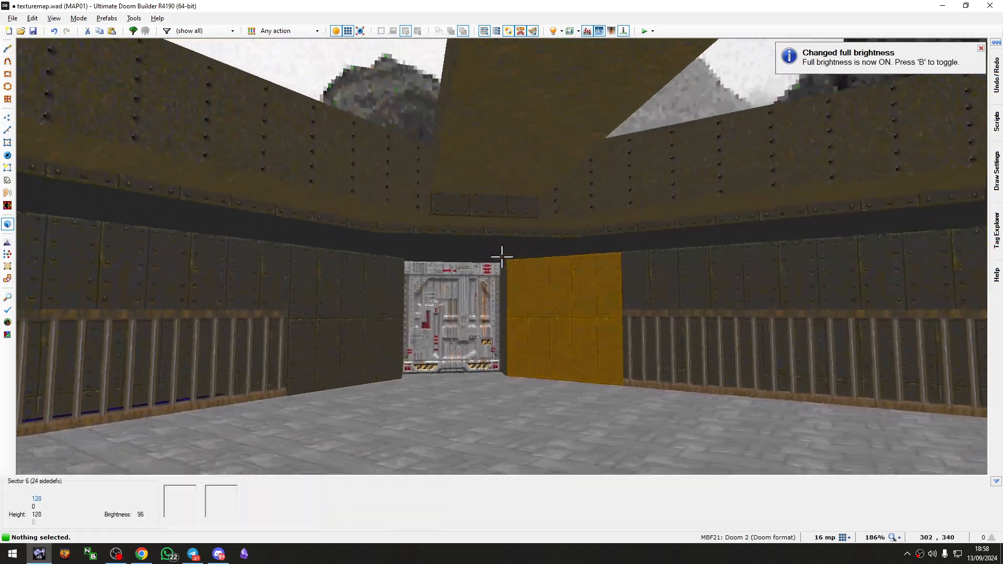
{"action": "key", "text": "ctrl+v"}
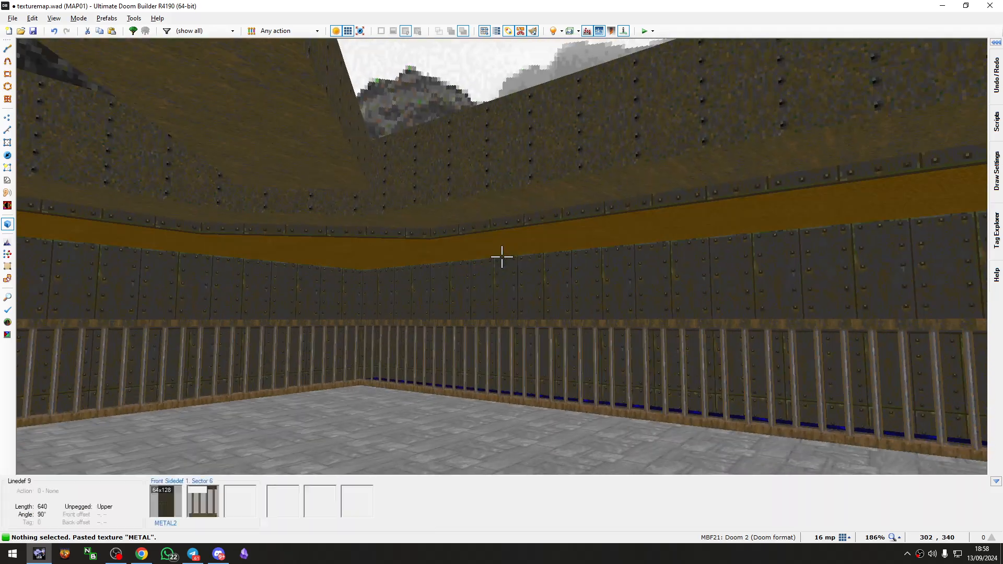
{"action": "key", "text": "w"}
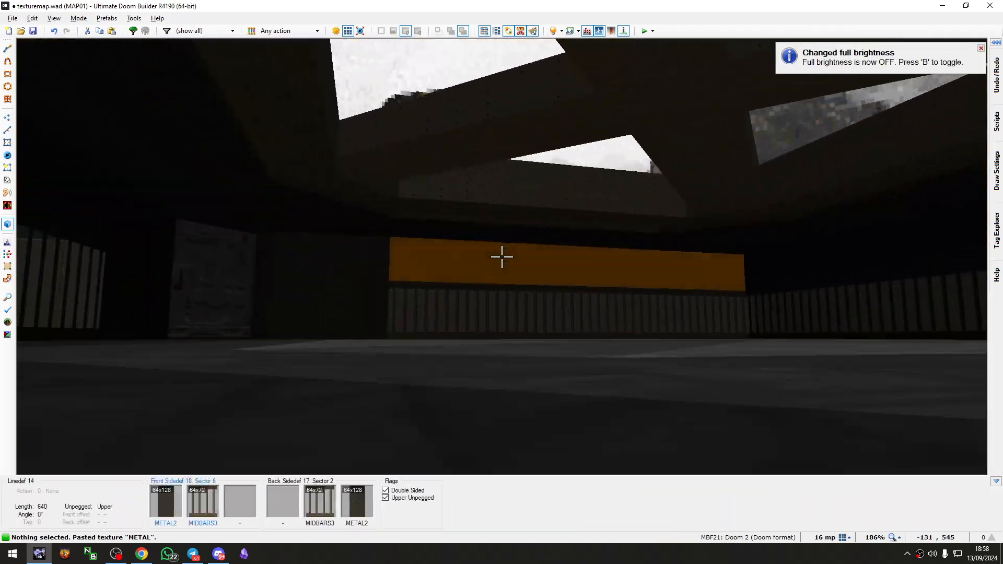
Step: Set the sector brightness to 160 for the four floors beneath the sky openings and 128 for the cross-shaped floor between them
{"action": "scroll", "coordinate": [502, 257], "scroll_direction": "down", "scroll_amount": 1, "text": "ctrl"}
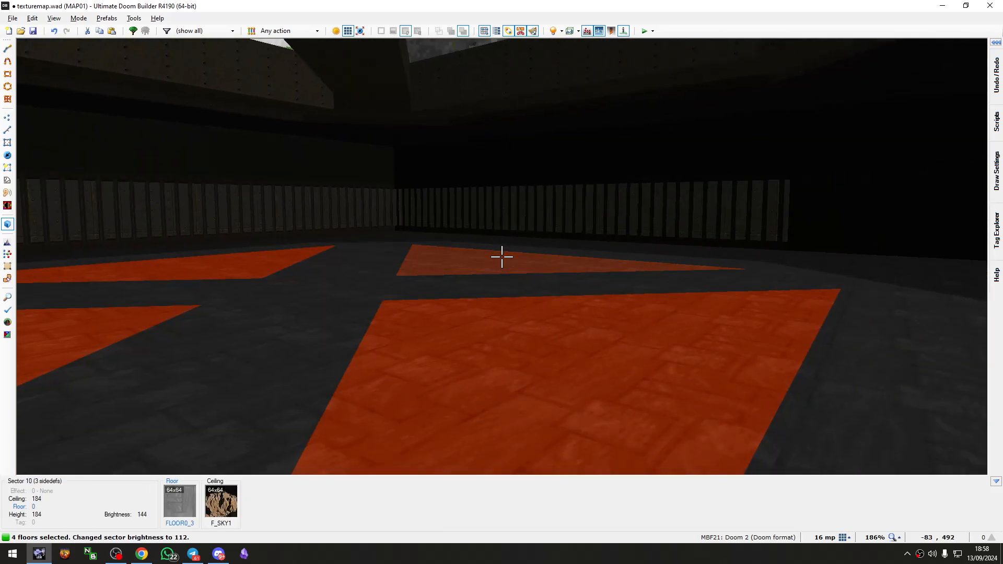
{"action": "key", "text": "s"}
{"action": "key", "text": "w"}
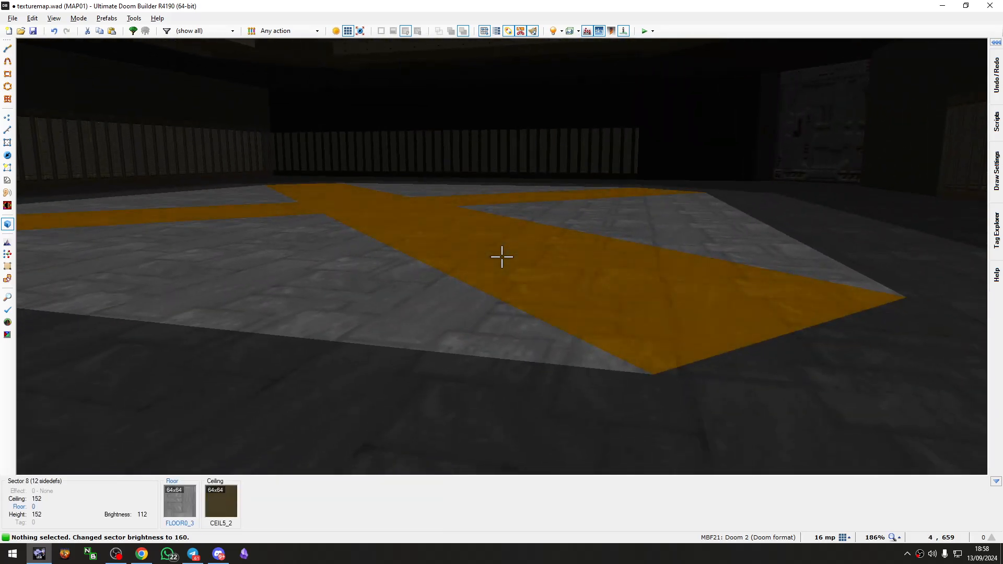
{"action": "key", "text": "w"}
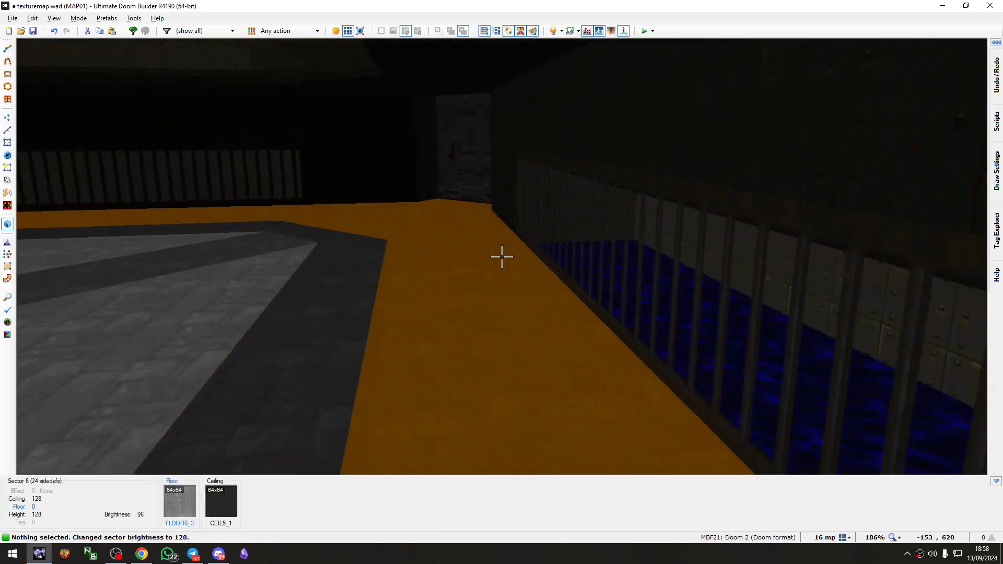
{"action": "key", "text": "w"}
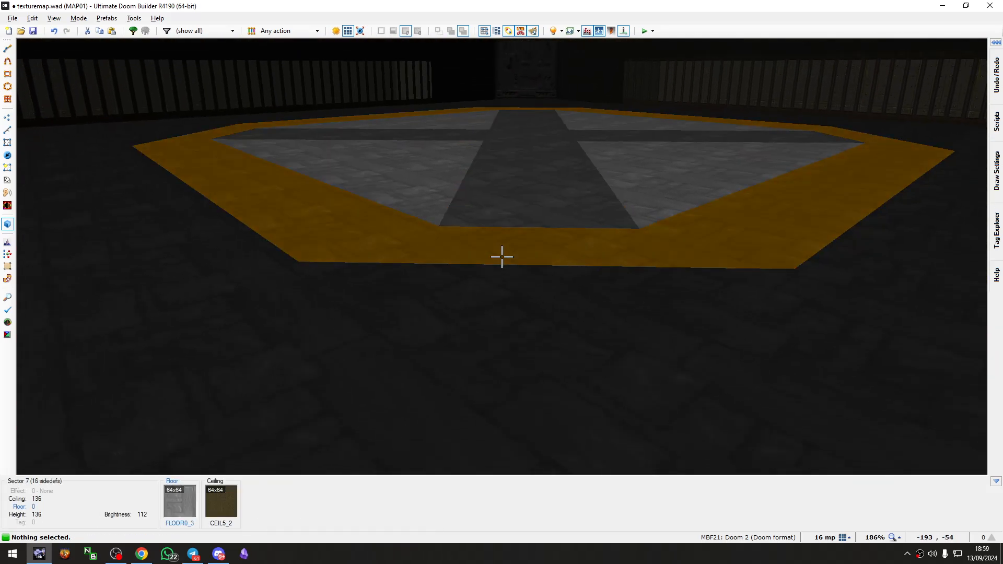
{"action": "key", "text": "w"}
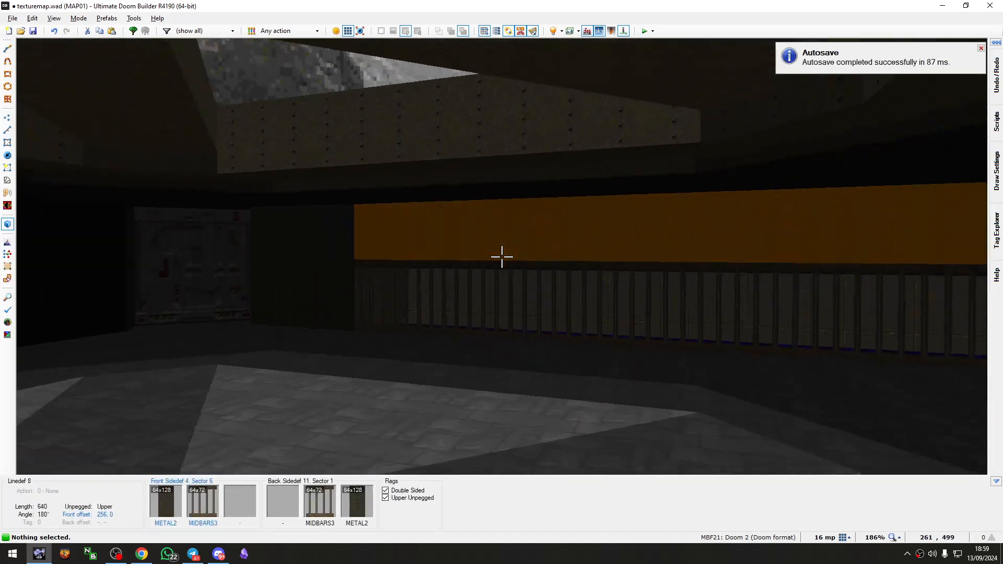
Step: Set the brightness of both water channels behind the bars to 192 and return to the 2D map
{"action": "key", "text": "b"}
{"action": "key", "text": "b"}
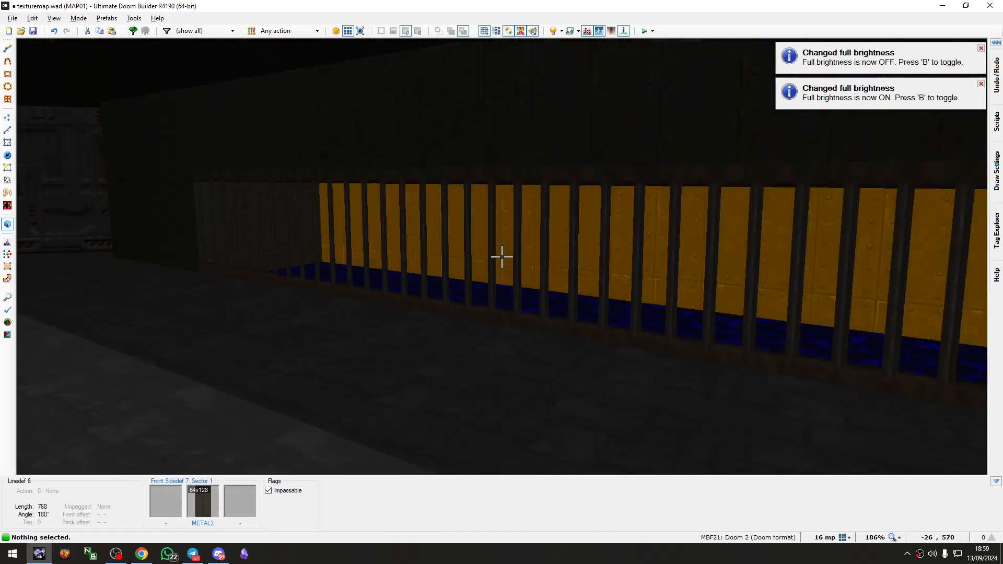
{"action": "scroll", "coordinate": [502, 256], "scroll_direction": "up", "scroll_amount": 2, "text": "shift"}
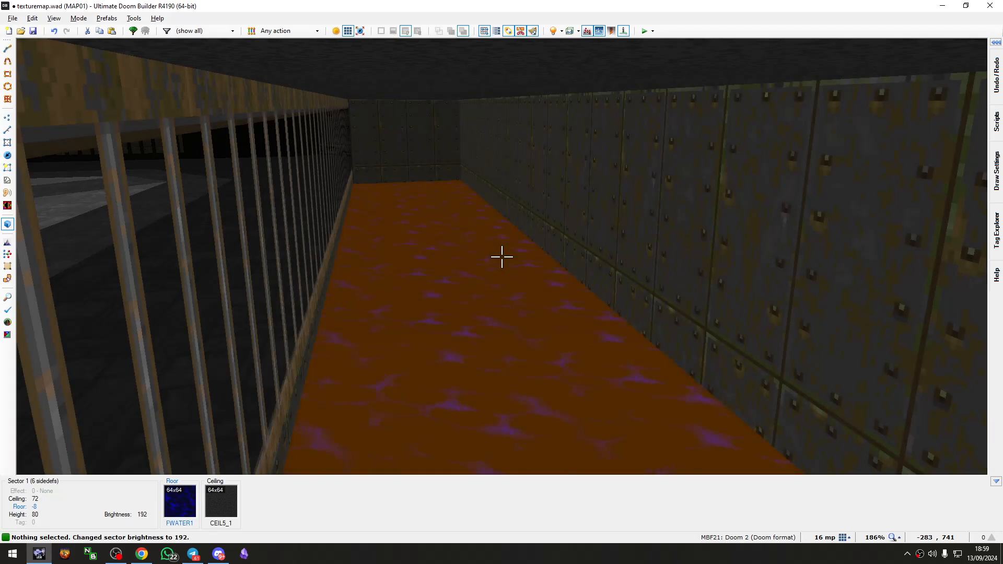
{"action": "key", "text": "w"}
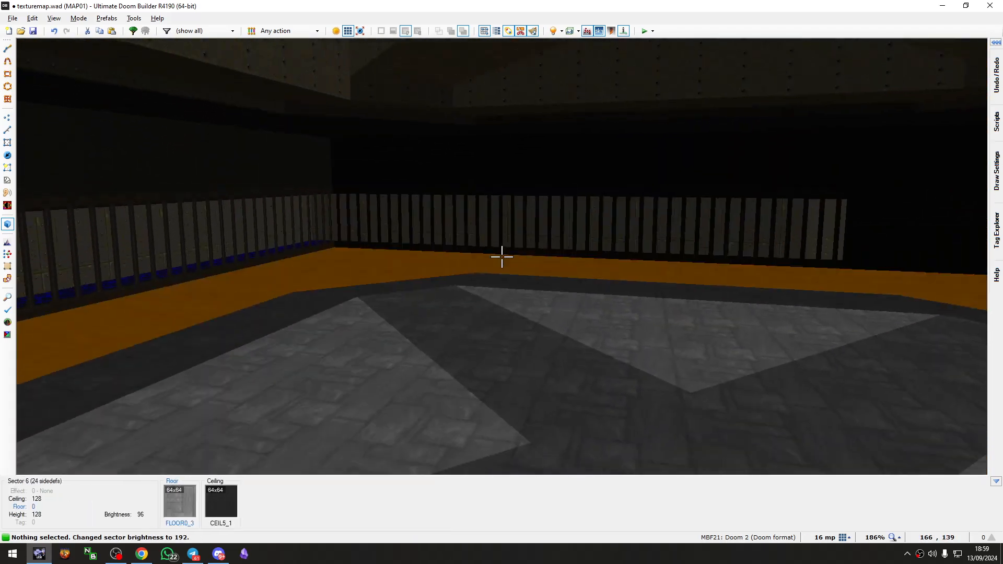
{"action": "key", "text": "w"}
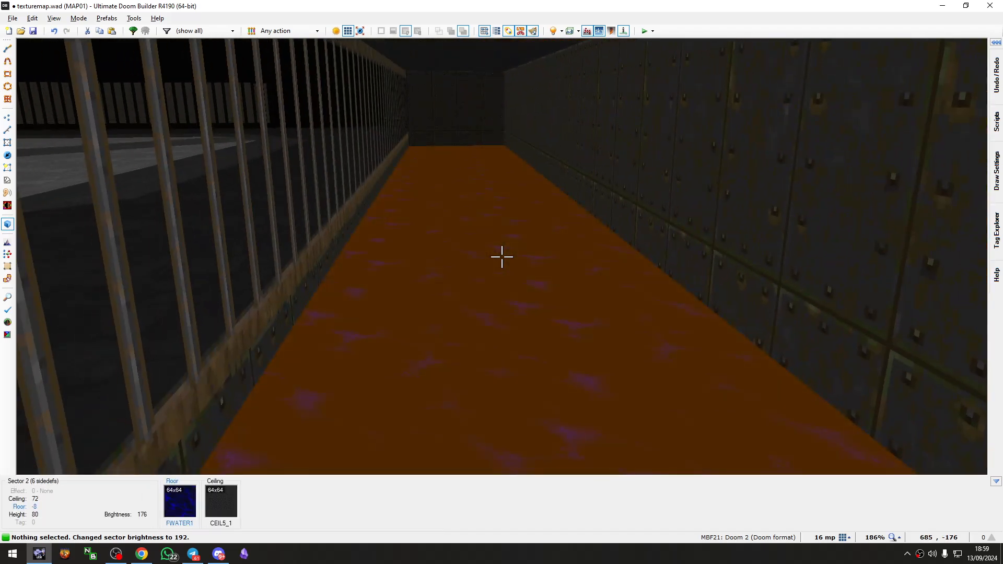
{"action": "key", "text": "w"}
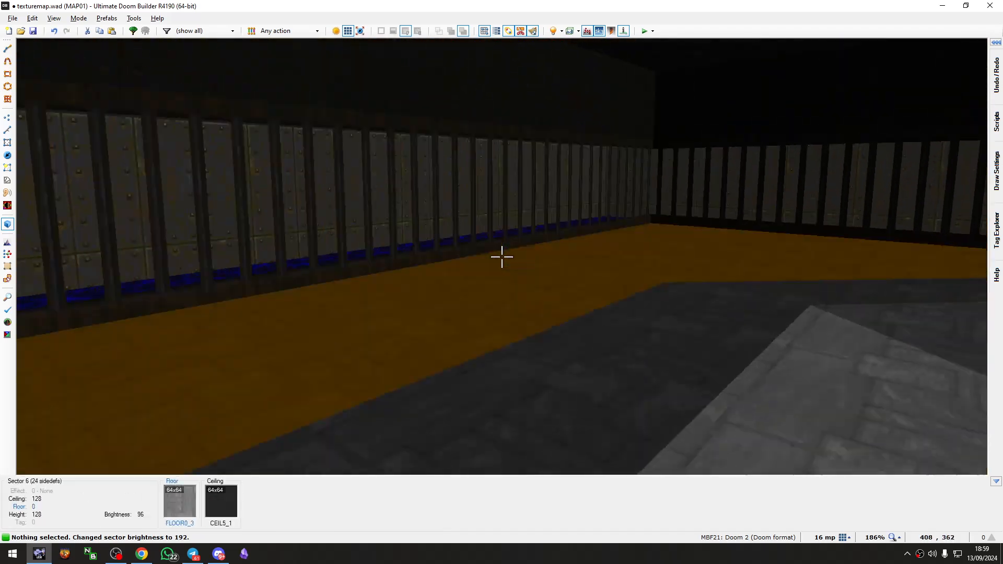
{"action": "key", "text": "w"}
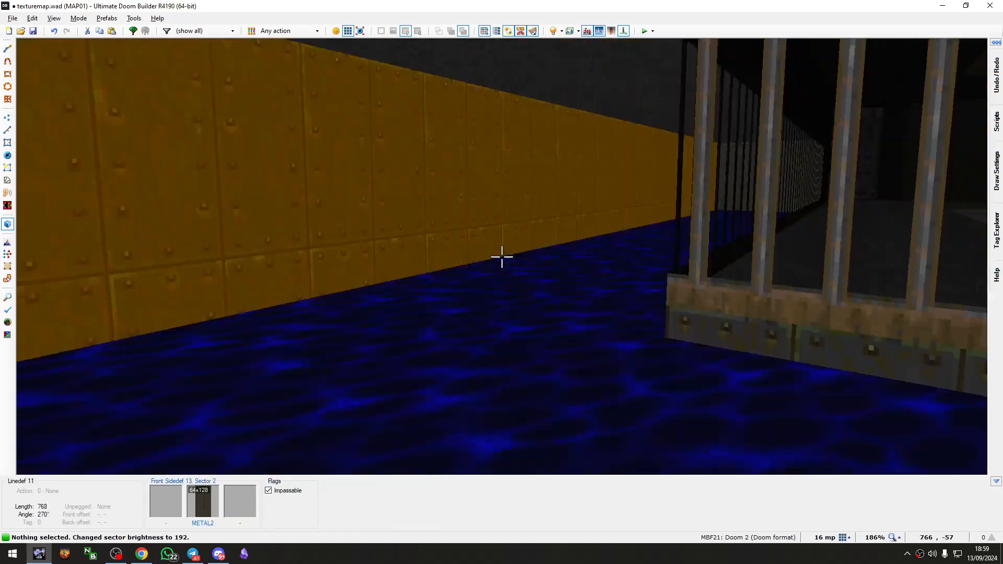
{"action": "key", "text": "w"}
{"action": "key", "text": "q"}
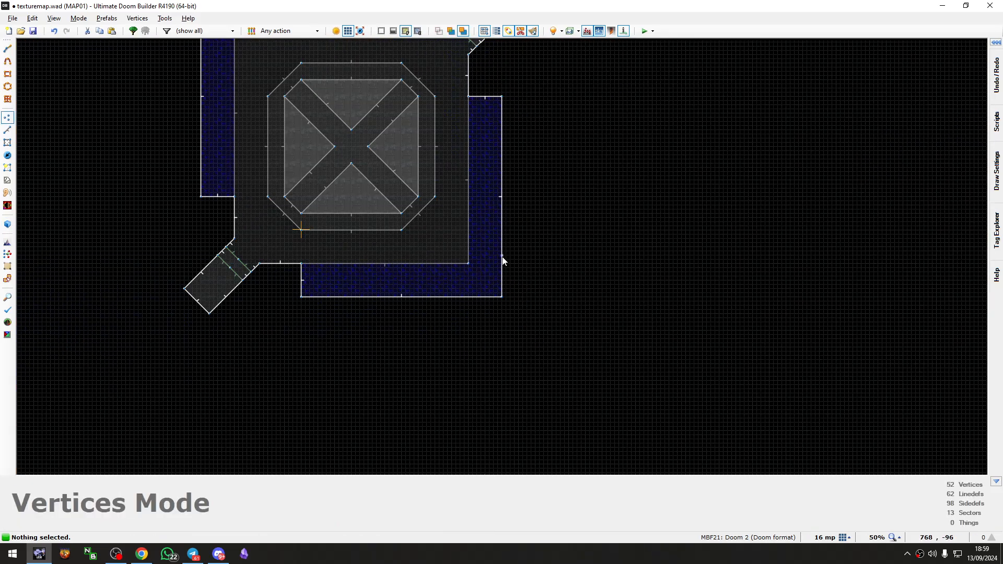
{"action": "scroll", "coordinate": [552, 267], "scroll_direction": "up", "scroll_amount": 3}
{"action": "key", "text": "d"}
{"action": "scroll", "coordinate": [508, 294], "scroll_direction": "up", "scroll_amount": 6}
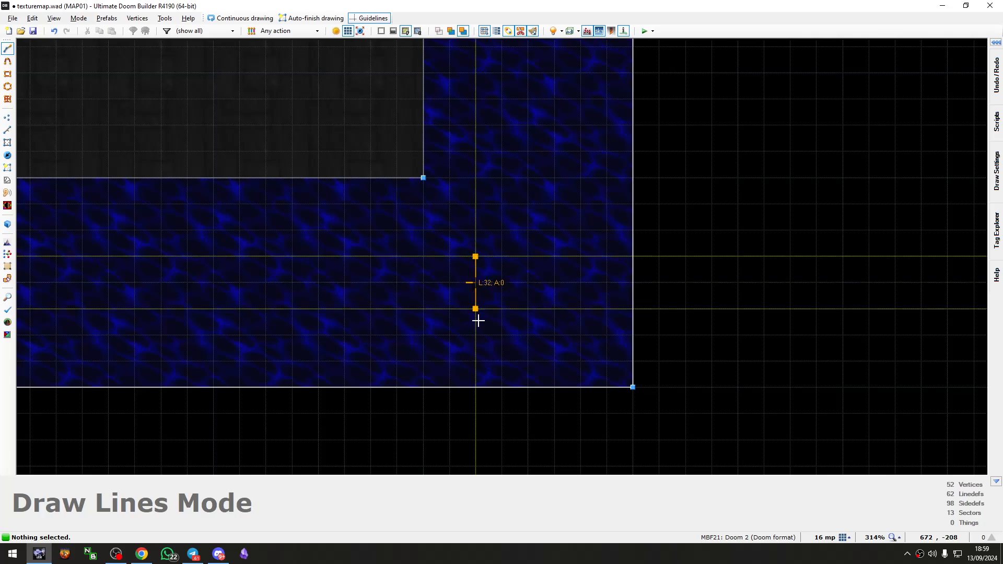
{"action": "left_click", "coordinate": [478, 320]}
{"action": "key", "text": "Escape"}
Step: Draw a 64 by 64 square sector in the water at the southeast corner of the channel
{"action": "key", "text": "d"}
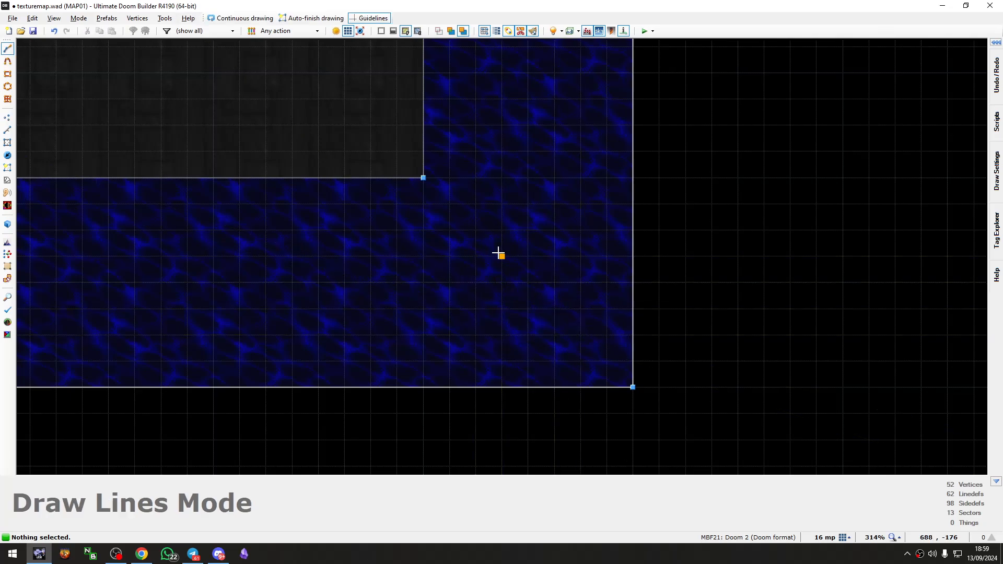
{"action": "left_click", "coordinate": [482, 216]}
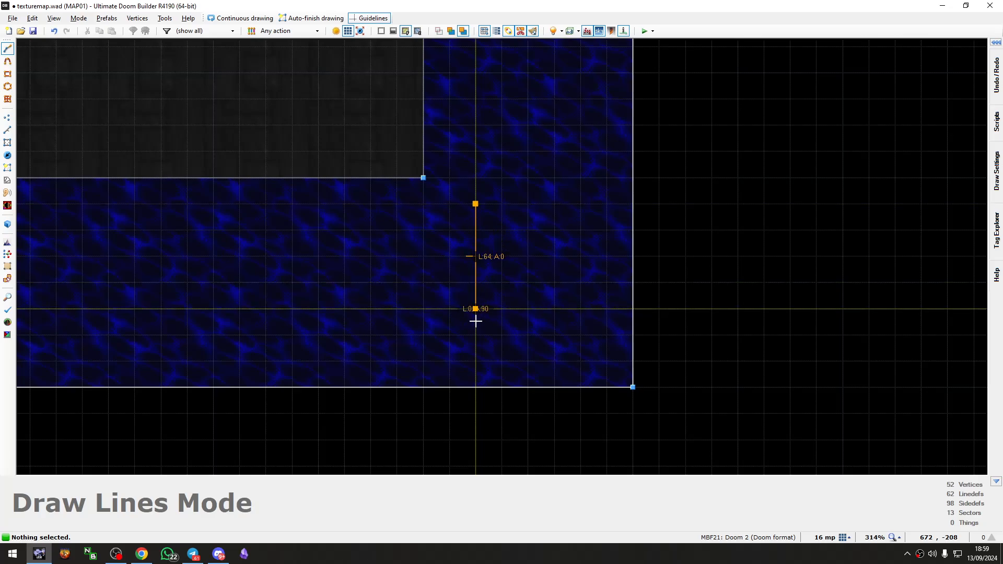
{"action": "left_click", "coordinate": [587, 317]}
{"action": "left_click", "coordinate": [579, 209]}
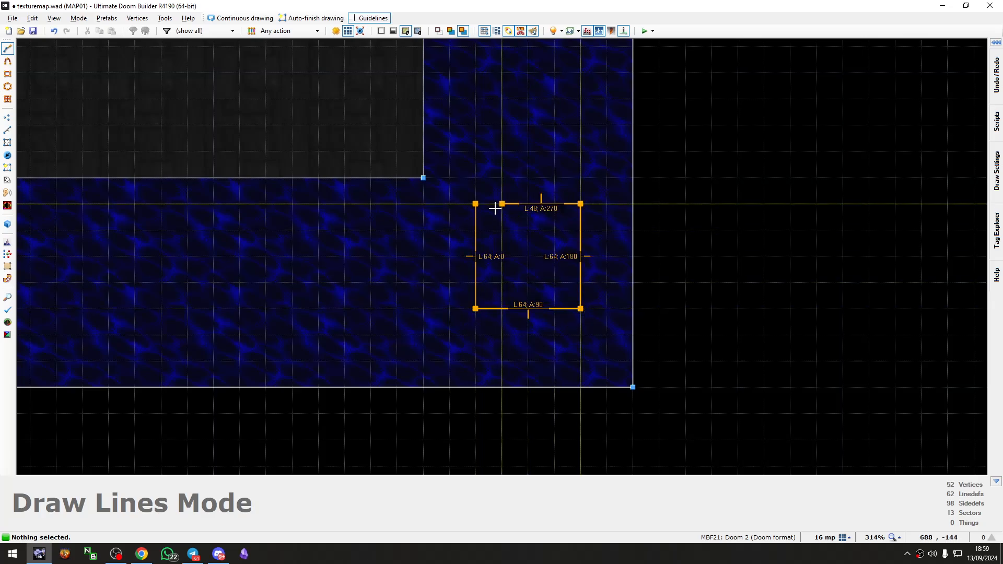
{"action": "left_click", "coordinate": [481, 210]}
Step: Lower the floor of the new square water sector to -48 in 3D and clear the selection
{"action": "key", "text": "s"}
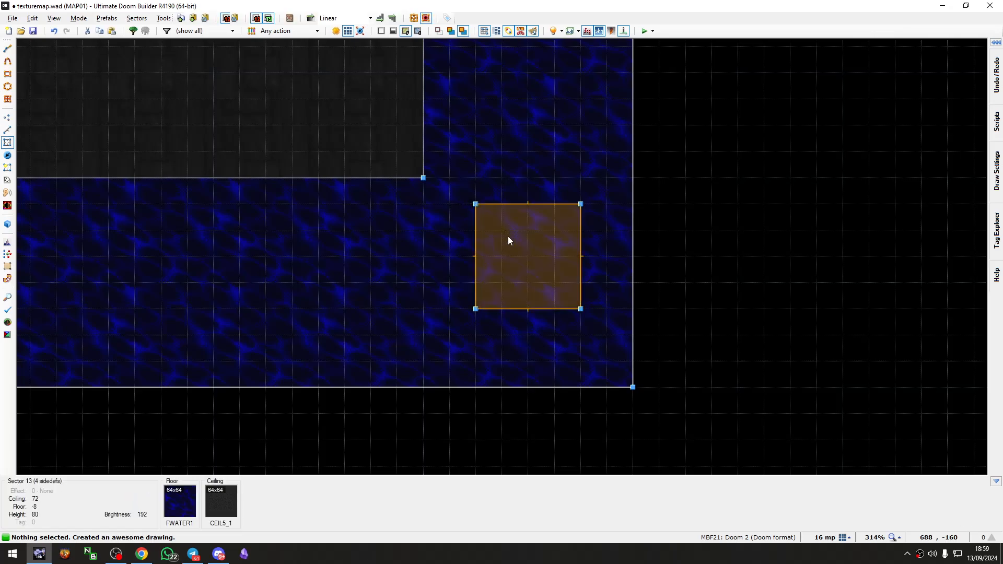
{"action": "left_click_drag", "start_coordinate": [508, 236], "coordinate": [506, 246]}
{"action": "key", "text": "q"}
{"action": "key", "text": "d"}
{"action": "left_click", "coordinate": [501, 257]}
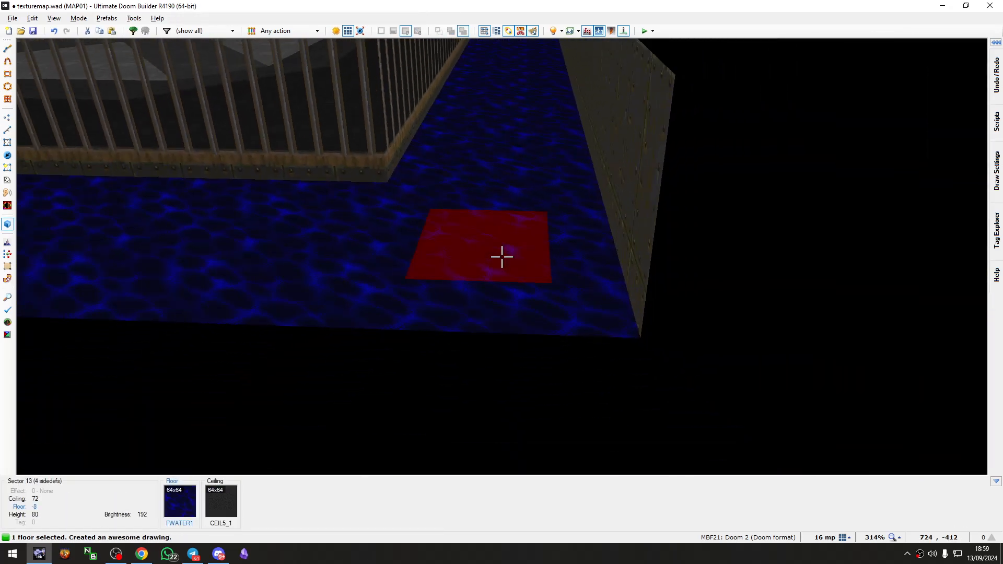
{"action": "scroll", "coordinate": [502, 257], "scroll_direction": "down", "scroll_amount": 5}
{"action": "key", "text": "c"}
{"action": "key", "text": "e"}
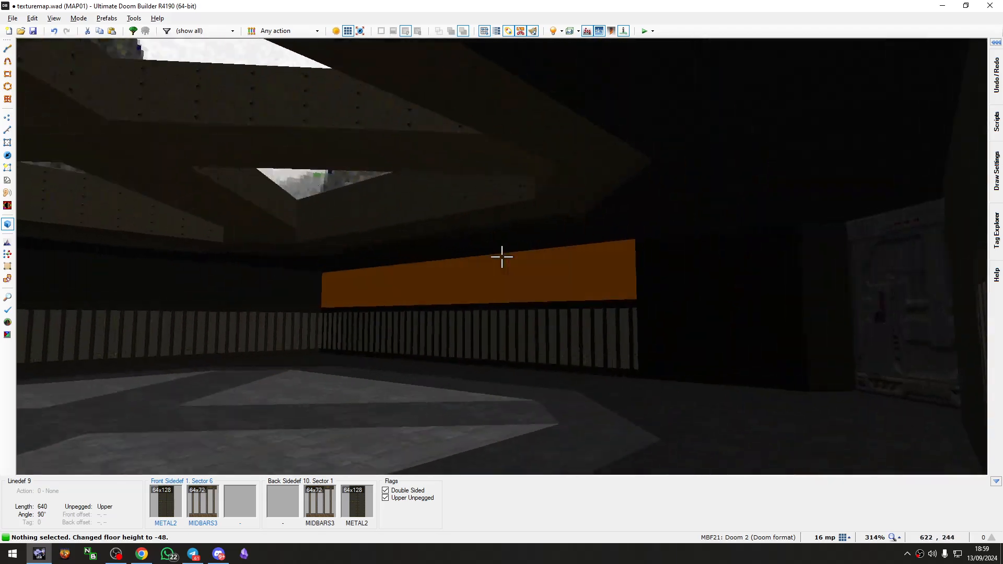
Step: Draw a diamond sector with sides of about 91 units at the centre of the cross, joining its four inner vertices
{"action": "key", "text": "q"}
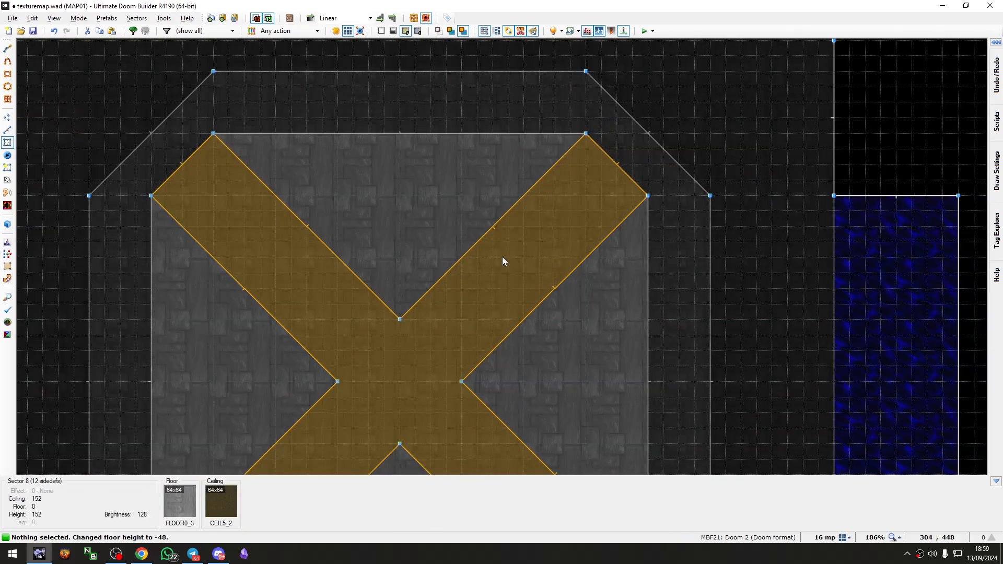
{"action": "scroll", "coordinate": [409, 291], "scroll_direction": "up", "scroll_amount": 3}
{"action": "key", "text": "d"}
{"action": "left_click", "coordinate": [315, 274]}
{"action": "left_click", "coordinate": [396, 354]}
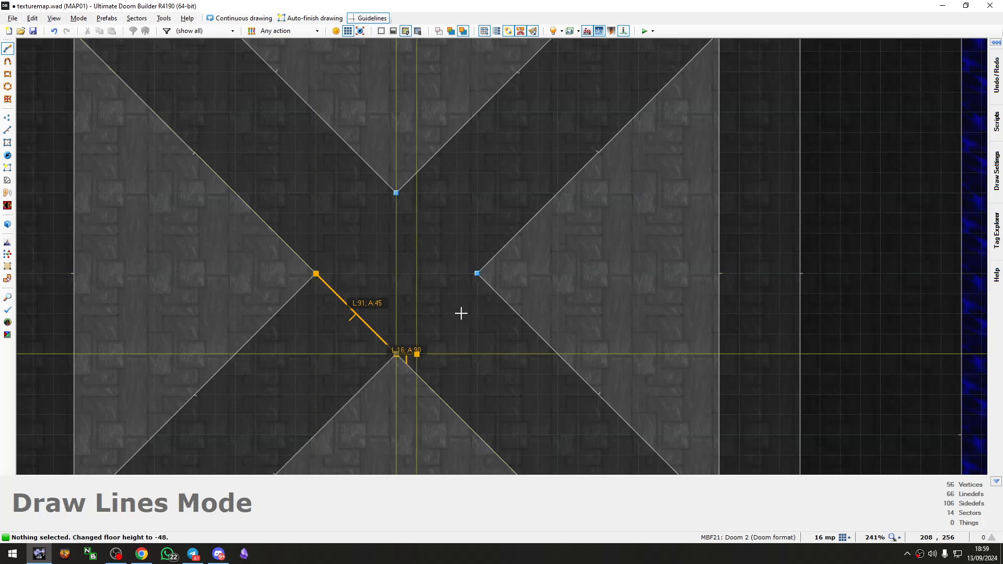
{"action": "left_click", "coordinate": [476, 274]}
{"action": "left_click", "coordinate": [398, 210]}
{"action": "left_click", "coordinate": [398, 195]}
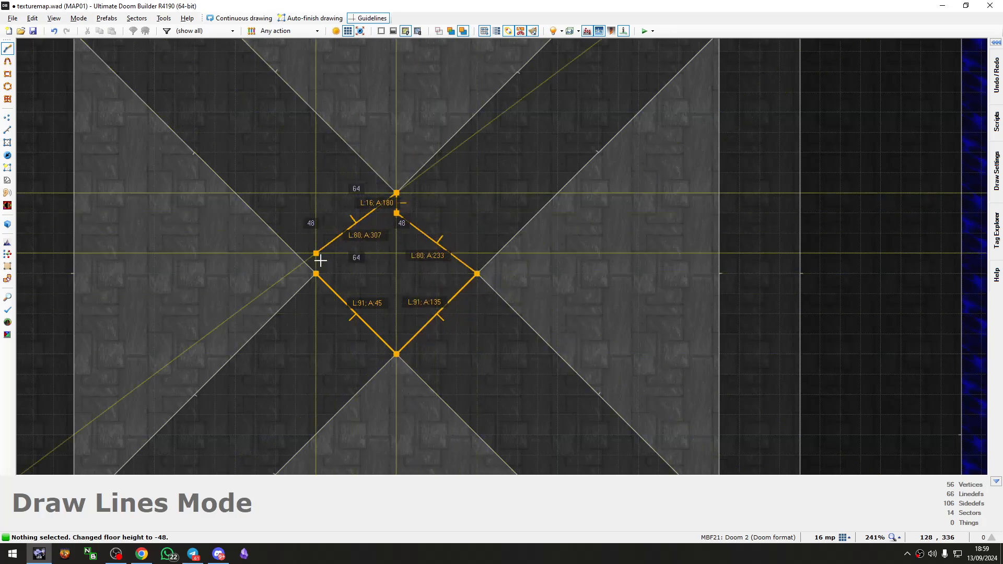
{"action": "left_click", "coordinate": [316, 272]}
{"action": "key", "text": "v"}
{"action": "key", "text": "s"}
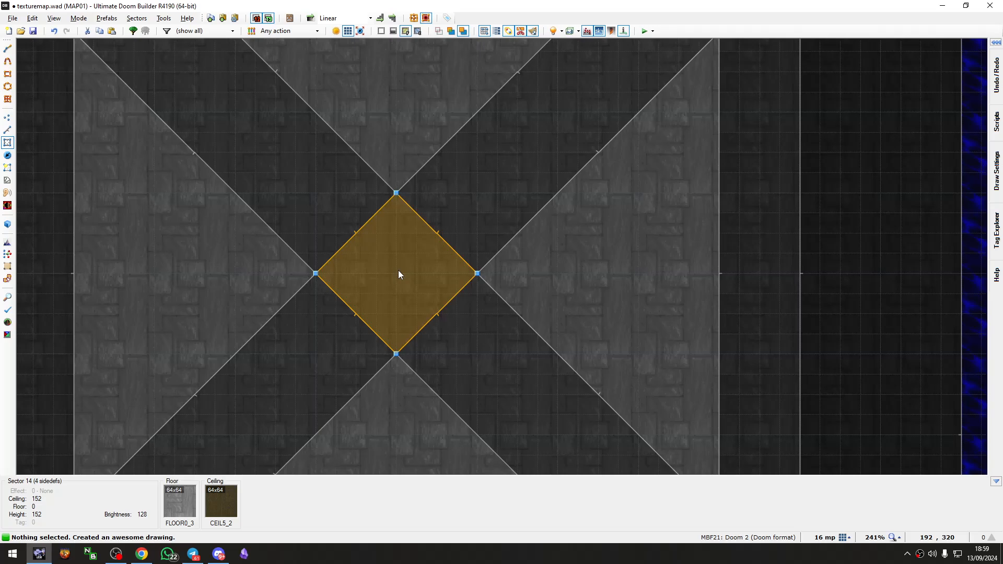
Step: Insert a BFG9000 thing at the centre of the diamond sector
{"action": "key", "text": "t"}
{"action": "key", "text": "Insert"}
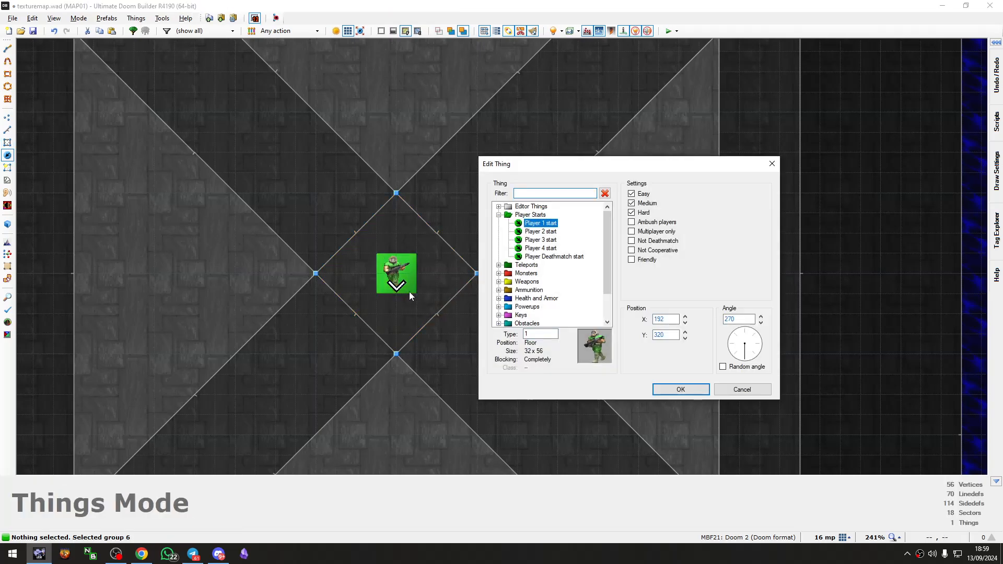
{"action": "type", "text": "bfg"}
{"action": "key", "text": "Return"}
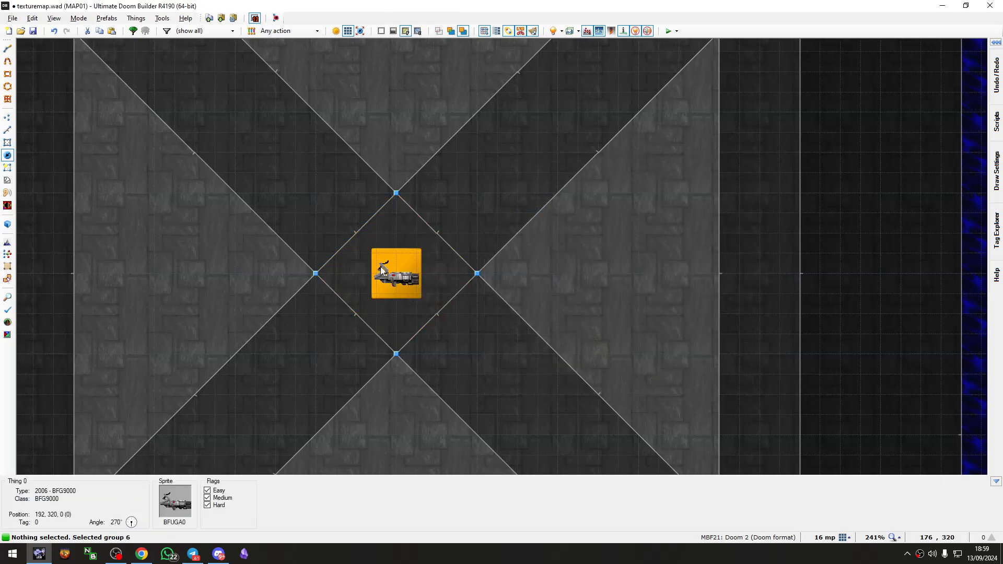
Step: Assign action 19 W1 Floor Lower to Highest Floor with a new tag to the four linedefs around the BFG9000
{"action": "key", "text": "l"}
{"action": "left_click", "coordinate": [435, 230]}
{"action": "left_click", "coordinate": [358, 229]}
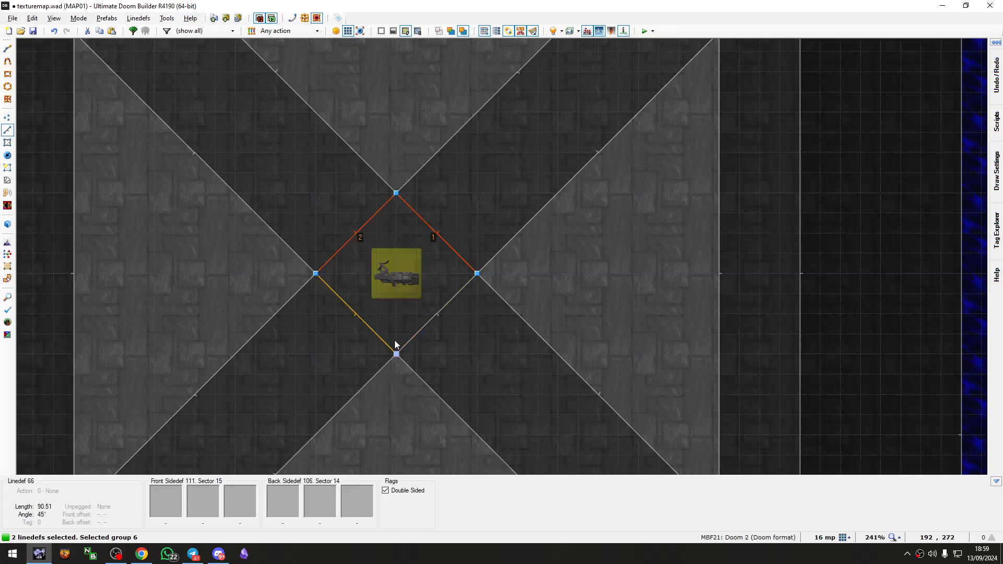
{"action": "left_click", "coordinate": [415, 342]}
{"action": "left_click", "coordinate": [377, 340]}
{"action": "right_click", "coordinate": [412, 339]}
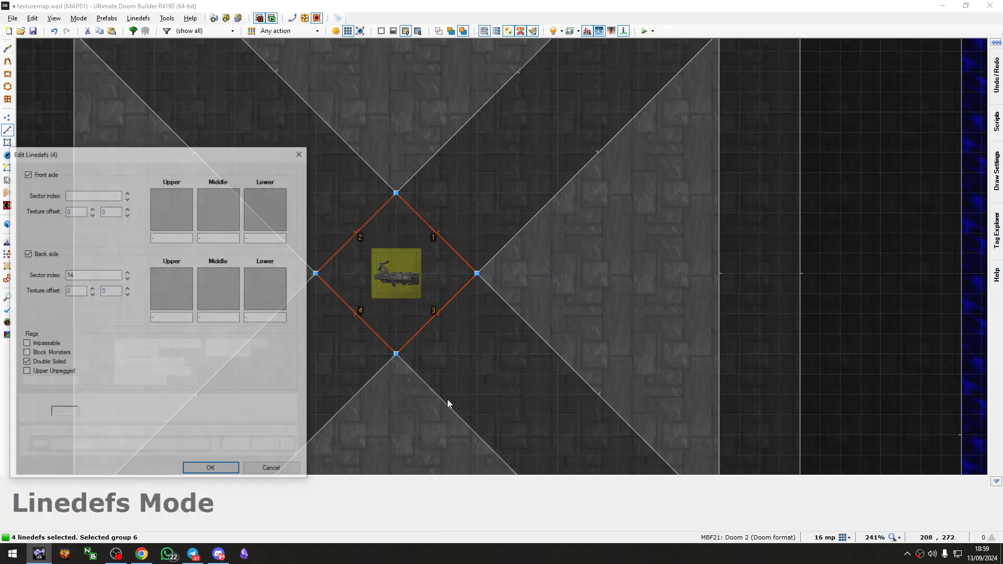
{"action": "left_click", "coordinate": [272, 412]}
{"action": "type", "text": "w1 floor low"}
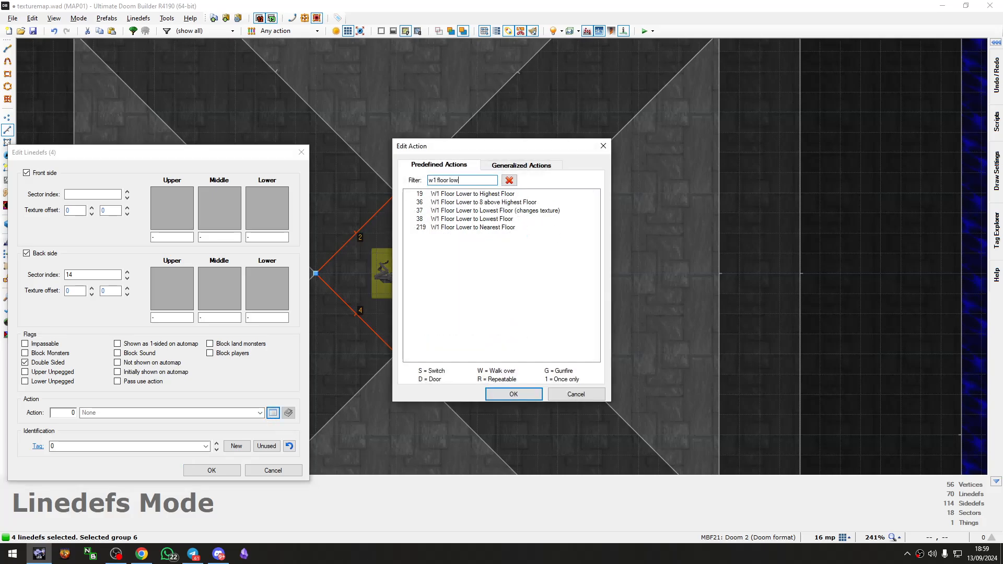
{"action": "key", "text": "Down"}
{"action": "key", "text": "Return"}
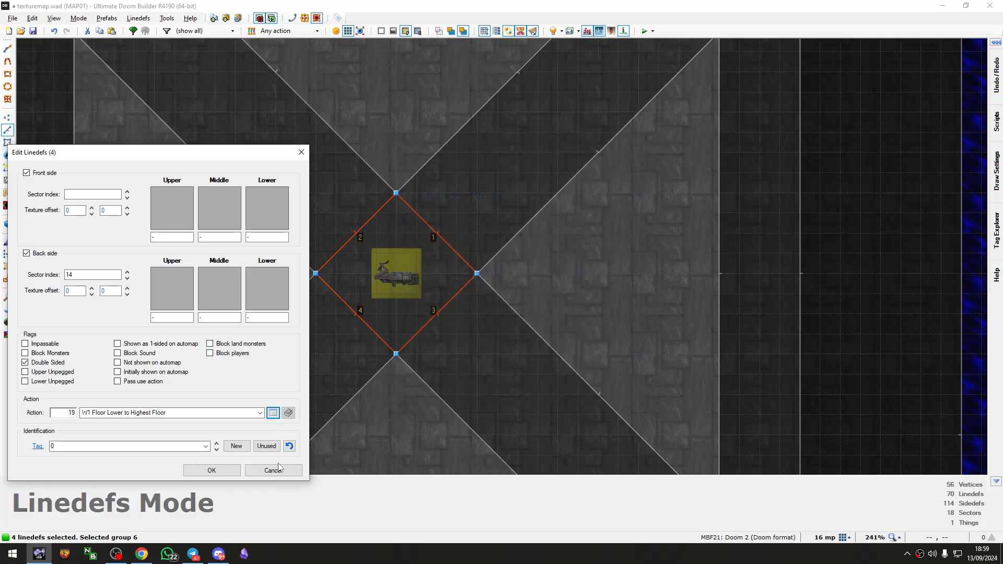
{"action": "left_click", "coordinate": [236, 446]}
{"action": "left_click", "coordinate": [210, 468]}
Step: Give the small square water sector at the southeast corner tag 1 and check its link to the diamond's linedefs
{"action": "scroll", "coordinate": [477, 247], "scroll_direction": "down", "scroll_amount": 5}
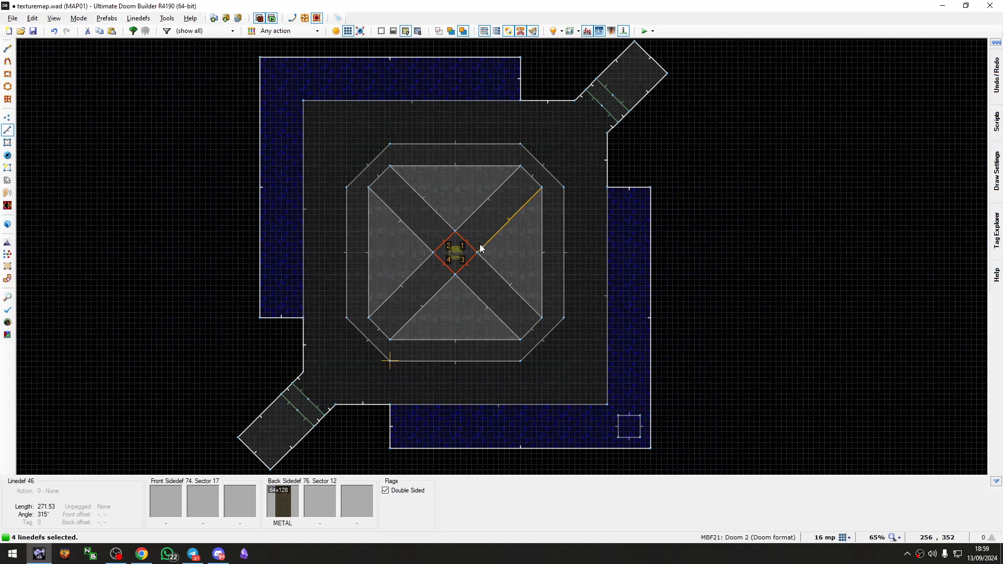
{"action": "key", "text": "c"}
{"action": "key", "text": "space"}
{"action": "key", "text": "s"}
{"action": "right_click", "coordinate": [584, 319]}
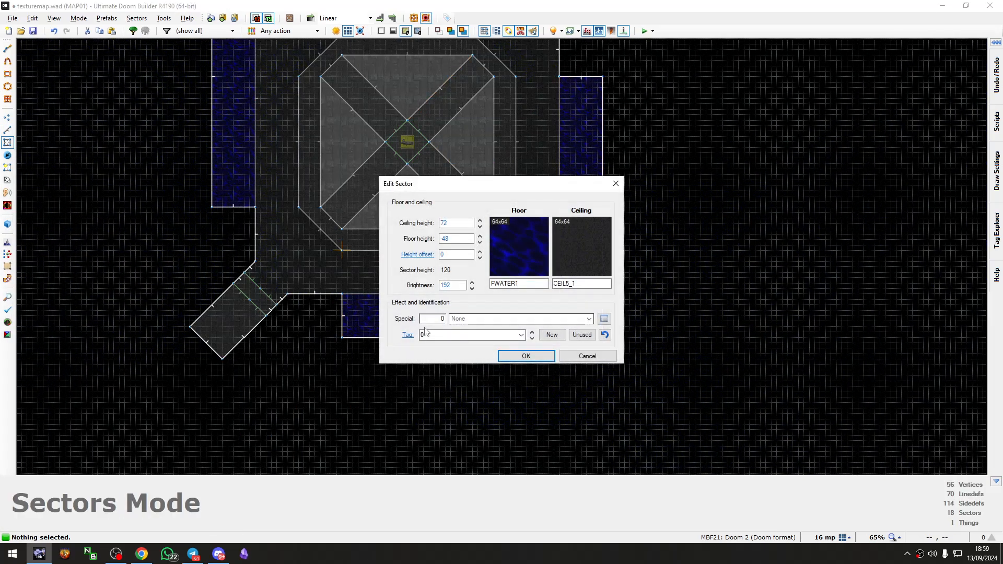
{"action": "left_click", "coordinate": [526, 357]}
{"action": "key", "text": "l"}
{"action": "middle_click_drag", "start_coordinate": [424, 153], "coordinate": [399, 226]}
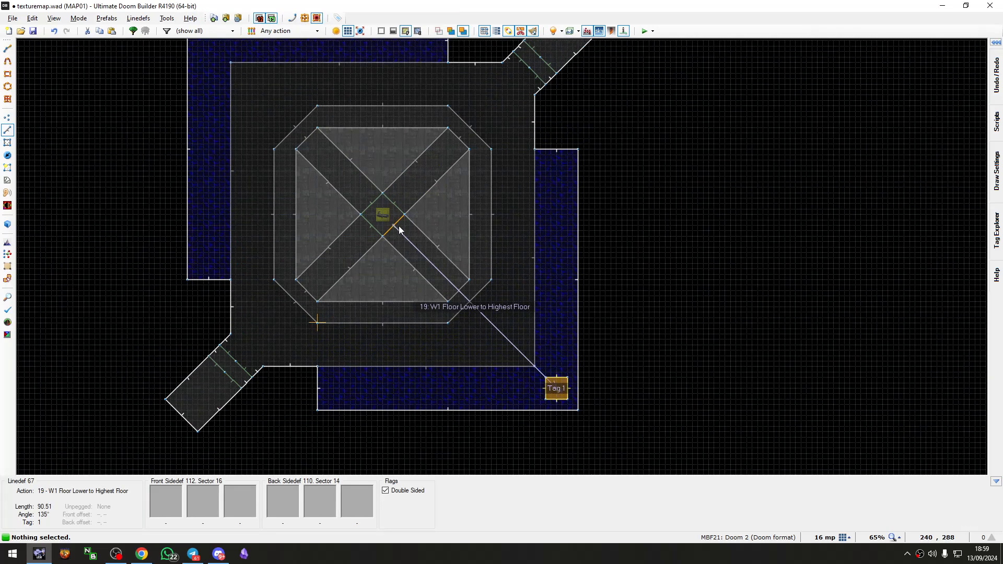
Step: Insert a Revenant thing at the centre of the small square water sector
{"action": "scroll", "coordinate": [386, 228], "scroll_direction": "up", "scroll_amount": 2}
{"action": "middle_click_drag", "start_coordinate": [429, 266], "coordinate": [148, 120]}
{"action": "scroll", "coordinate": [148, 120], "scroll_direction": "down", "scroll_amount": 2}
{"action": "key", "text": "t"}
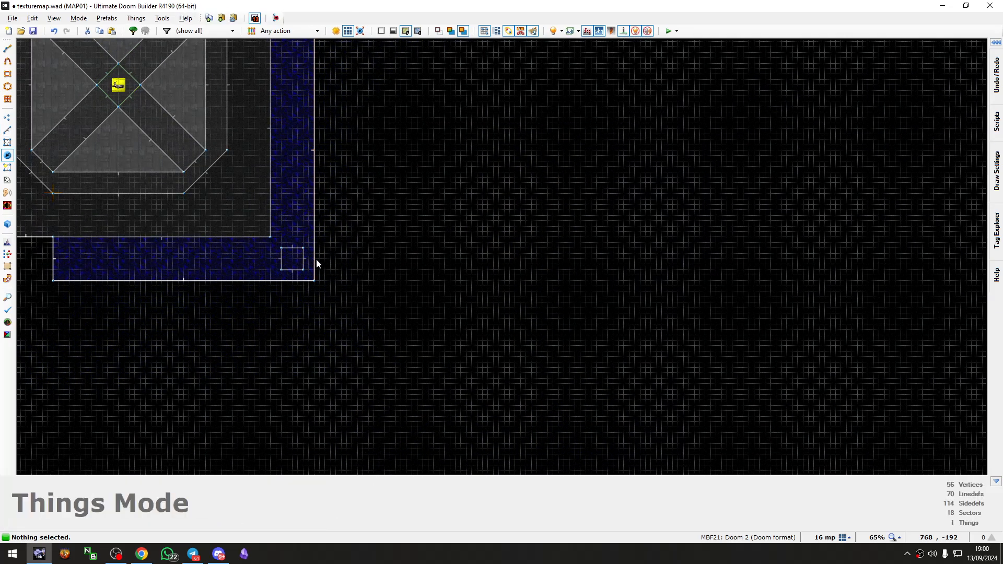
{"action": "key", "text": "q"}
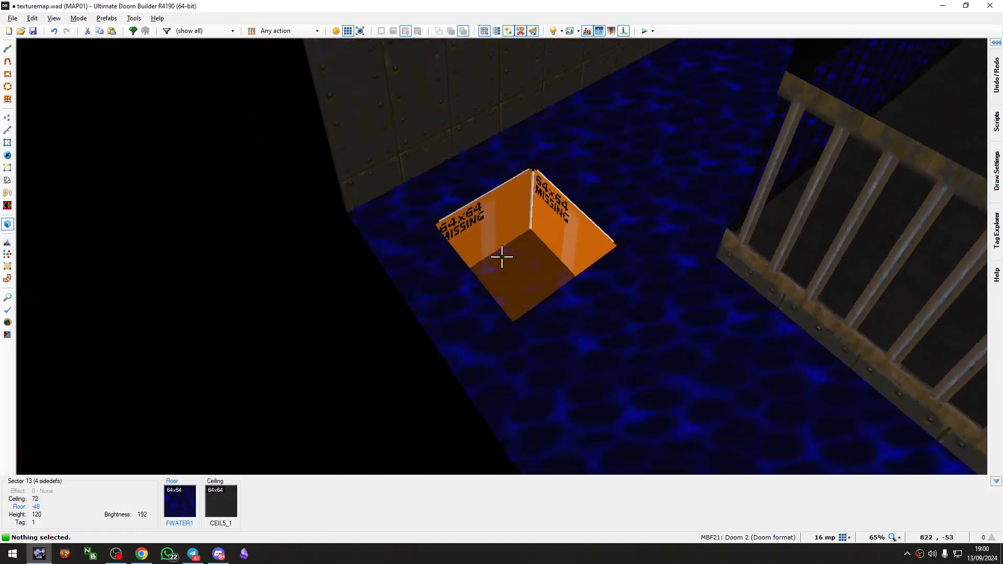
{"action": "key", "text": "q"}
{"action": "scroll", "coordinate": [461, 304], "scroll_direction": "up", "scroll_amount": 5}
{"action": "right_click_drag", "start_coordinate": [471, 302], "coordinate": [465, 297]}
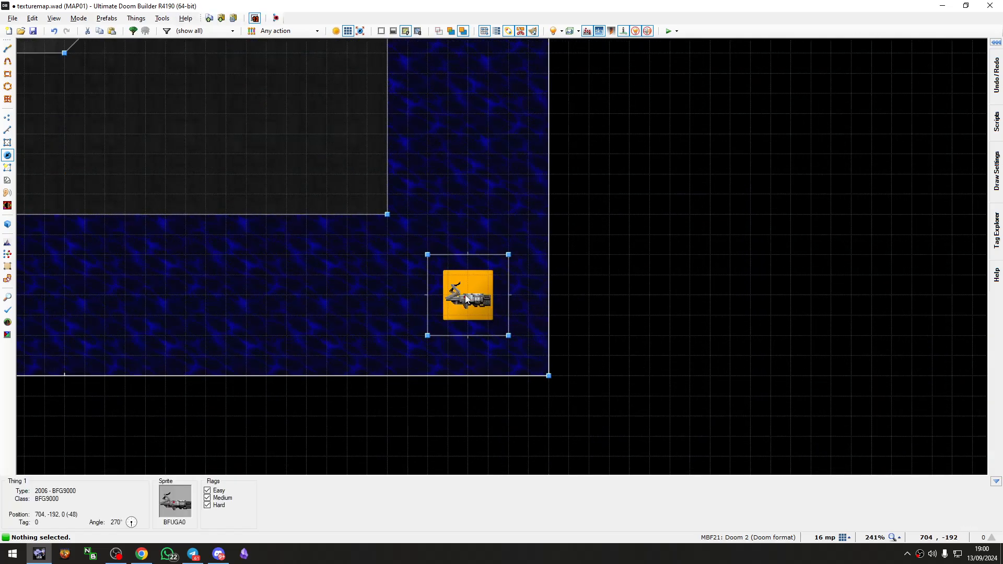
{"action": "right_click", "coordinate": [466, 296]}
{"action": "type", "text": "re"}
{"action": "key", "text": "Down"}
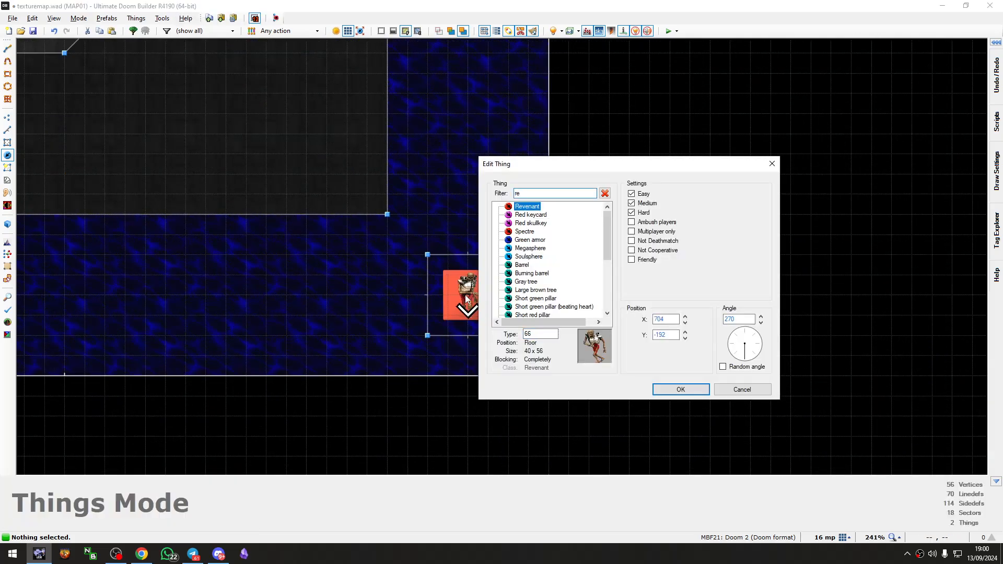
{"action": "key", "text": "Return"}
Step: Set the Revenant's angle to 135 so it faces the room
{"action": "key", "text": "q"}
{"action": "key", "text": "q"}
{"action": "right_click", "coordinate": [503, 258]}
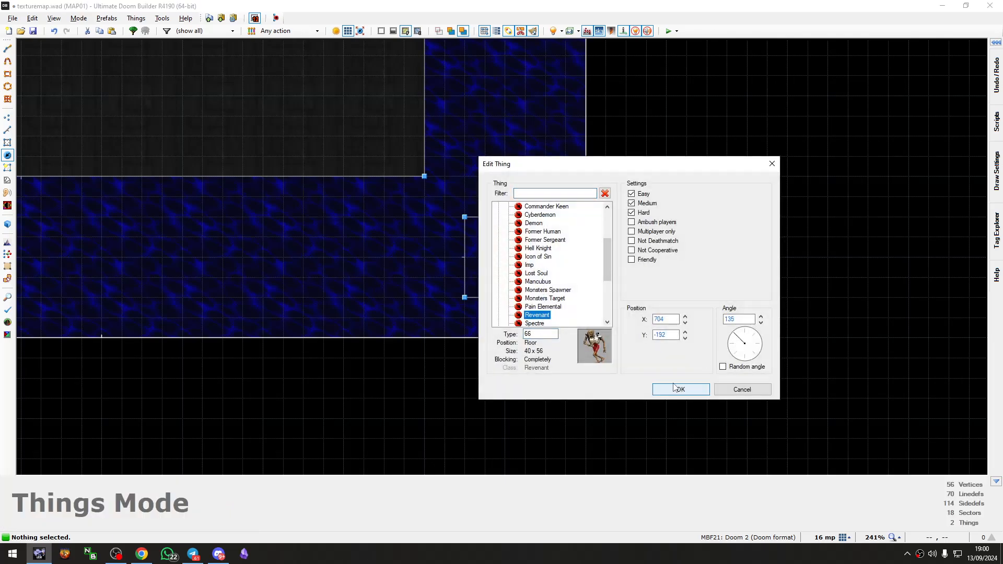
{"action": "left_click", "coordinate": [679, 390]}
Step: Lower the small square water sector's floor to -136 in 3D with things hidden, and set thing visibility to sprite only
{"action": "key", "text": "q"}
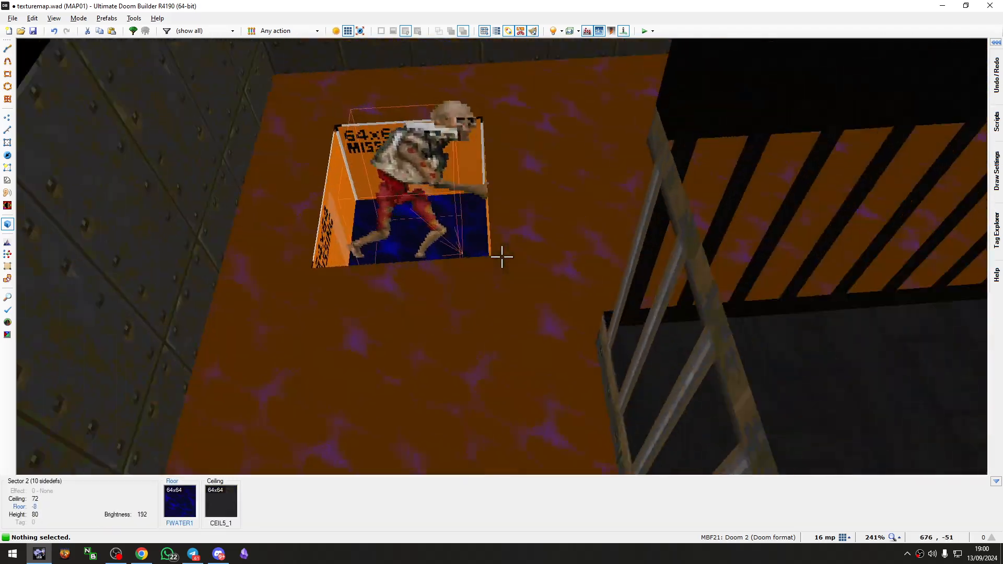
{"action": "key", "text": "t"}
{"action": "left_click", "coordinate": [502, 257]}
{"action": "scroll", "coordinate": [502, 258], "scroll_direction": "down", "scroll_amount": 5}
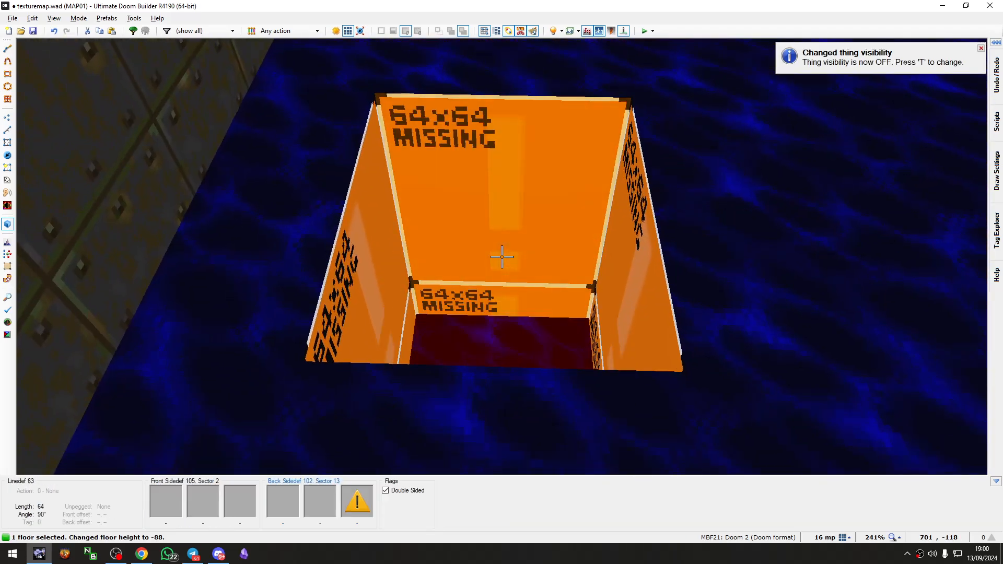
{"action": "scroll", "coordinate": [502, 257], "scroll_direction": "down", "scroll_amount": 6}
{"action": "left_click", "coordinate": [502, 257]}
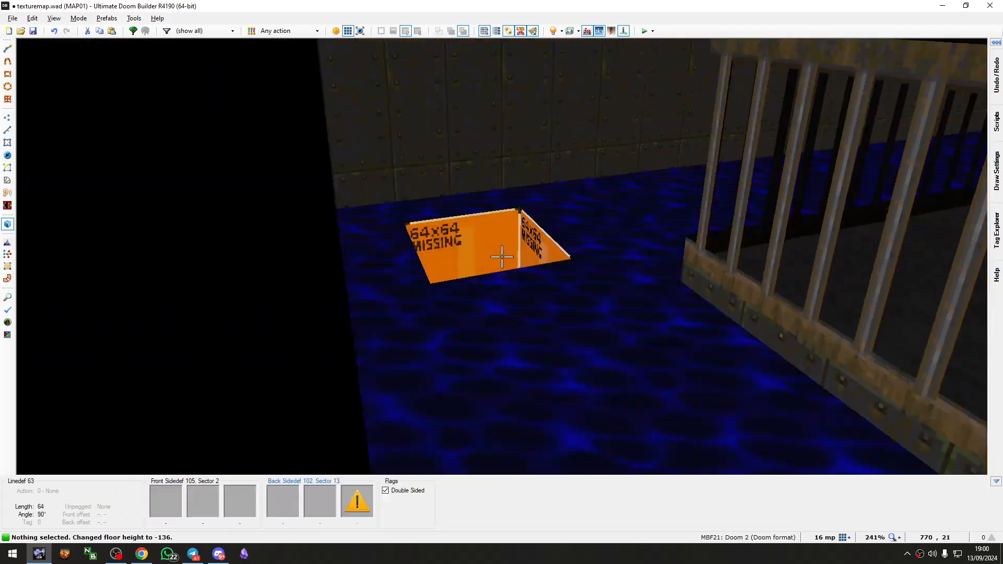
{"action": "key", "text": "t"}
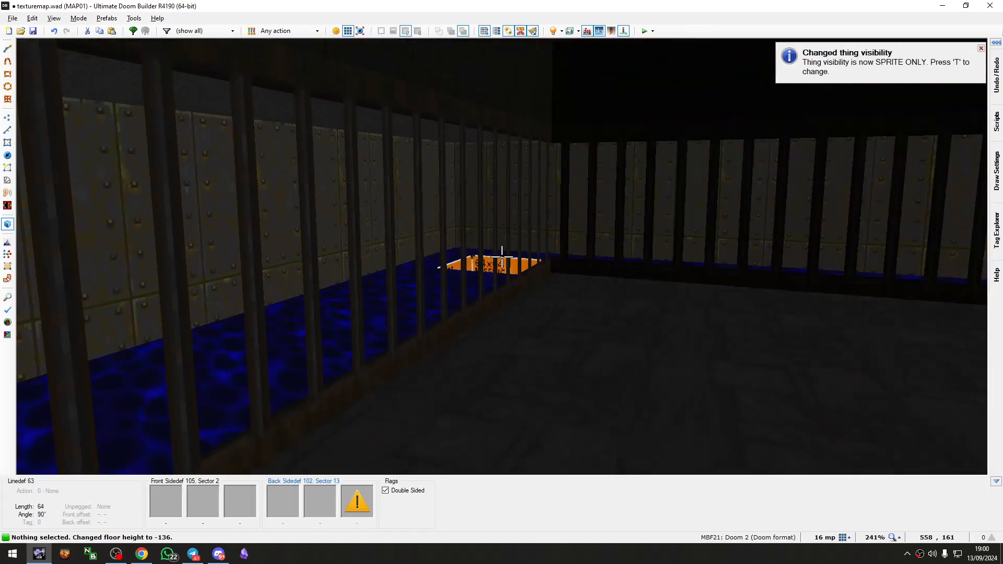
{"action": "key", "text": "q"}
{"action": "scroll", "coordinate": [501, 256], "scroll_direction": "down", "scroll_amount": 6}
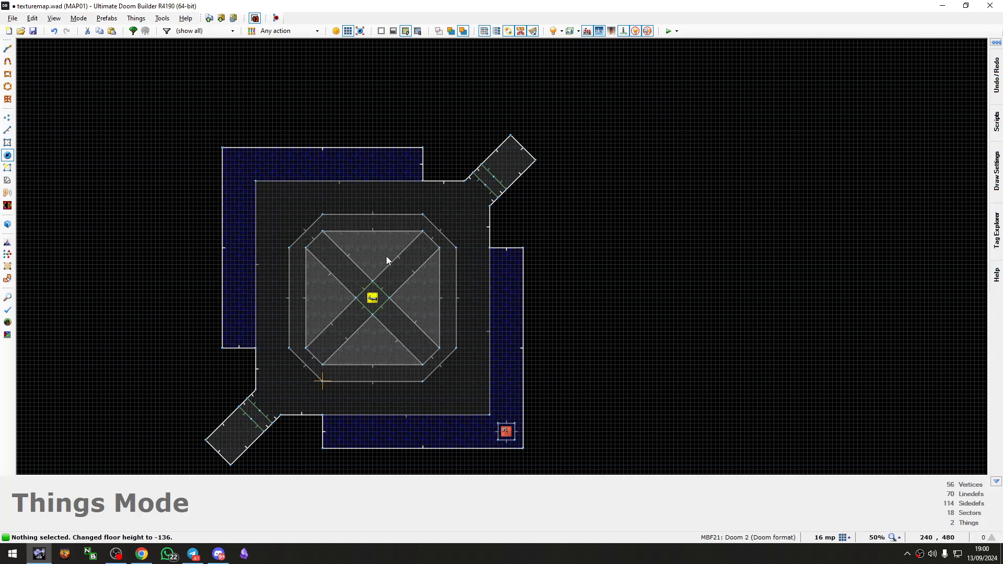
{"action": "left_click", "coordinate": [128, 555]}
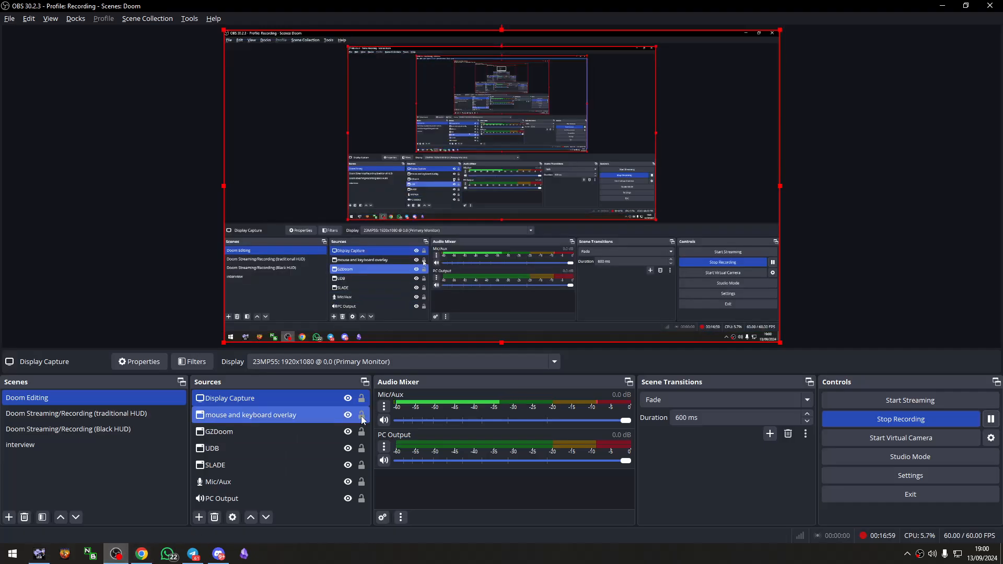
{"action": "left_click", "coordinate": [117, 555]}
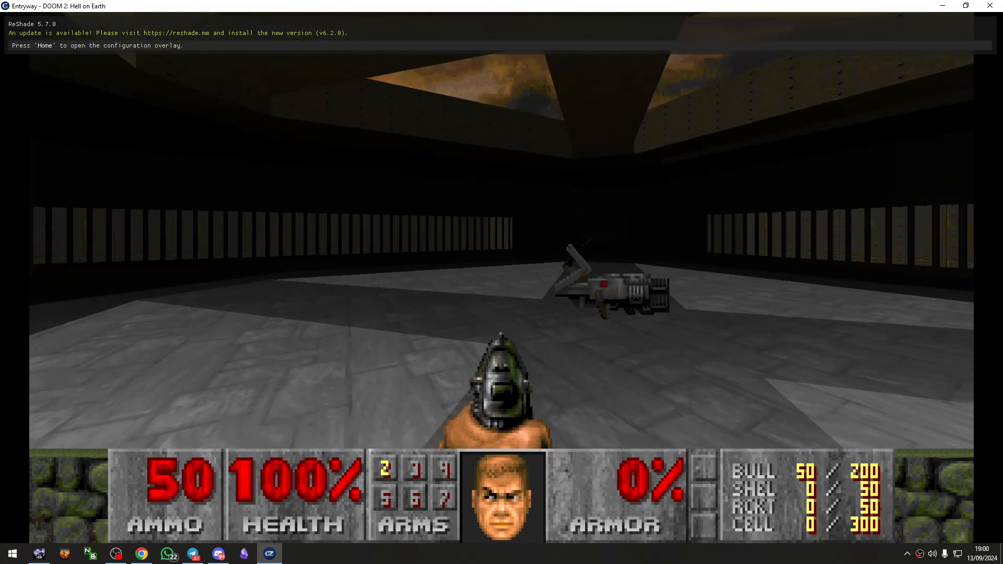
Step: Playtest the map by collecting the BFG9000, firing at the Revenant and walking to the barred water channel, and close the game
{"action": "key", "text": "w"}
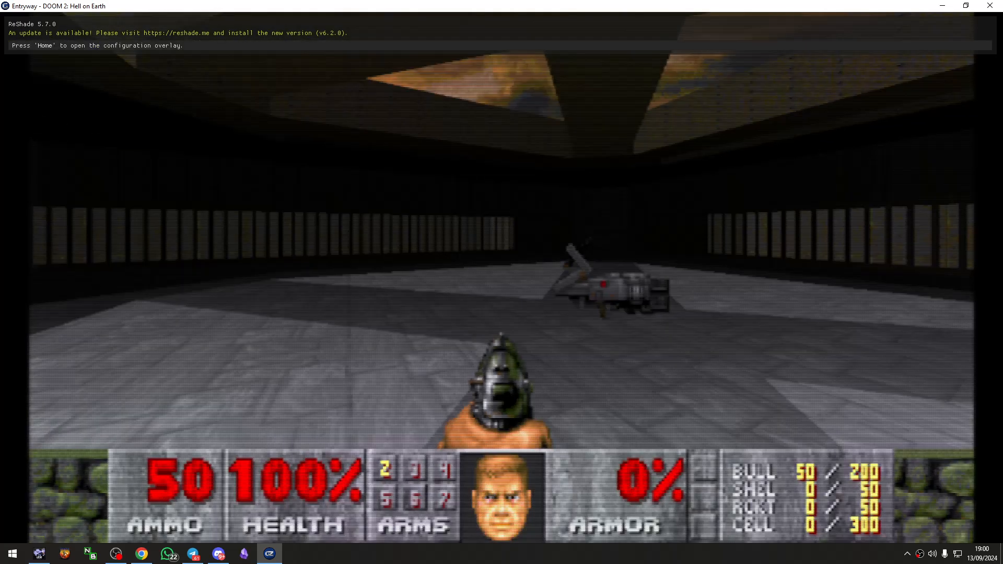
{"action": "key", "text": "w"}
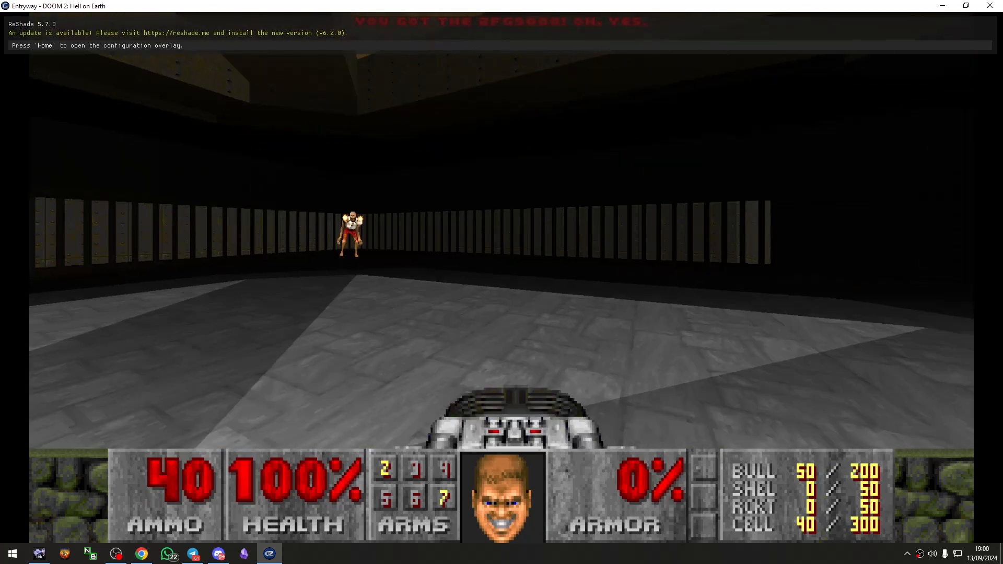
{"action": "key", "text": "ctrl"}
{"action": "key", "text": "w"}
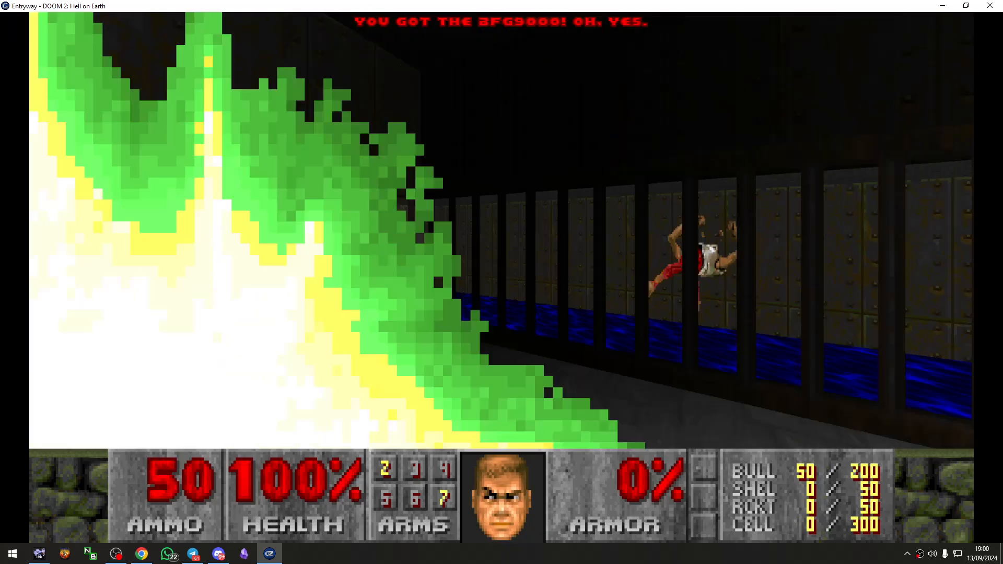
{"action": "key", "text": "w"}
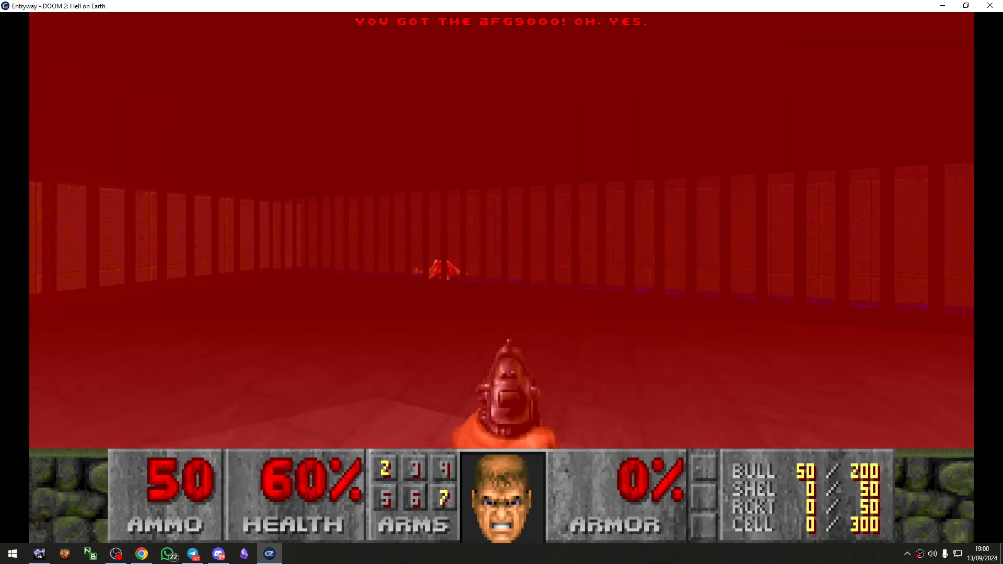
{"action": "key", "text": "w"}
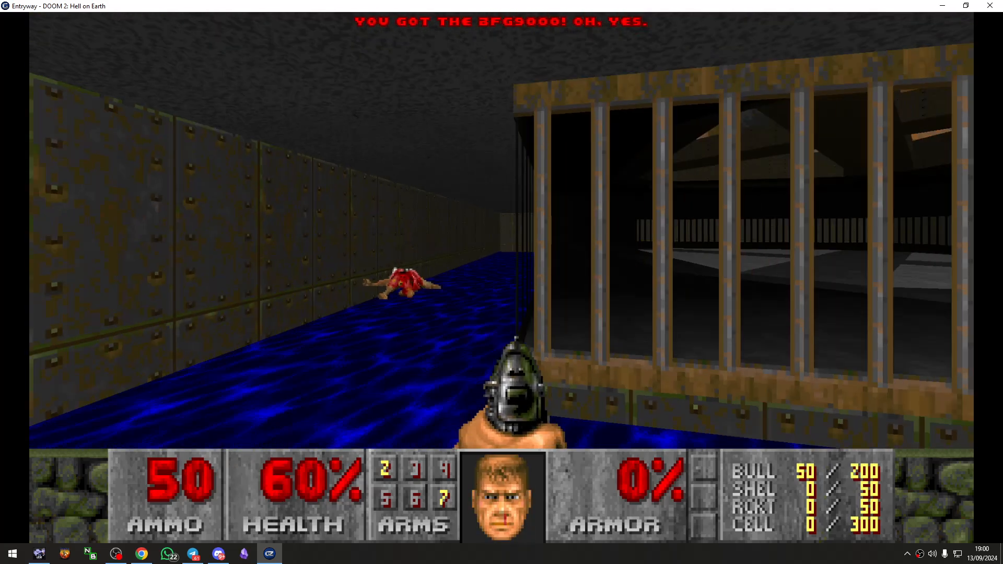
{"action": "key", "text": "w"}
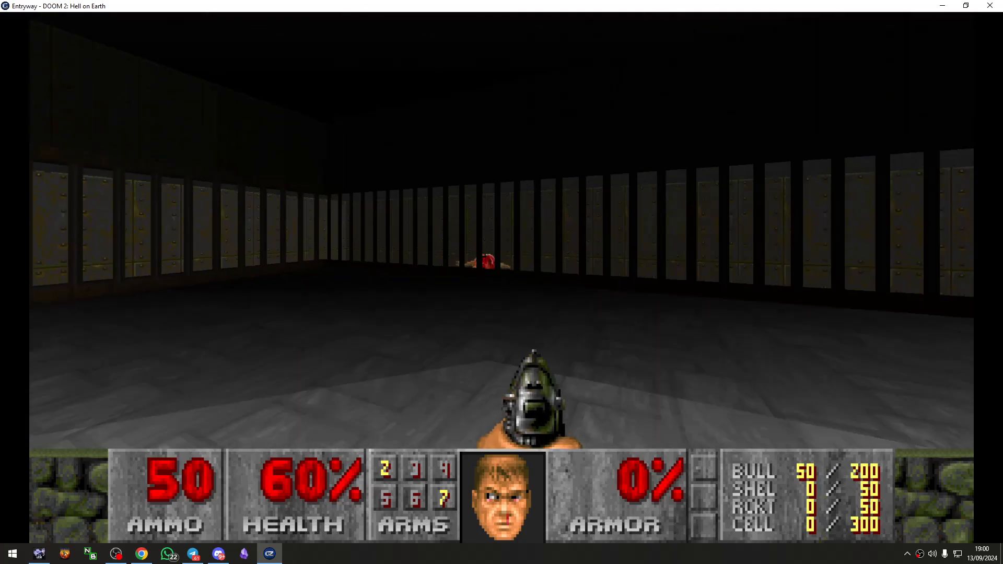
{"action": "key", "text": "alt+F4"}
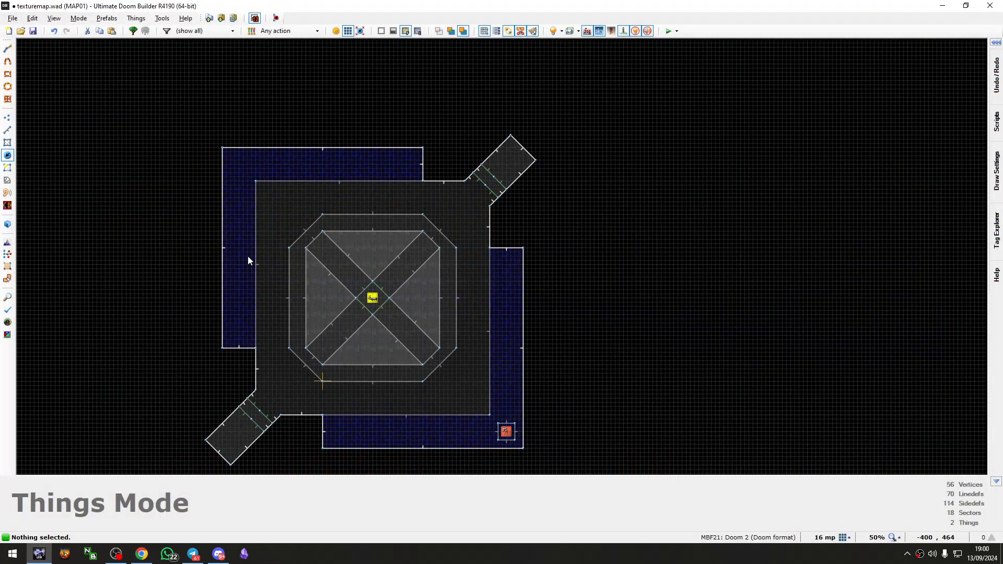
Step: Make the two barred linedefs along the southeast water channel impassable
{"action": "key", "text": "q"}
{"action": "key", "text": "w"}
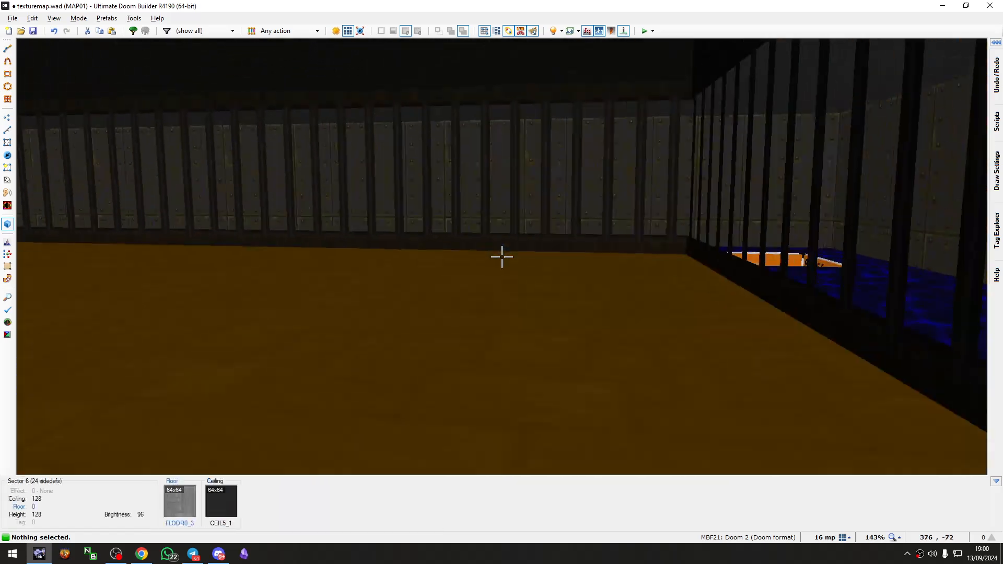
{"action": "key", "text": "s"}
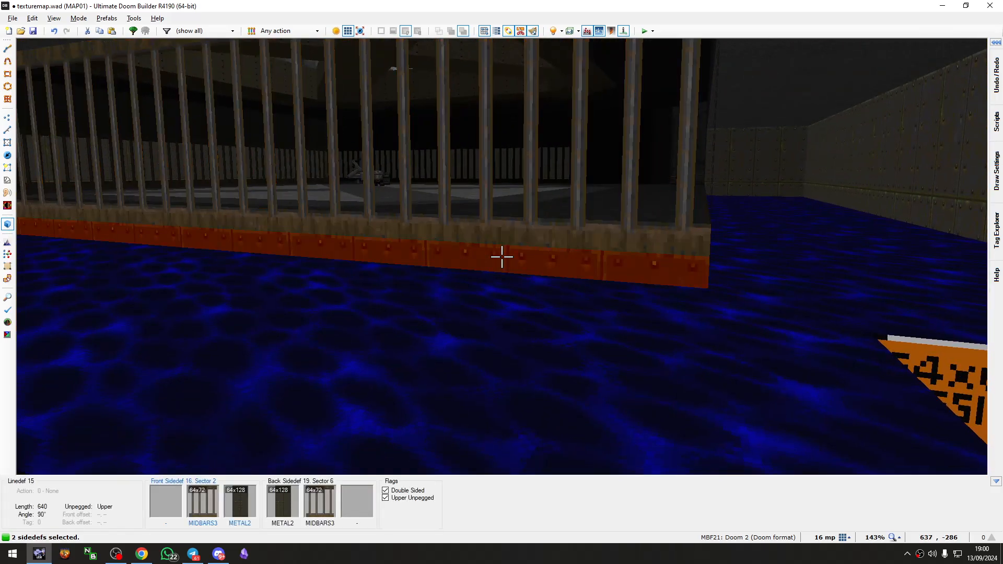
{"action": "right_click", "coordinate": [501, 257]}
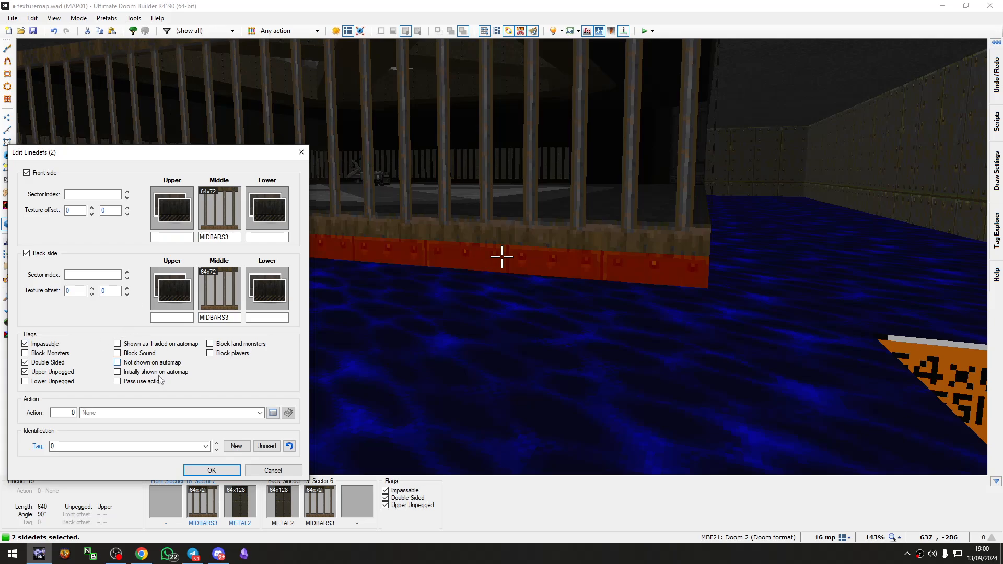
{"action": "left_click", "coordinate": [212, 470]}
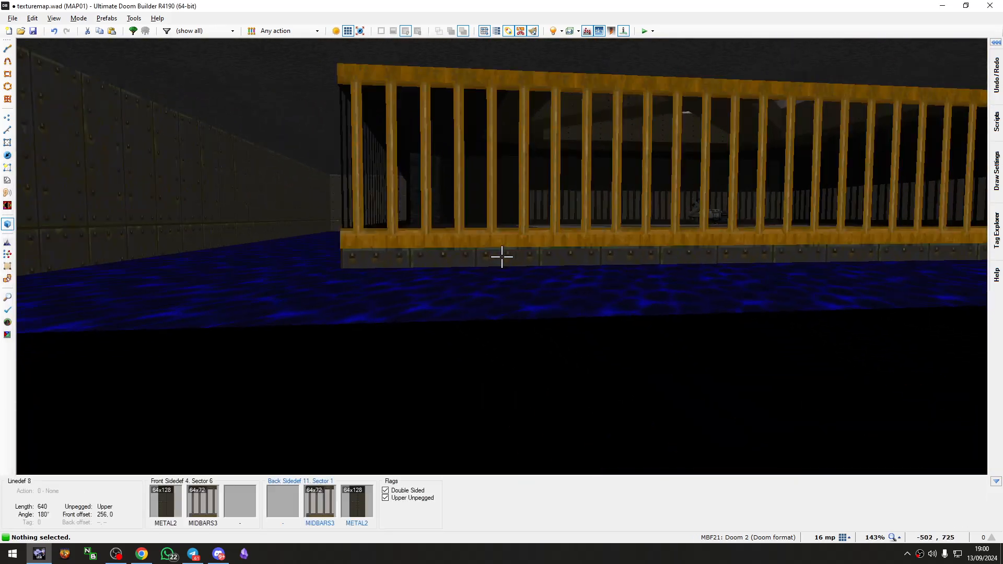
Step: Make the two barred linedefs along the northwest water channel impassable
{"action": "left_click", "coordinate": [502, 257]}
{"action": "right_click", "coordinate": [502, 256]}
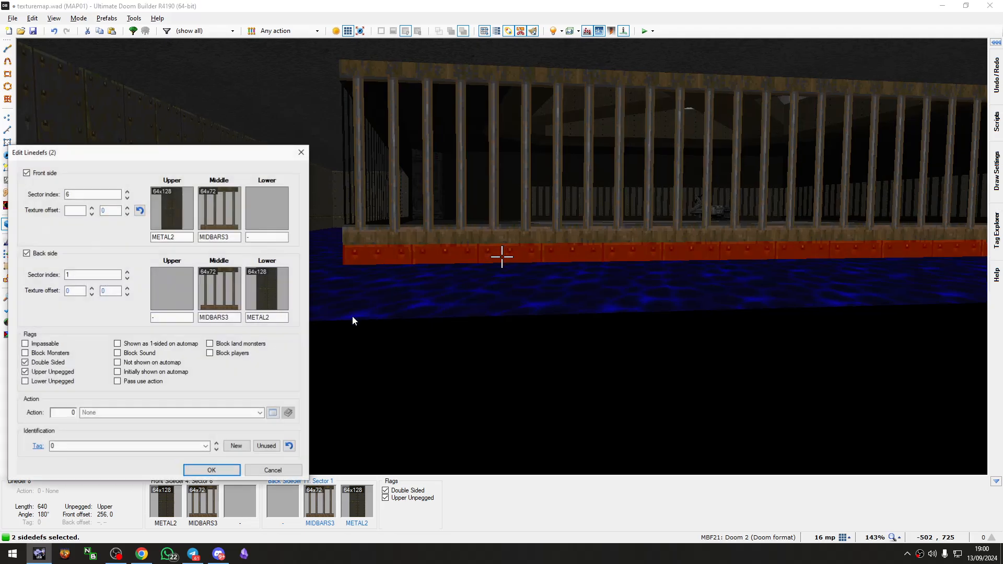
{"action": "left_click", "coordinate": [193, 474]}
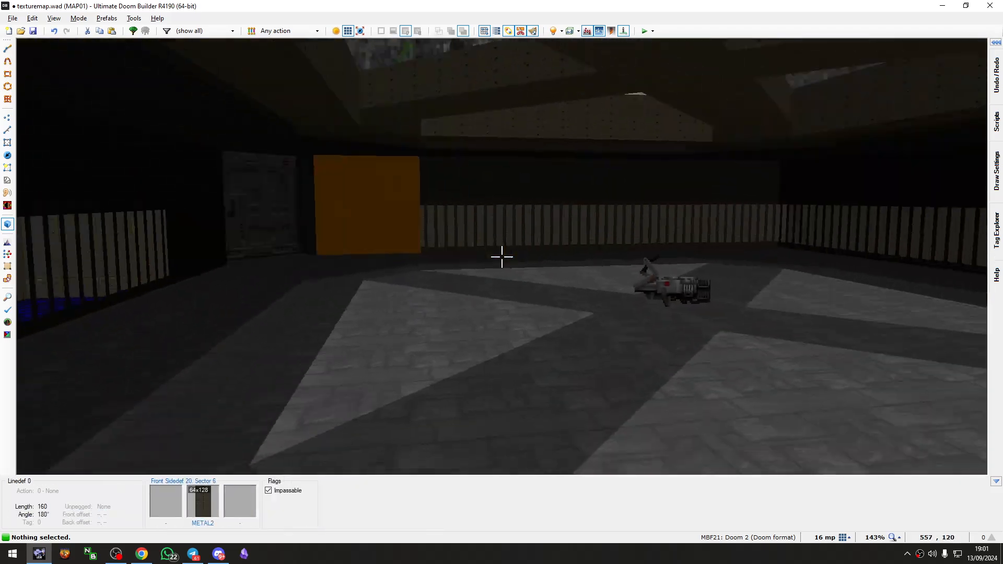
Step: Inspect the room around the BFG9000 in 3D and turn on full brightness
{"action": "key", "text": "s"}
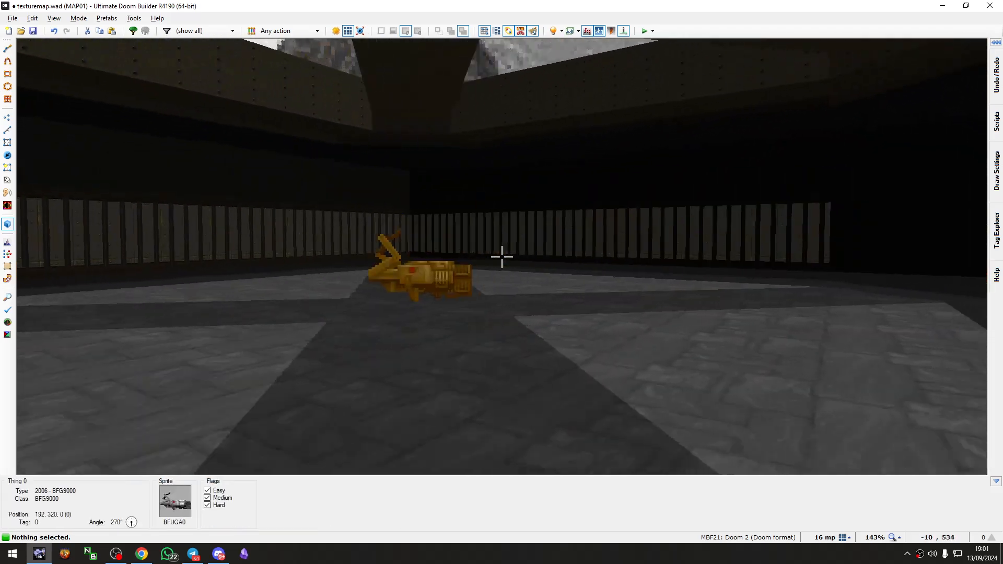
{"action": "key", "text": "f"}
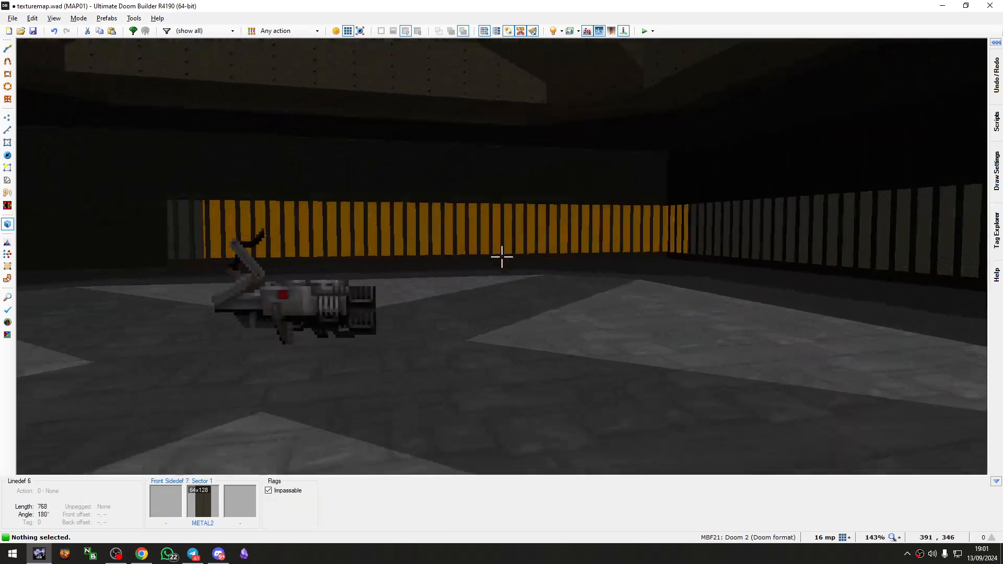
{"action": "key", "text": "e"}
{"action": "key", "text": "b"}
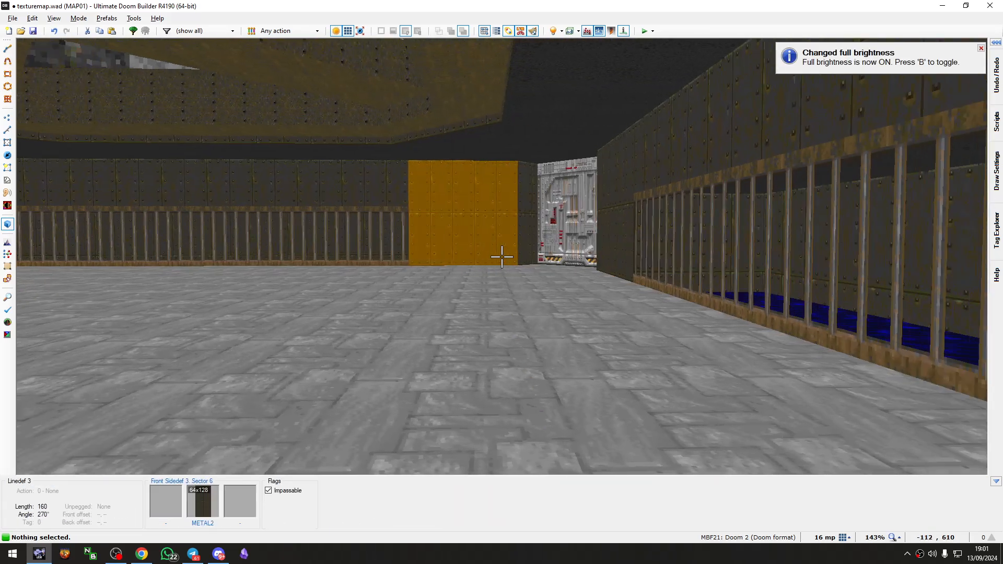
Step: Examine the barred walls and ceiling in 3D with full brightness switched off and on
{"action": "key", "text": "f"}
{"action": "key", "text": "s"}
{"action": "key", "text": "b"}
{"action": "key", "text": "b"}
{"action": "key", "text": "e"}
{"action": "key", "text": "f"}
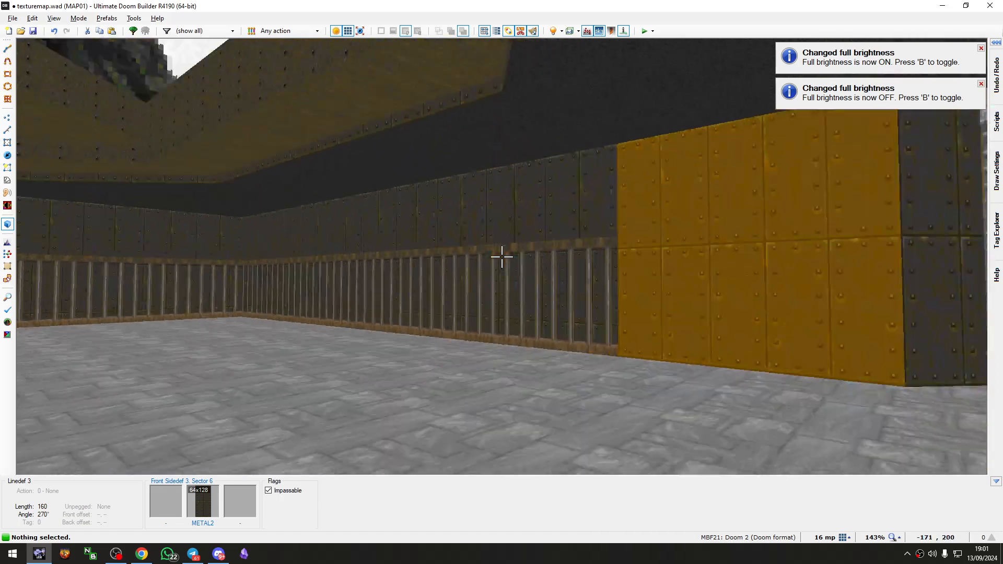
Step: Raise the ceilings of the four triangular skylight sectors together to height 208 and clear the selection
{"action": "left_click", "coordinate": [501, 257], "text": "shift"}
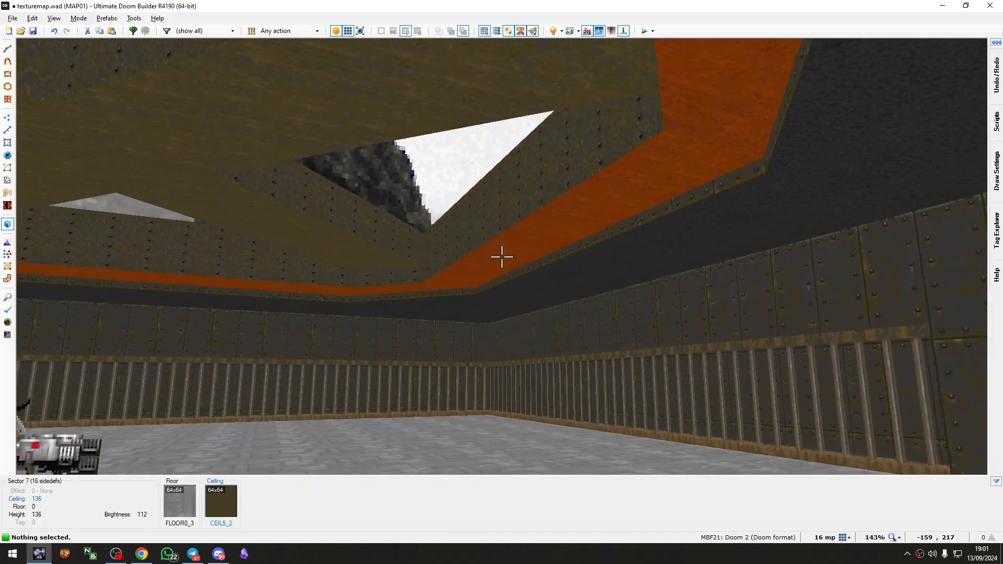
{"action": "left_click", "coordinate": [501, 256]}
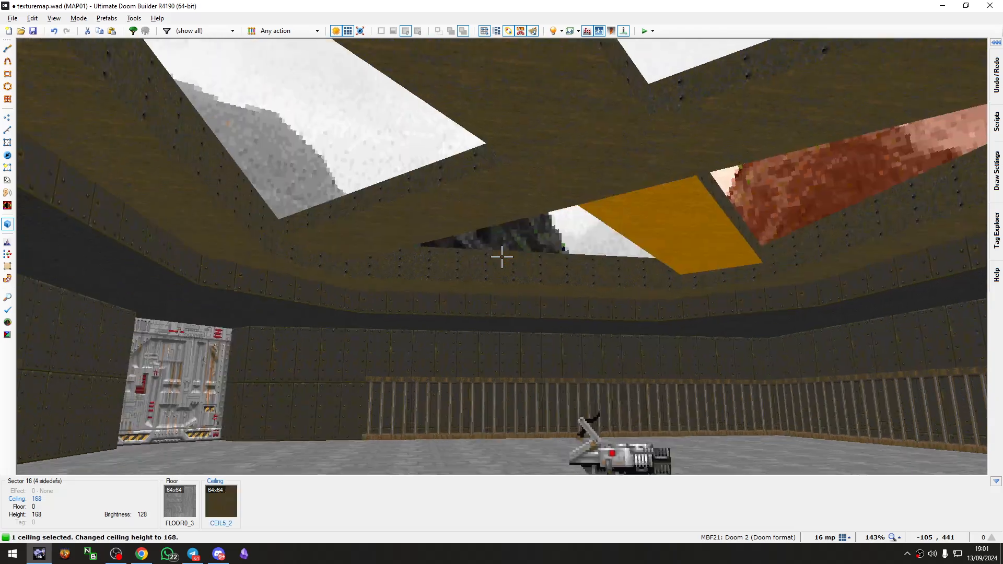
{"action": "left_click", "coordinate": [502, 257]}
{"action": "left_click", "coordinate": [501, 256]}
{"action": "left_click", "coordinate": [502, 256]}
{"action": "scroll", "coordinate": [502, 257], "scroll_direction": "up", "scroll_amount": 1}
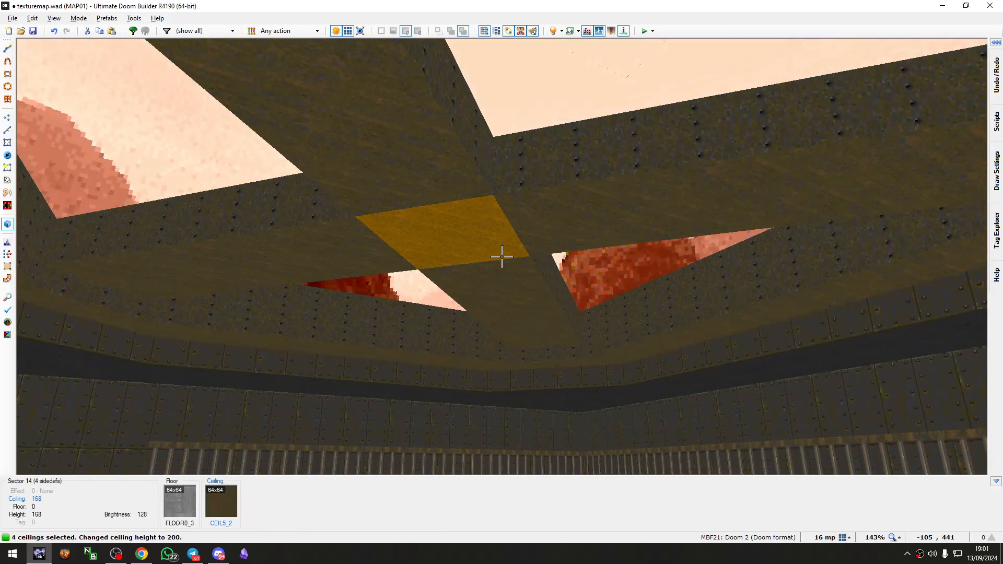
{"action": "scroll", "coordinate": [501, 257], "scroll_direction": "up", "scroll_amount": 1}
{"action": "key", "text": "c"}
Step: Compare the room's skylights, floor shadows and barred walls in 3D with full brightness off and on
{"action": "key", "text": "b"}
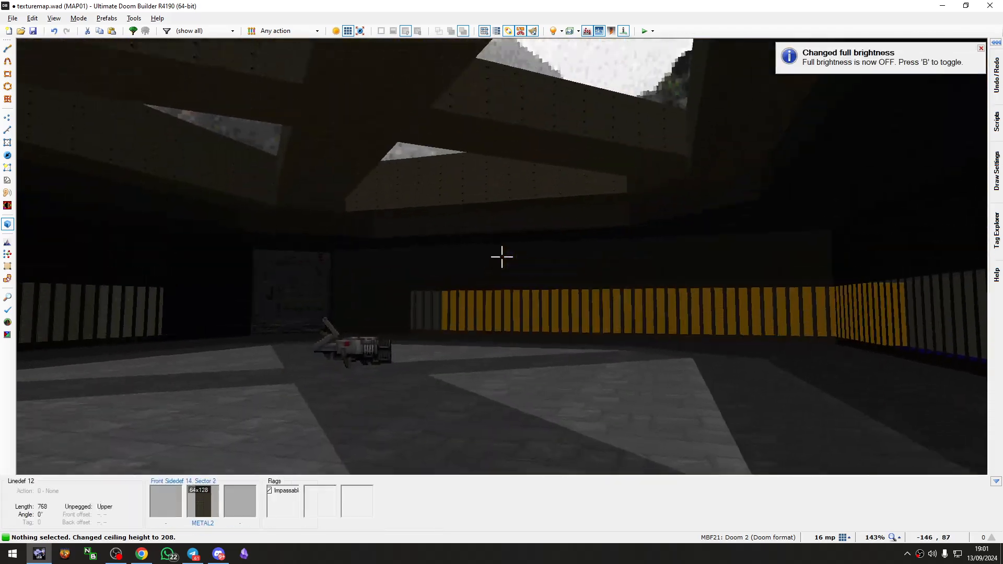
{"action": "key", "text": "b"}
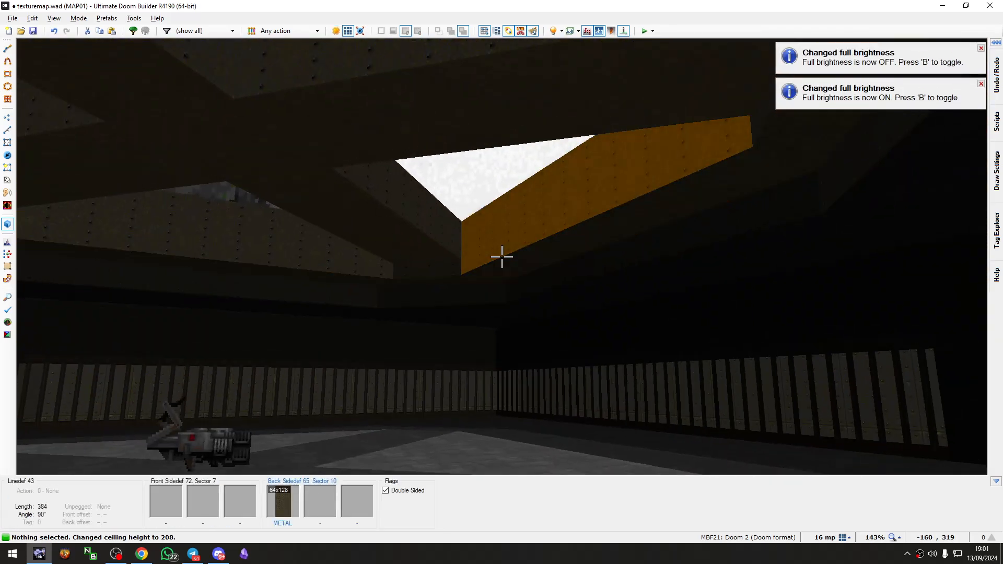
{"action": "key", "text": "b"}
{"action": "key", "text": "b"}
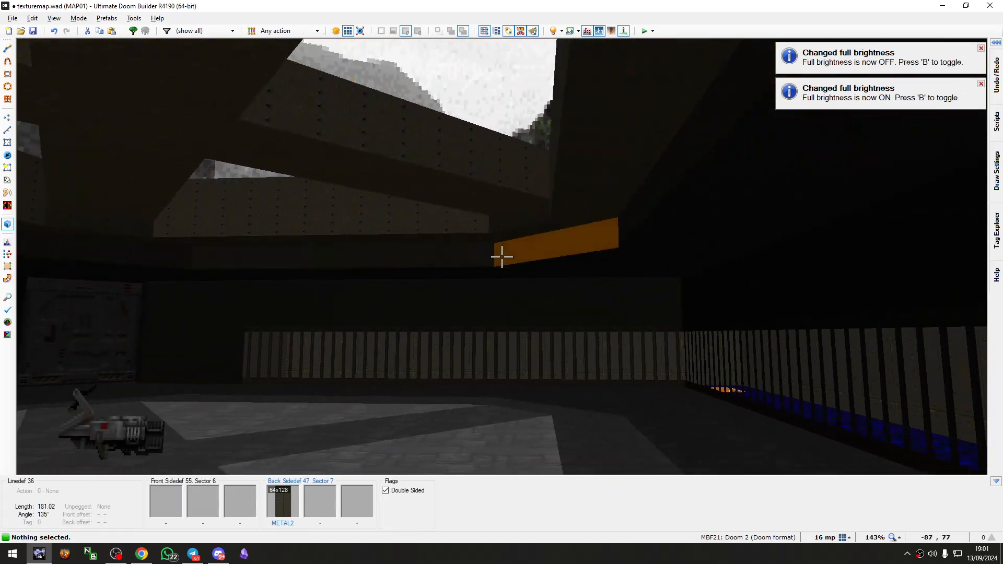
{"action": "key", "text": "b"}
{"action": "key", "text": "b"}
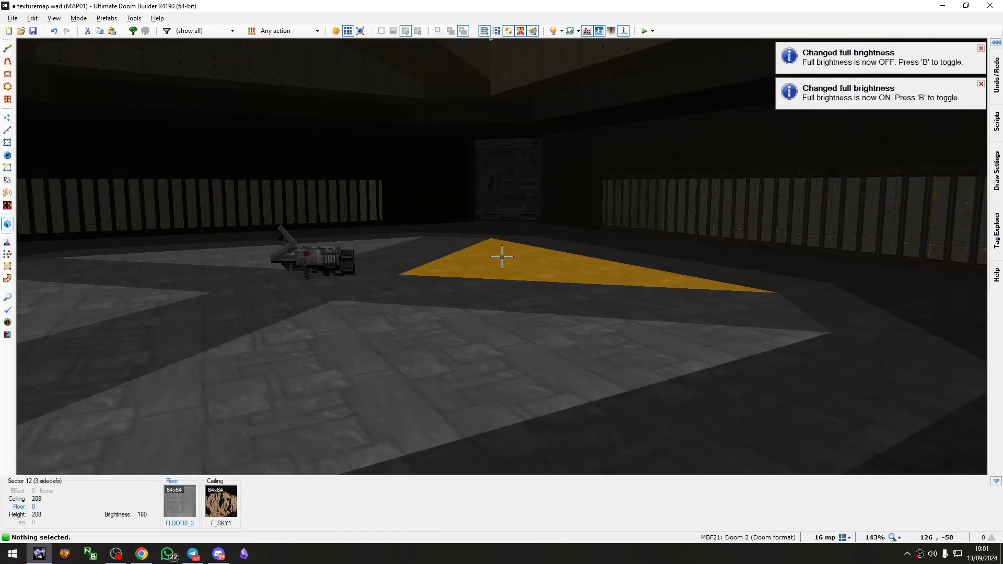
Step: Return from the 3D view to the 2D map and switch to linedef editing
{"action": "key", "text": "q"}
{"action": "scroll", "coordinate": [504, 260], "scroll_direction": "down", "scroll_amount": 5}
{"action": "key", "text": "space"}
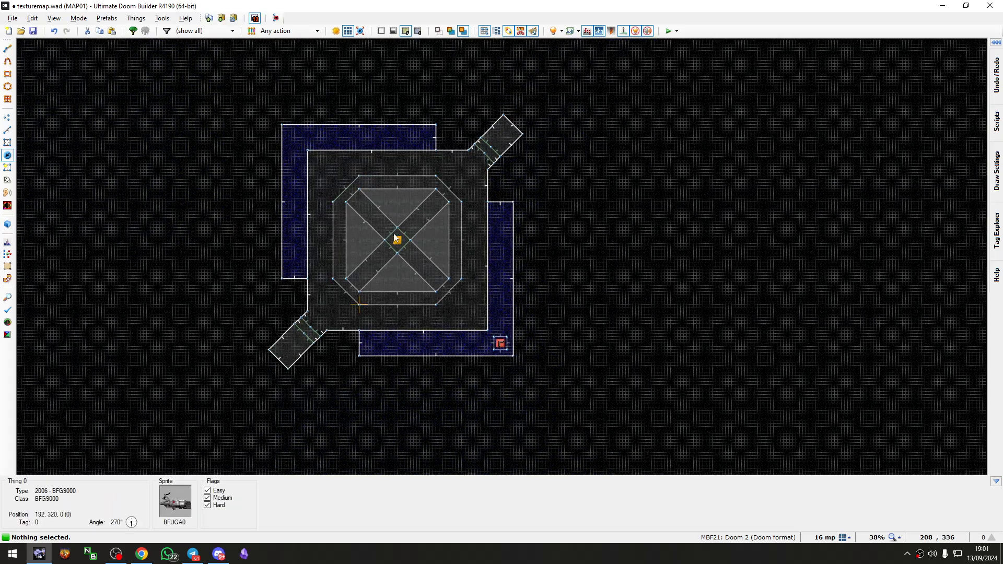
{"action": "scroll", "coordinate": [395, 238], "scroll_direction": "up", "scroll_amount": 2}
{"action": "scroll", "coordinate": [410, 248], "scroll_direction": "up", "scroll_amount": 1}
{"action": "key", "text": "l"}
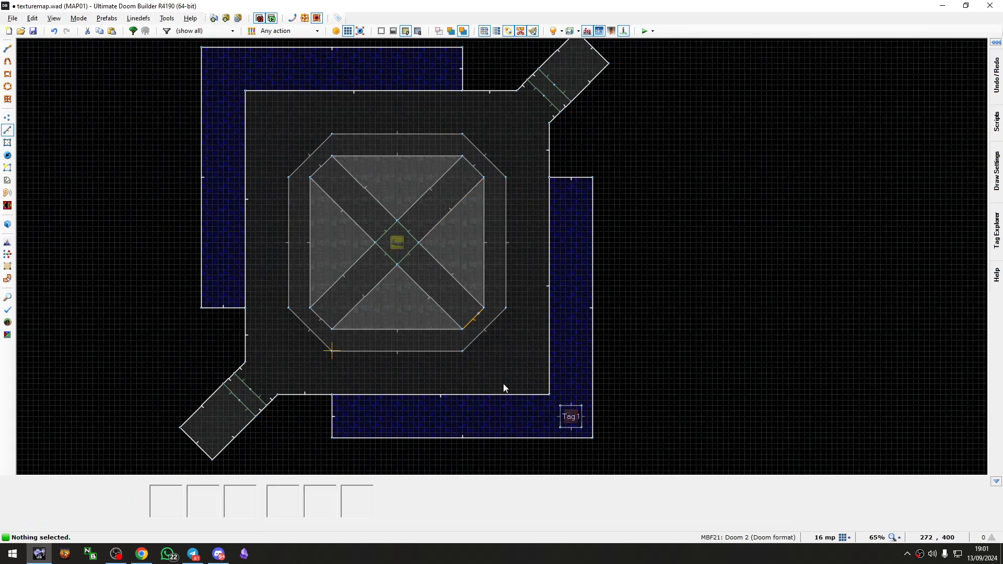
{"action": "scroll", "coordinate": [550, 439], "scroll_direction": "down", "scroll_amount": 3}
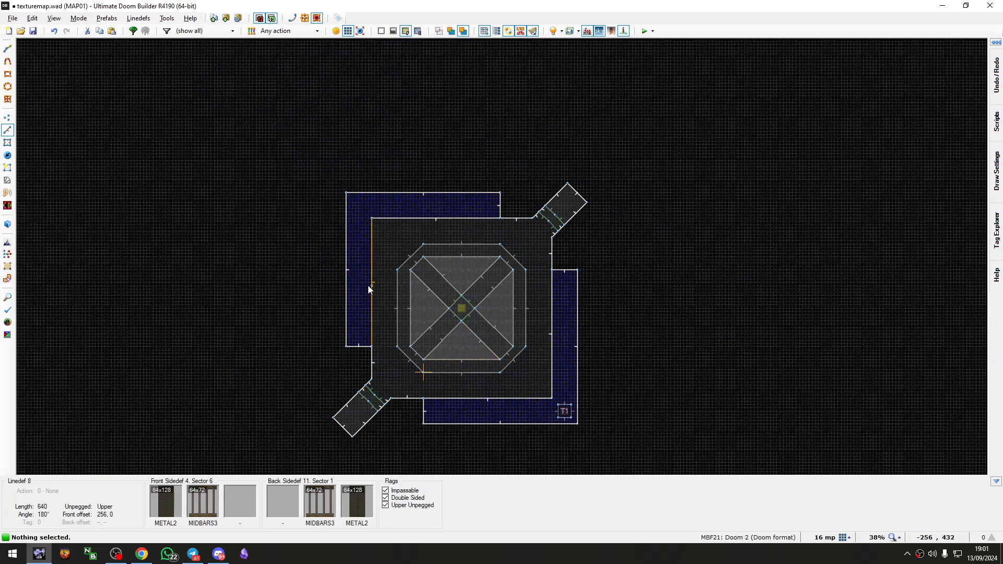